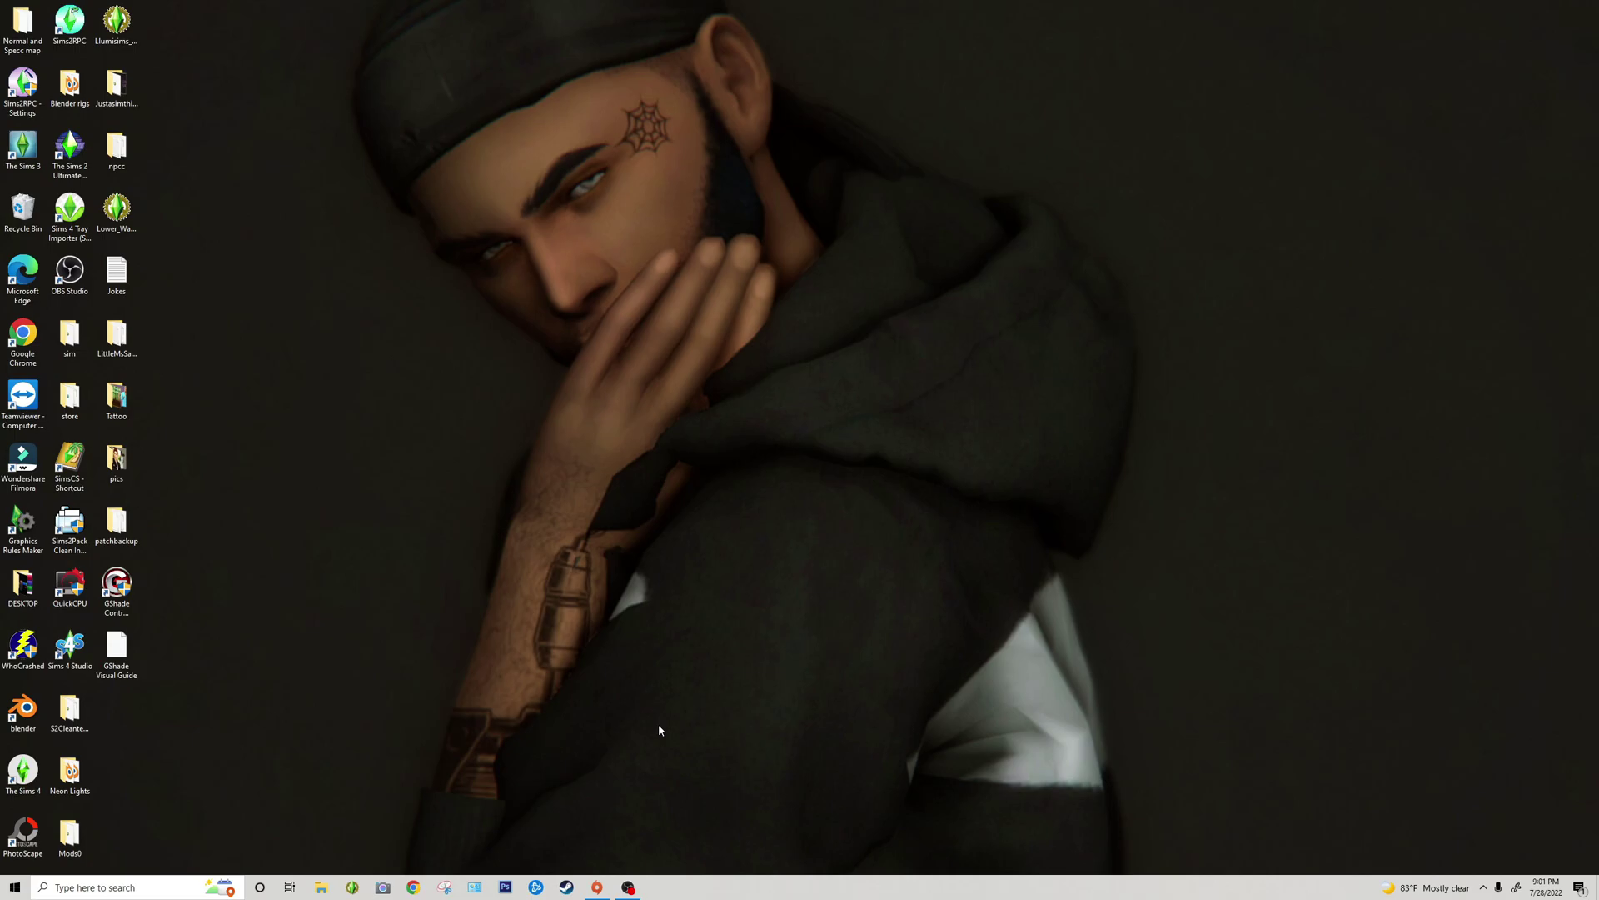
Copy the SV Wheelchair package from Documents > Electronic Arts > The Sims 4 > Mods.
click(321, 887)
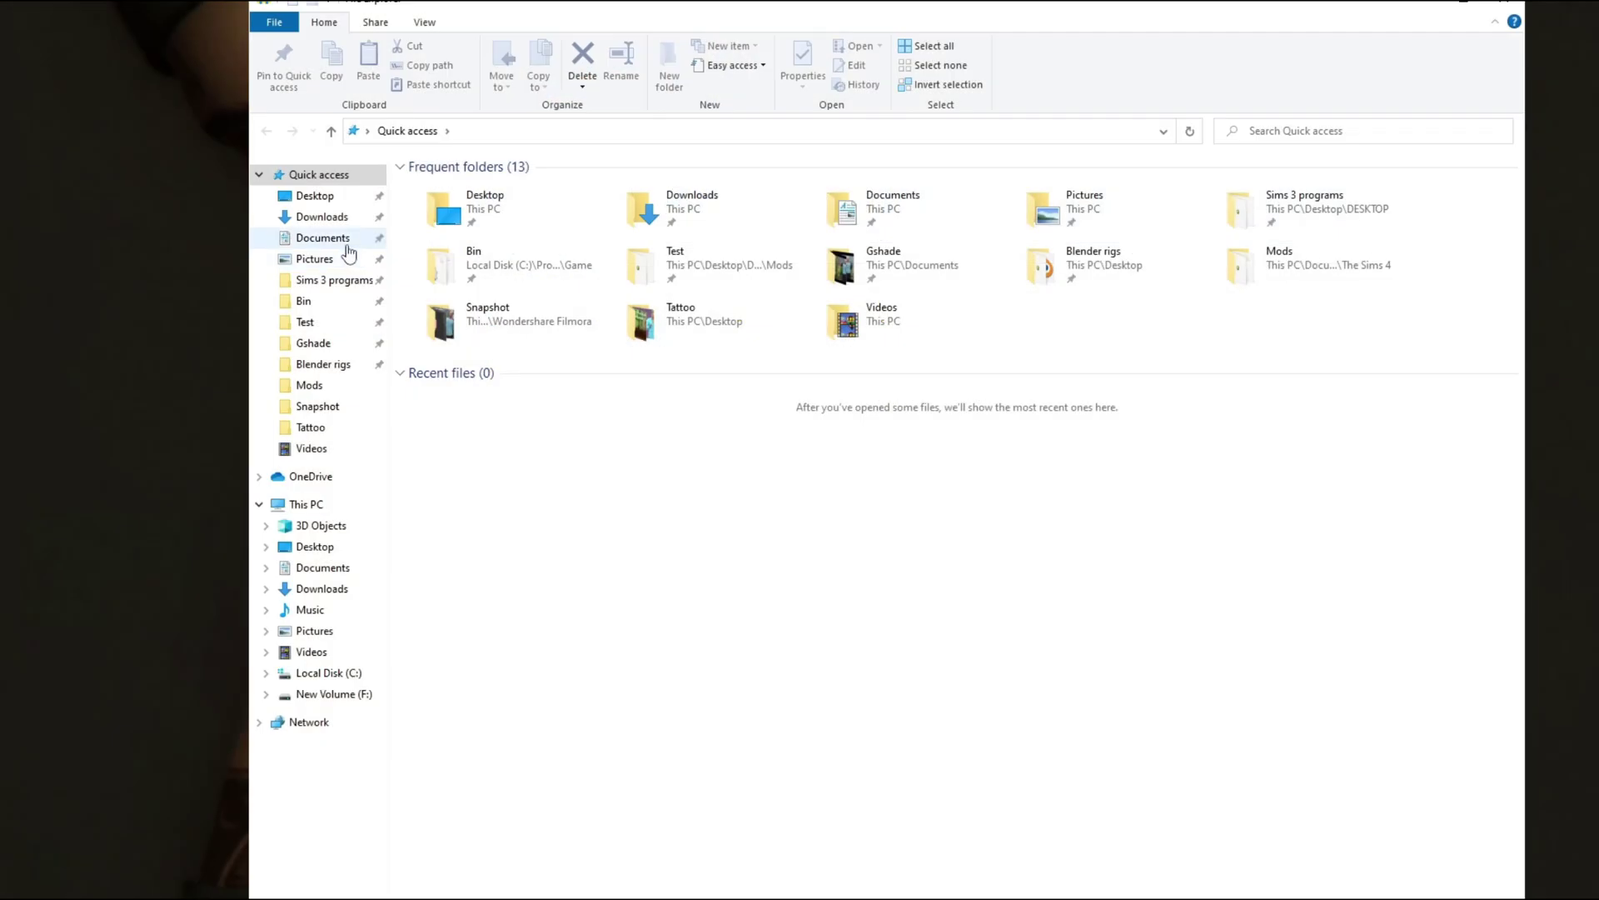
click(348, 241)
double_click(462, 263)
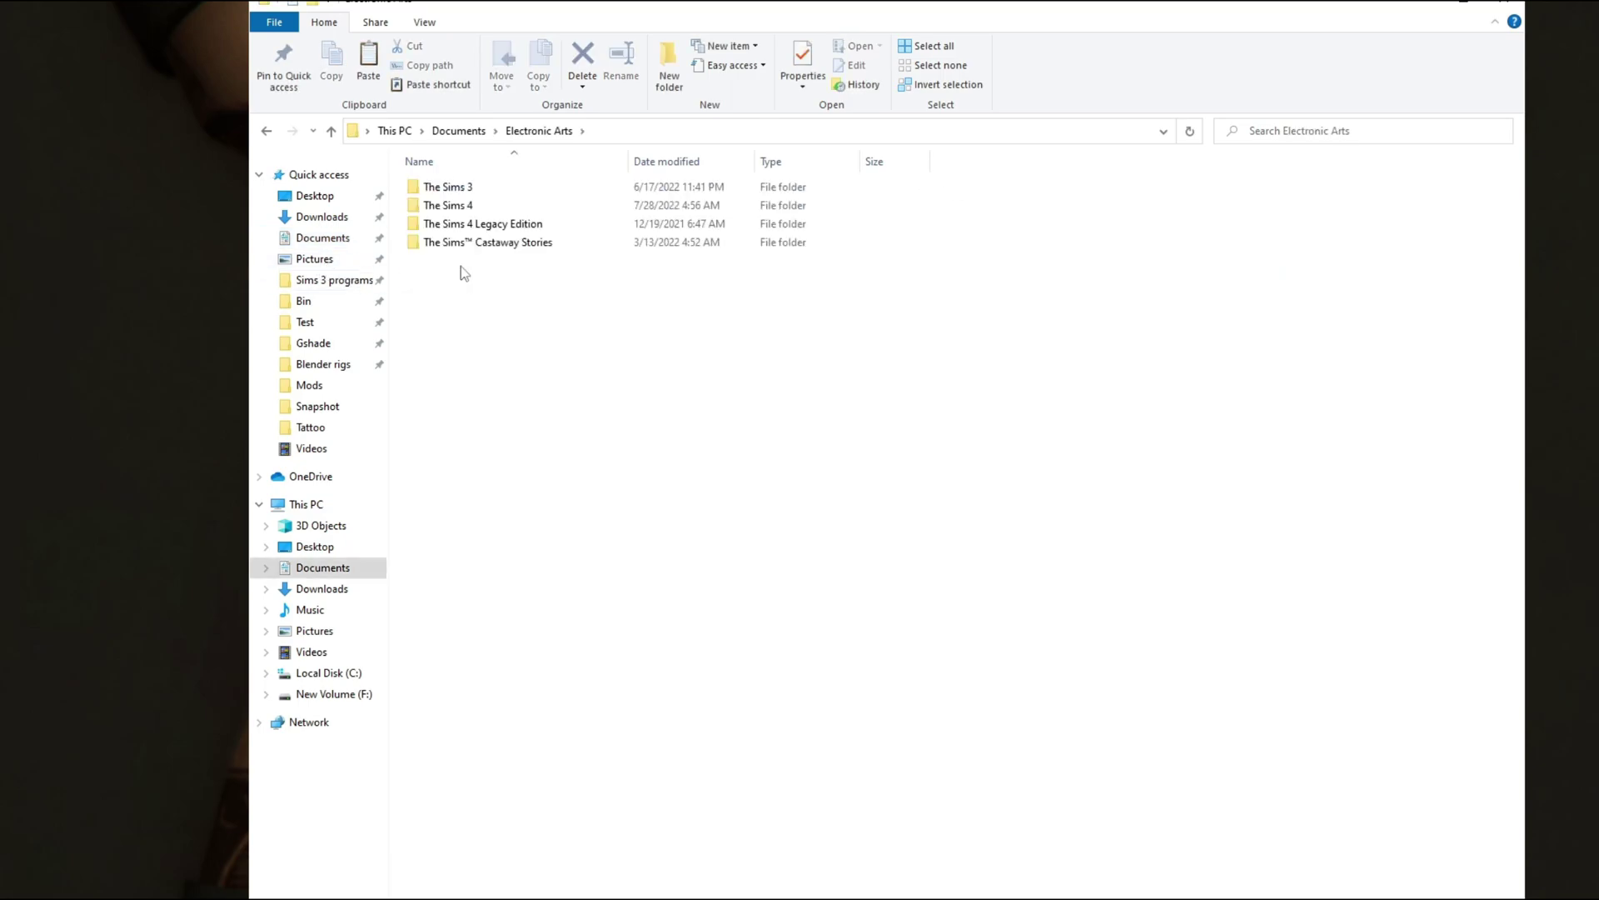
double_click(444, 214)
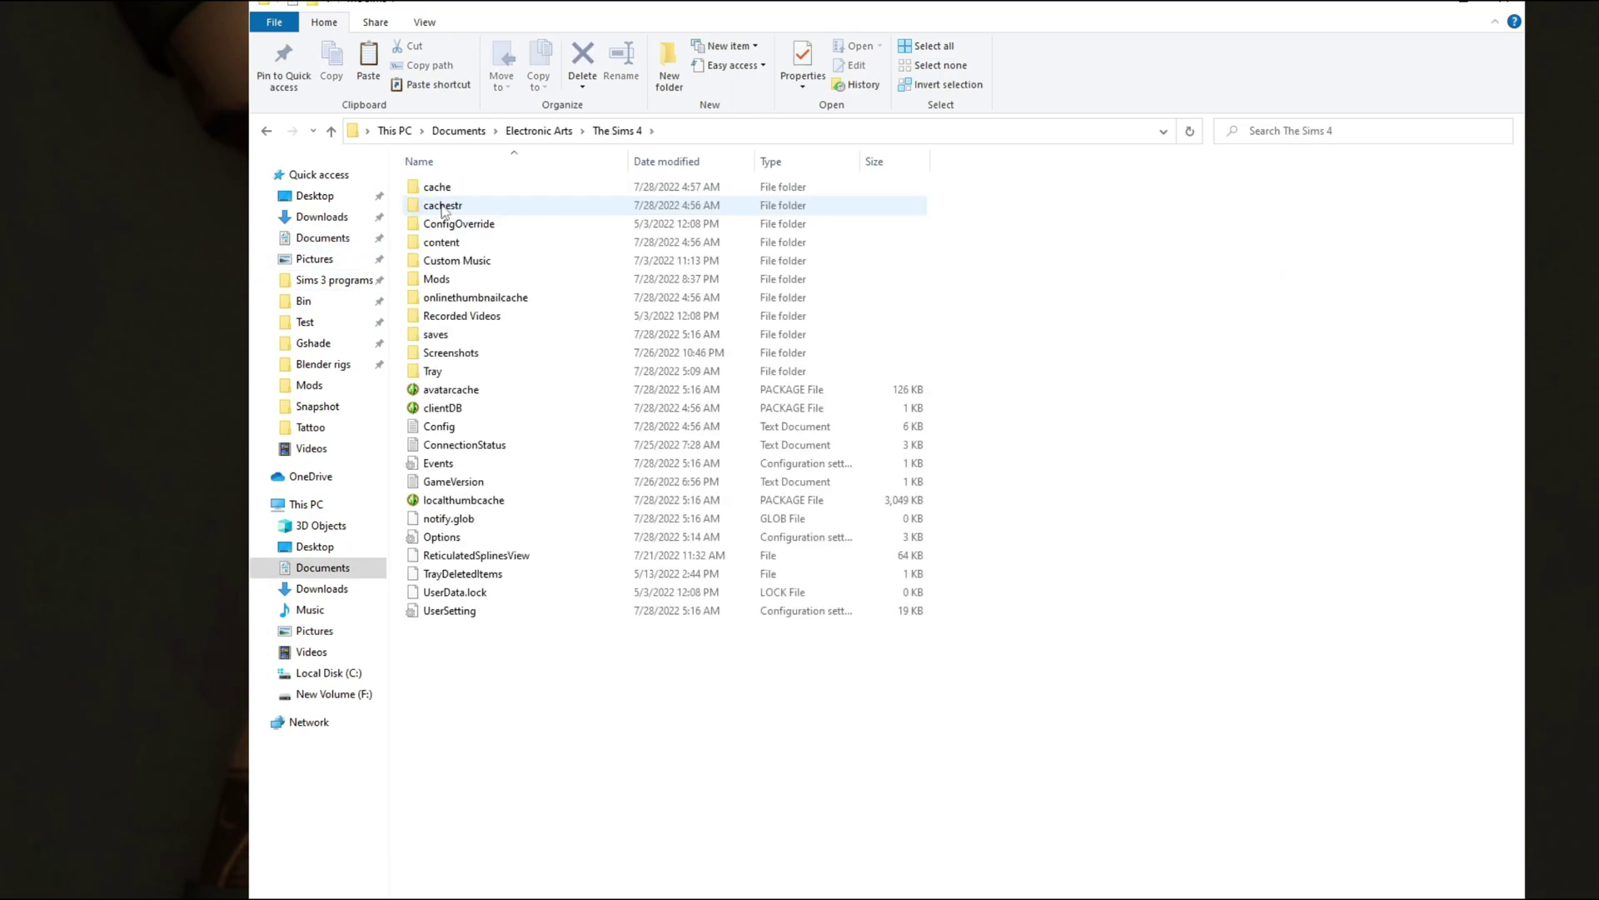
double_click(468, 282)
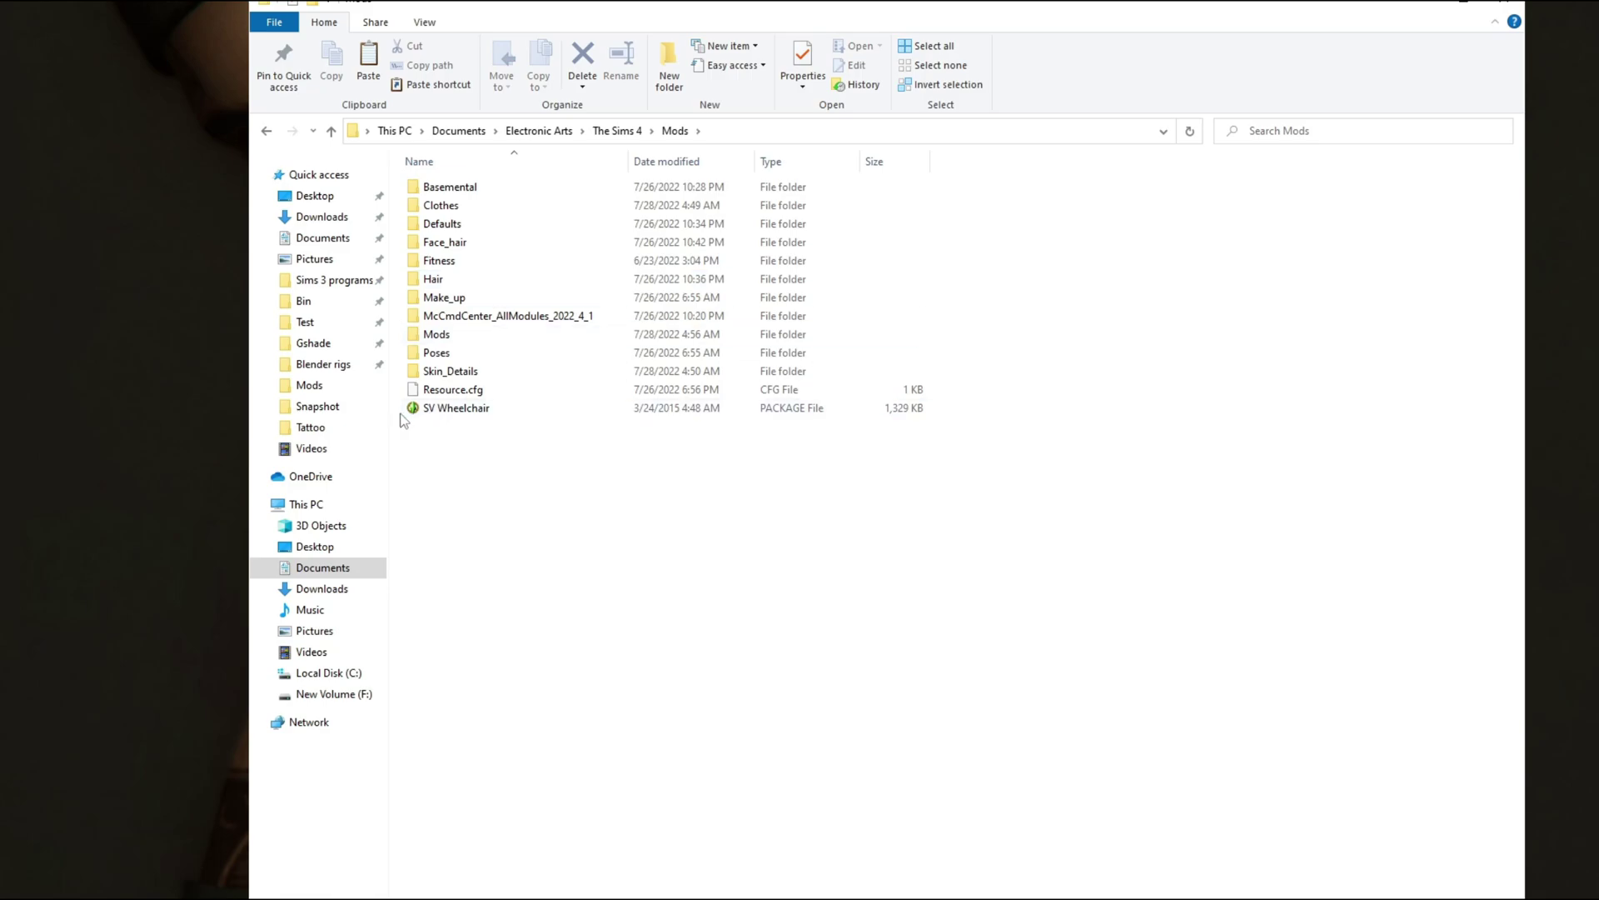
click(489, 414)
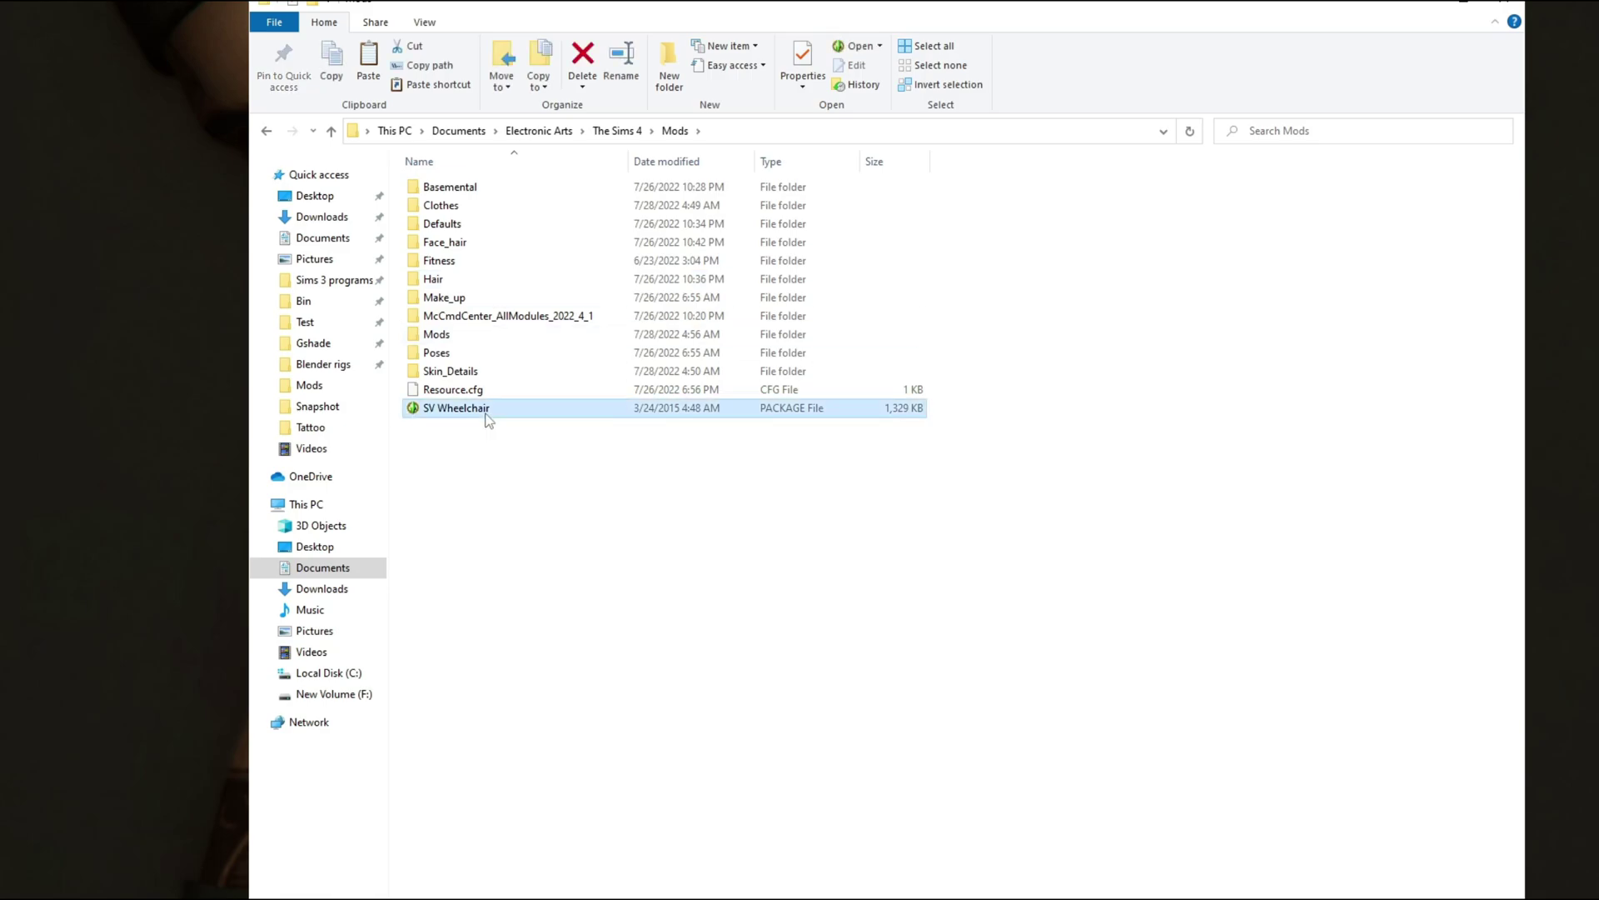
right_click(487, 416)
click(541, 709)
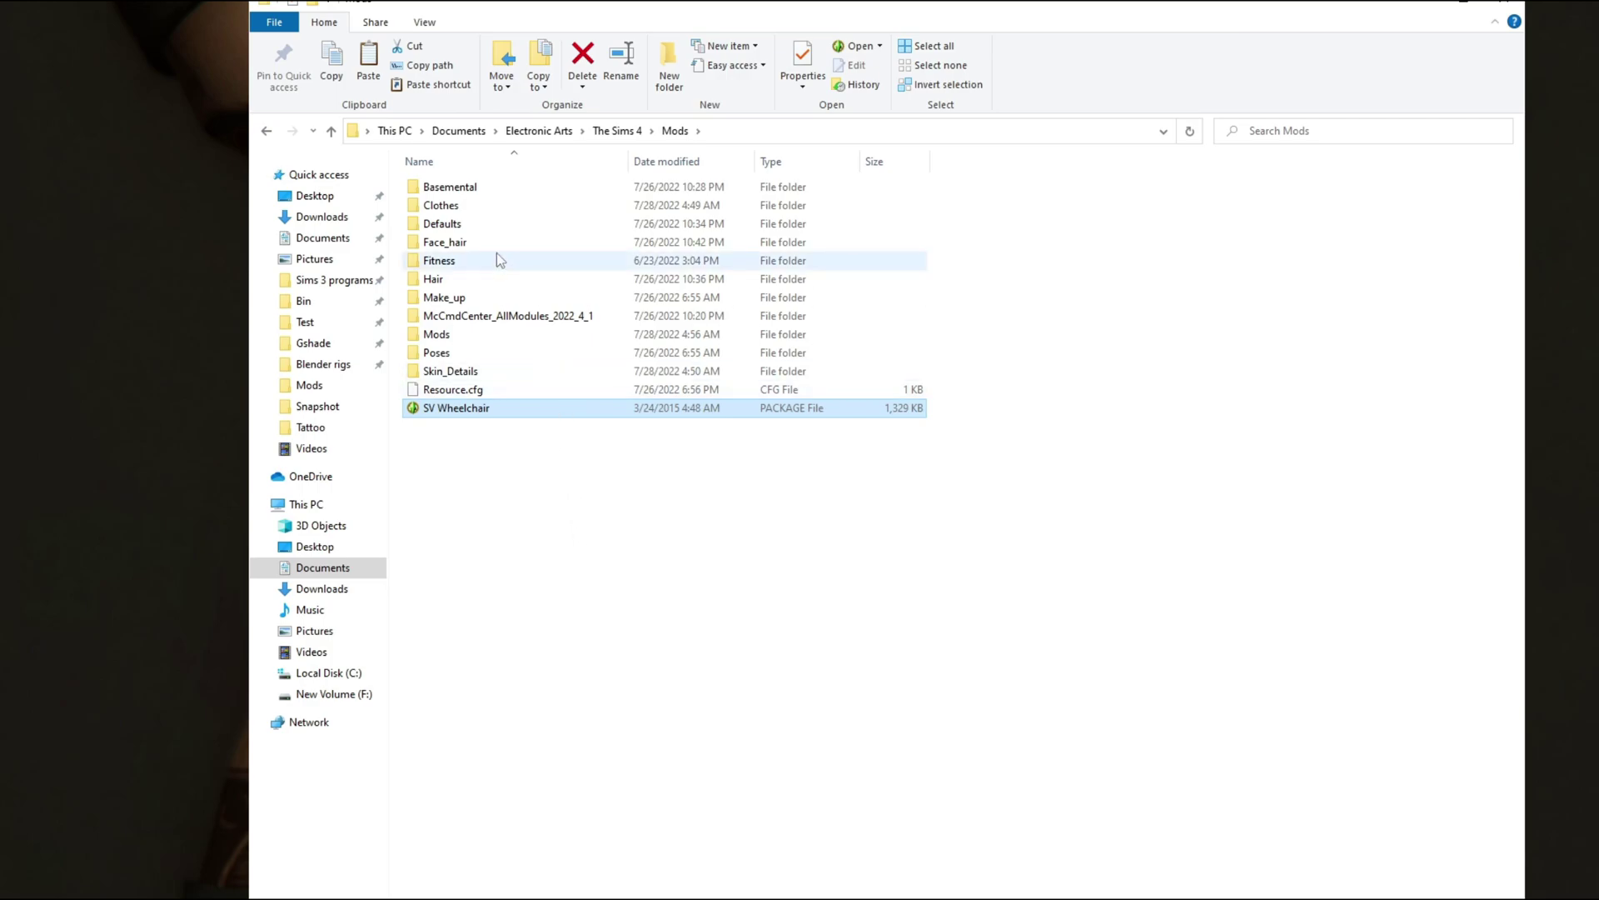
Paste the SV Wheelchair package into Documents > Sims 4 Studio > Mods.
click(349, 244)
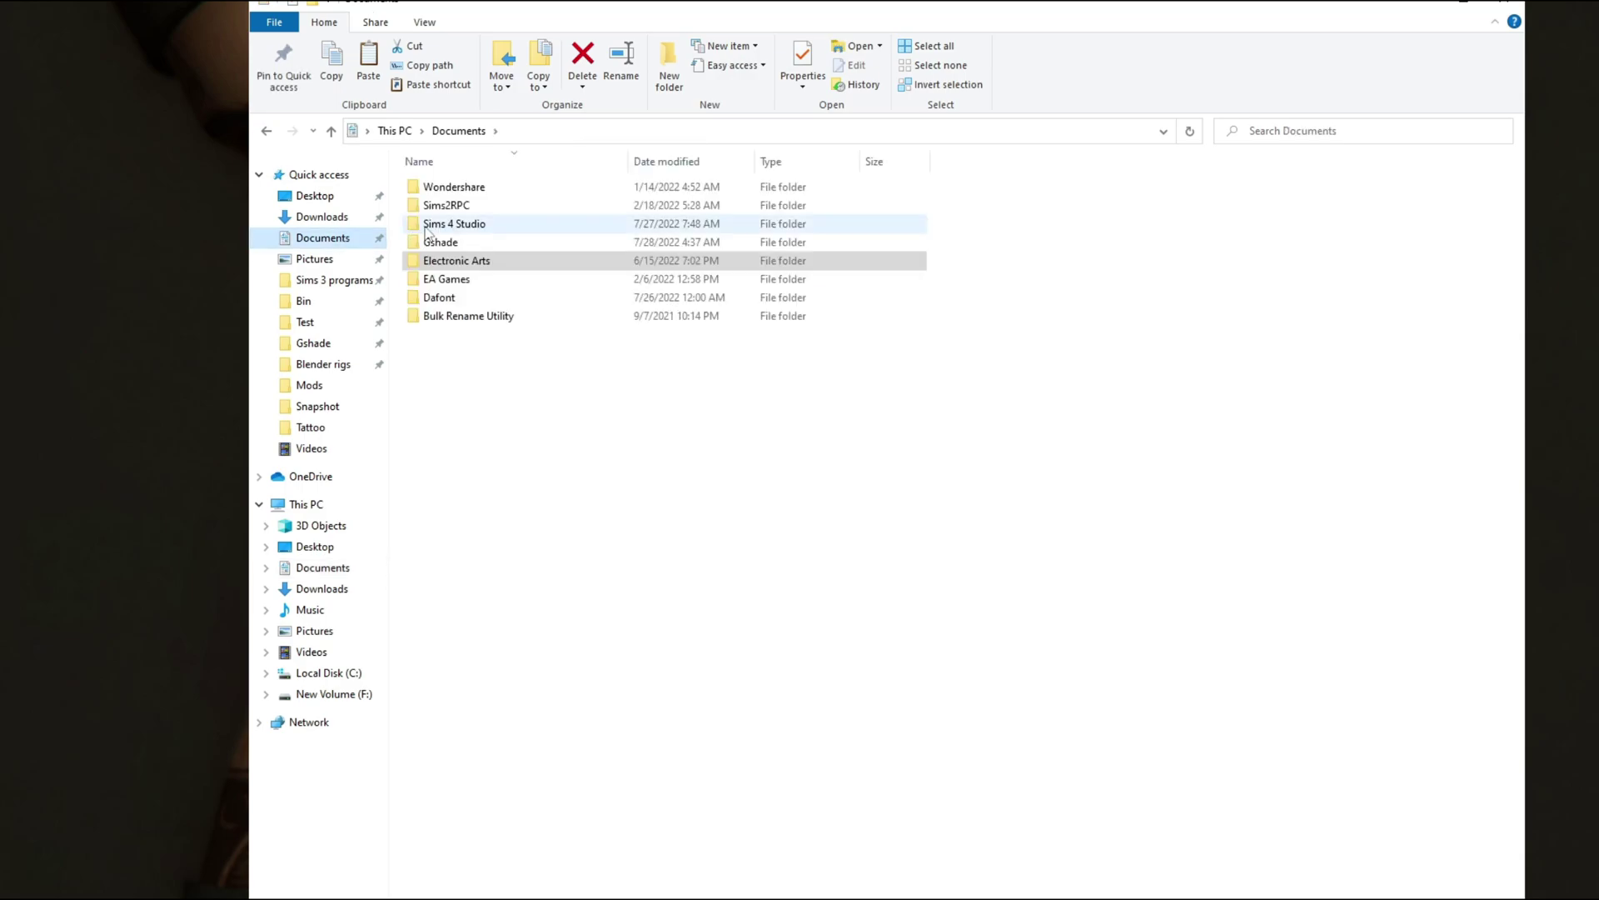
click(454, 228)
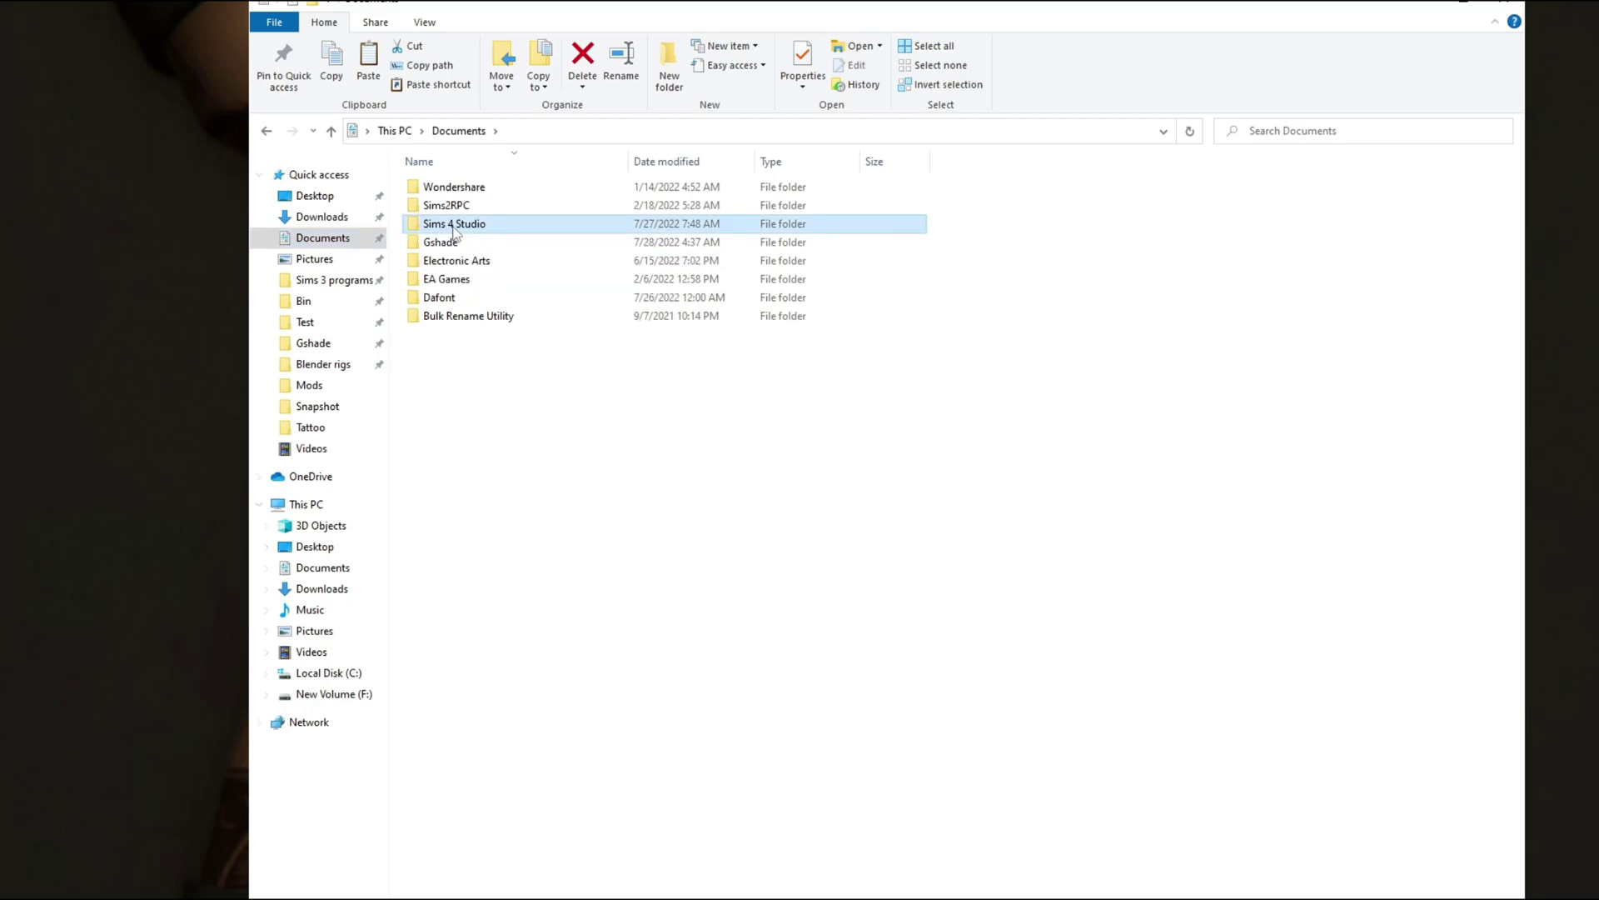
double_click(454, 227)
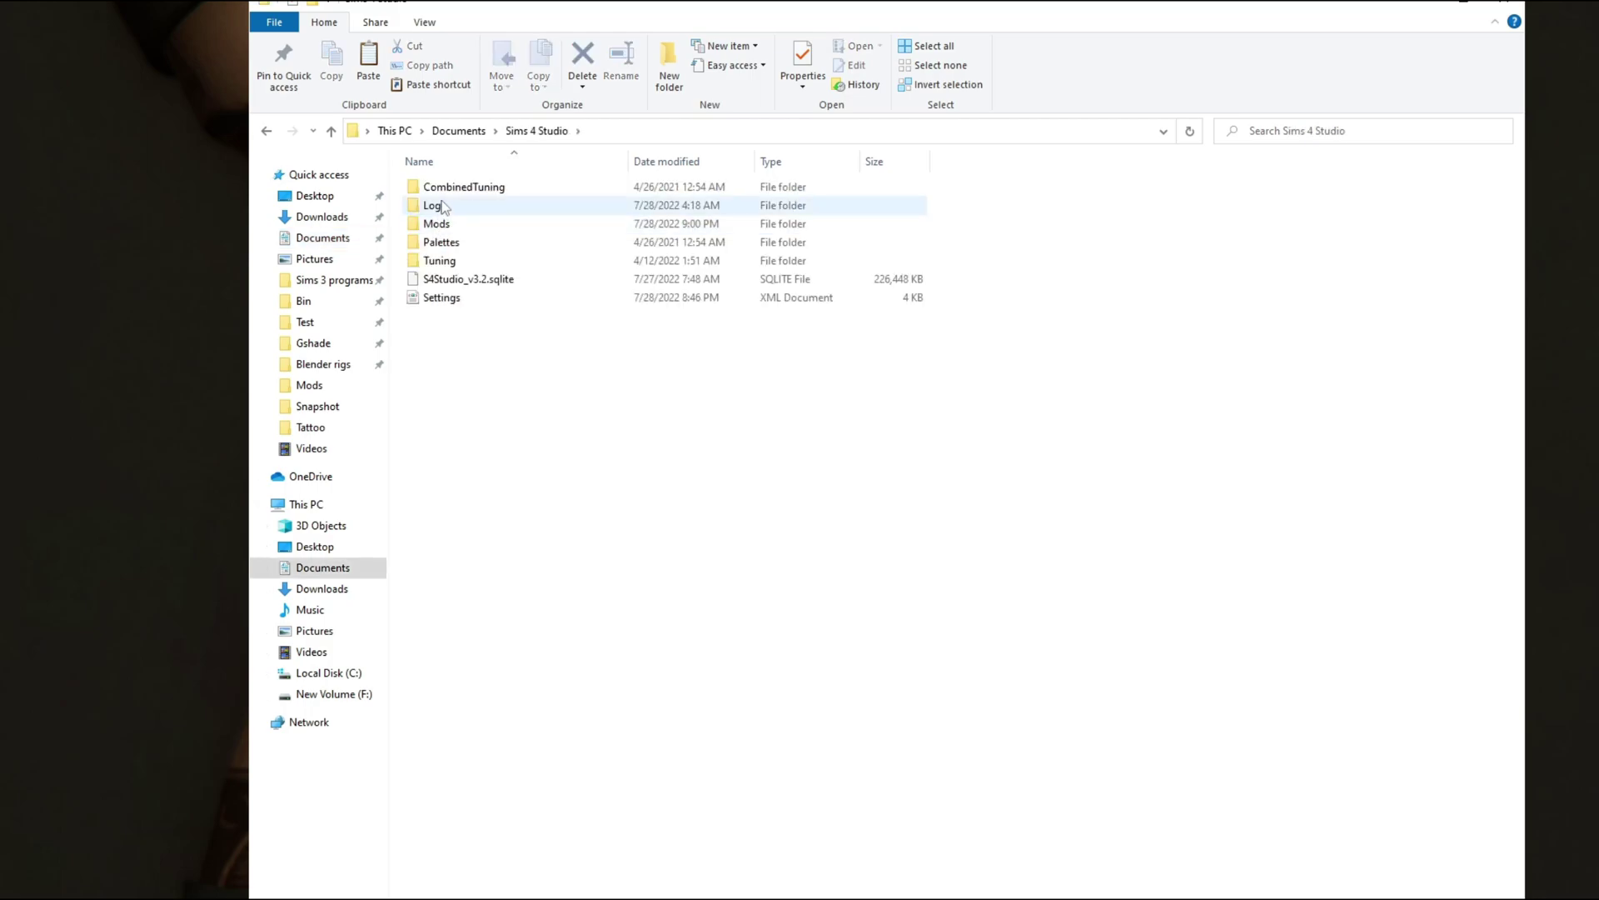
double_click(438, 224)
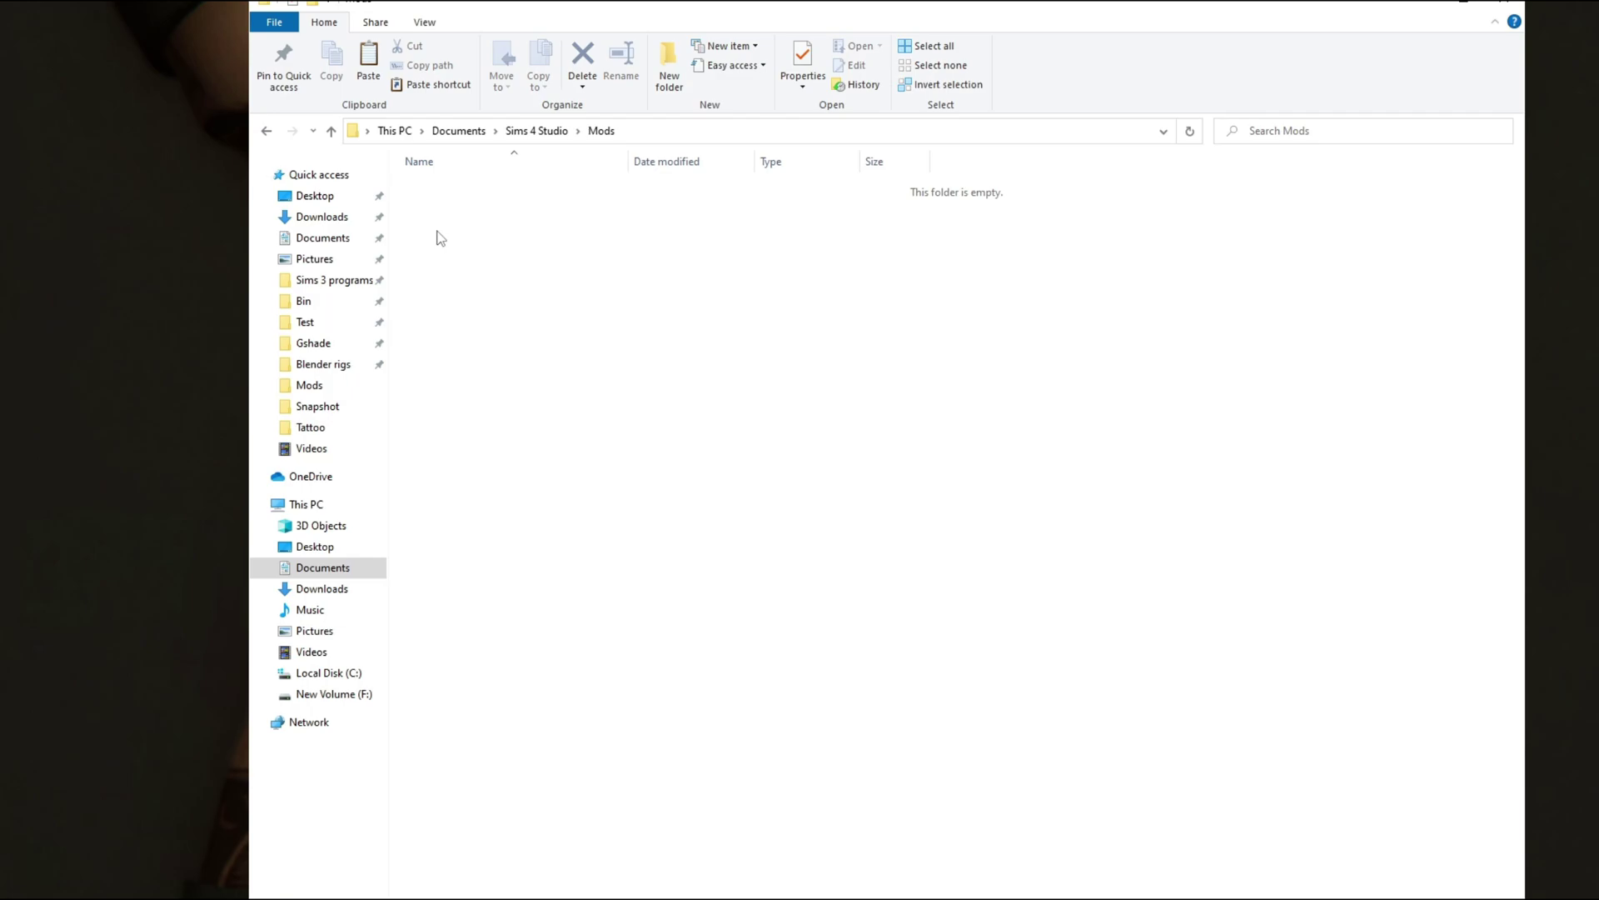
right_click(438, 238)
click(476, 351)
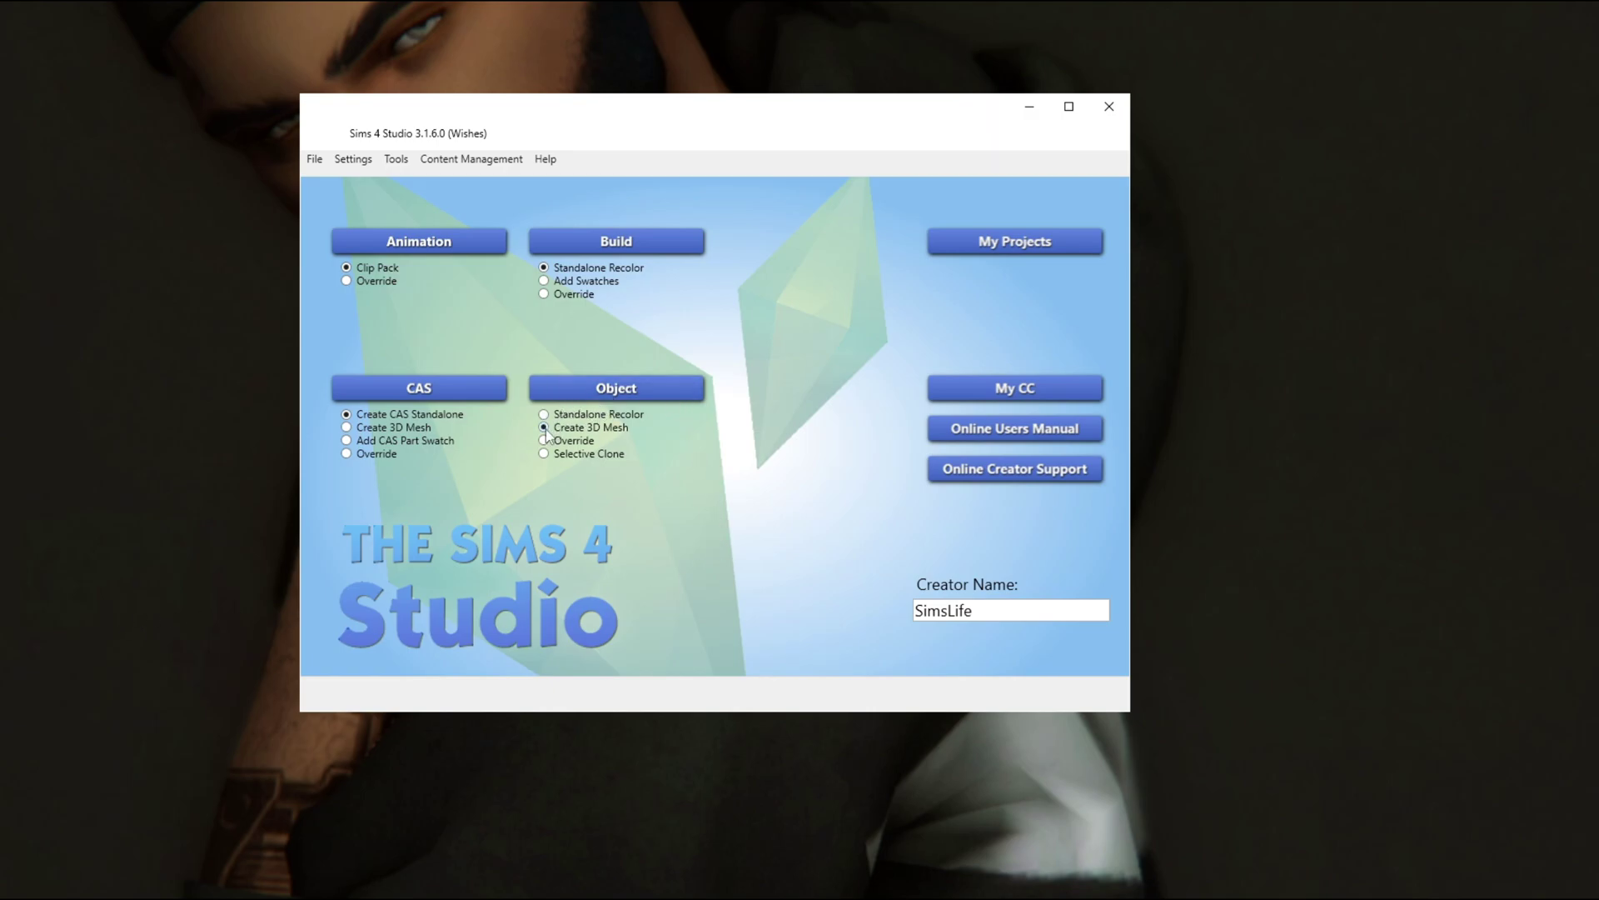
Clone the custom SV Wheelchair object as a new 3D mesh package named wheelchair.
click(658, 391)
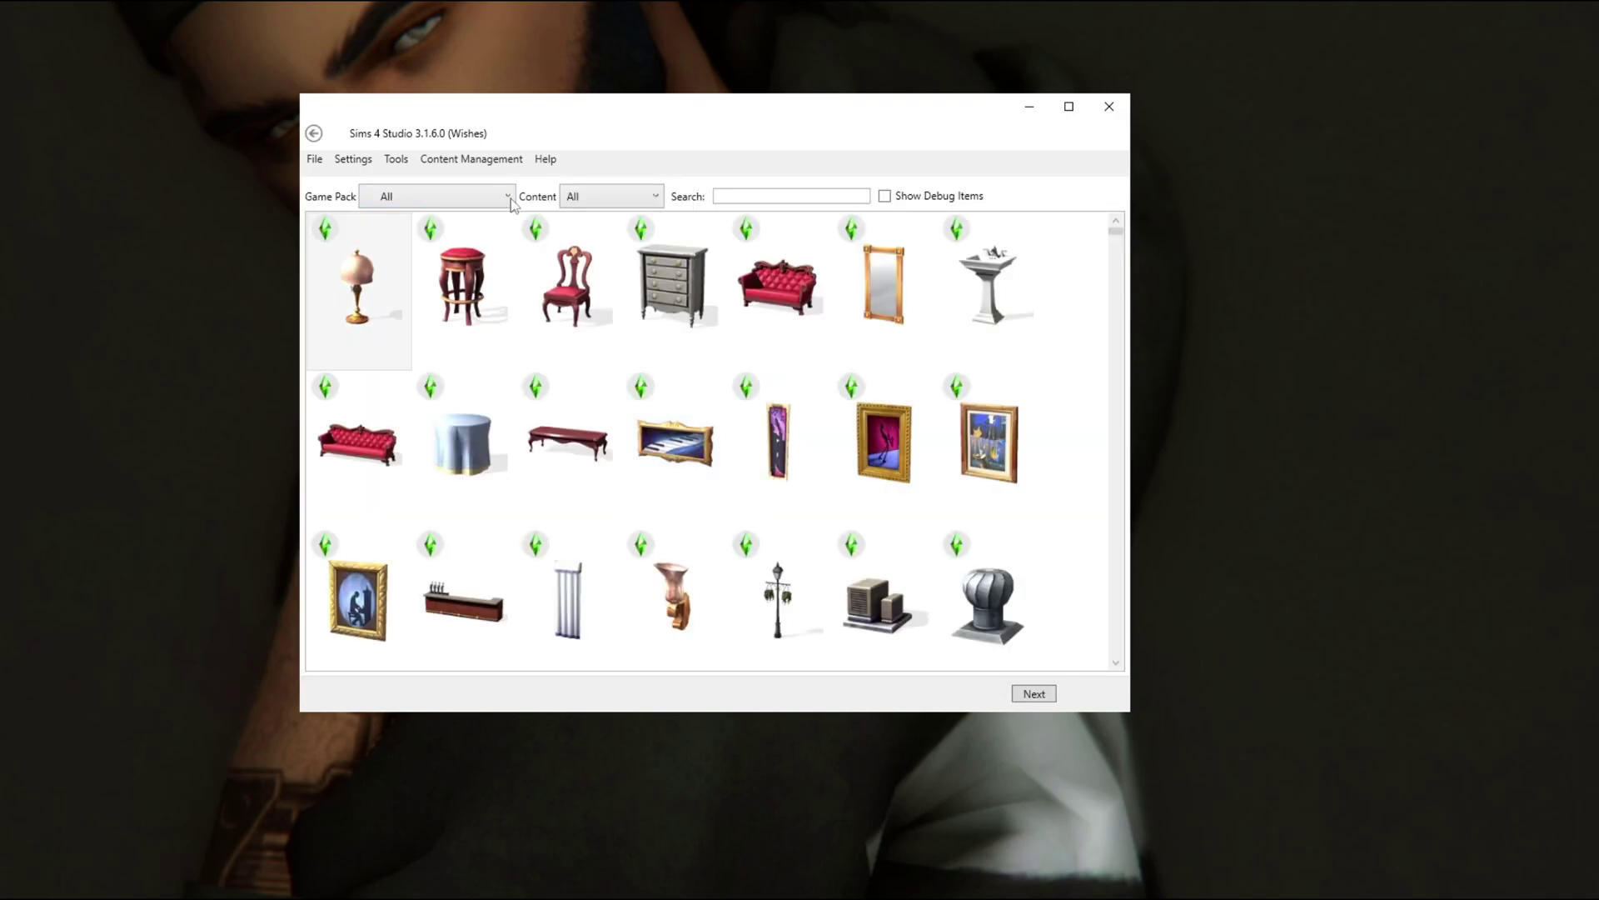
click(585, 206)
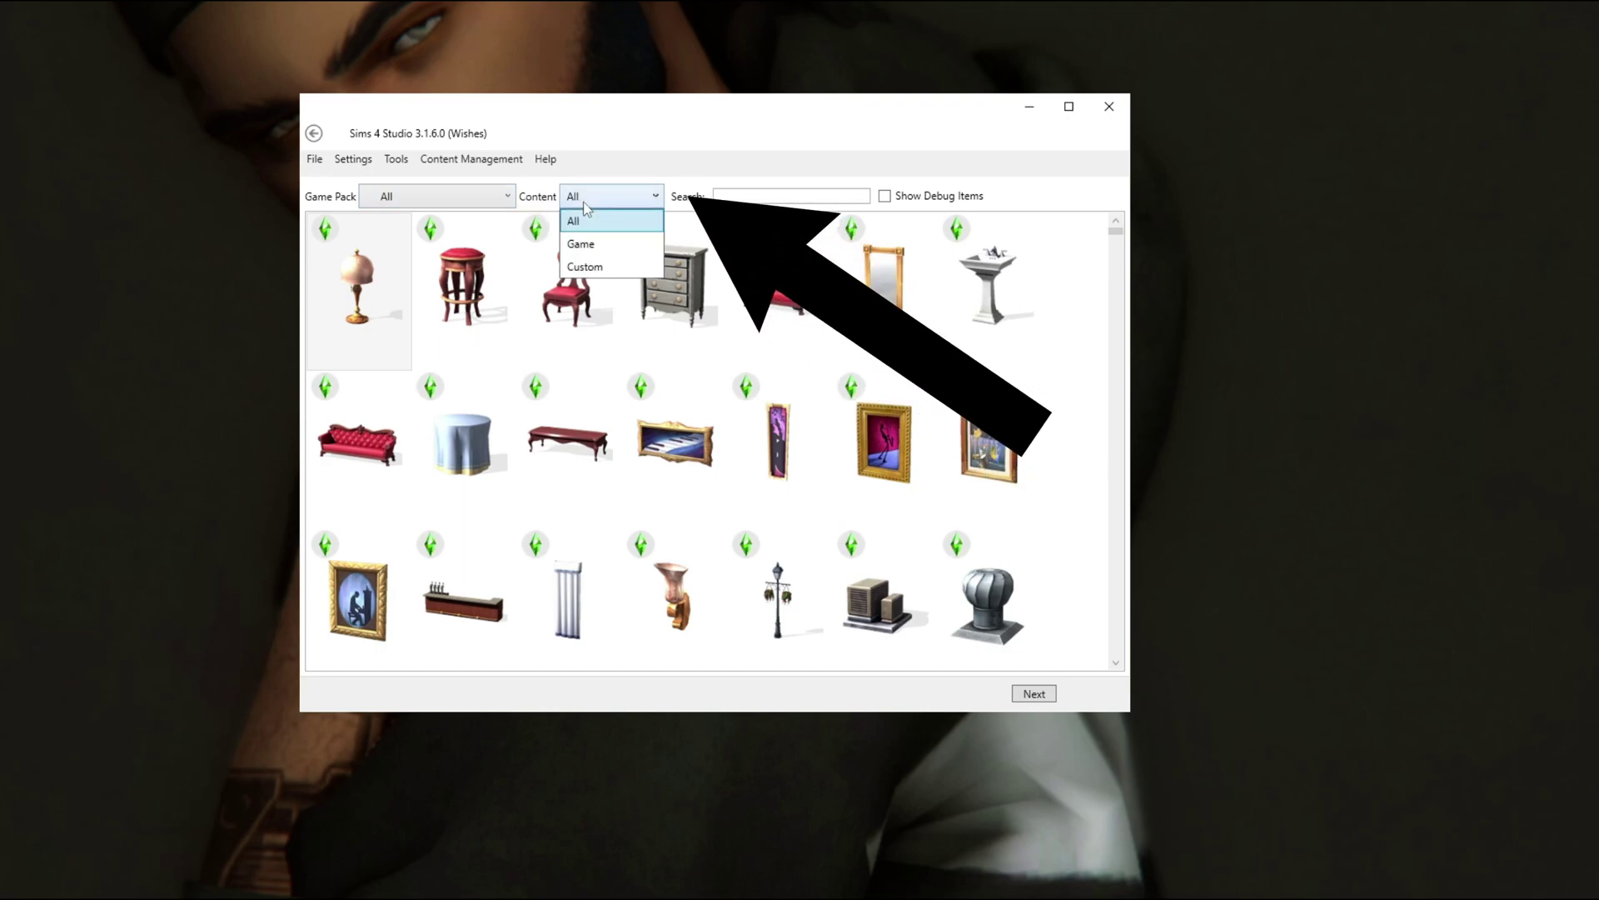
click(597, 268)
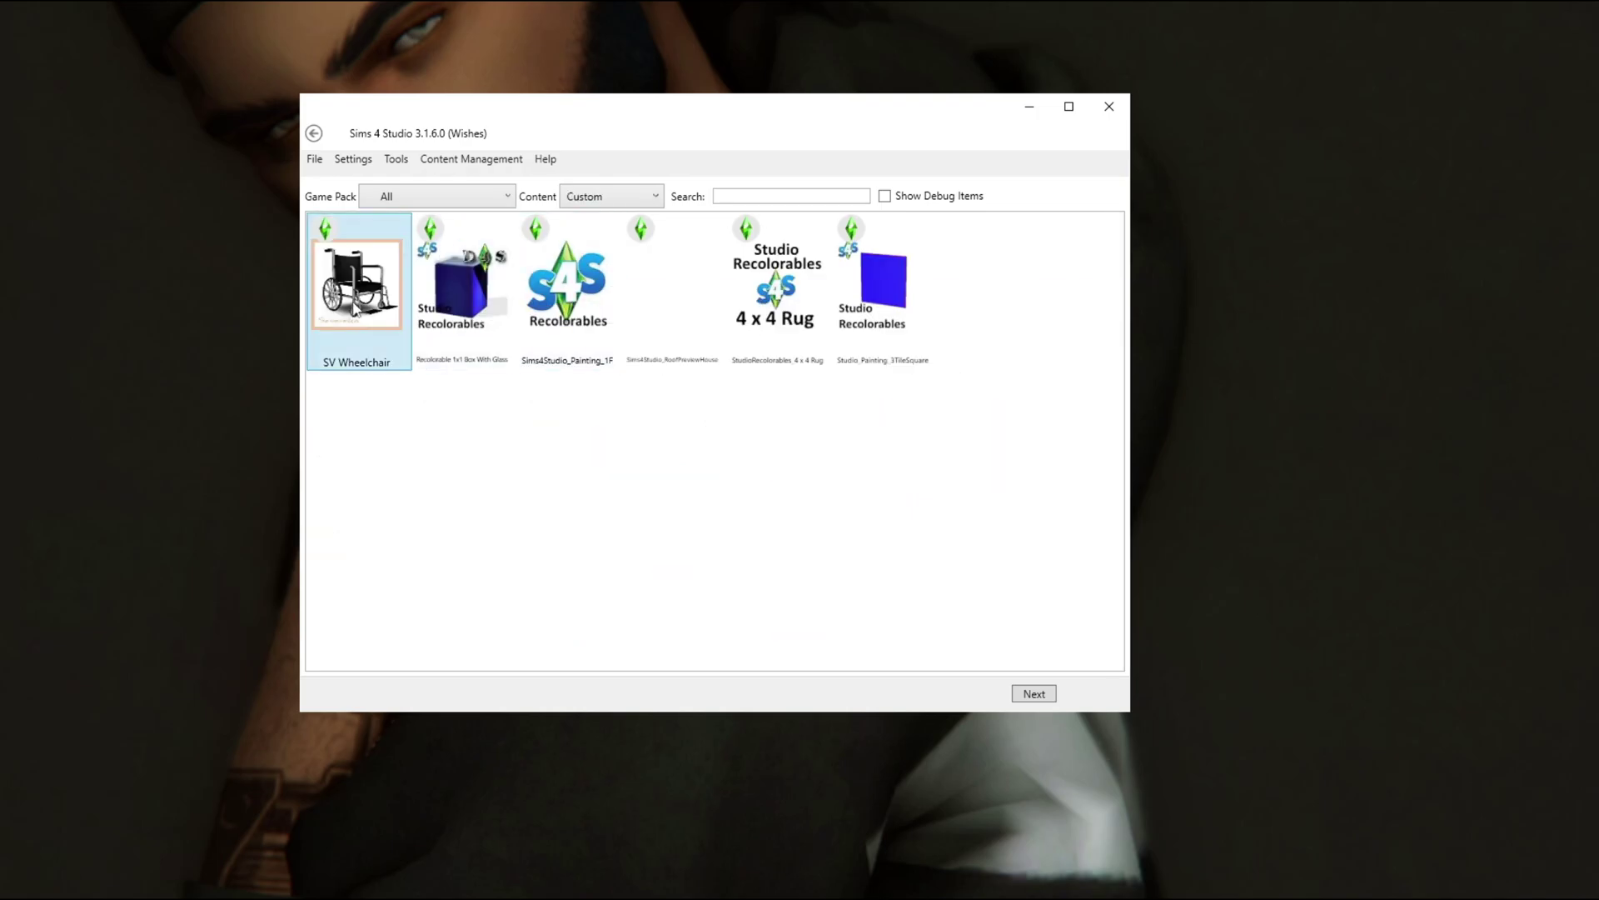
click(1043, 699)
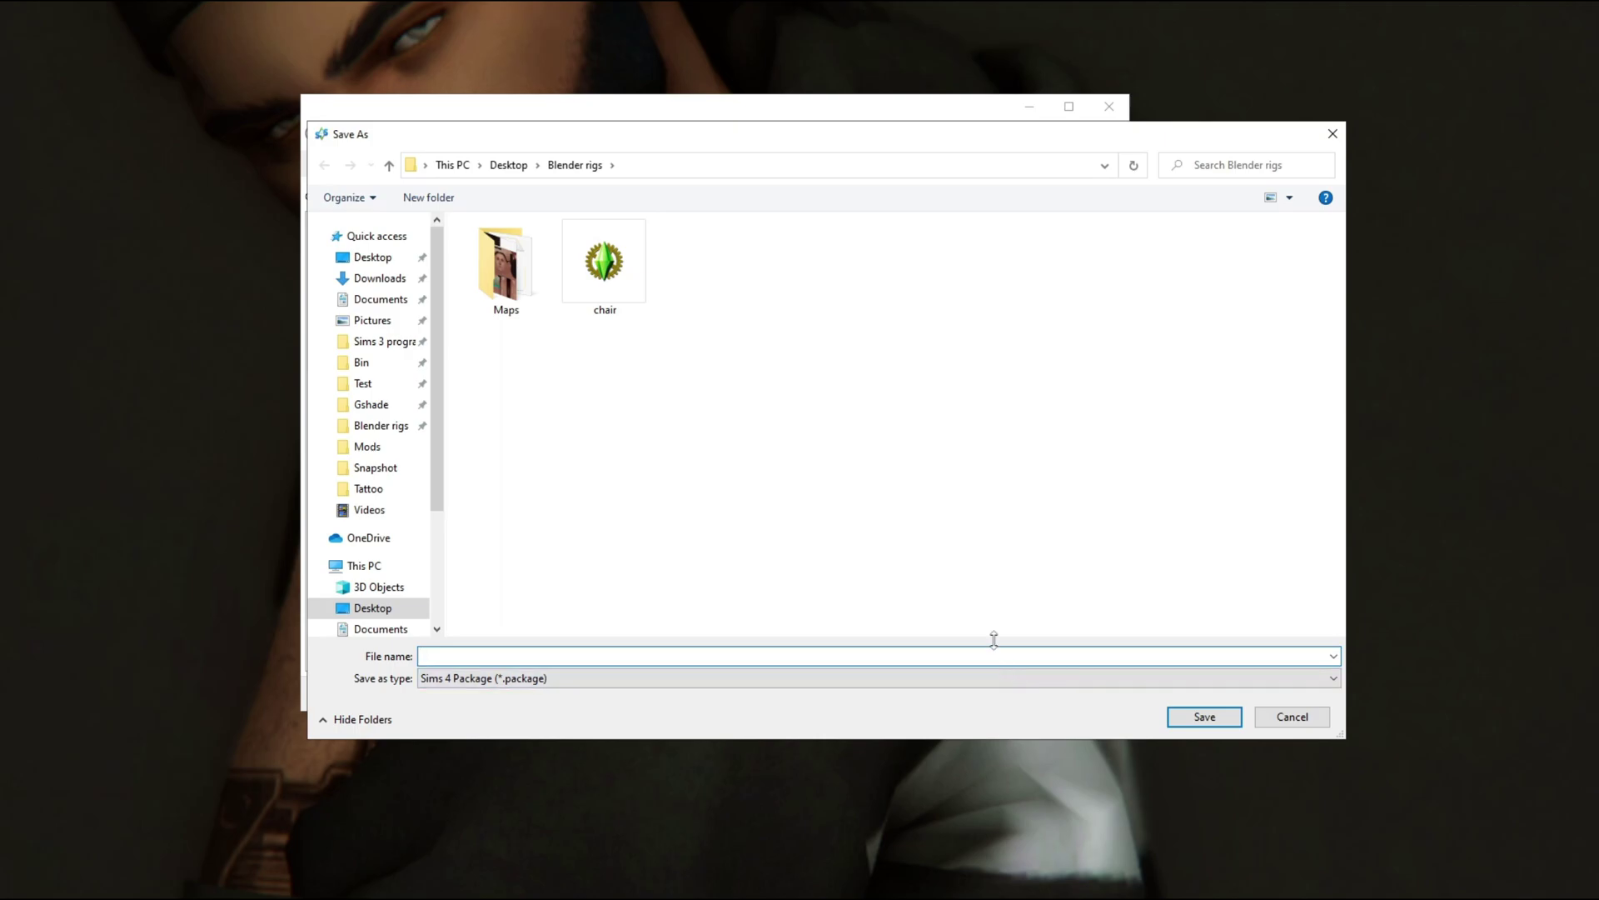
text(wheelchair)
Save the wheelchair package, then export its LOD 0 (High) mesh as wheelchair.blend.
click(1200, 718)
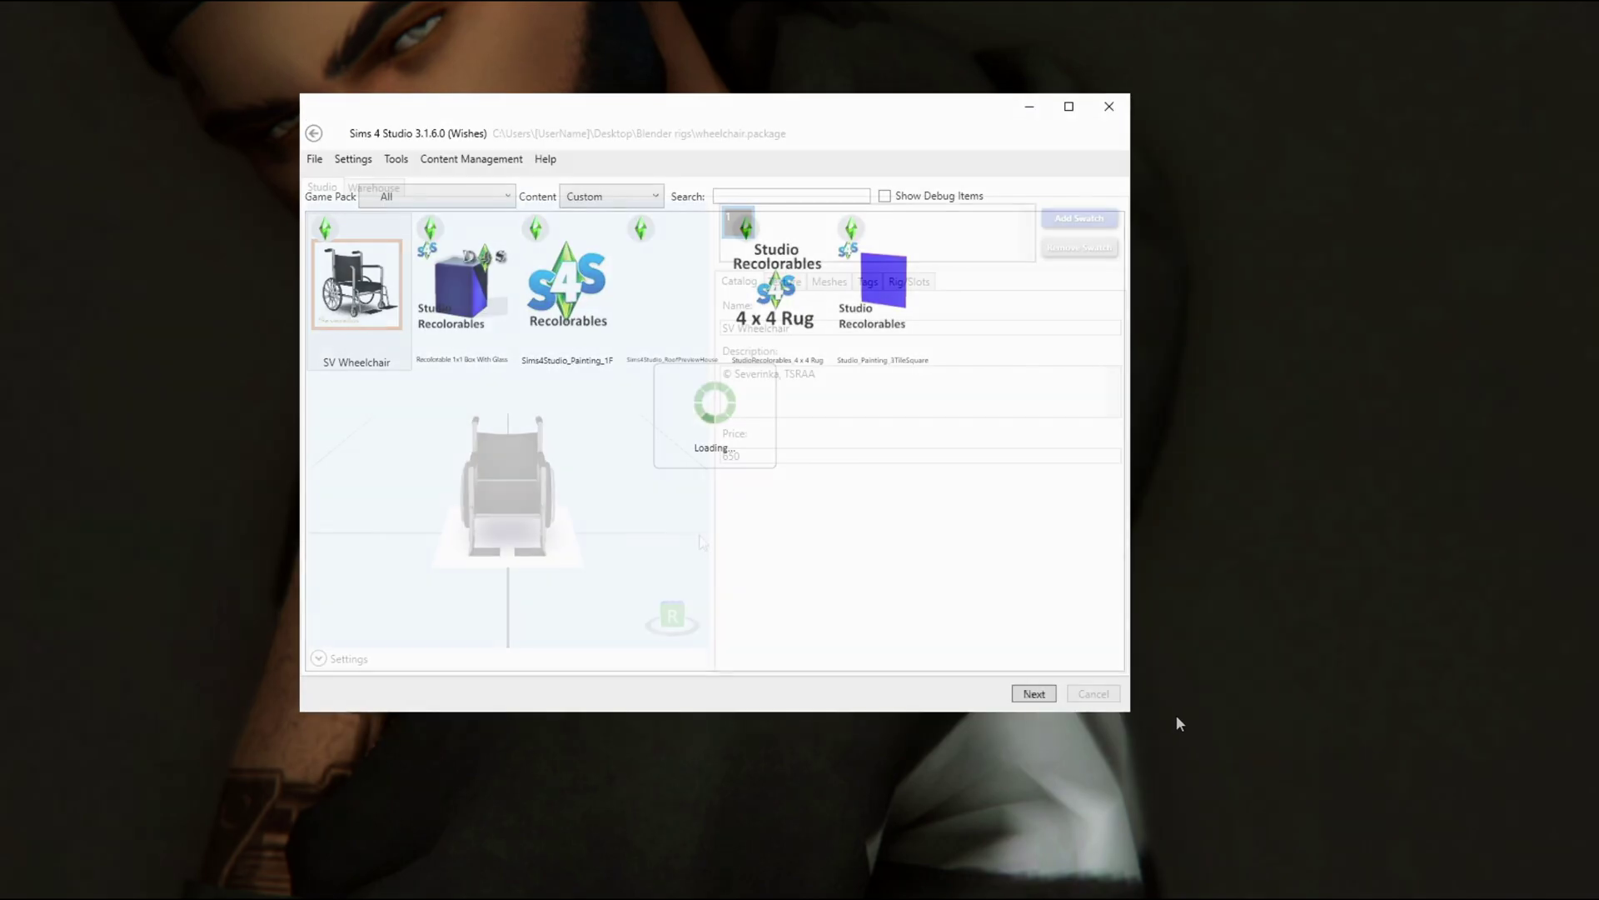
drag(529, 491, 620, 416)
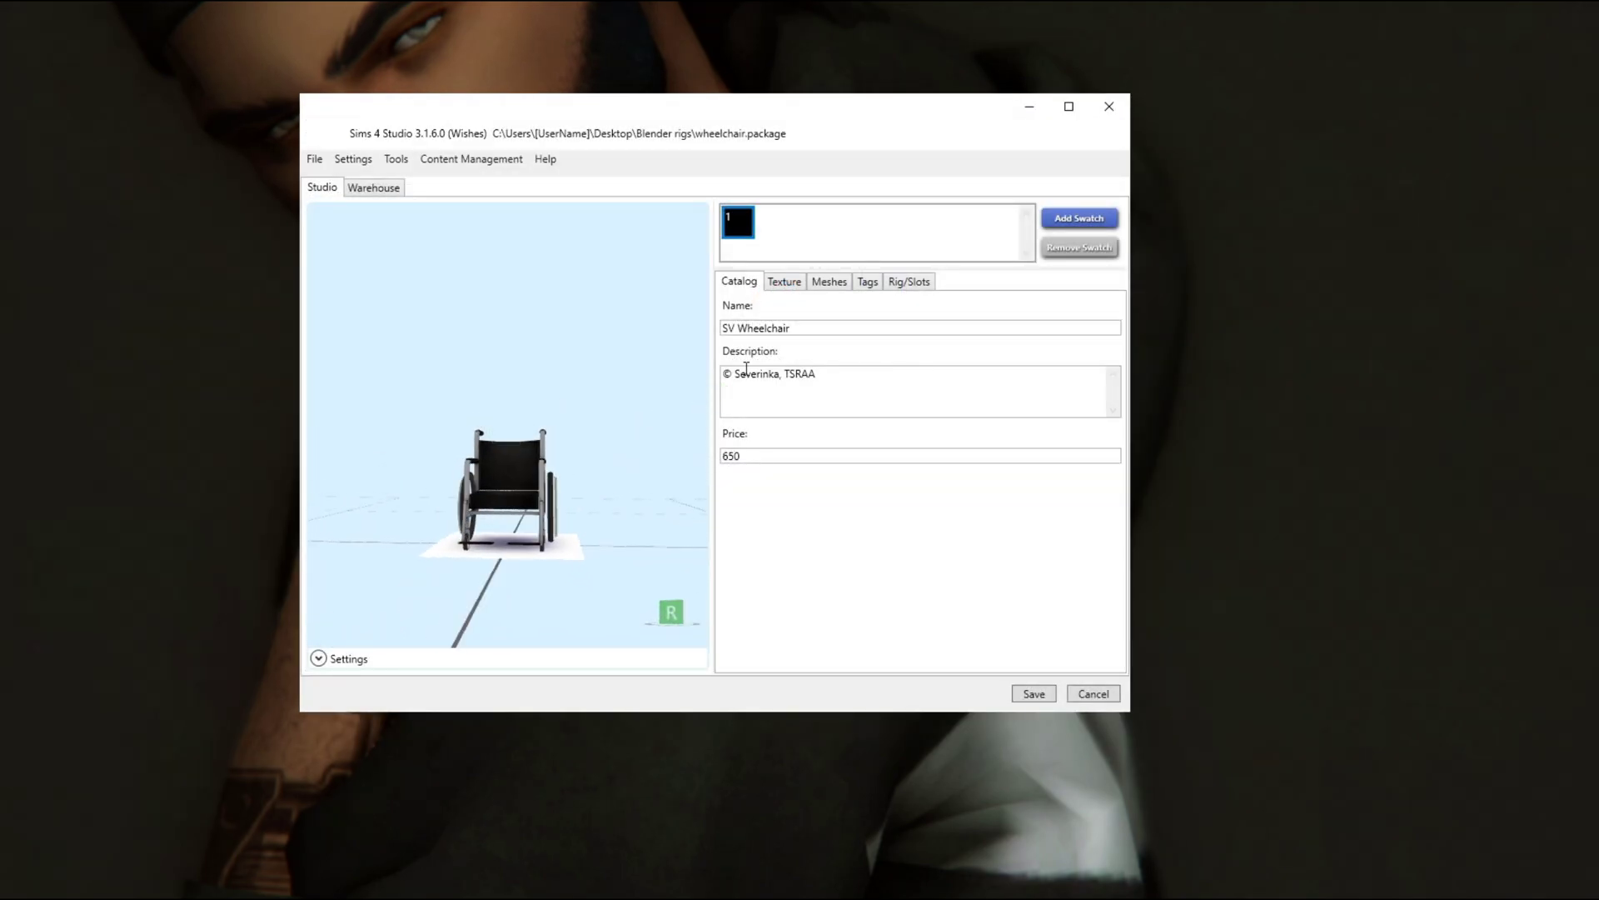
click(843, 285)
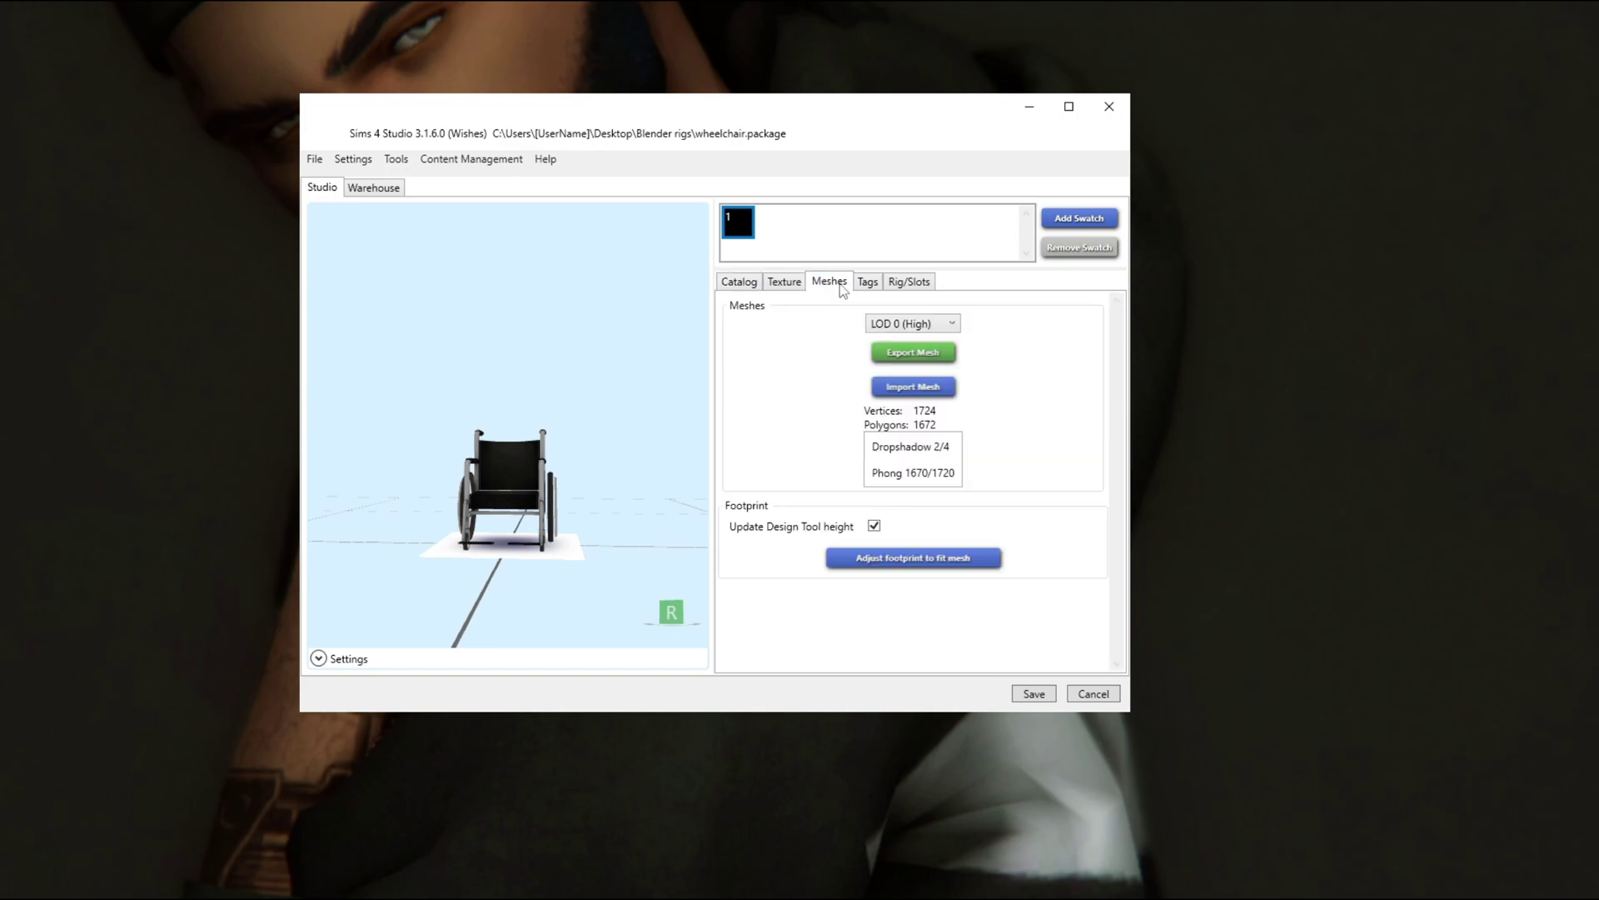
click(900, 356)
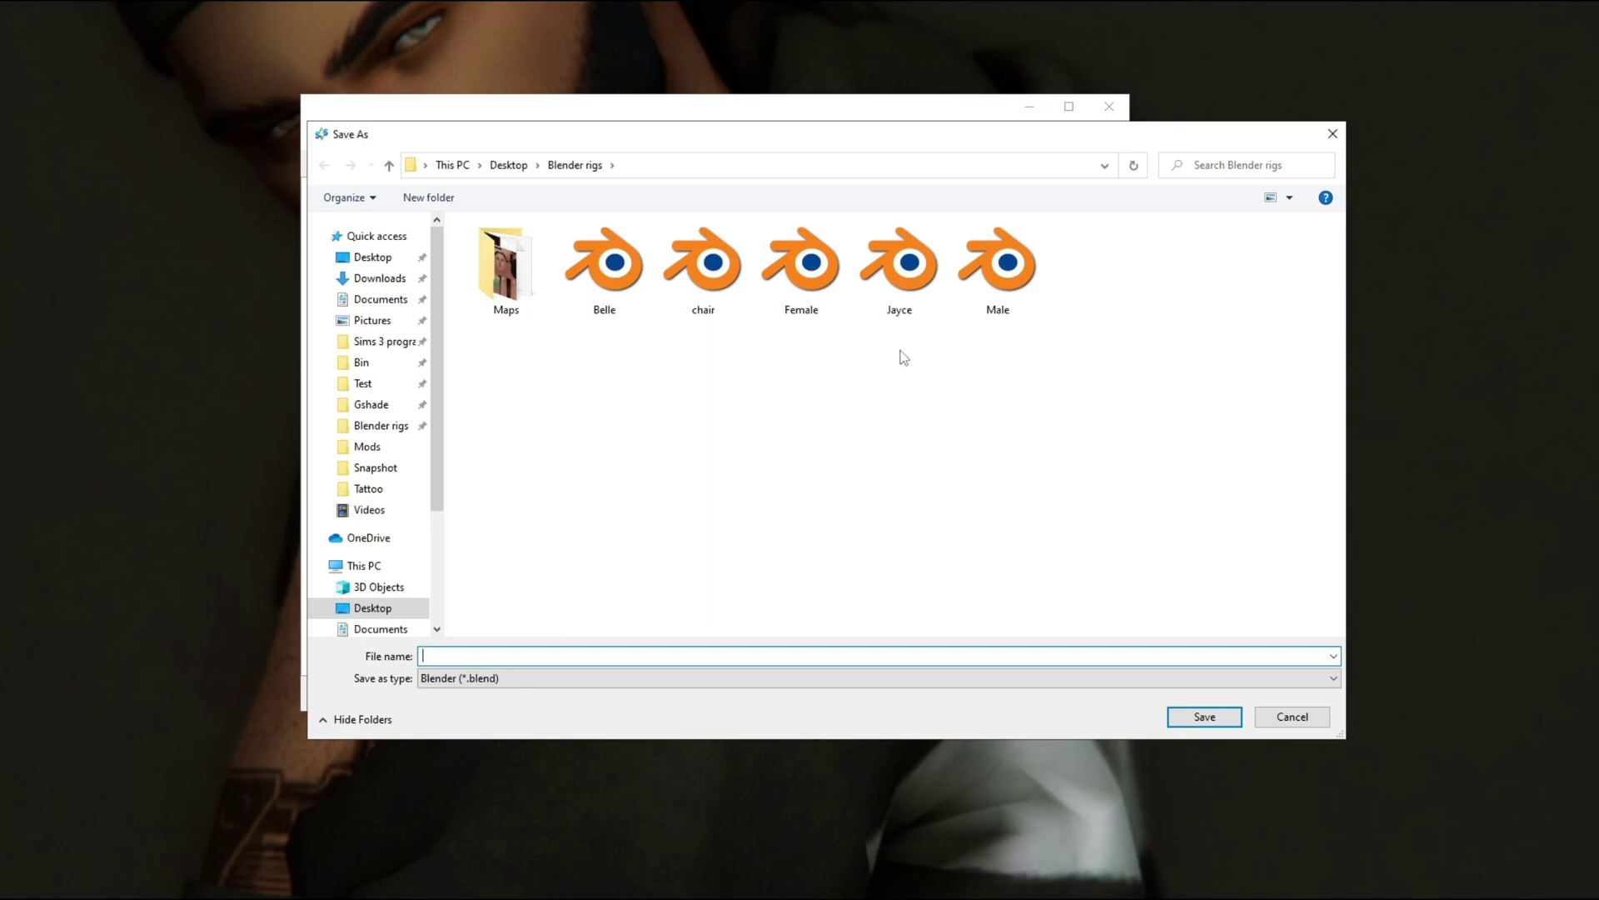
text(wheelchai)
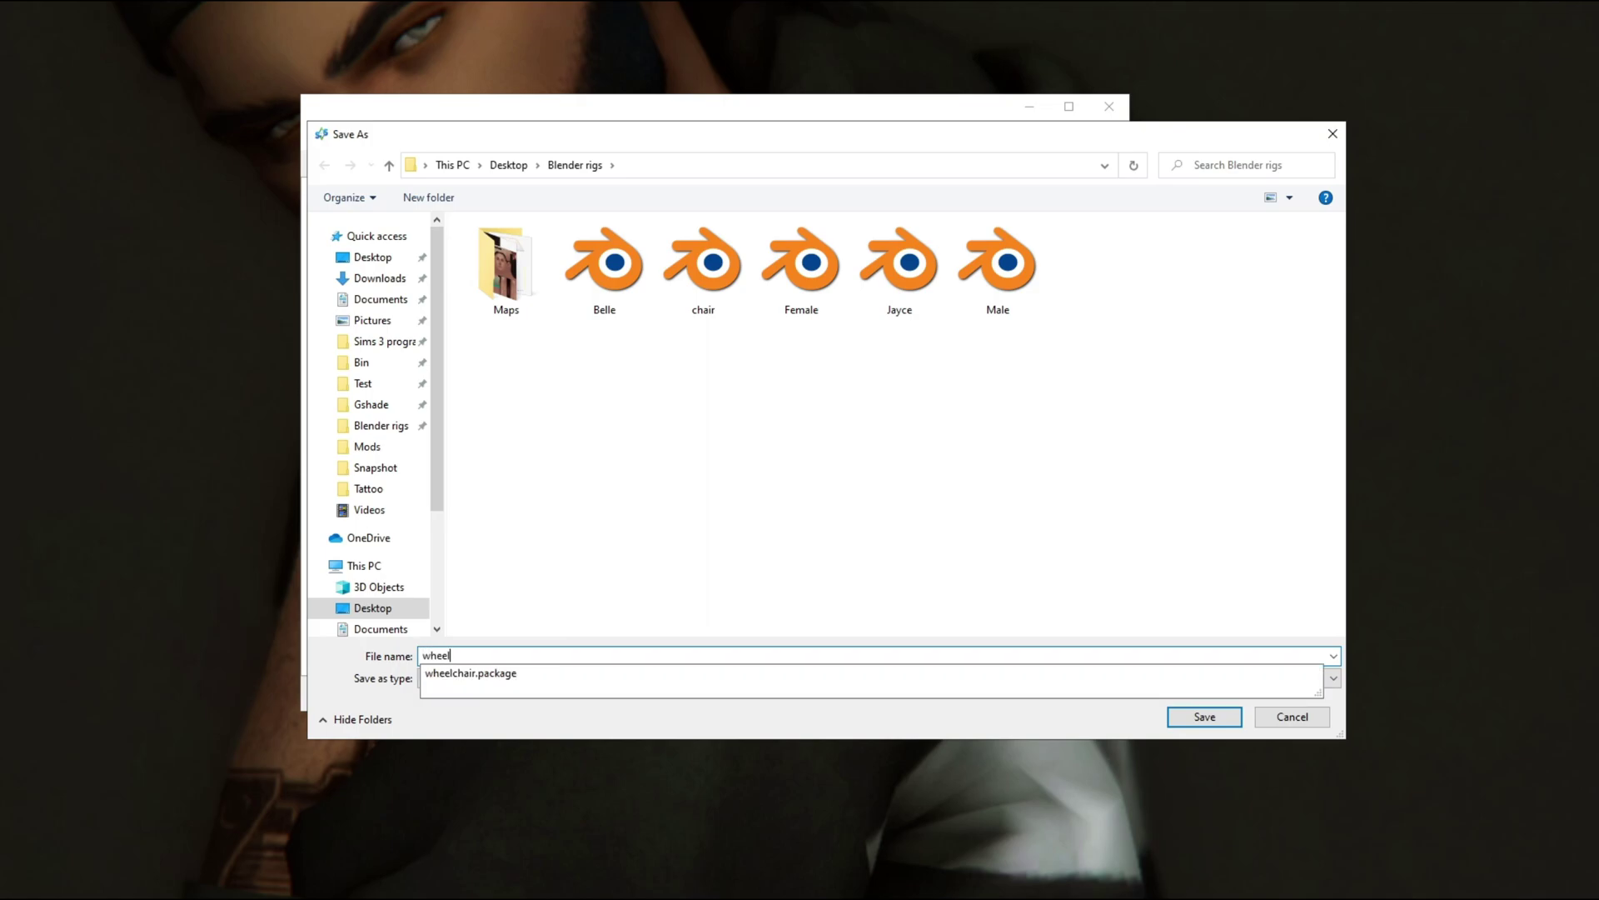
text(r)
click(1197, 716)
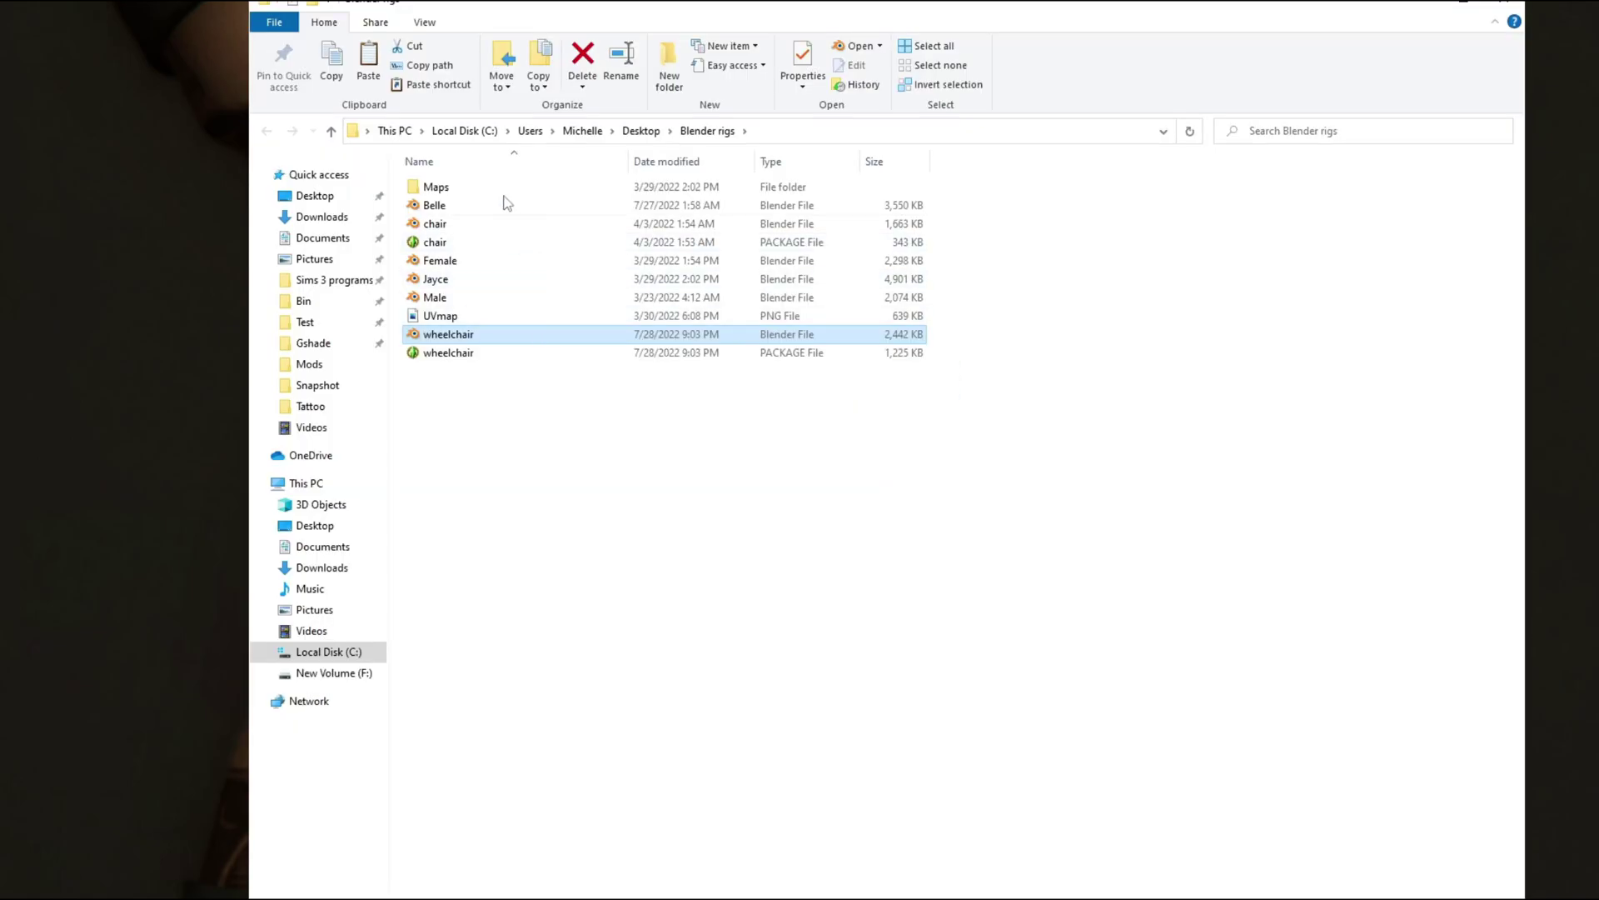
Close Explorer and Sims 4 Studio, then open Jayce.blend from Blender rigs in Blender.
click(1491, 13)
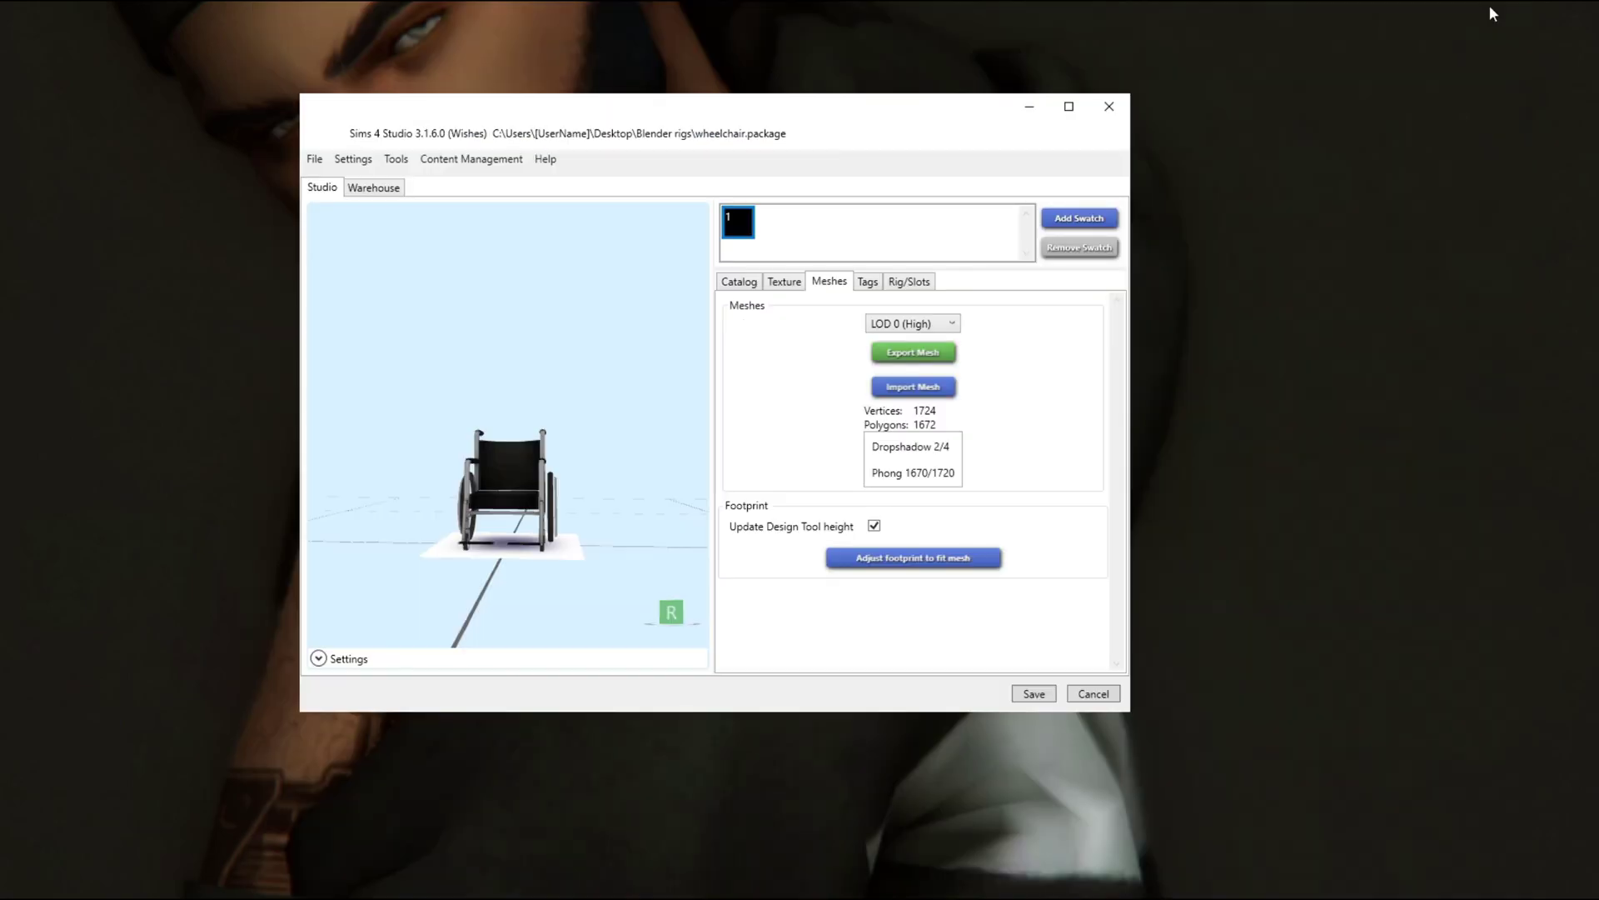
click(1122, 107)
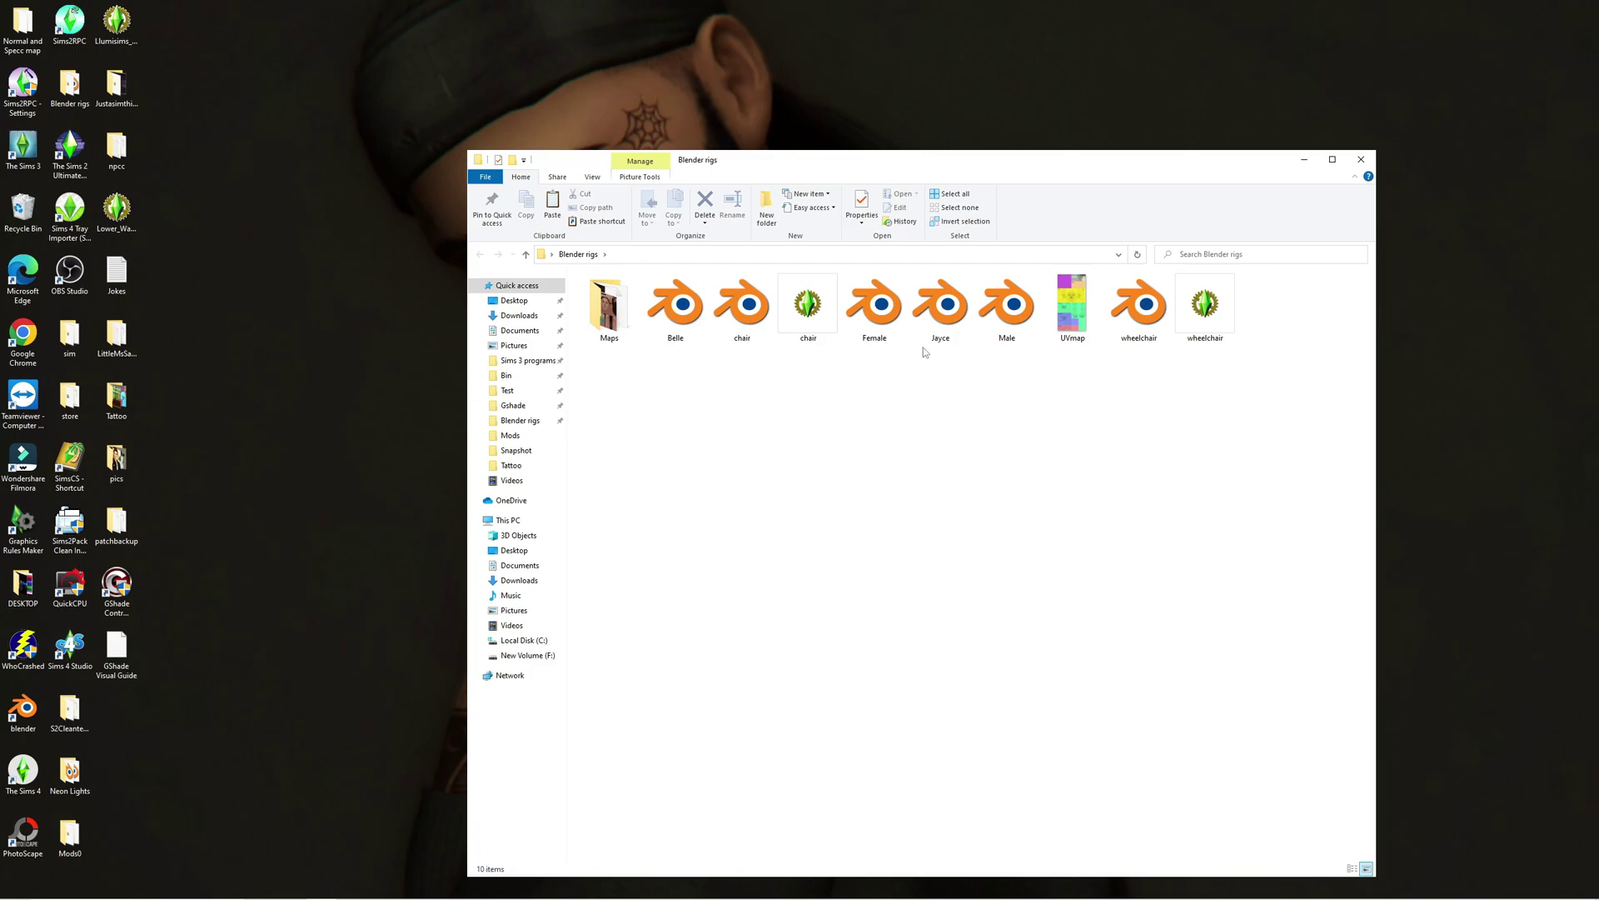
double_click(941, 306)
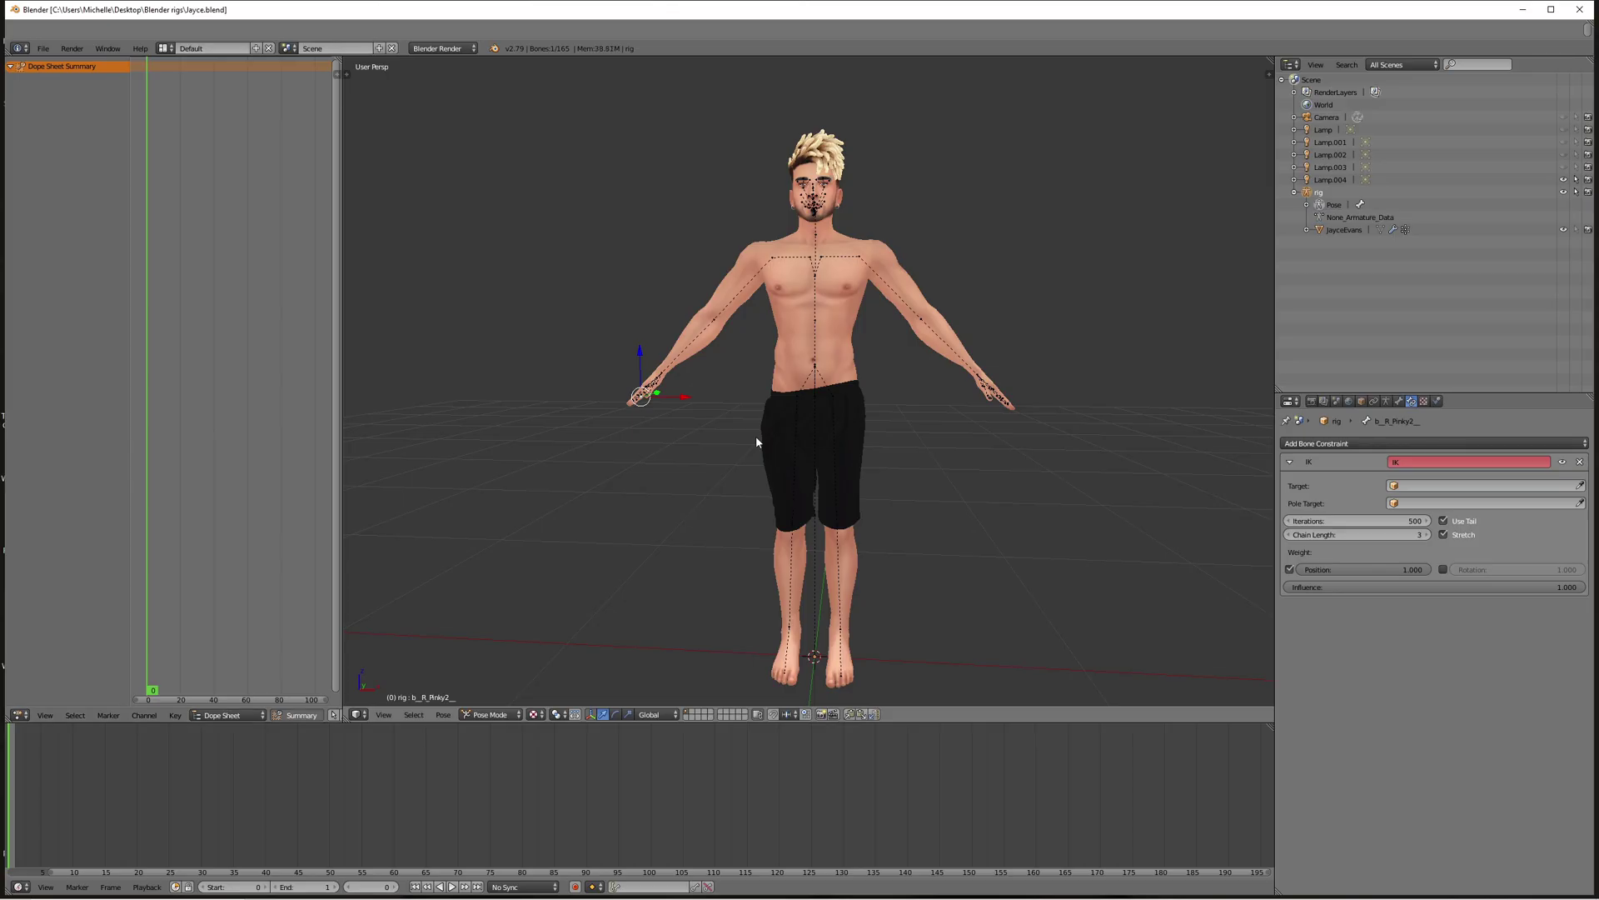
middle_drag(757, 441, 635, 450)
Append rig, s4studio_mesh_0 and s4studio_mesh_1 from wheelchair.blend's Object folder.
click(99, 47)
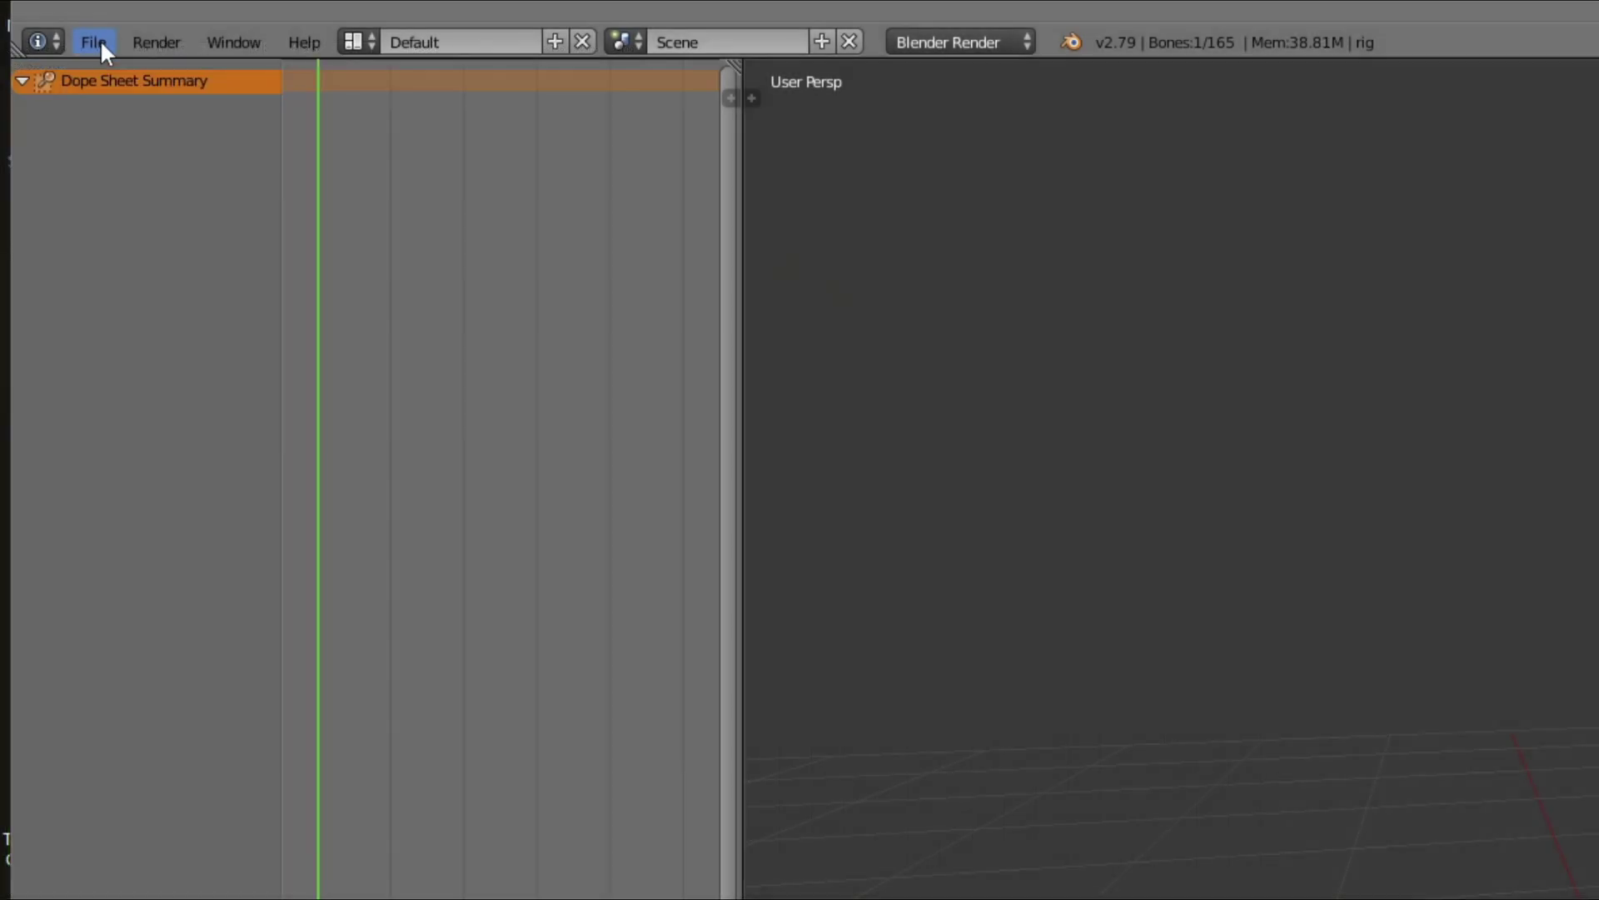
click(100, 46)
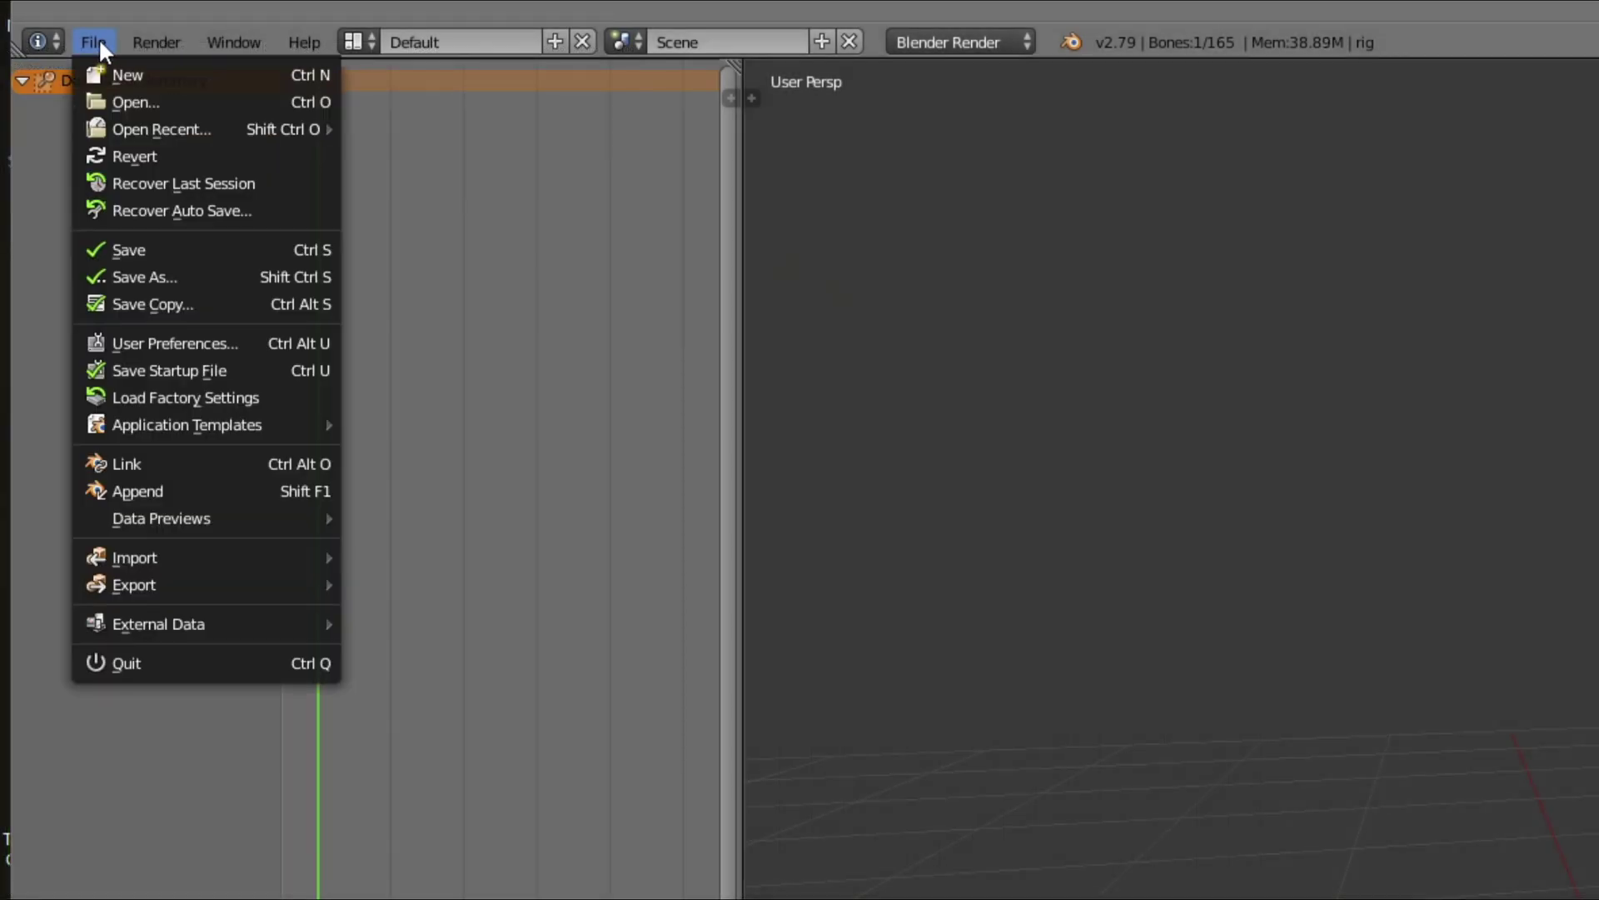
click(100, 44)
click(100, 44)
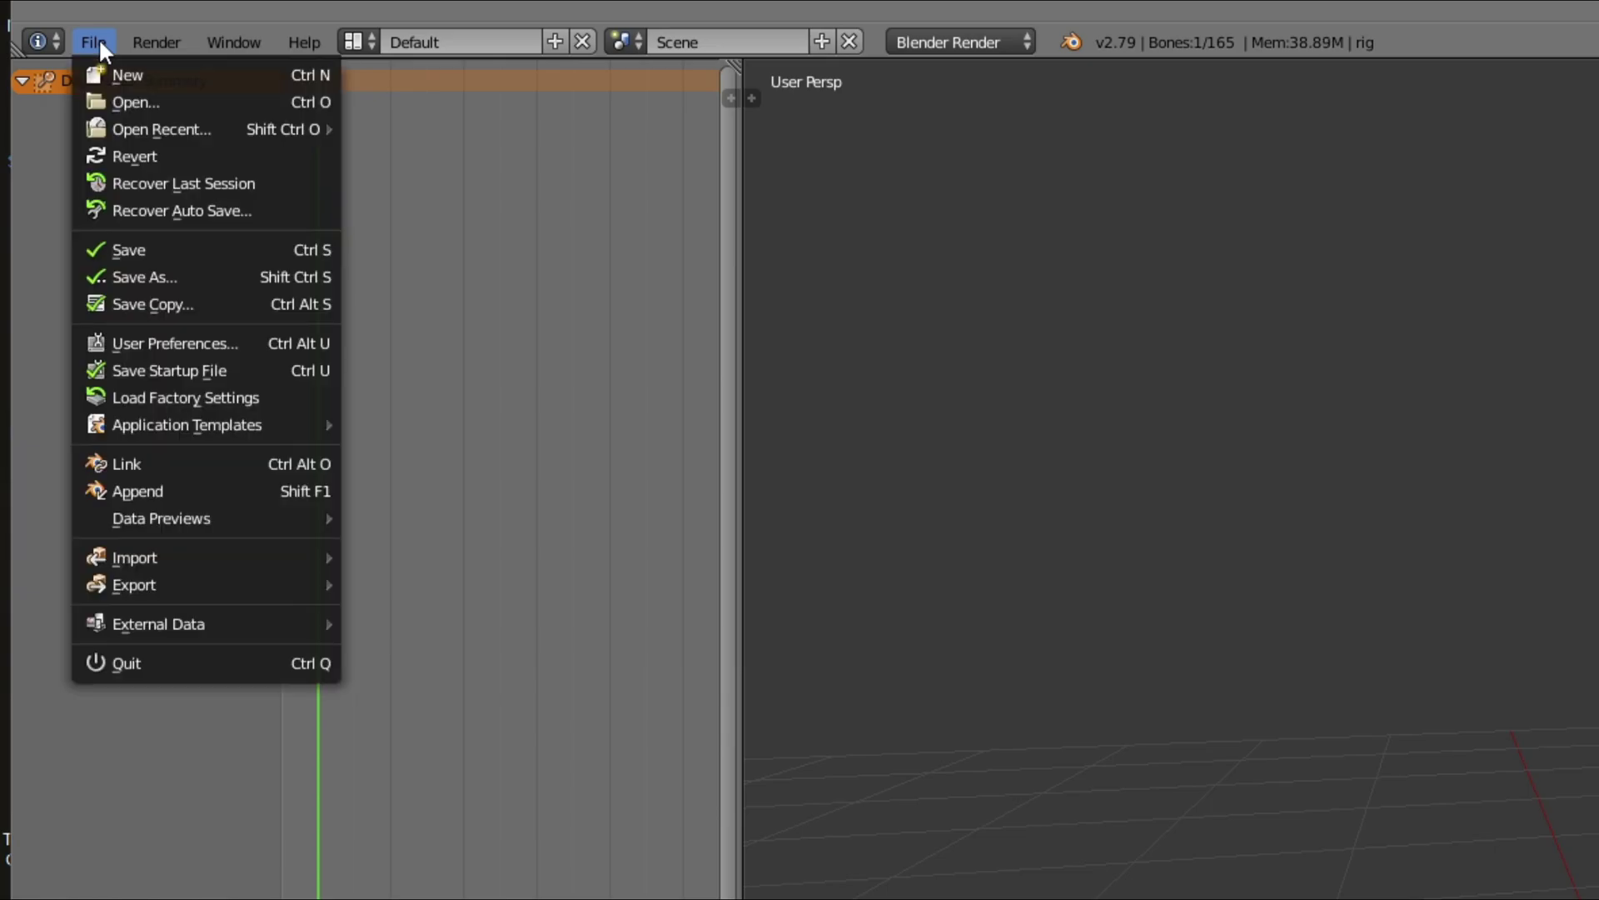
click(186, 493)
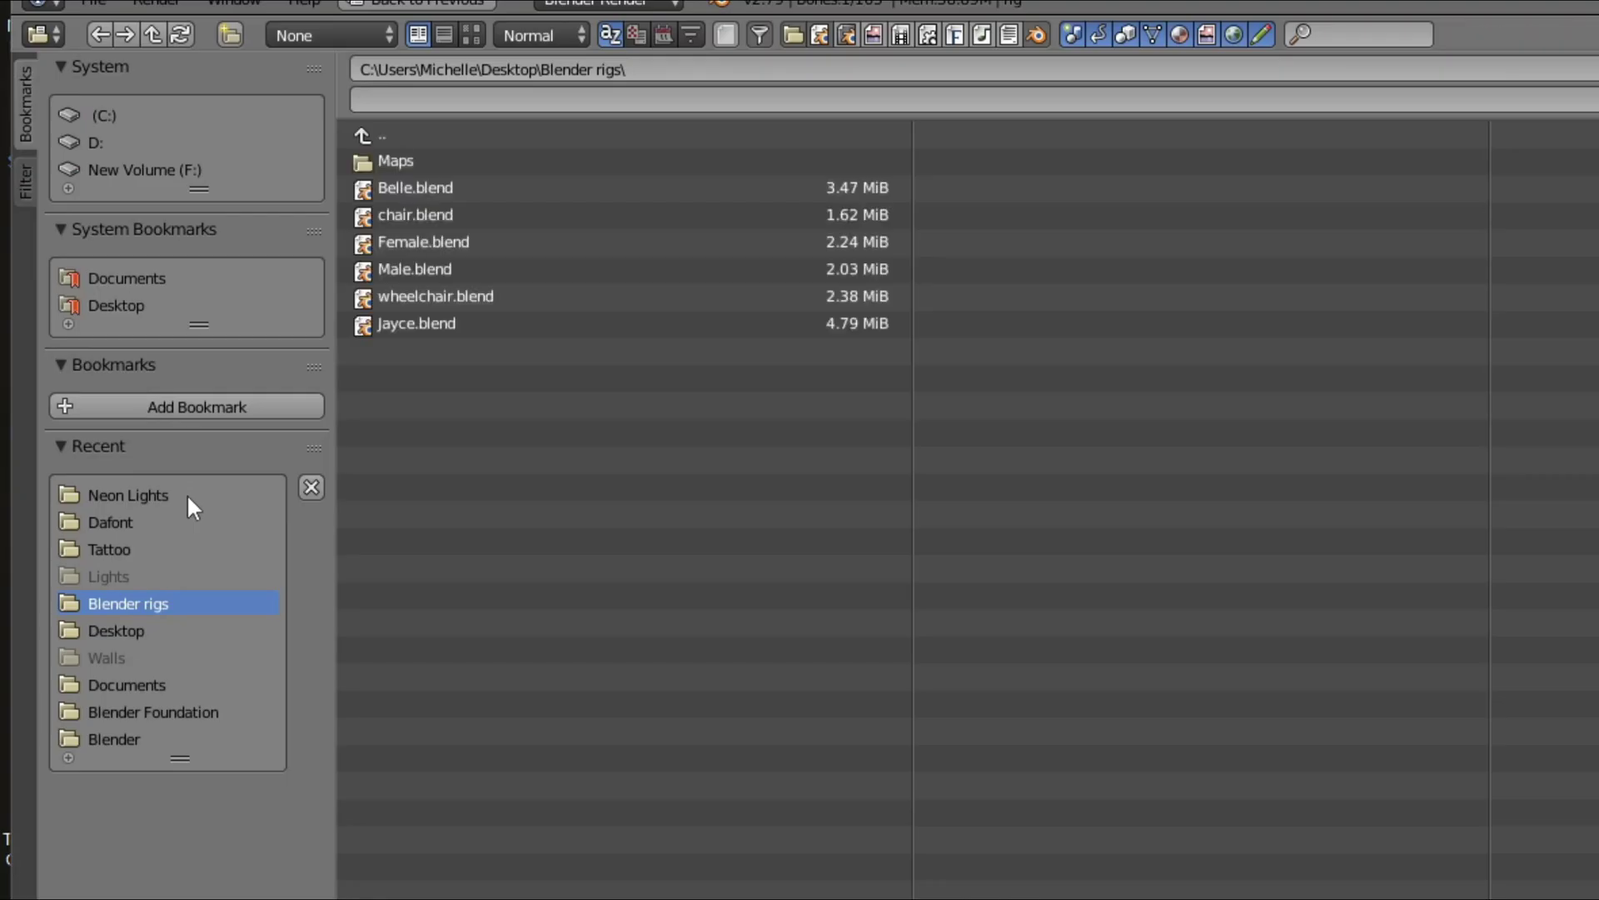
double_click(450, 297)
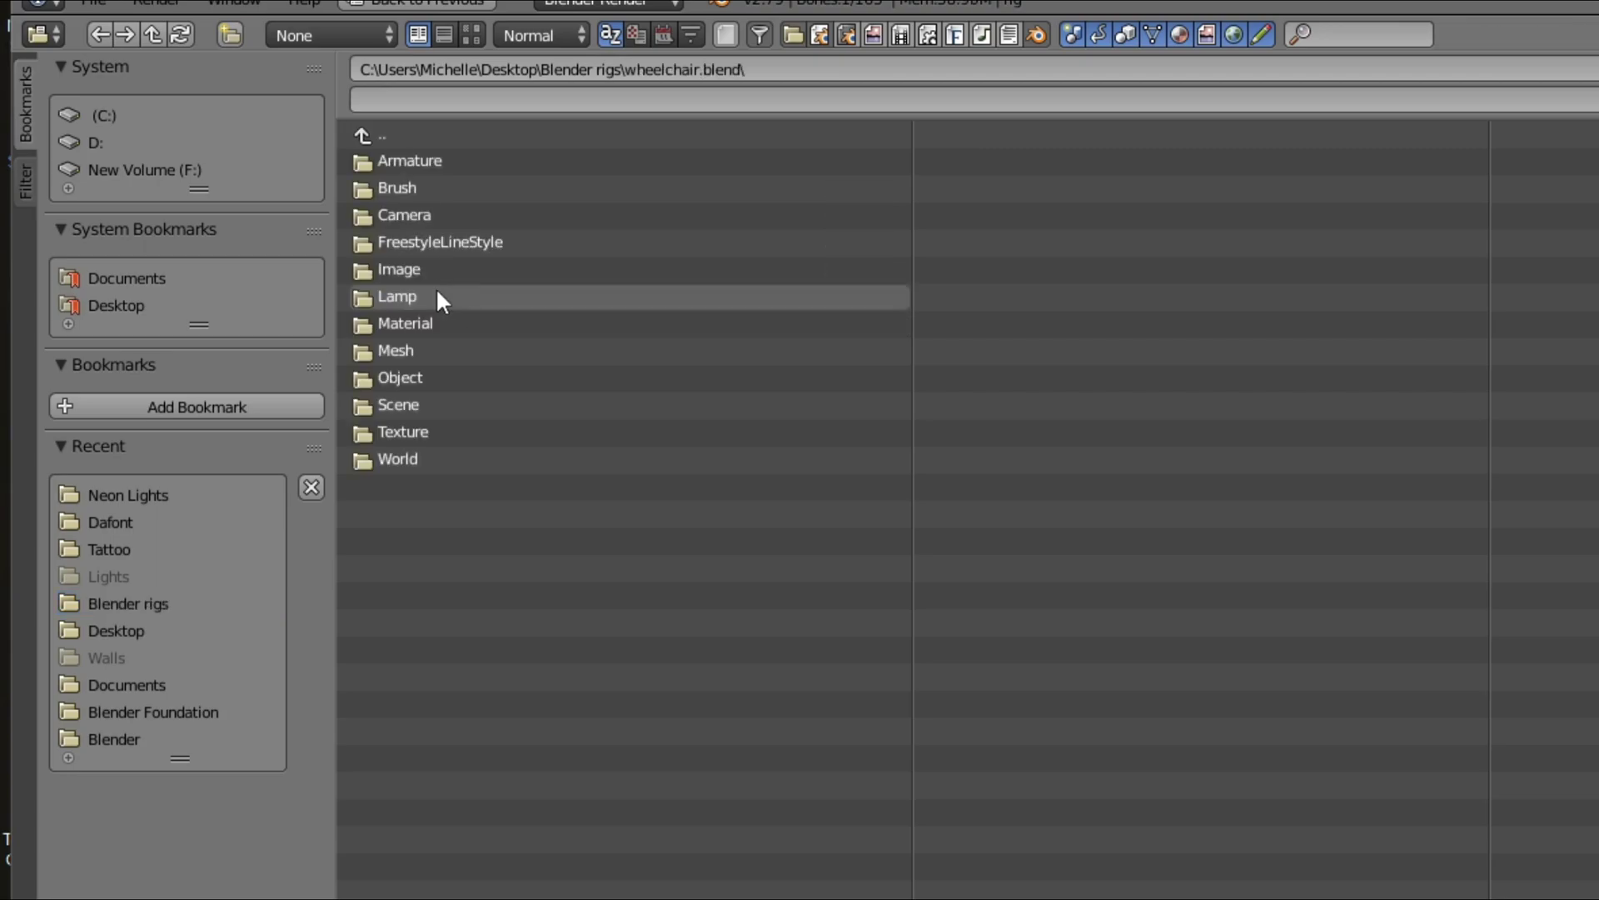
double_click(387, 376)
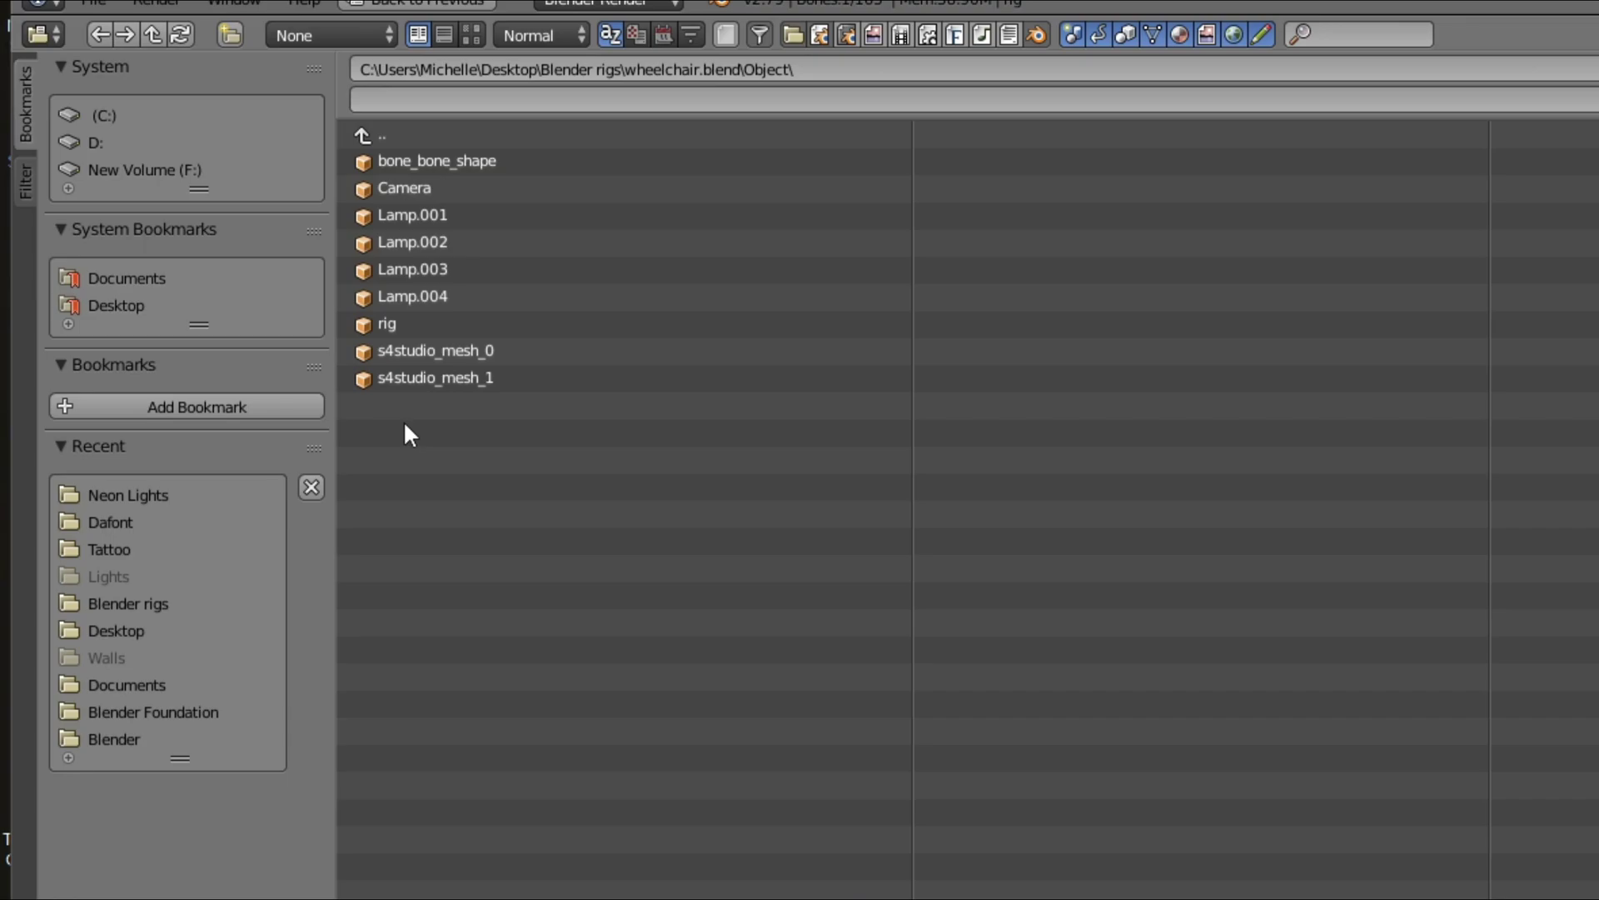
drag(403, 421, 392, 325)
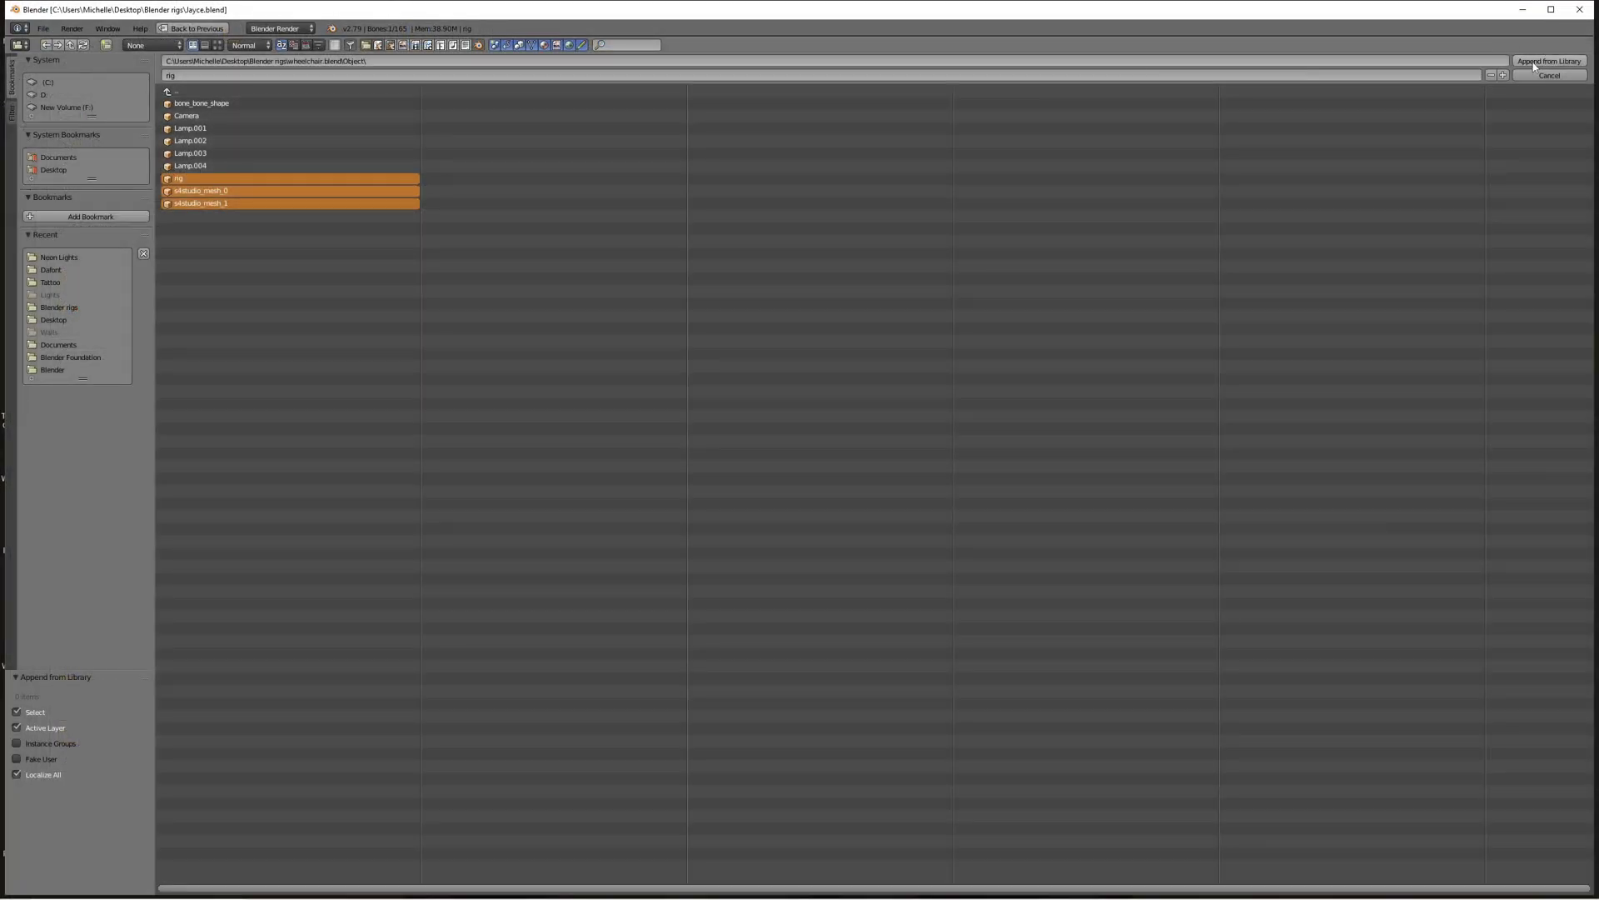
click(1537, 65)
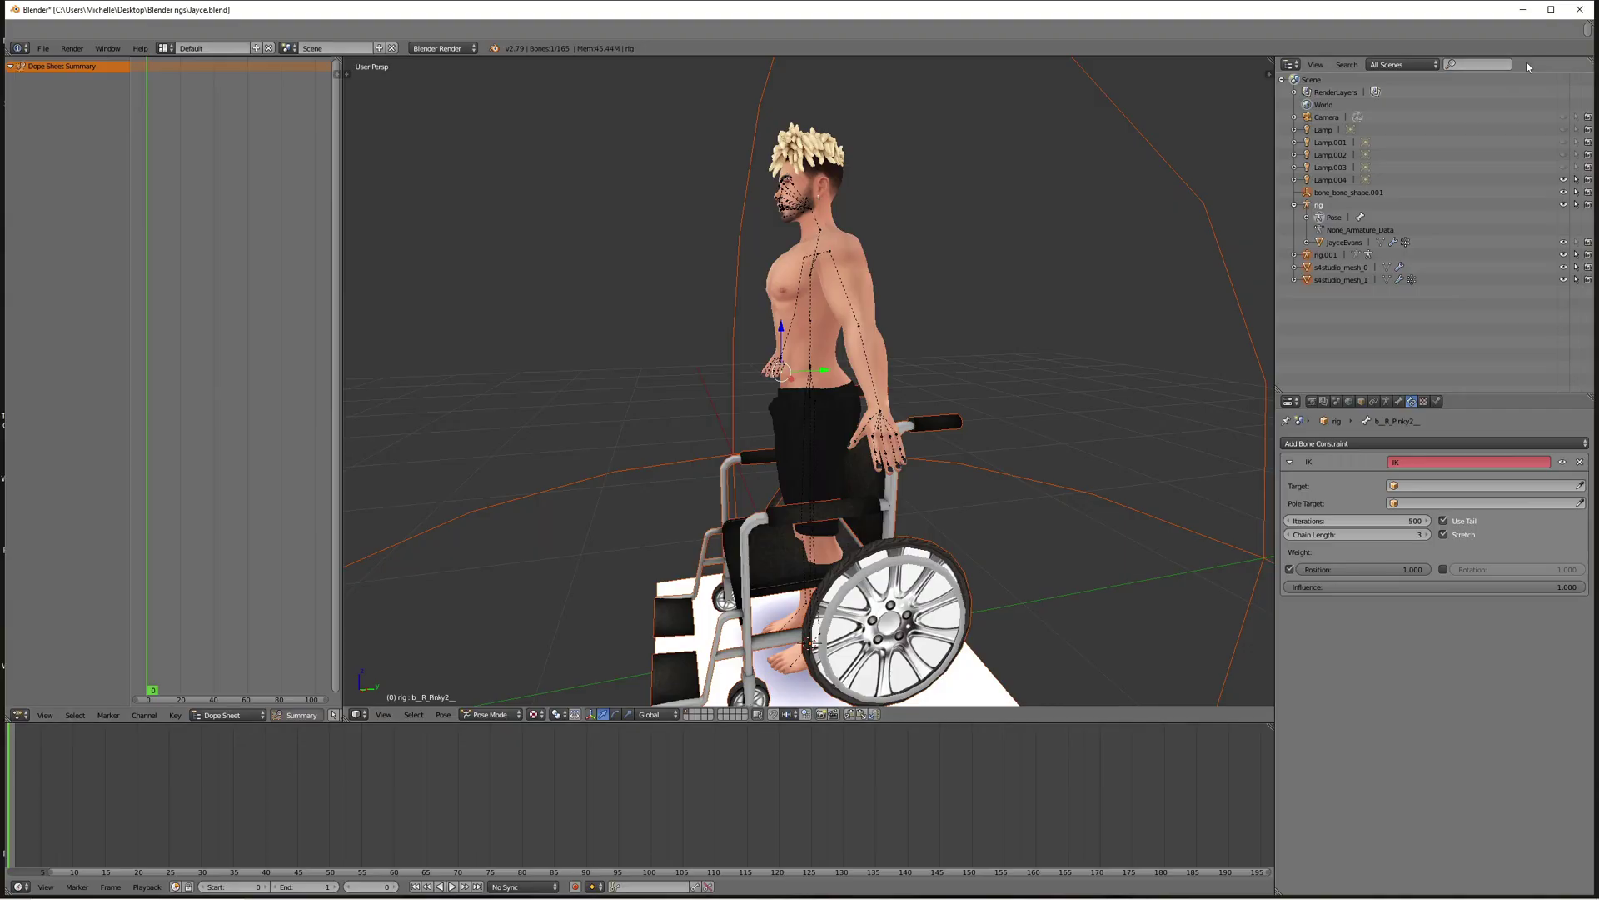
Delete bone_bone_shape.001 via the Outliner and orbit to a front view of the figure.
scroll(1123, 304, down, 4)
middle_drag(1121, 303, 1171, 308)
scroll(1201, 299, up, 4)
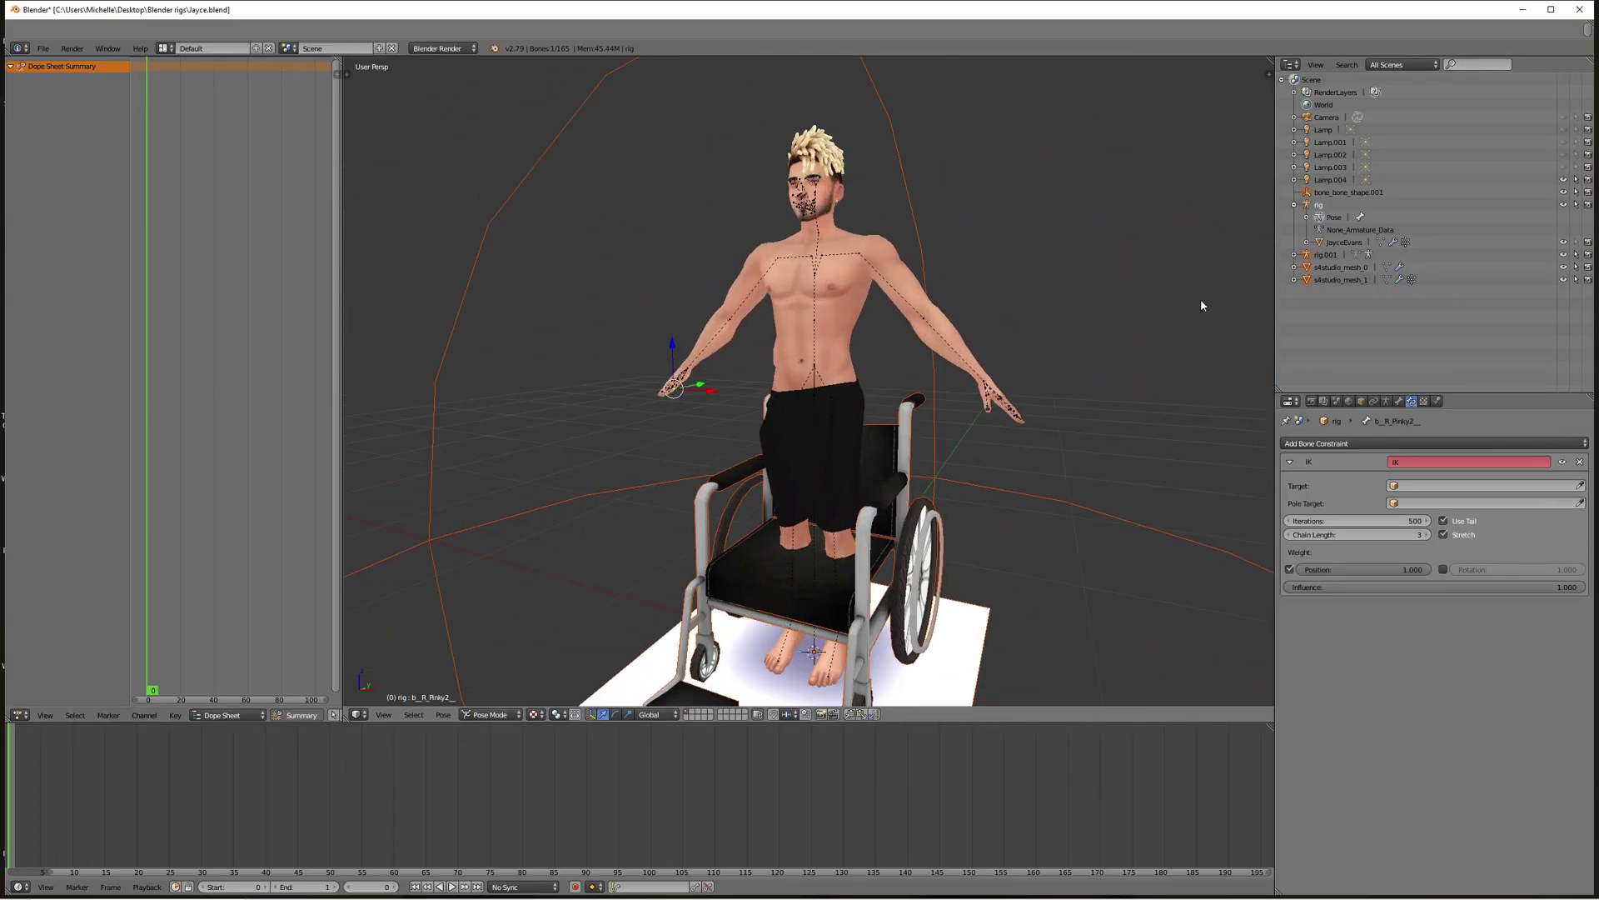
scroll(1189, 289, down, 2)
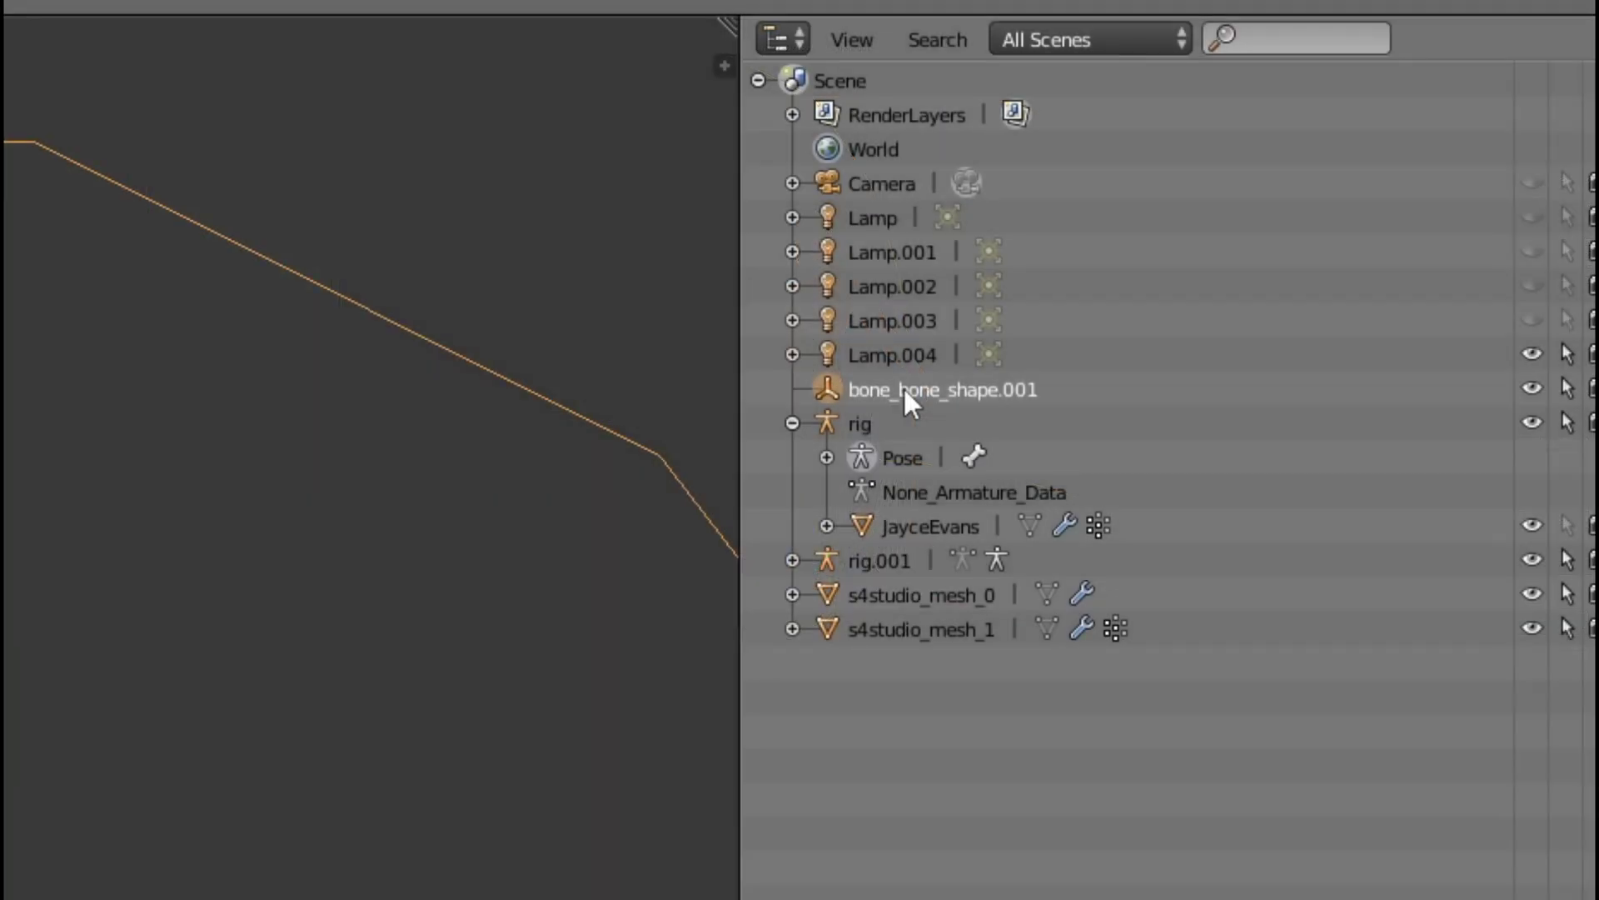
right_click(1335, 192)
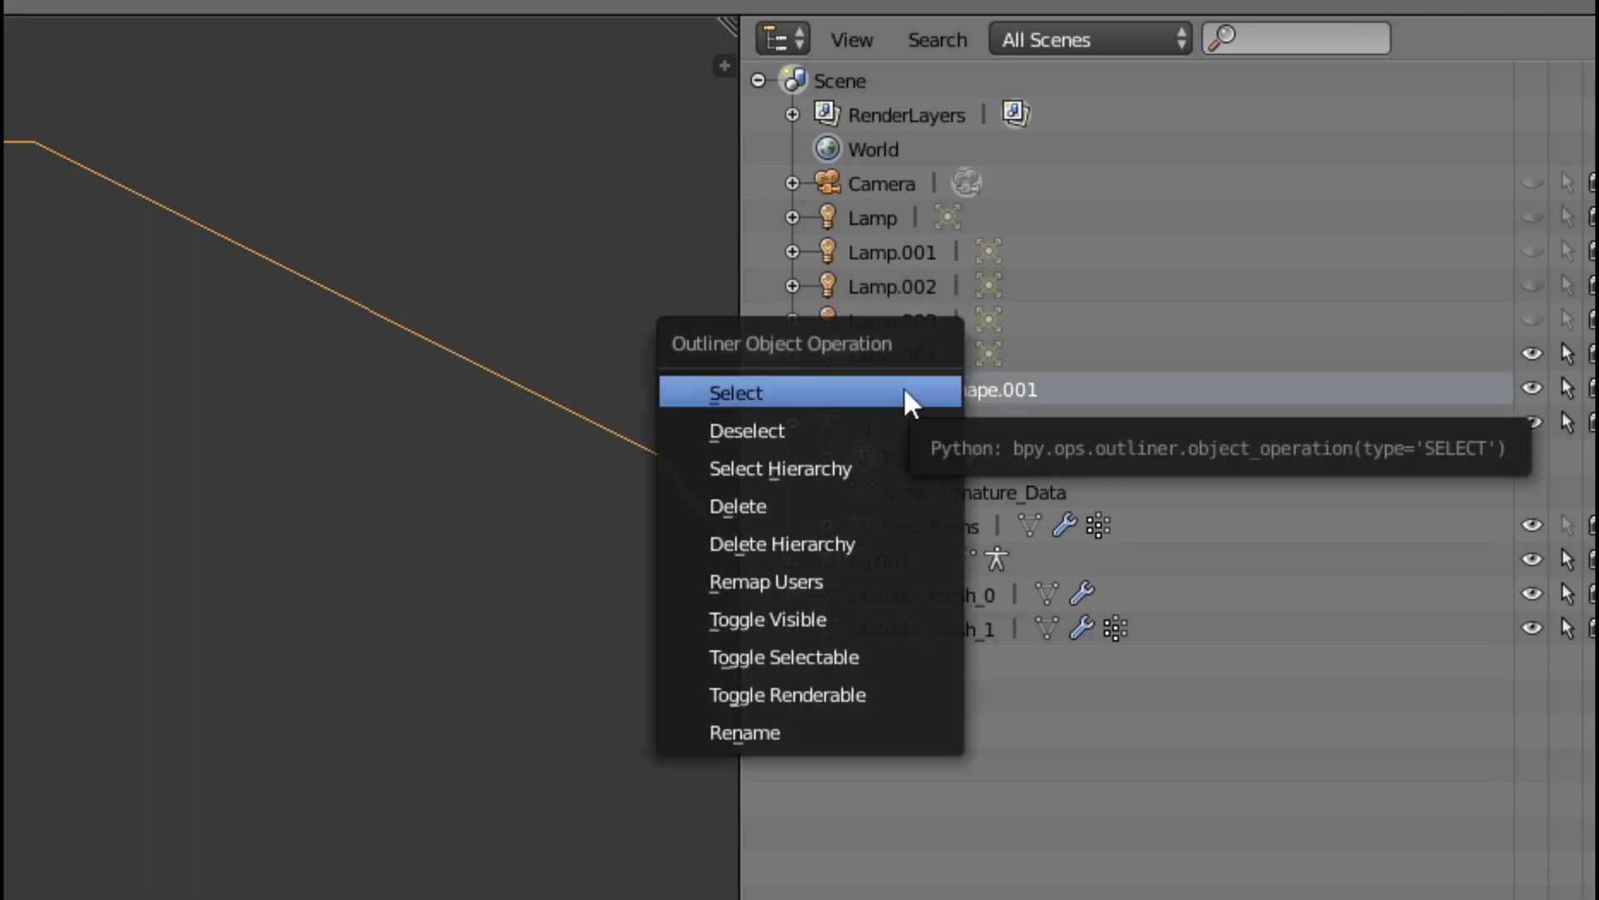
click(822, 516)
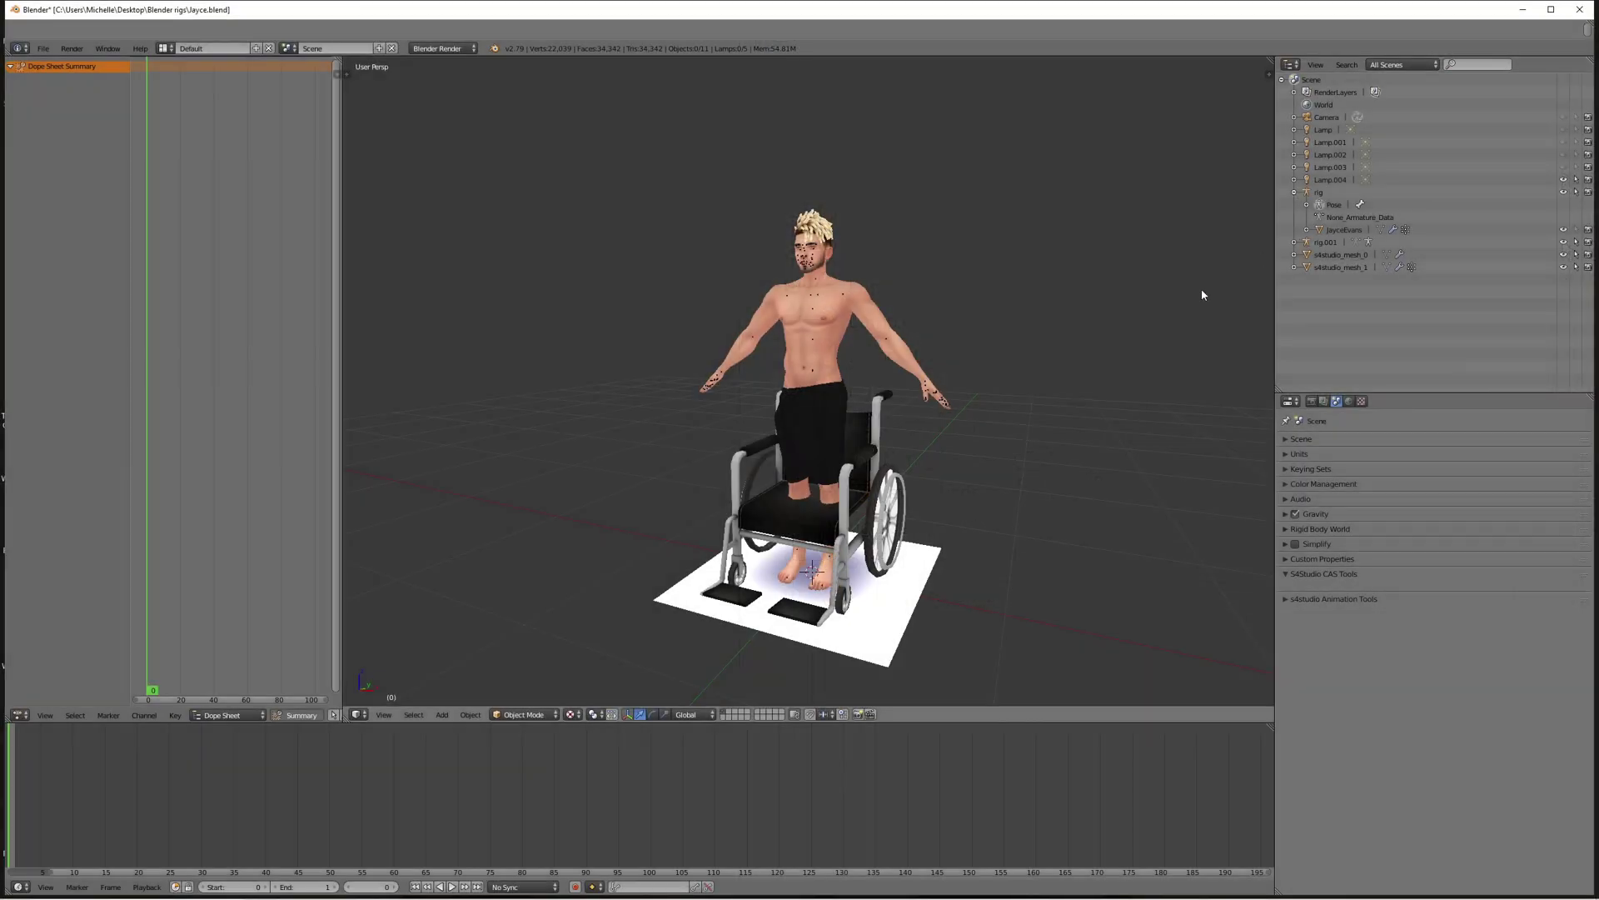
middle_drag(1201, 295, 1135, 333)
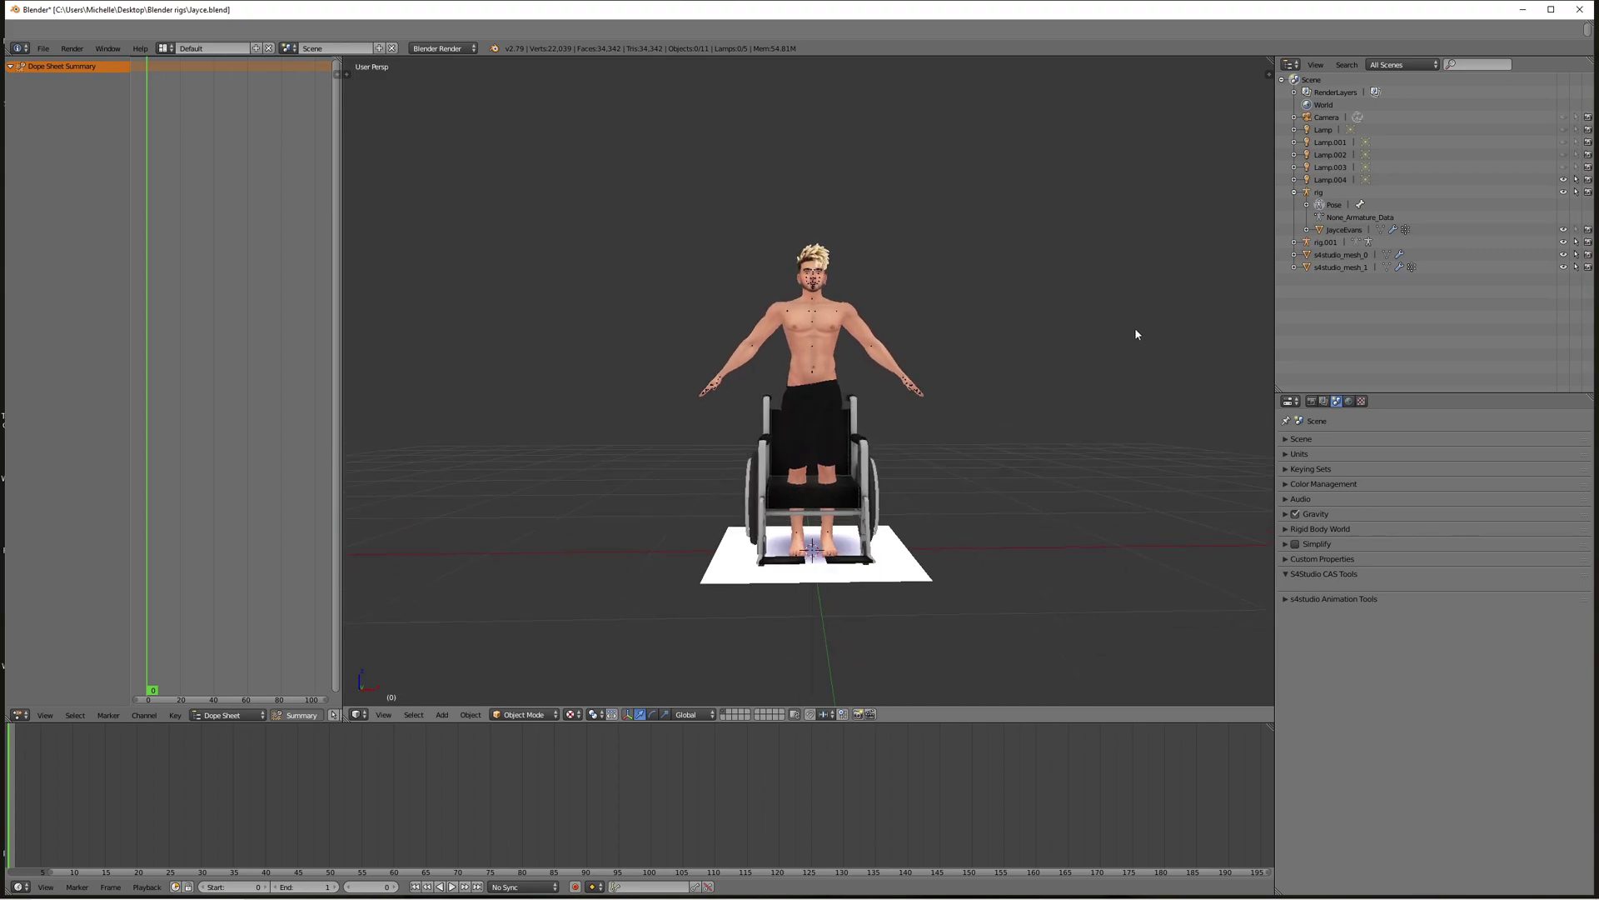
scroll(1135, 334, up, 2)
scroll(1135, 334, up, 1)
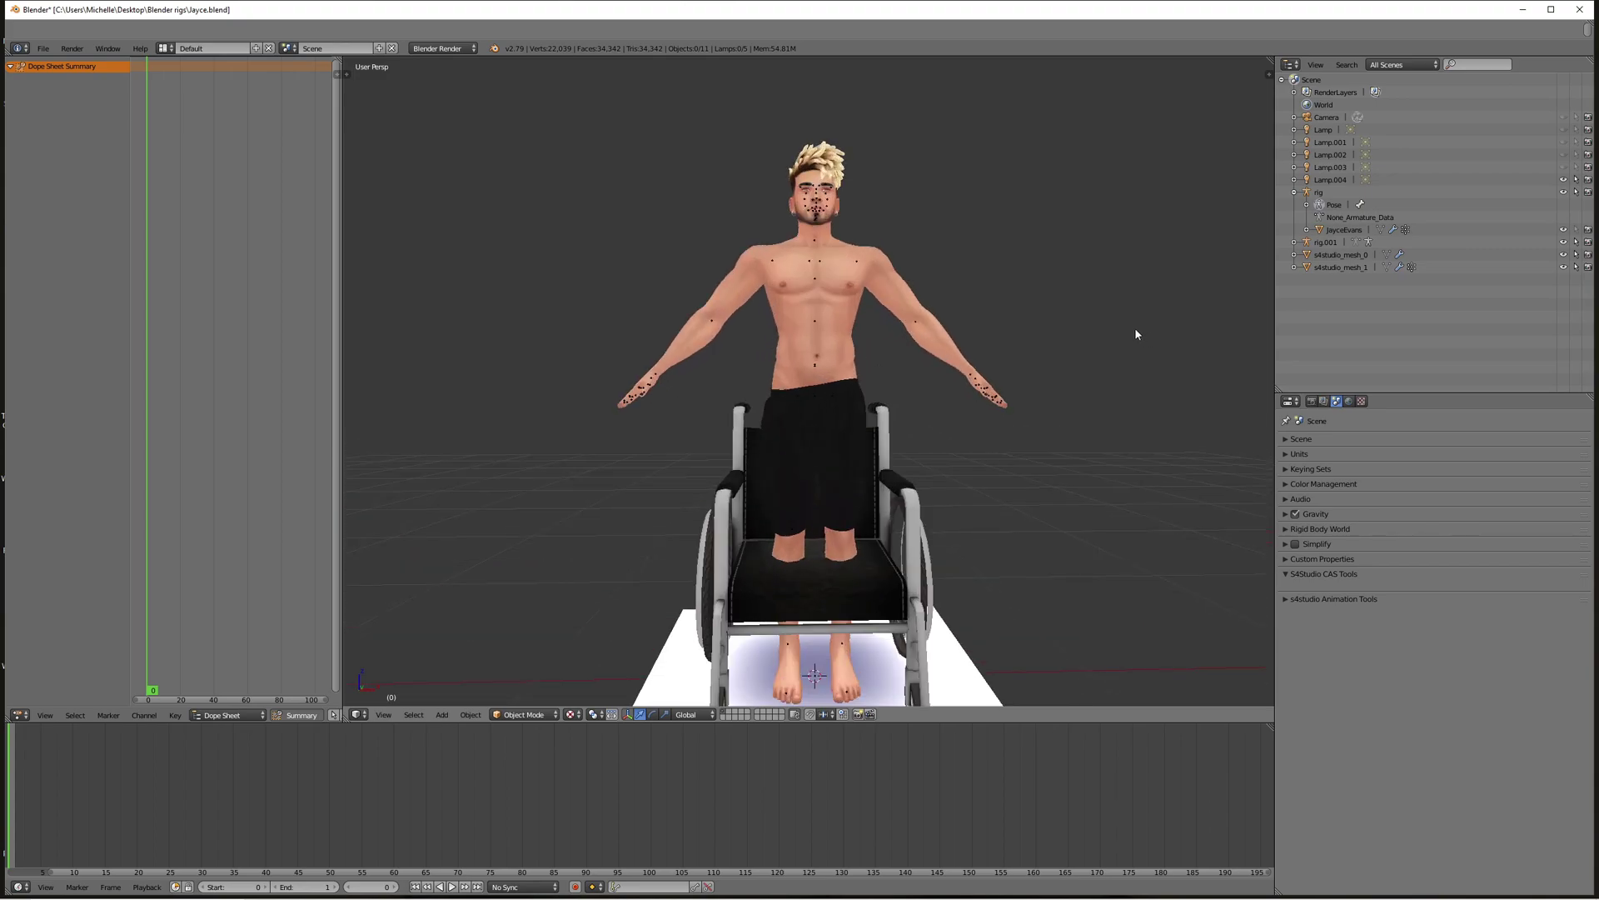
Frame Jayce in a three-quarter view and enter Pose Mode on the rig's spine bone.
scroll(1136, 332, down, 1)
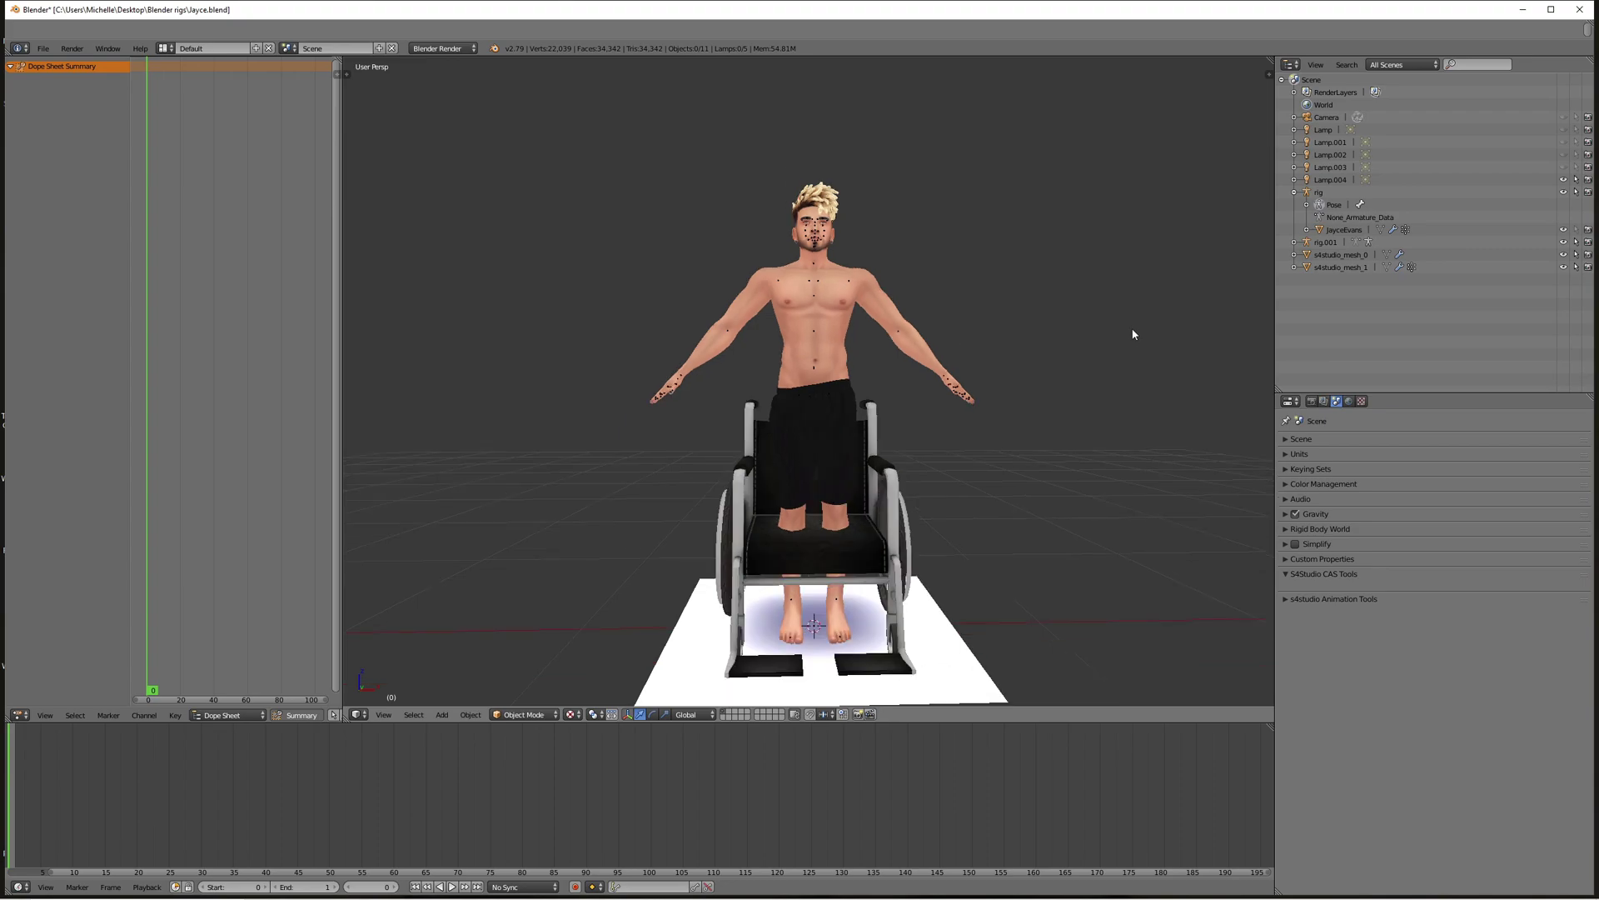
scroll(1131, 332, up, 2)
scroll(1130, 332, down, 1)
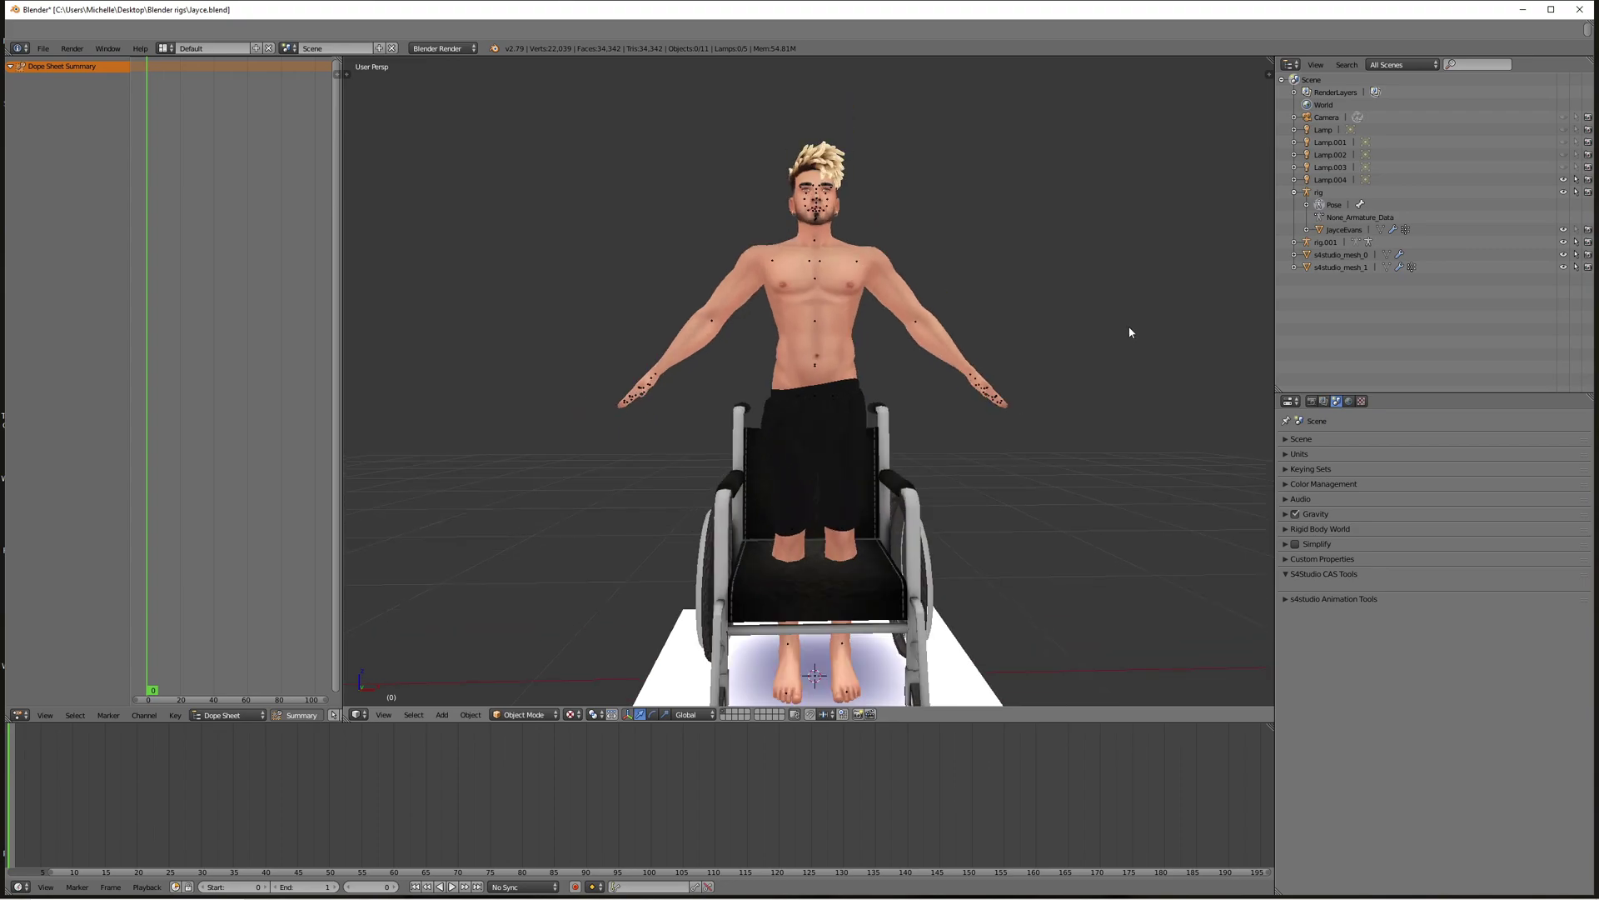
scroll(1129, 331, down, 1)
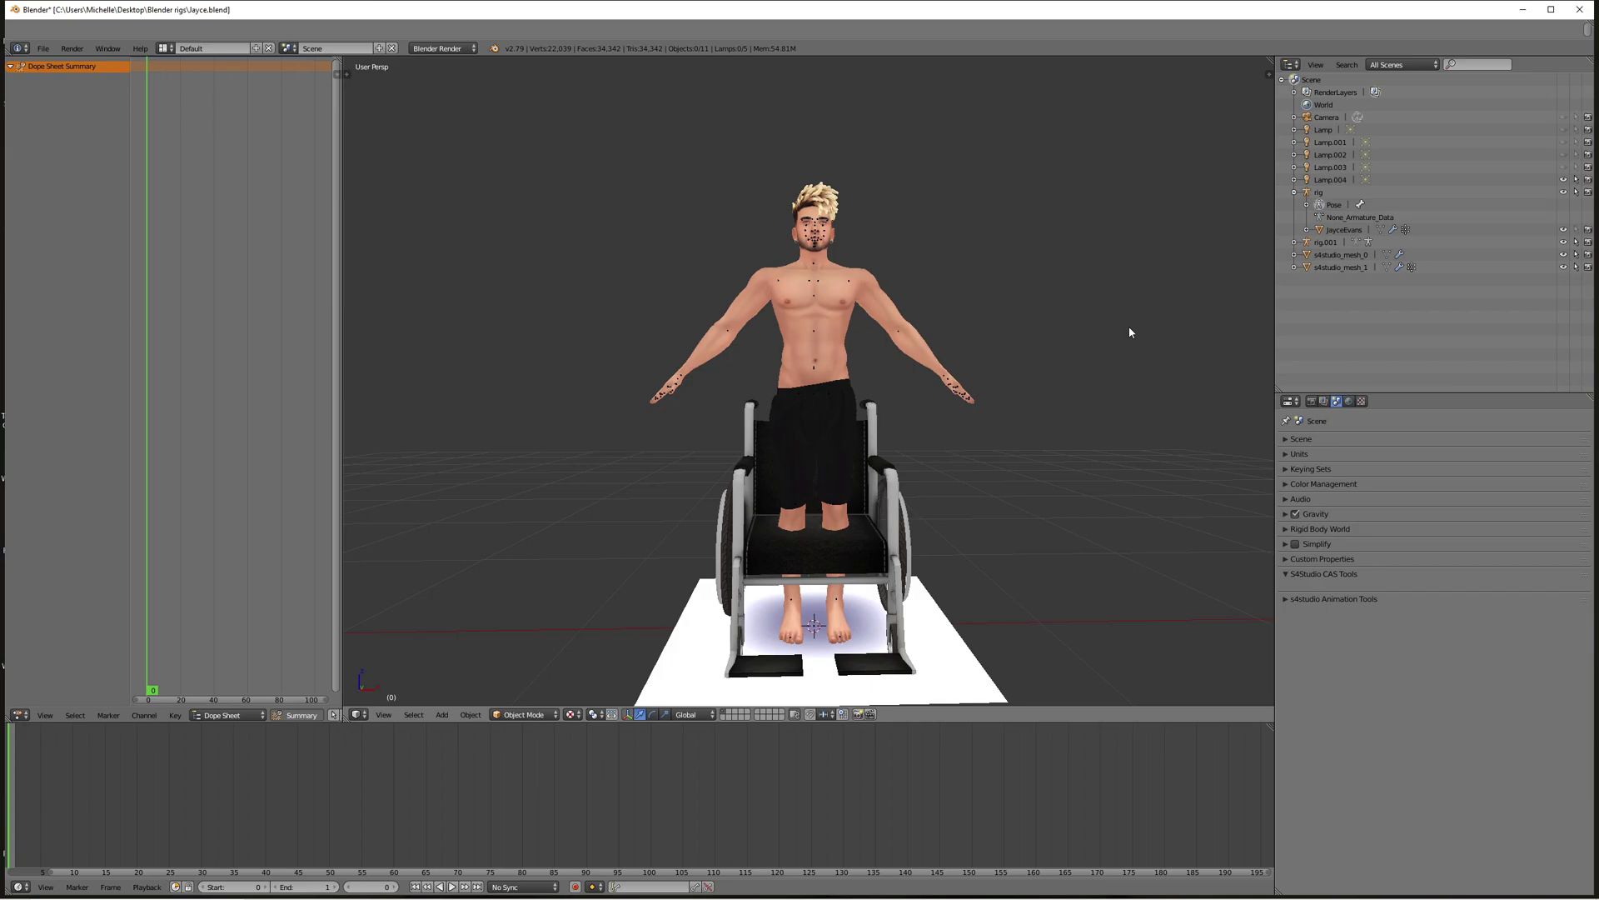
scroll(1129, 332, up, 1)
scroll(1129, 331, up, 1)
scroll(1129, 331, down, 1)
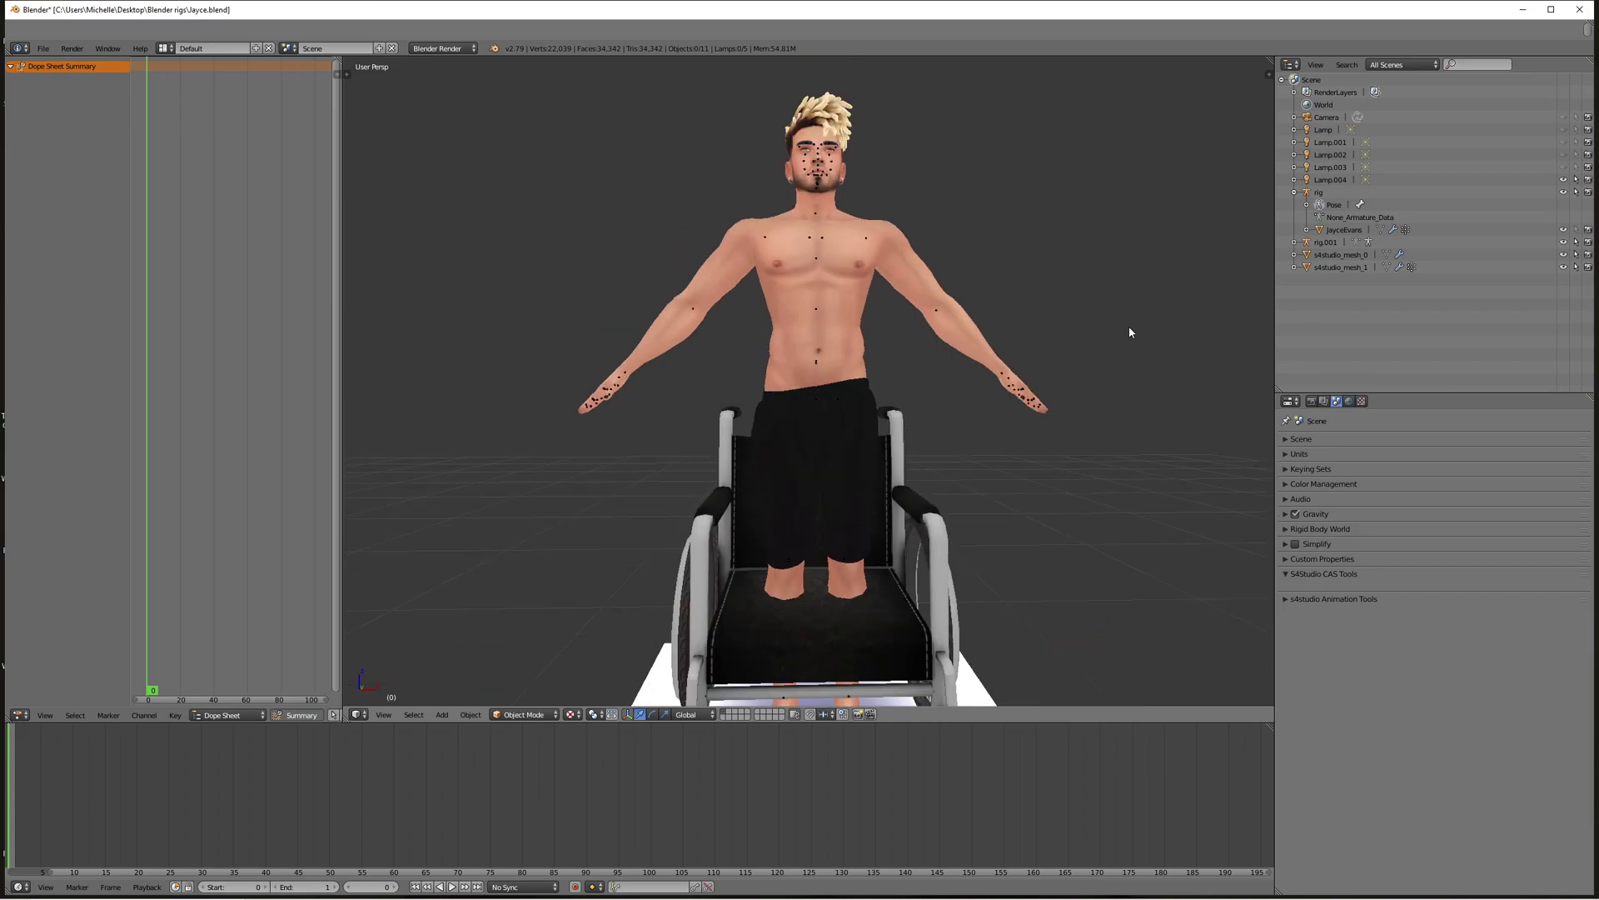
scroll(1130, 331, down, 1)
scroll(1129, 332, up, 2)
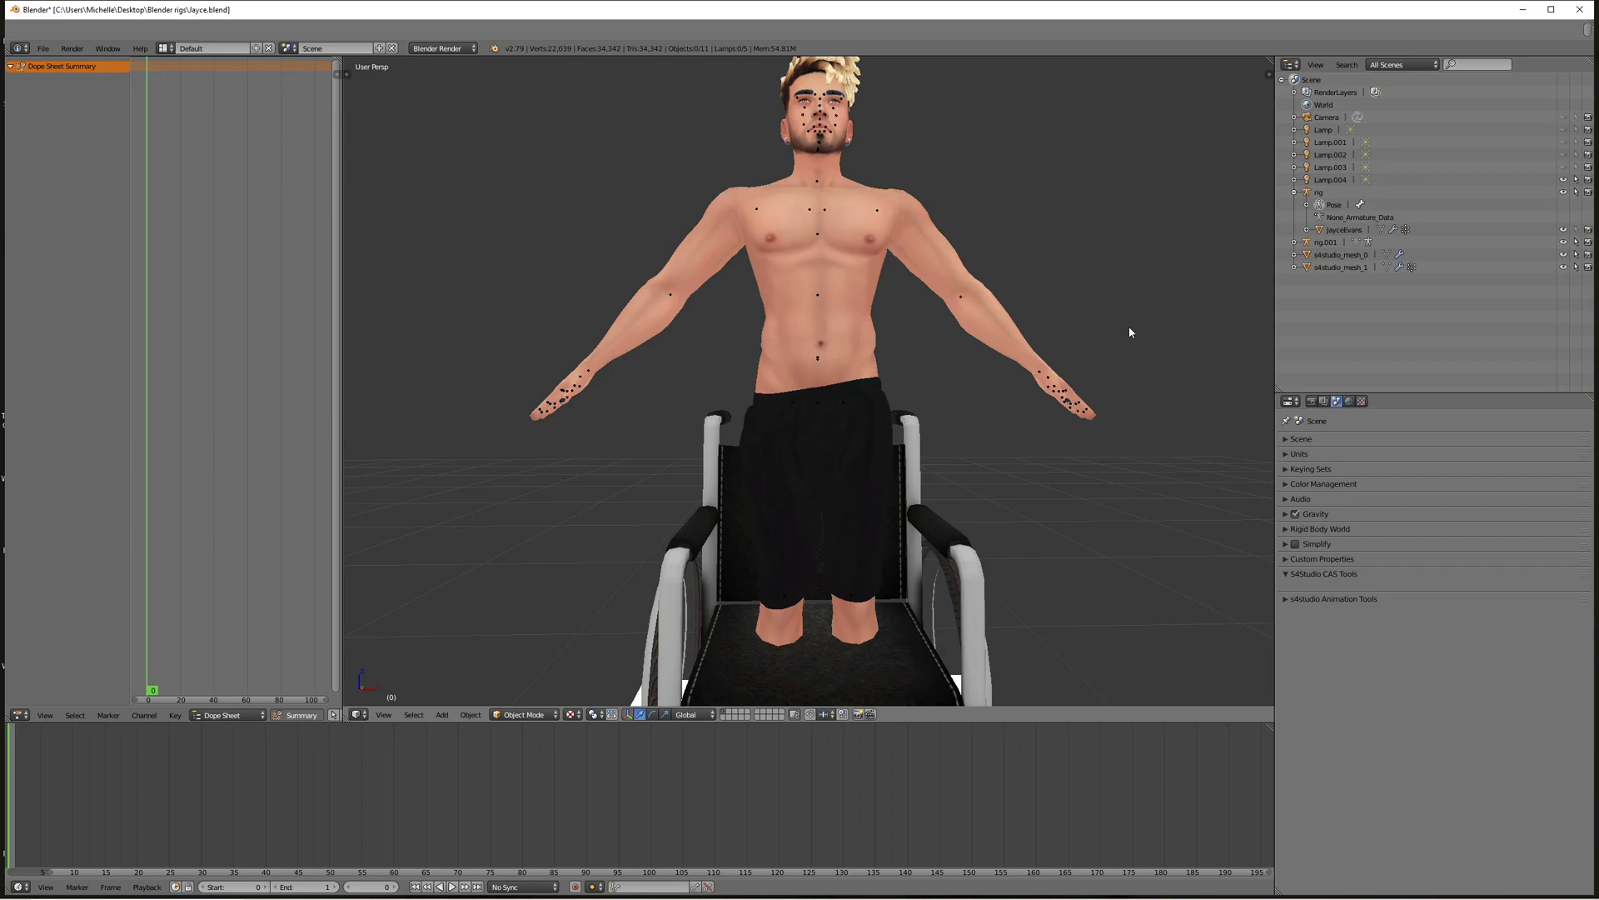
scroll(867, 406, up, 2)
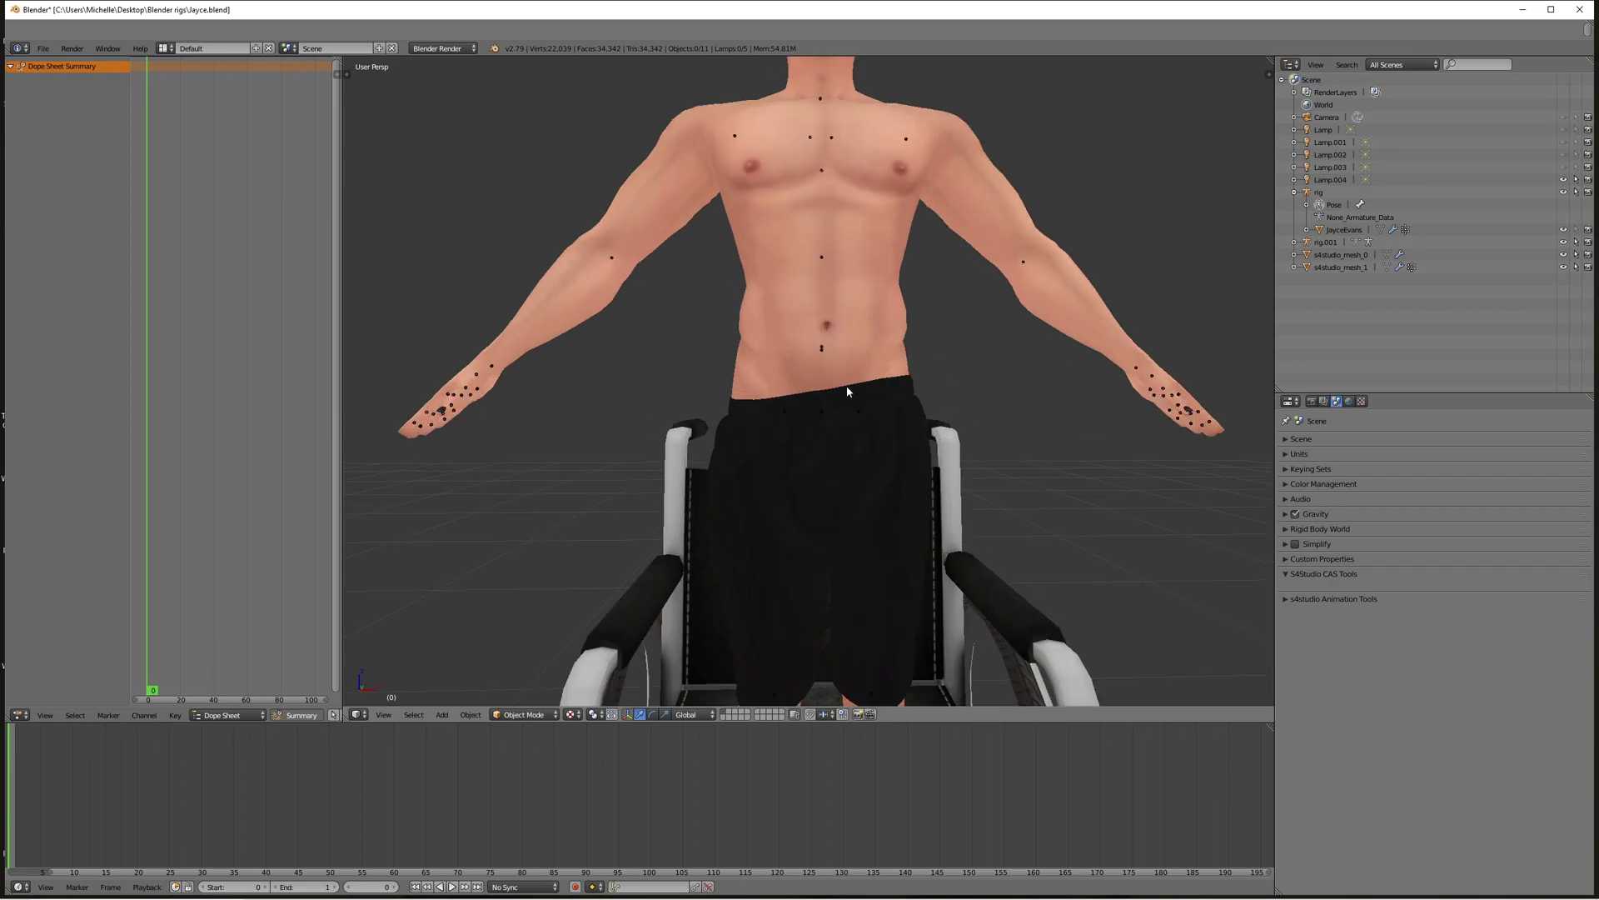
scroll(918, 388, down, 5)
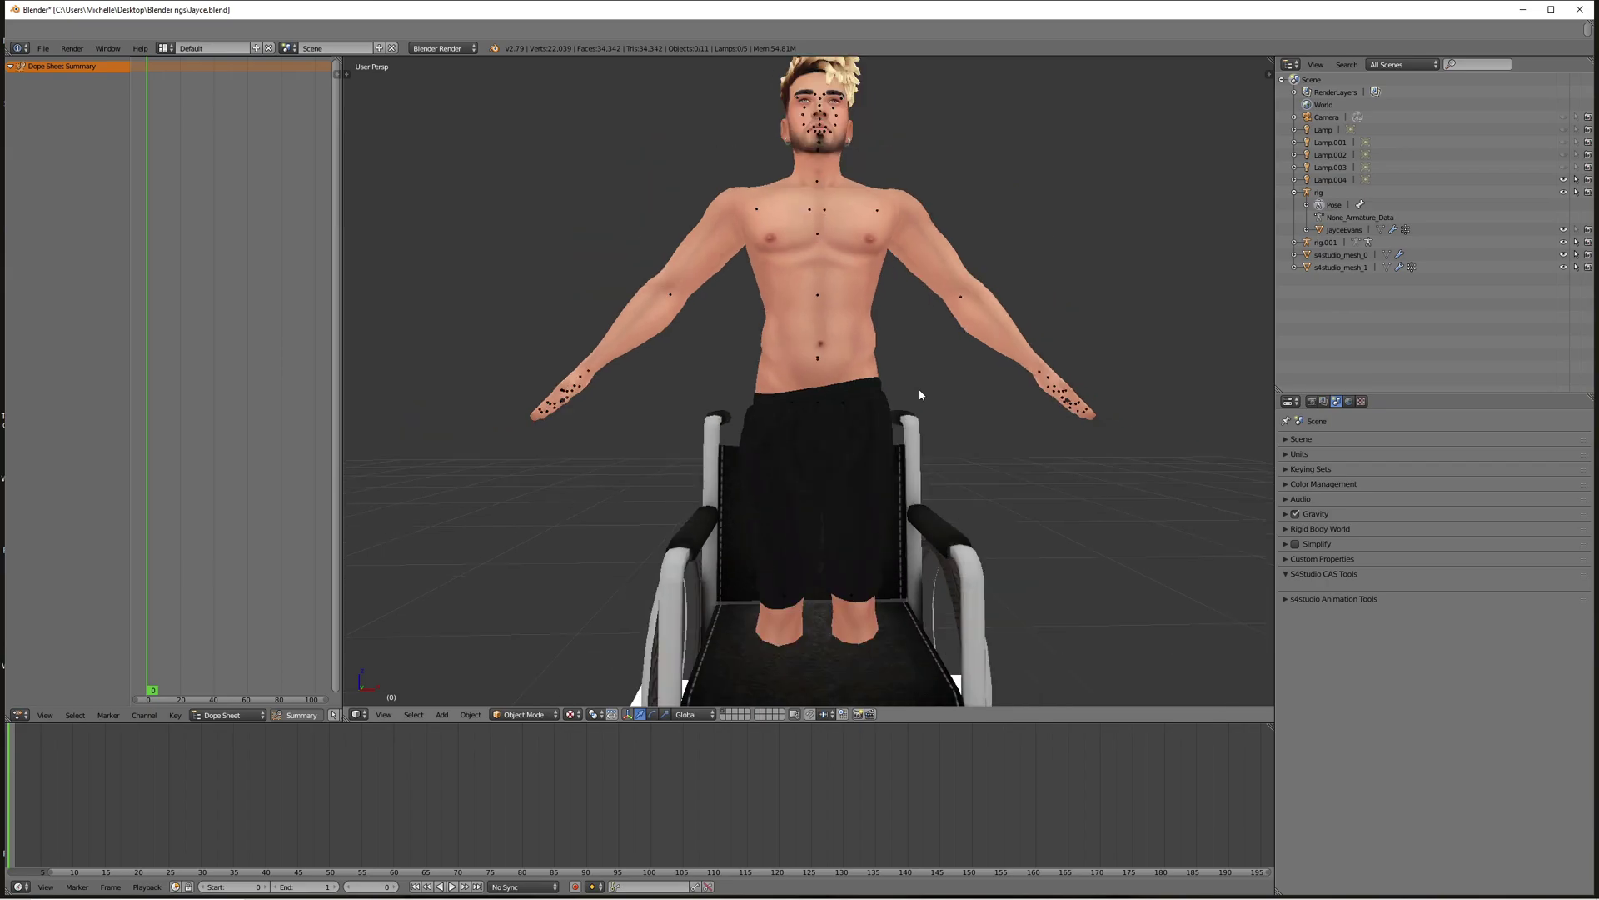
mouse_move(917, 388)
middle_down()
mouse_move(853, 388)
mouse_move(913, 398)
middle_up()
scroll(913, 398, up, 3)
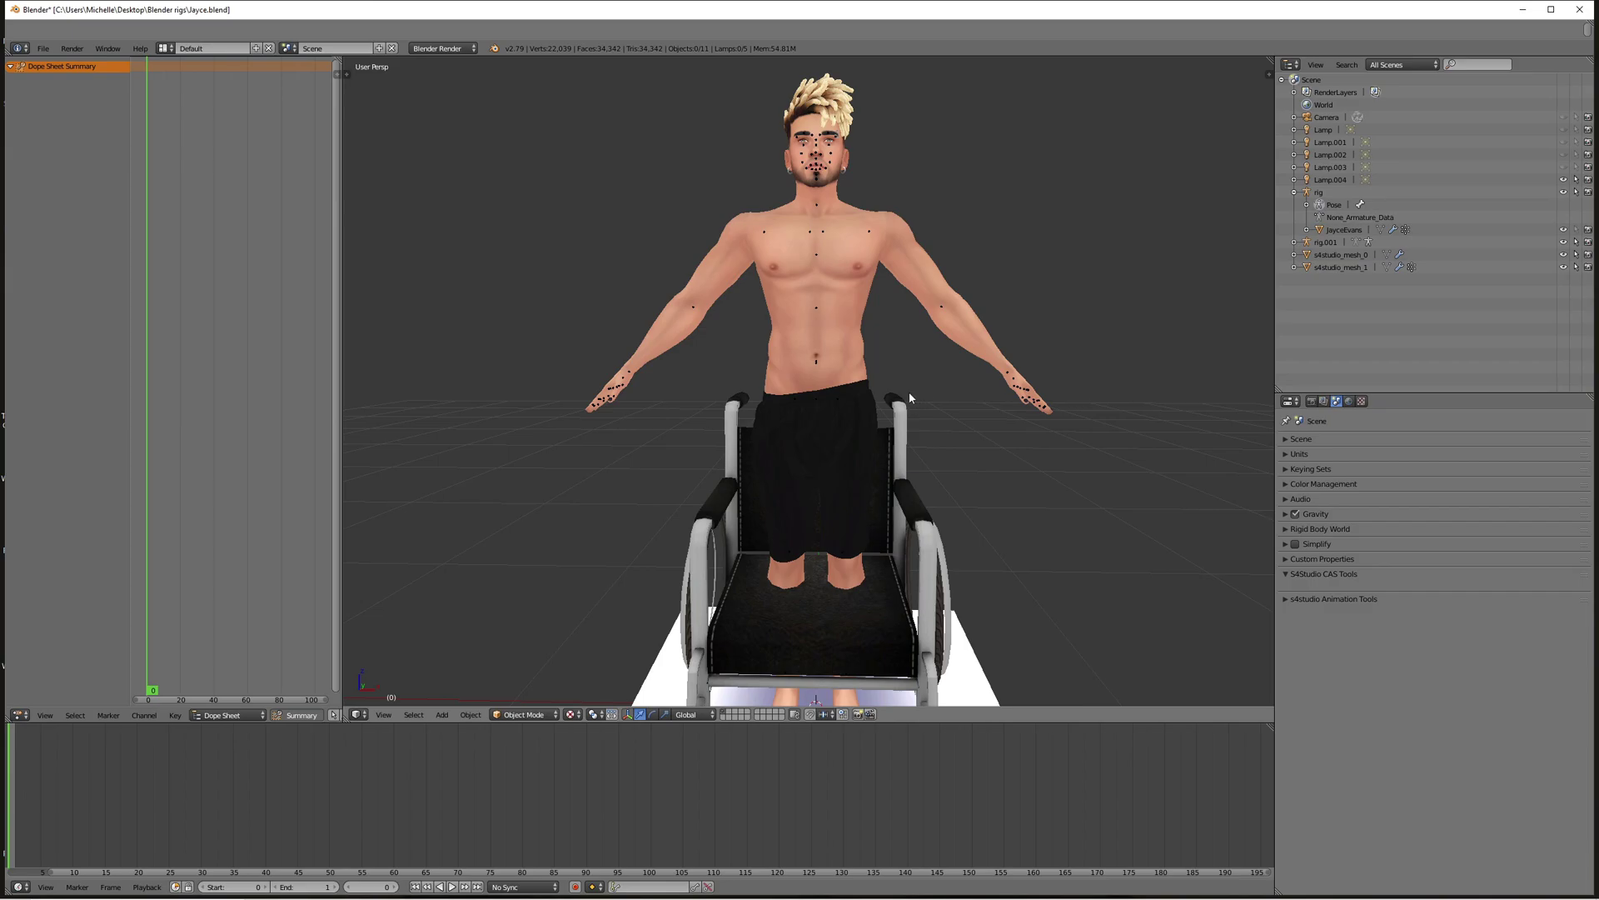
right_click(817, 367)
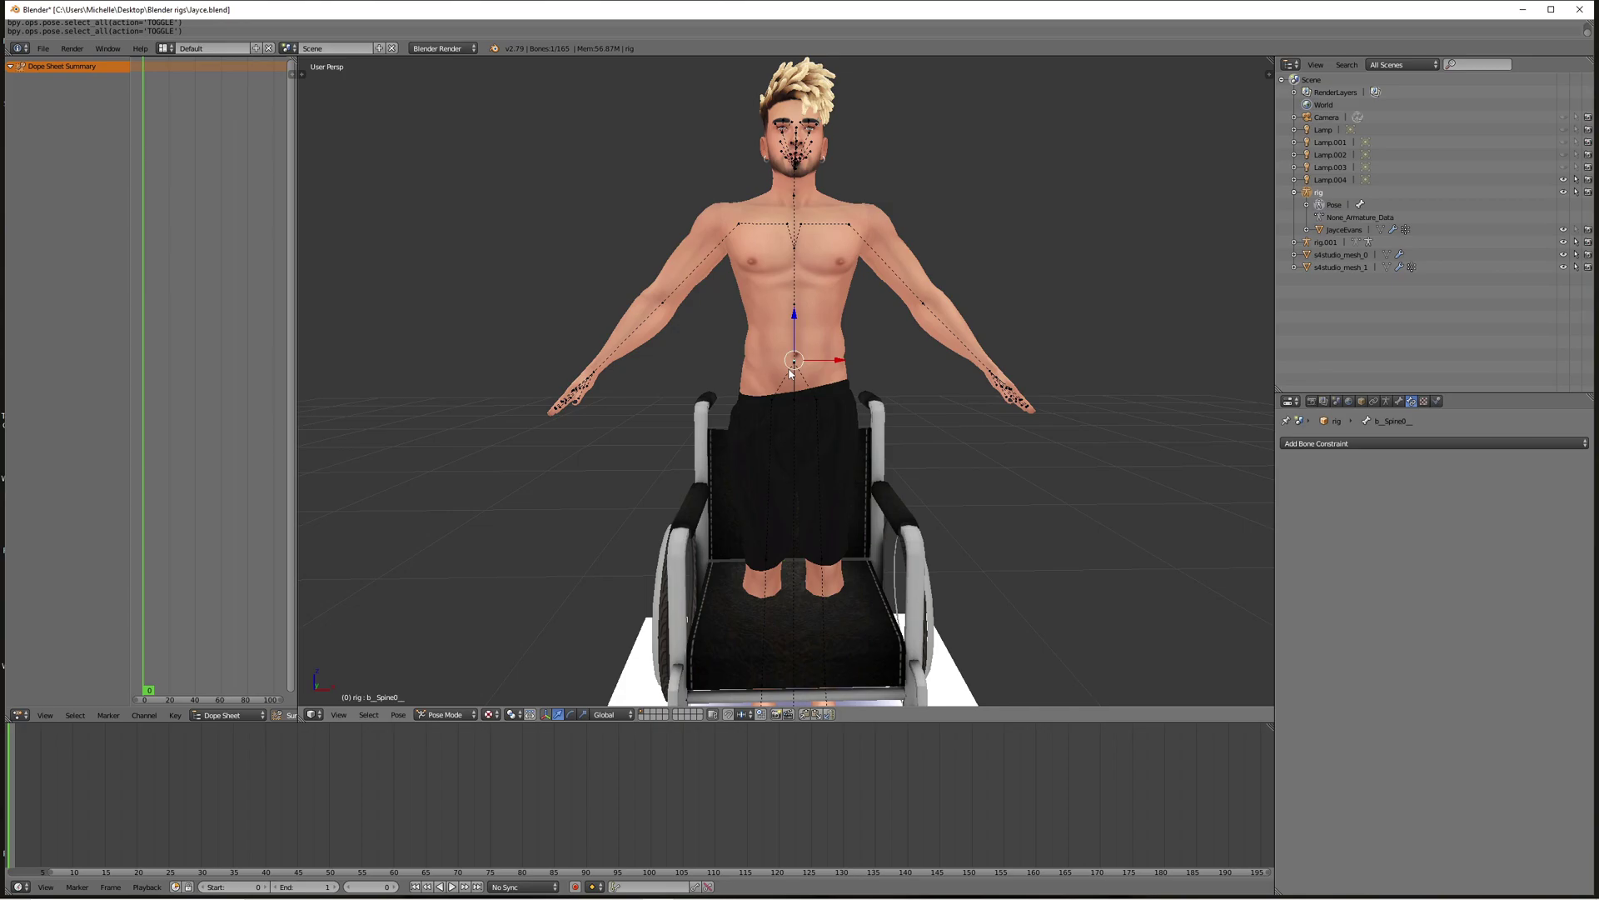
Select all of the rig's bones and insert a LocRot keyframe at frame 0.
right_click(664, 306)
key(a)
key(a)
key(i)
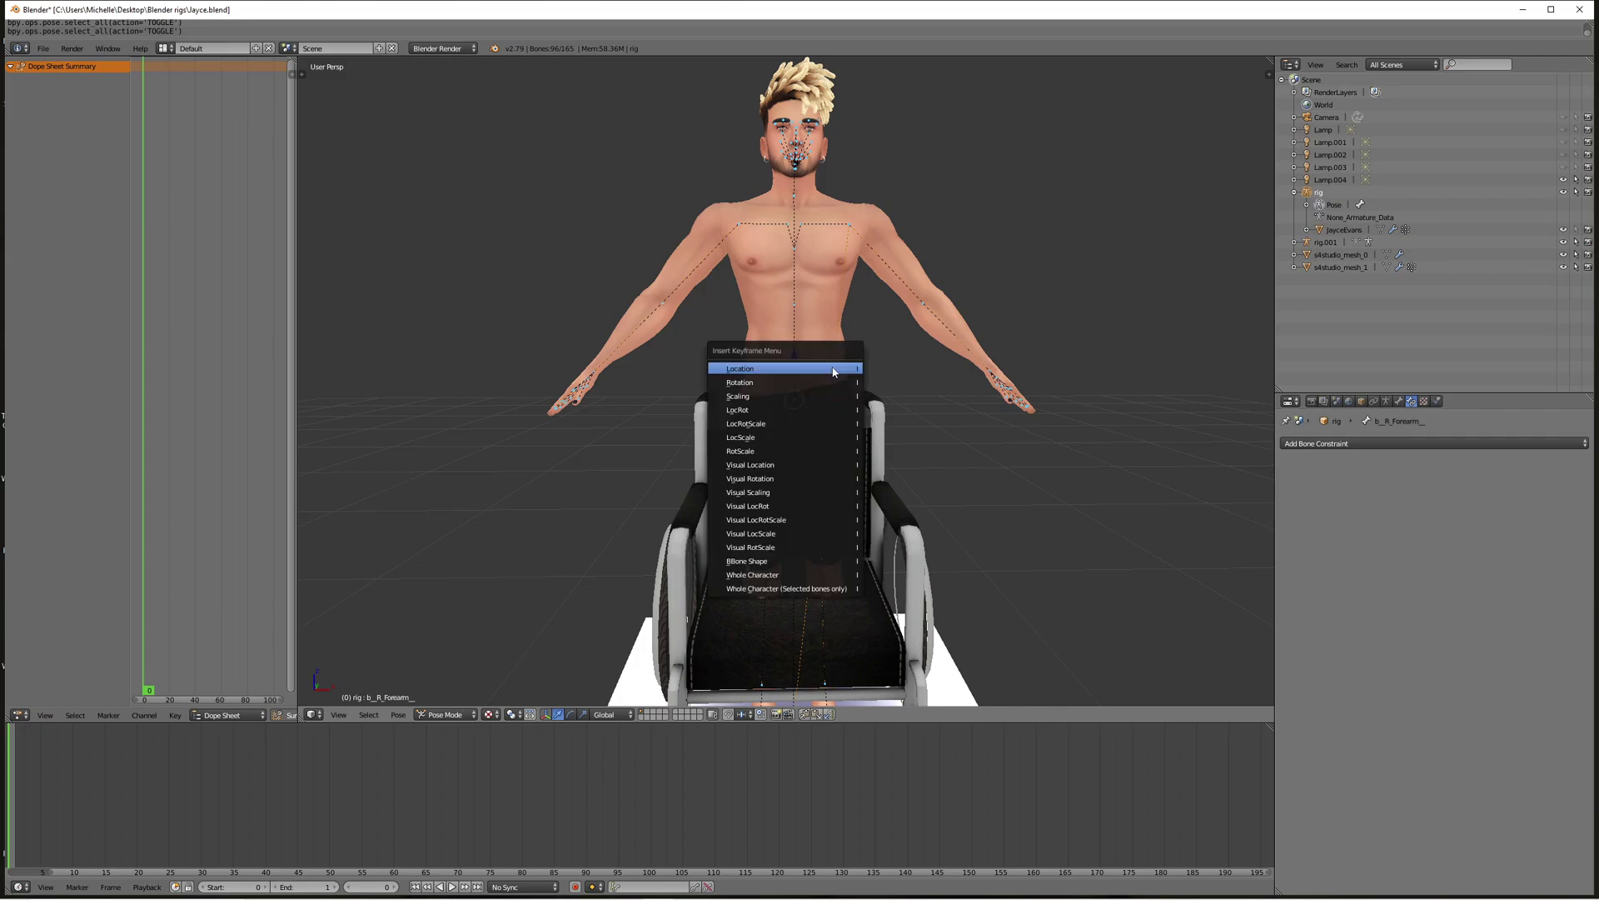
click(769, 410)
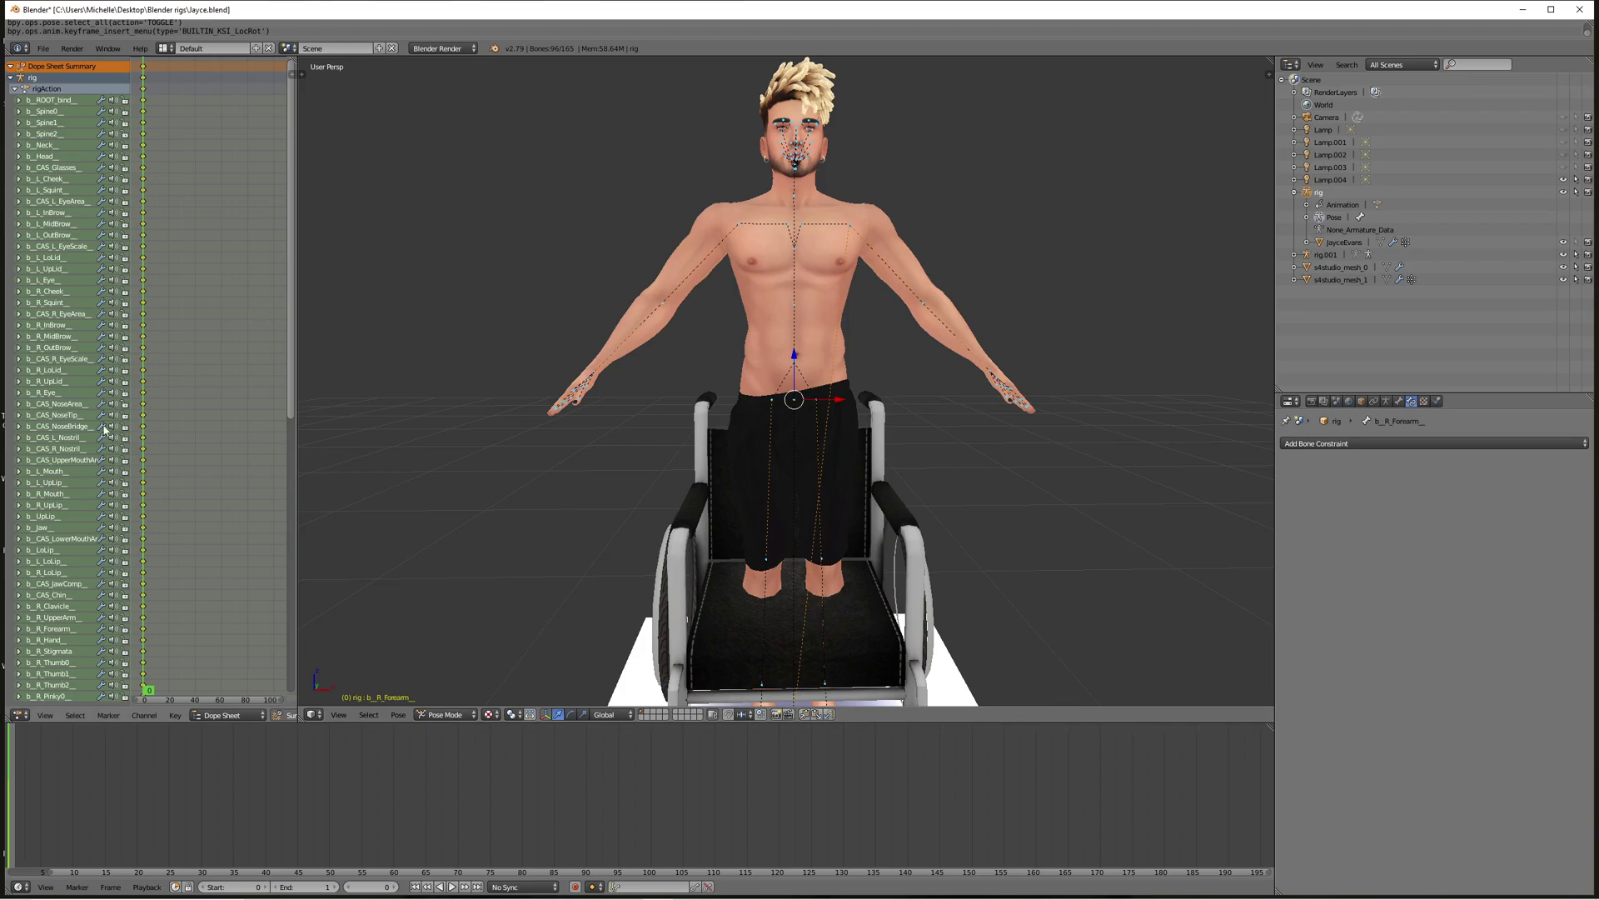
Check bone channels like b_R_Forearm and b_Jaw, then select the pelvis root bone.
scroll(114, 566, down, 8)
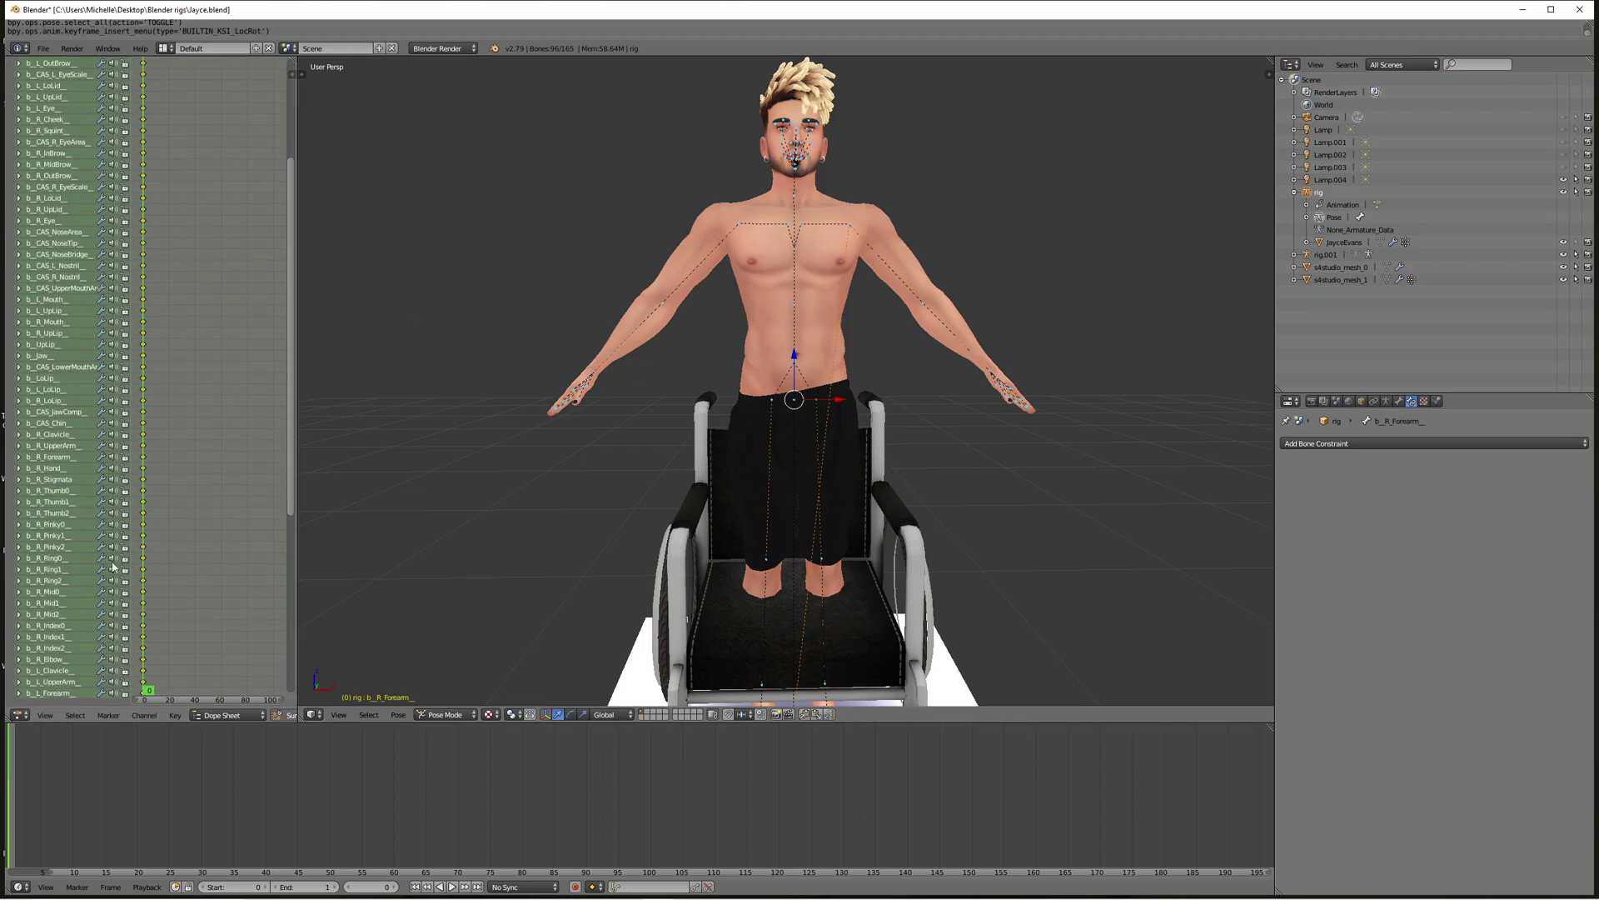
scroll(114, 567, up, 3)
scroll(114, 566, up, 2)
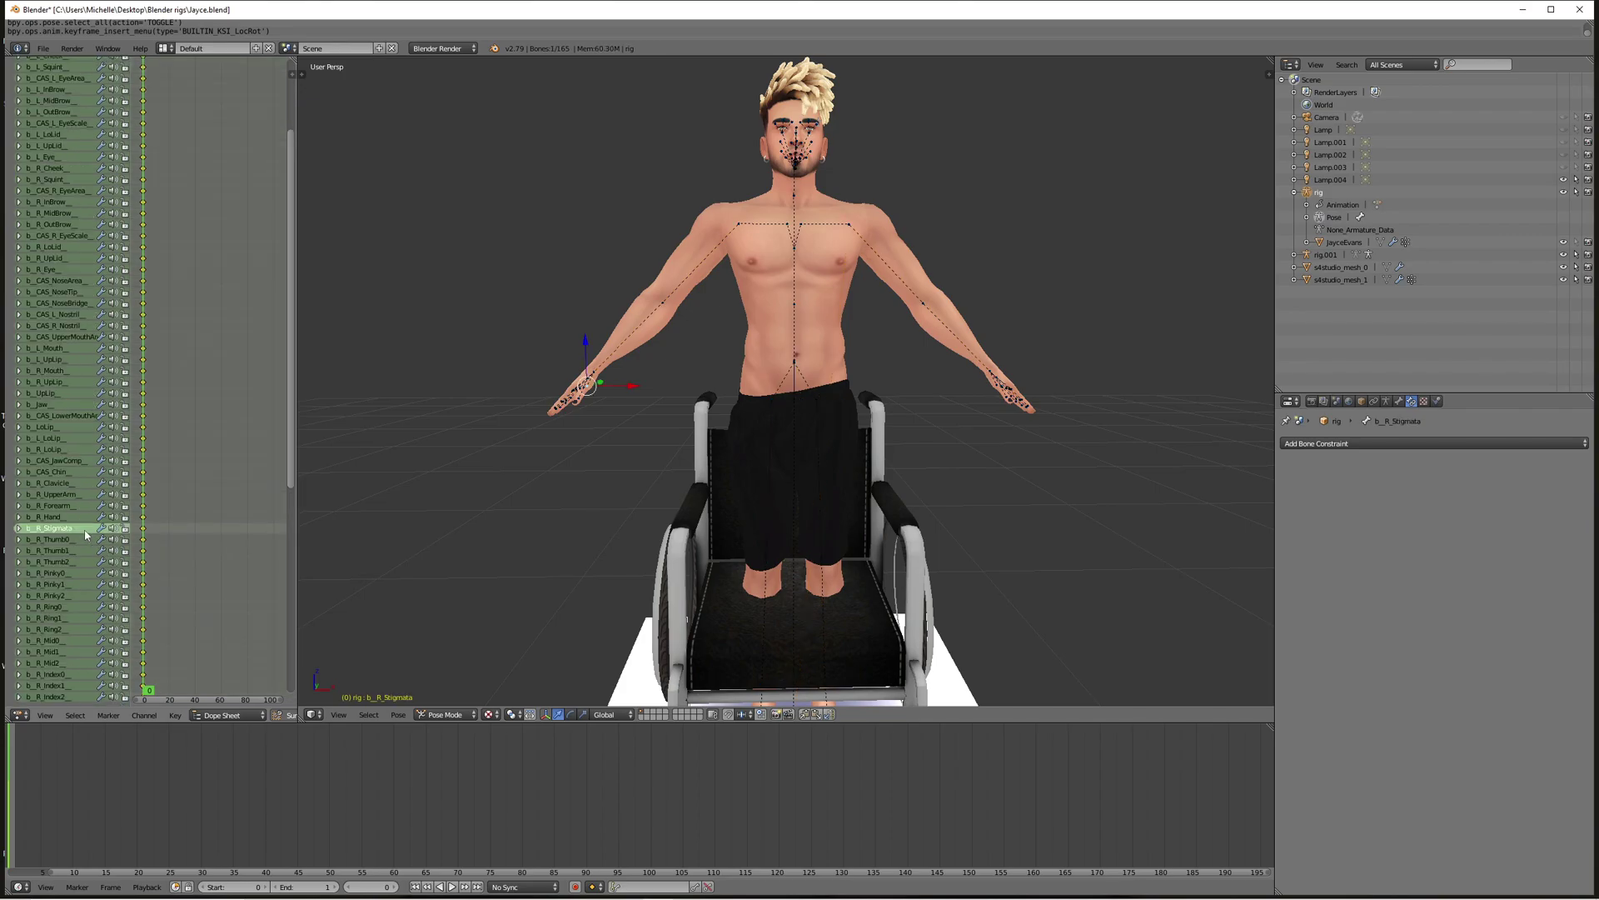
click(65, 506)
click(53, 439)
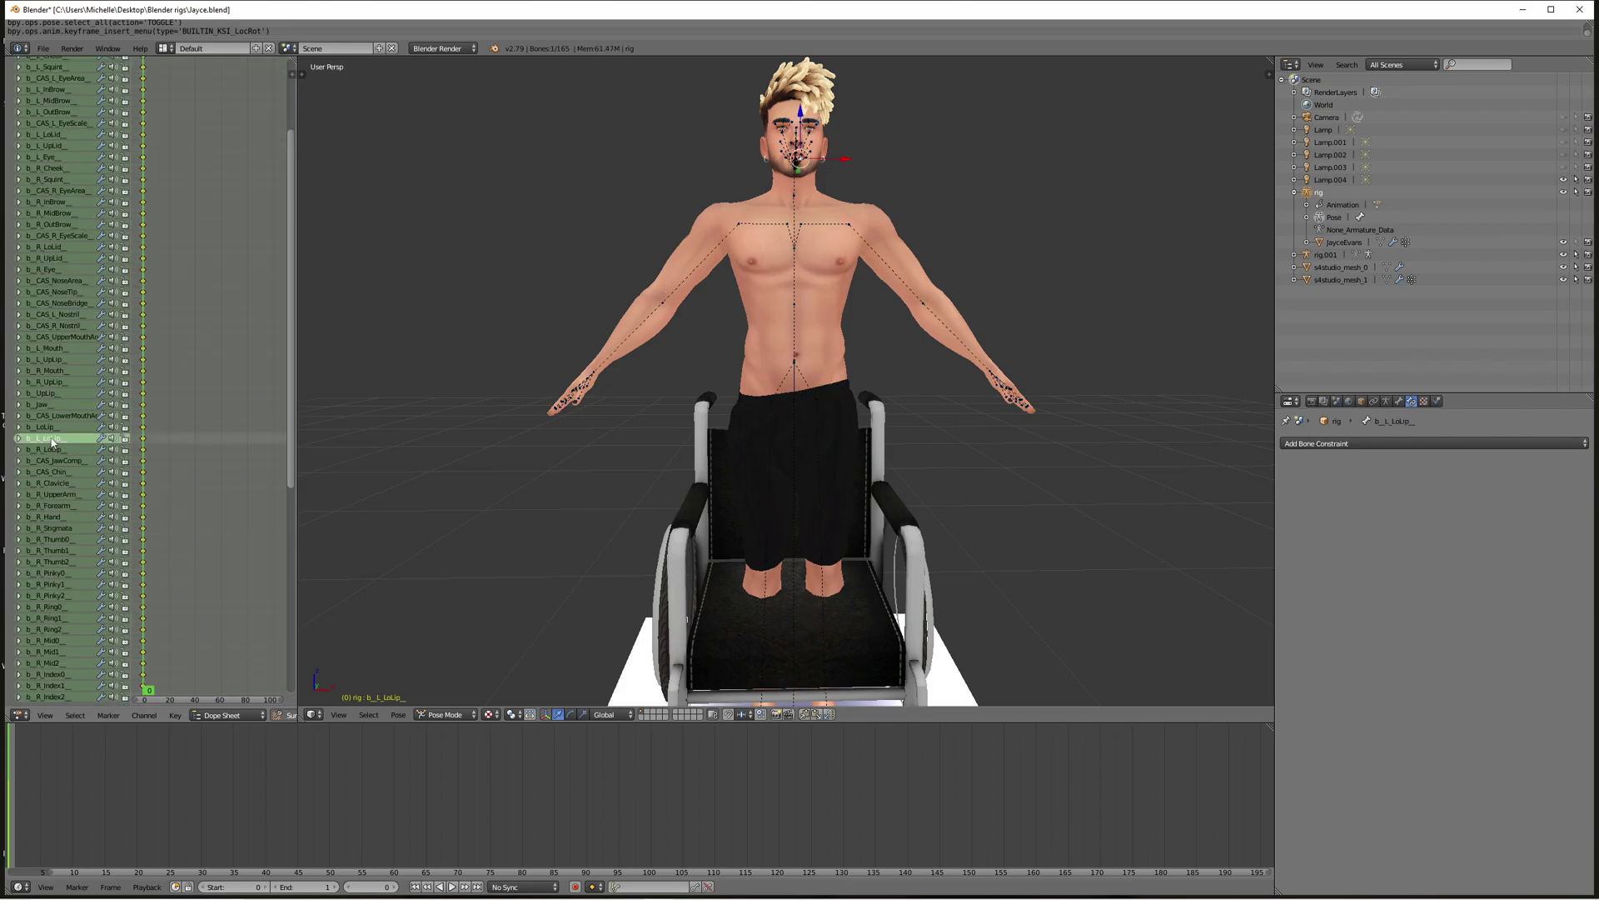
click(64, 485)
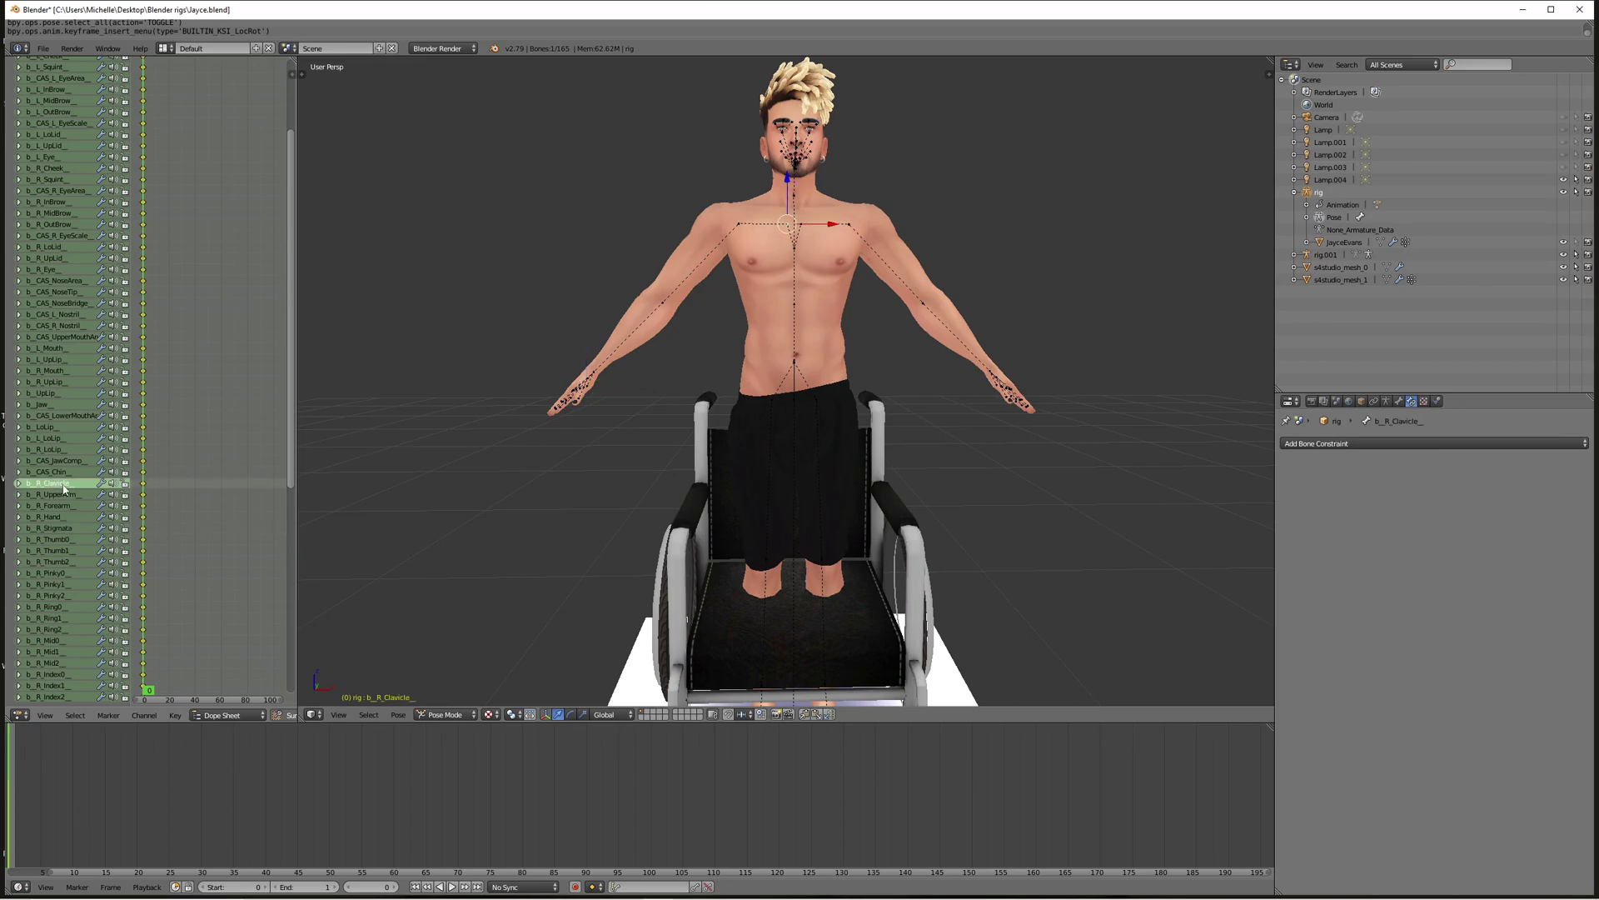
click(60, 438)
click(58, 404)
click(55, 371)
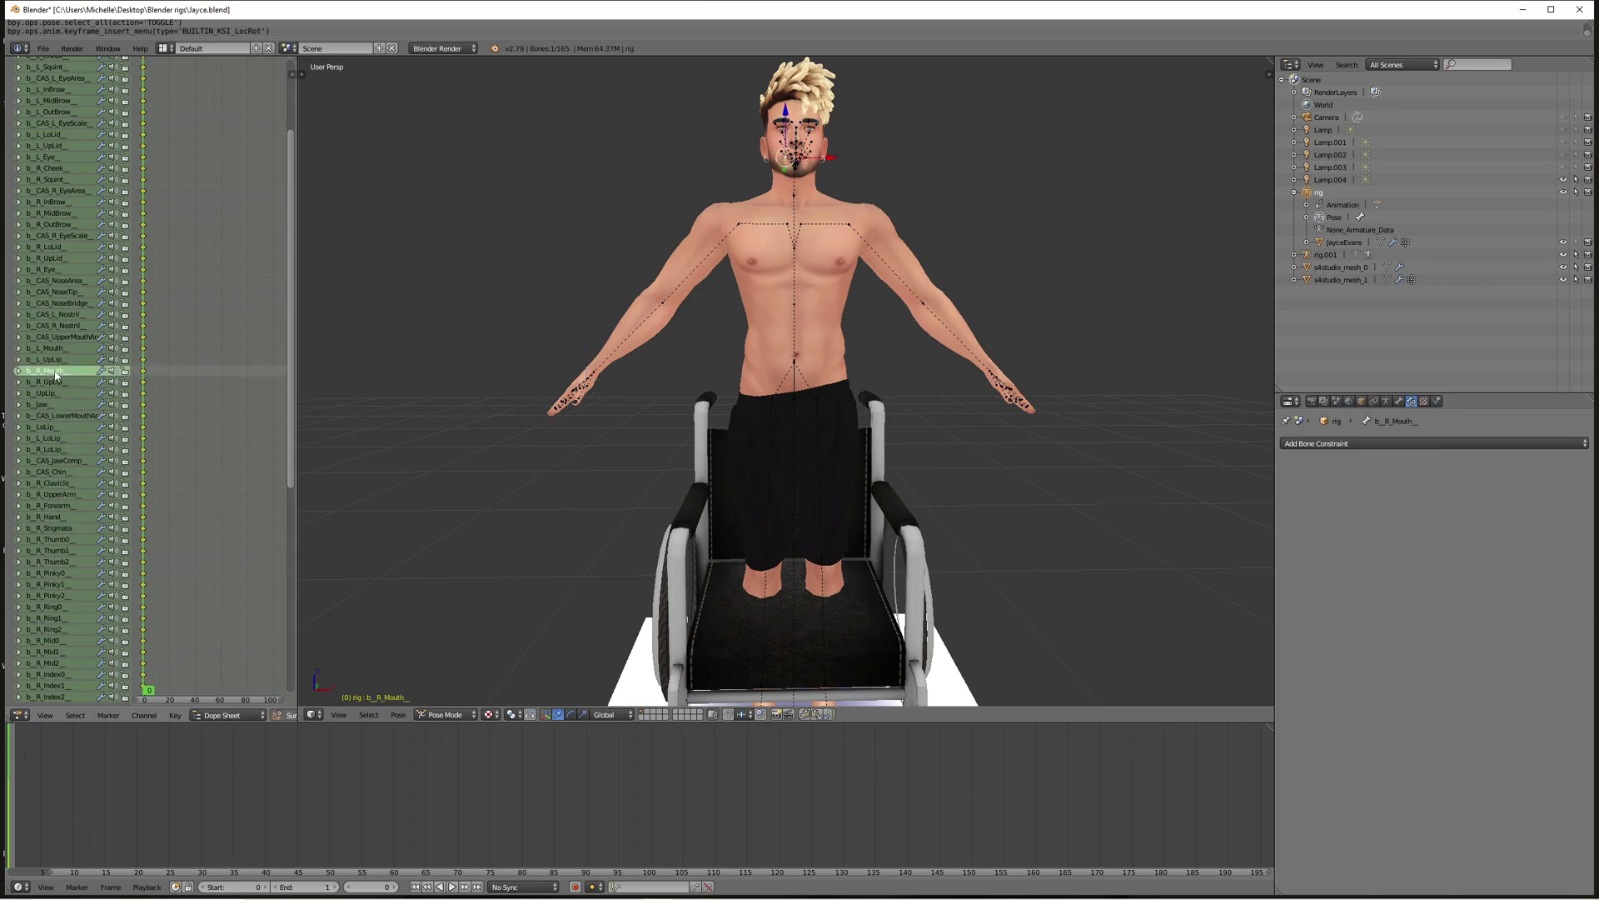
right_click(794, 401)
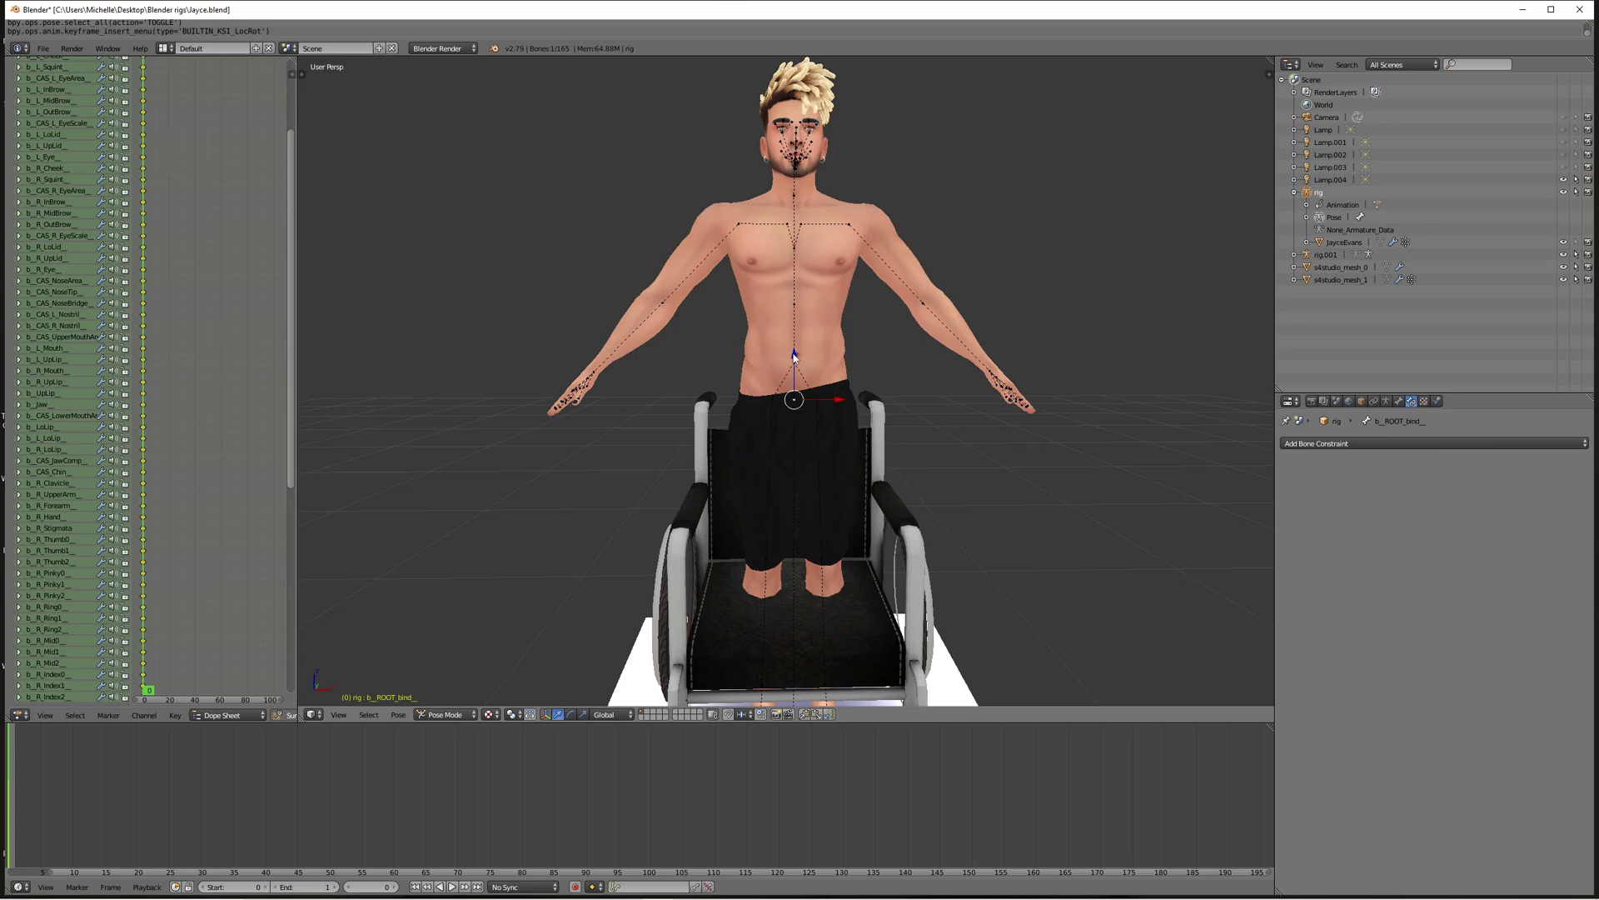
Move the root bone down to drop Jayce's body to the wheelchair's seat height.
middle_drag(852, 357, 807, 362)
click(794, 360)
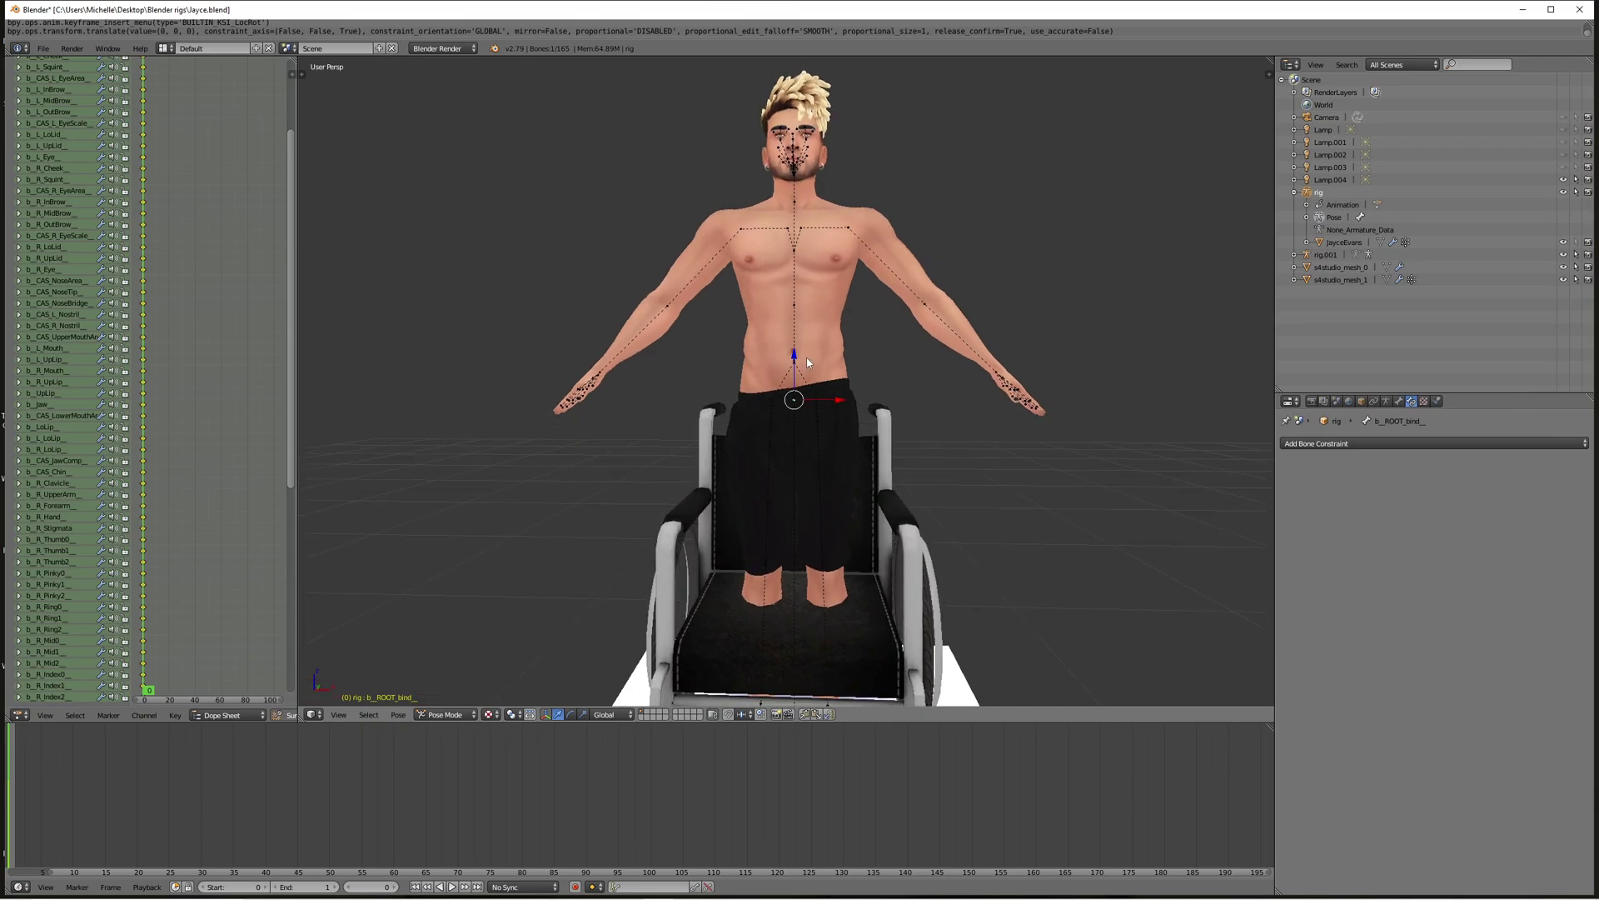
drag(796, 358, 799, 480)
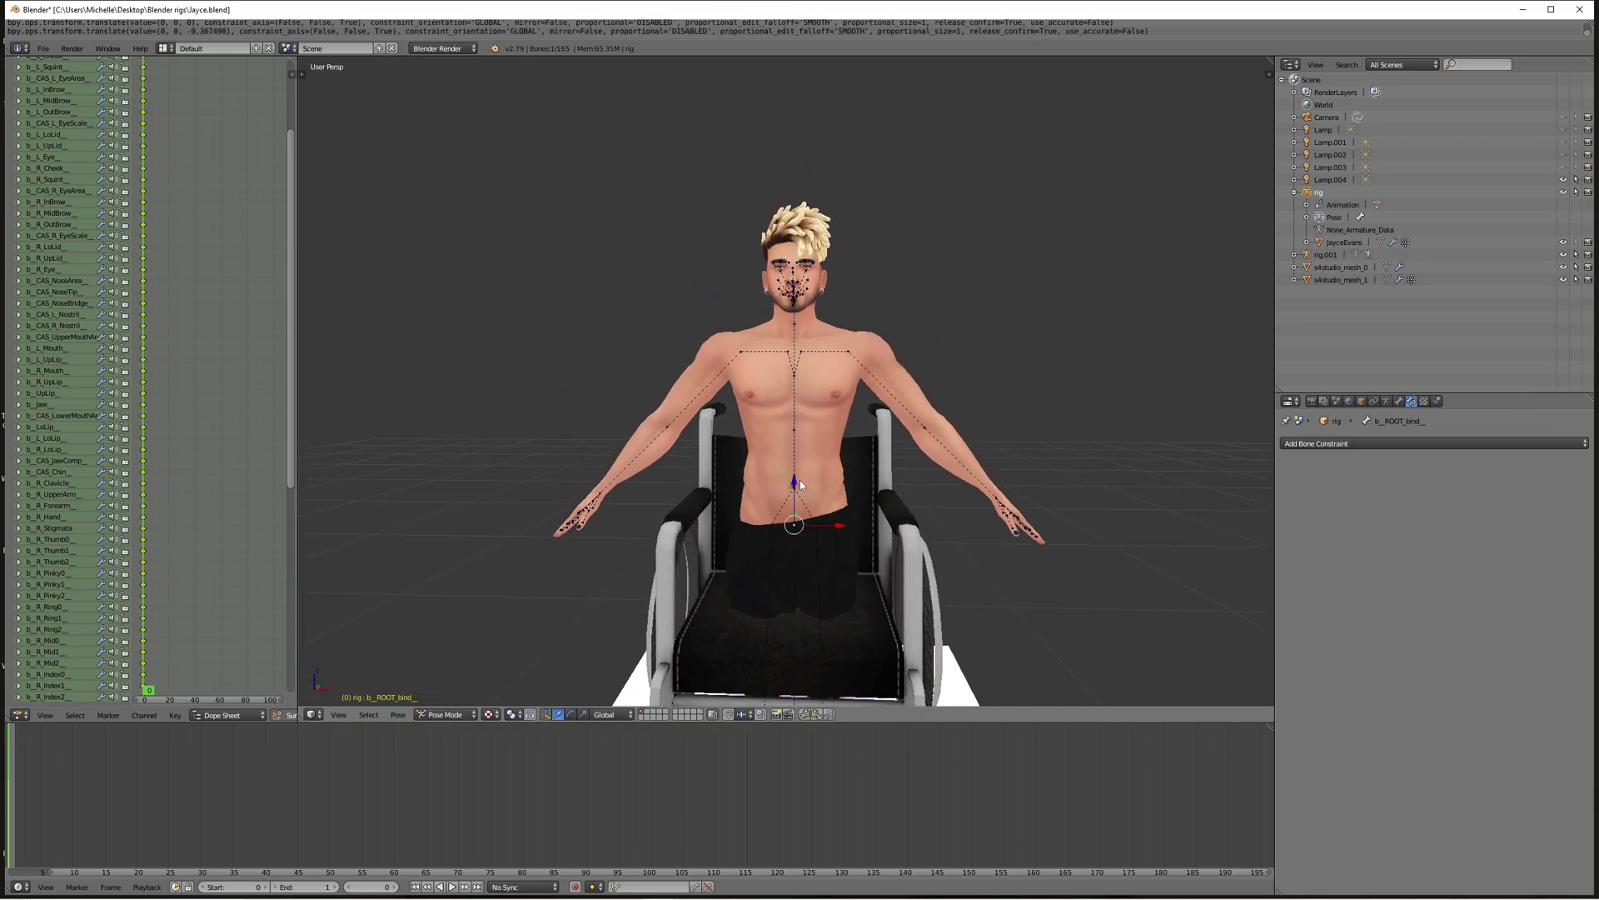
middle_drag(784, 490, 699, 489)
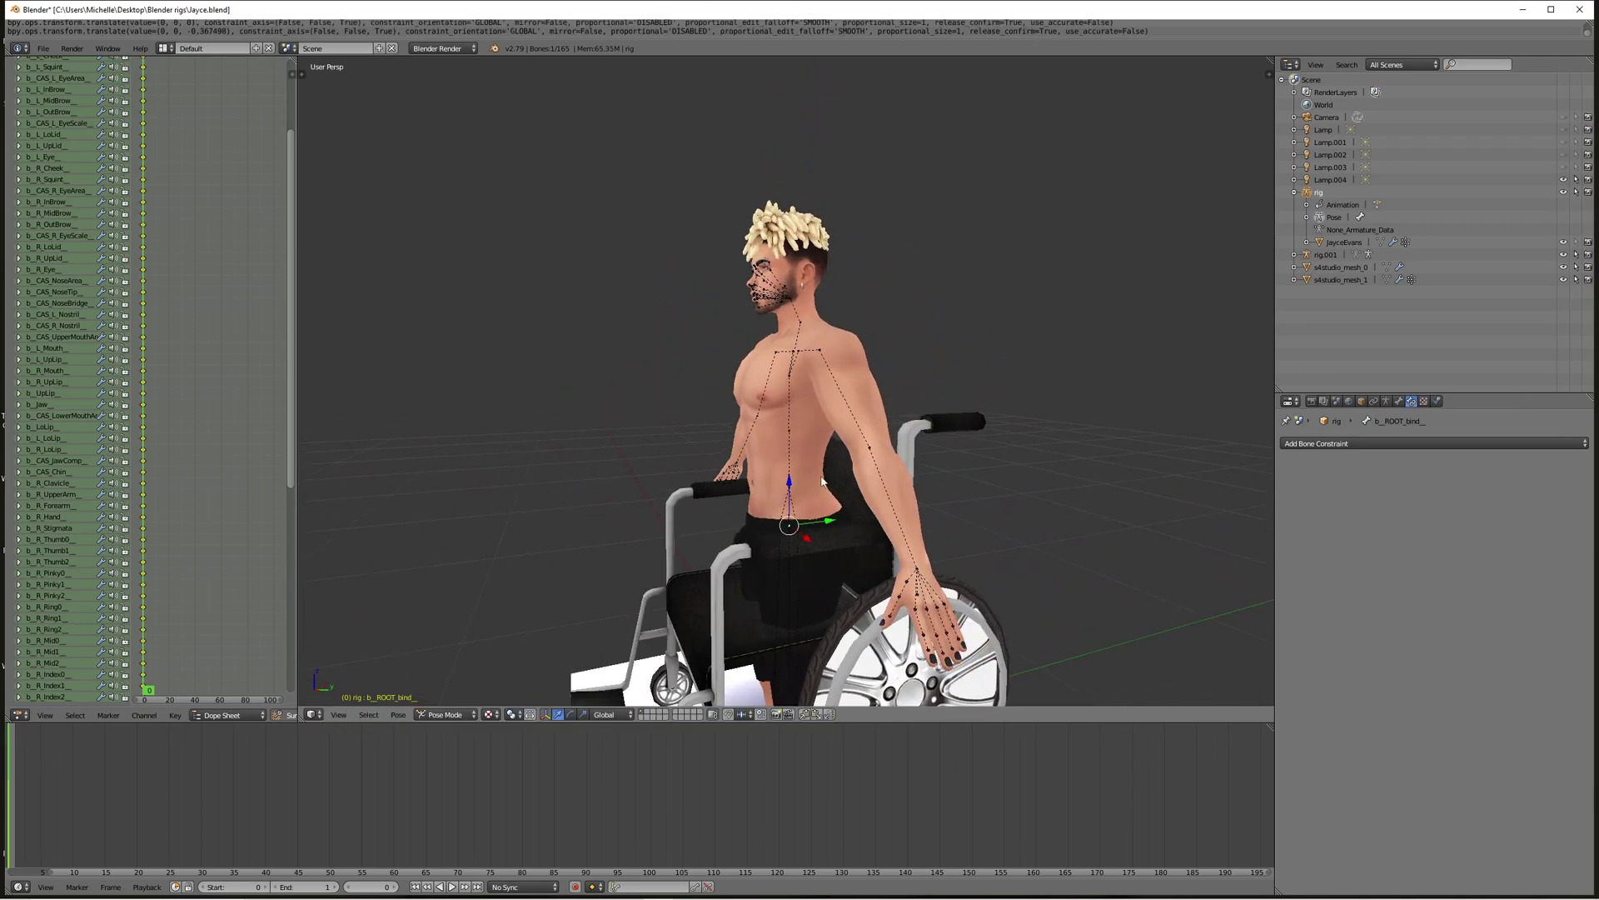
drag(791, 489, 792, 506)
middle_drag(813, 534, 903, 487)
scroll(903, 518, up, 2)
scroll(903, 518, down, 1)
scroll(903, 487, up, 1)
Select the left thigh, then the pelvis bone, and orbit to a side view of figure and chair.
right_click(820, 567)
scroll(853, 558, down, 2)
scroll(856, 566, down, 2)
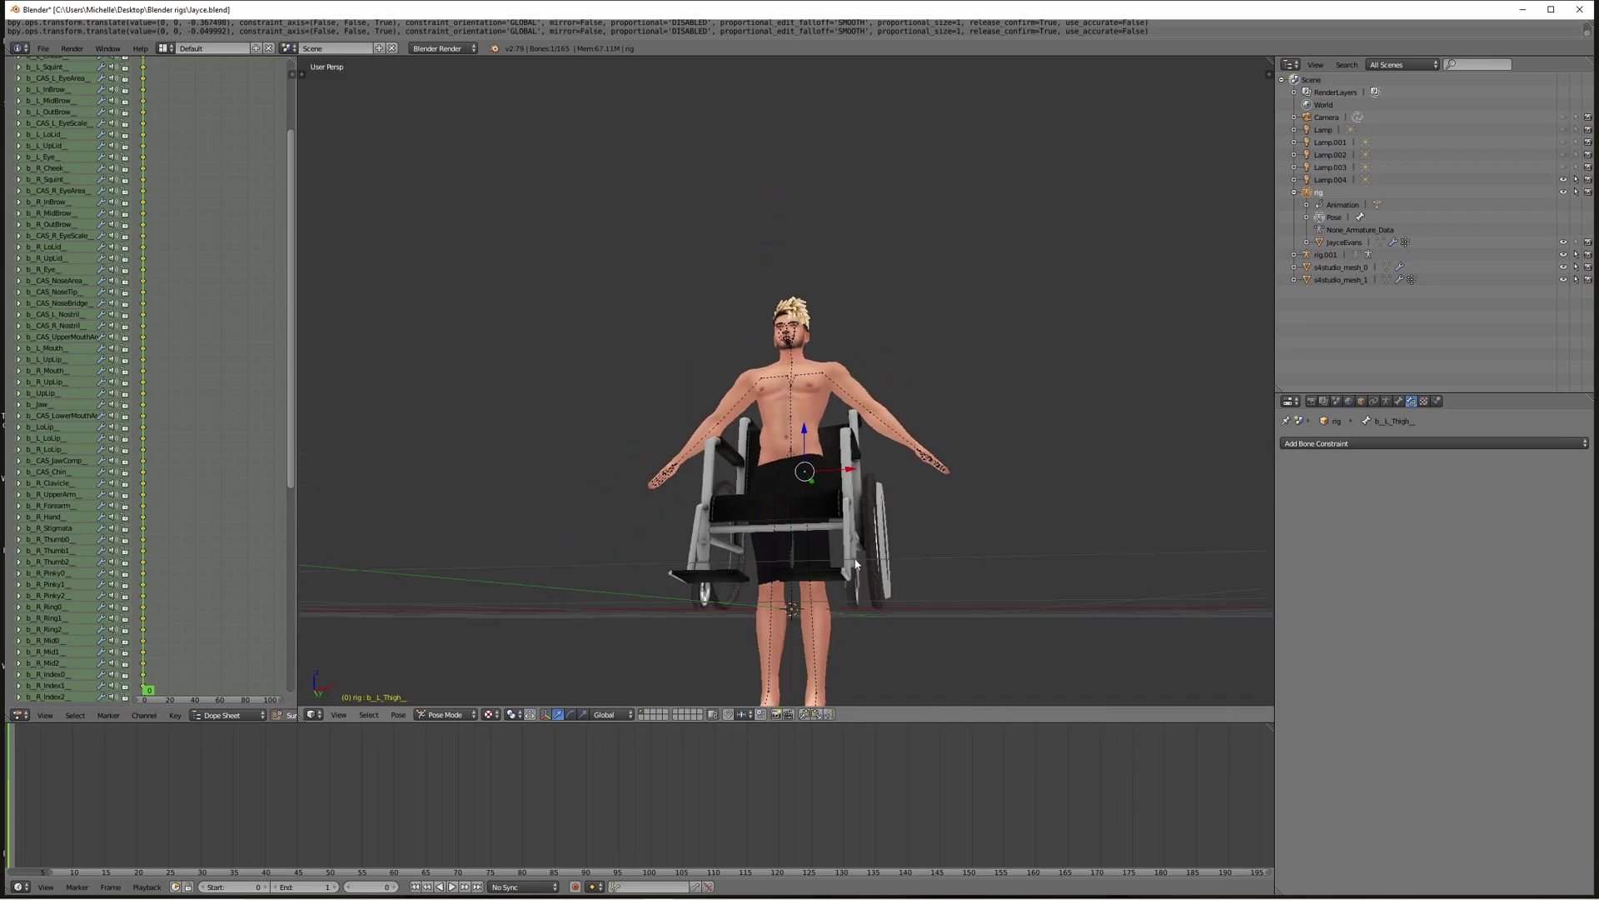
right_click(793, 454)
middle_drag(793, 454, 678, 499)
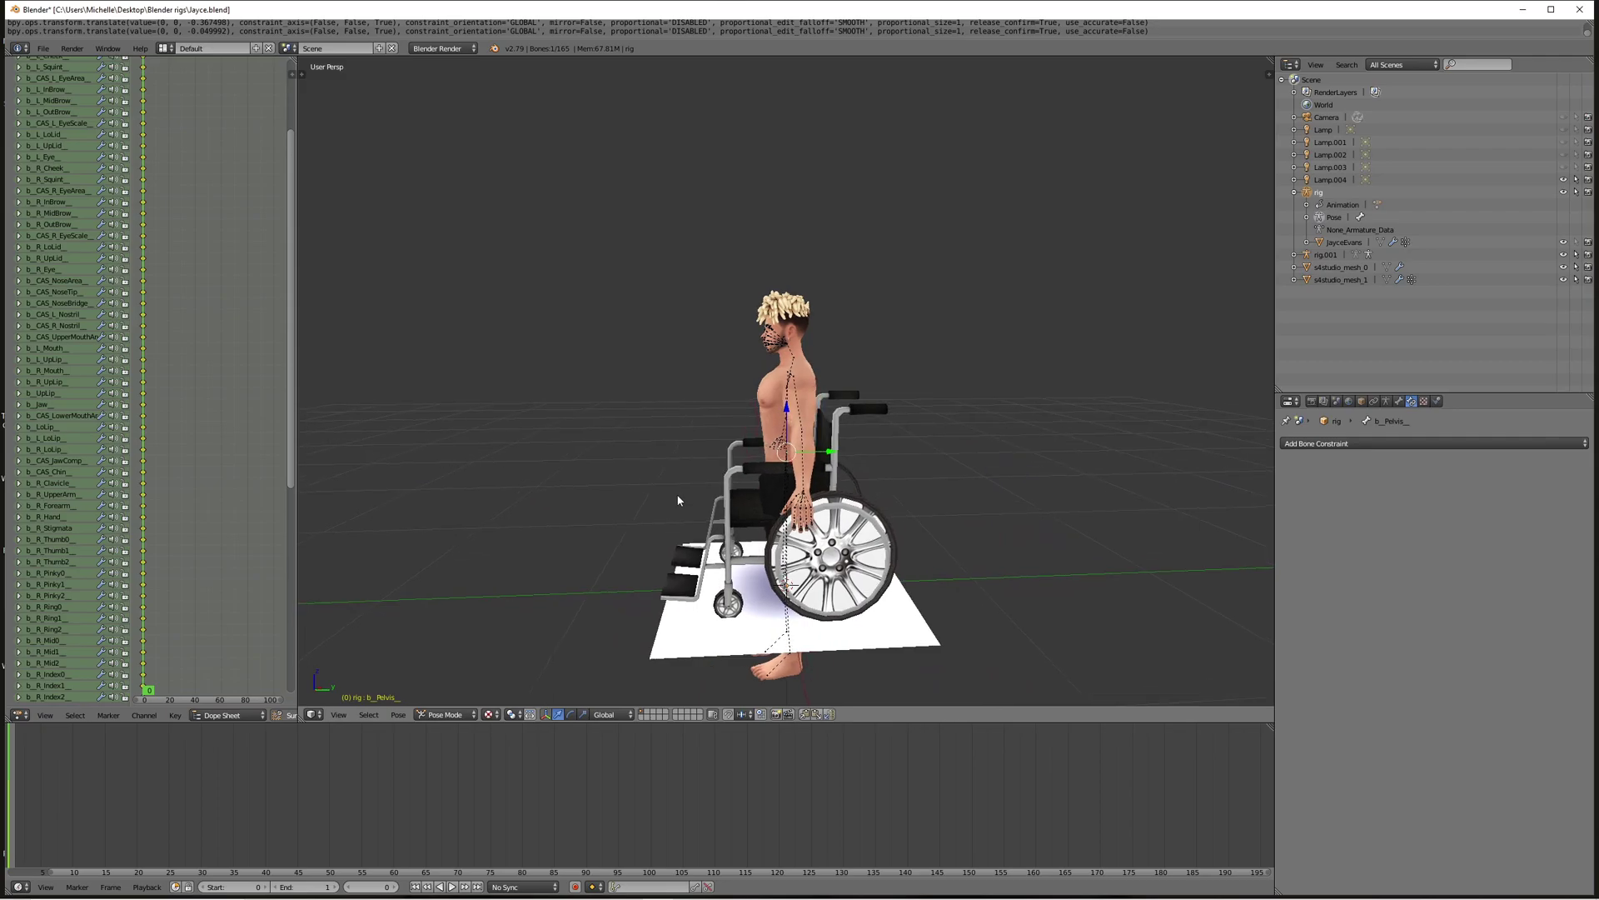
Tilt the pelvis bone slightly back so the hips and legs angle into the seat.
key(r)
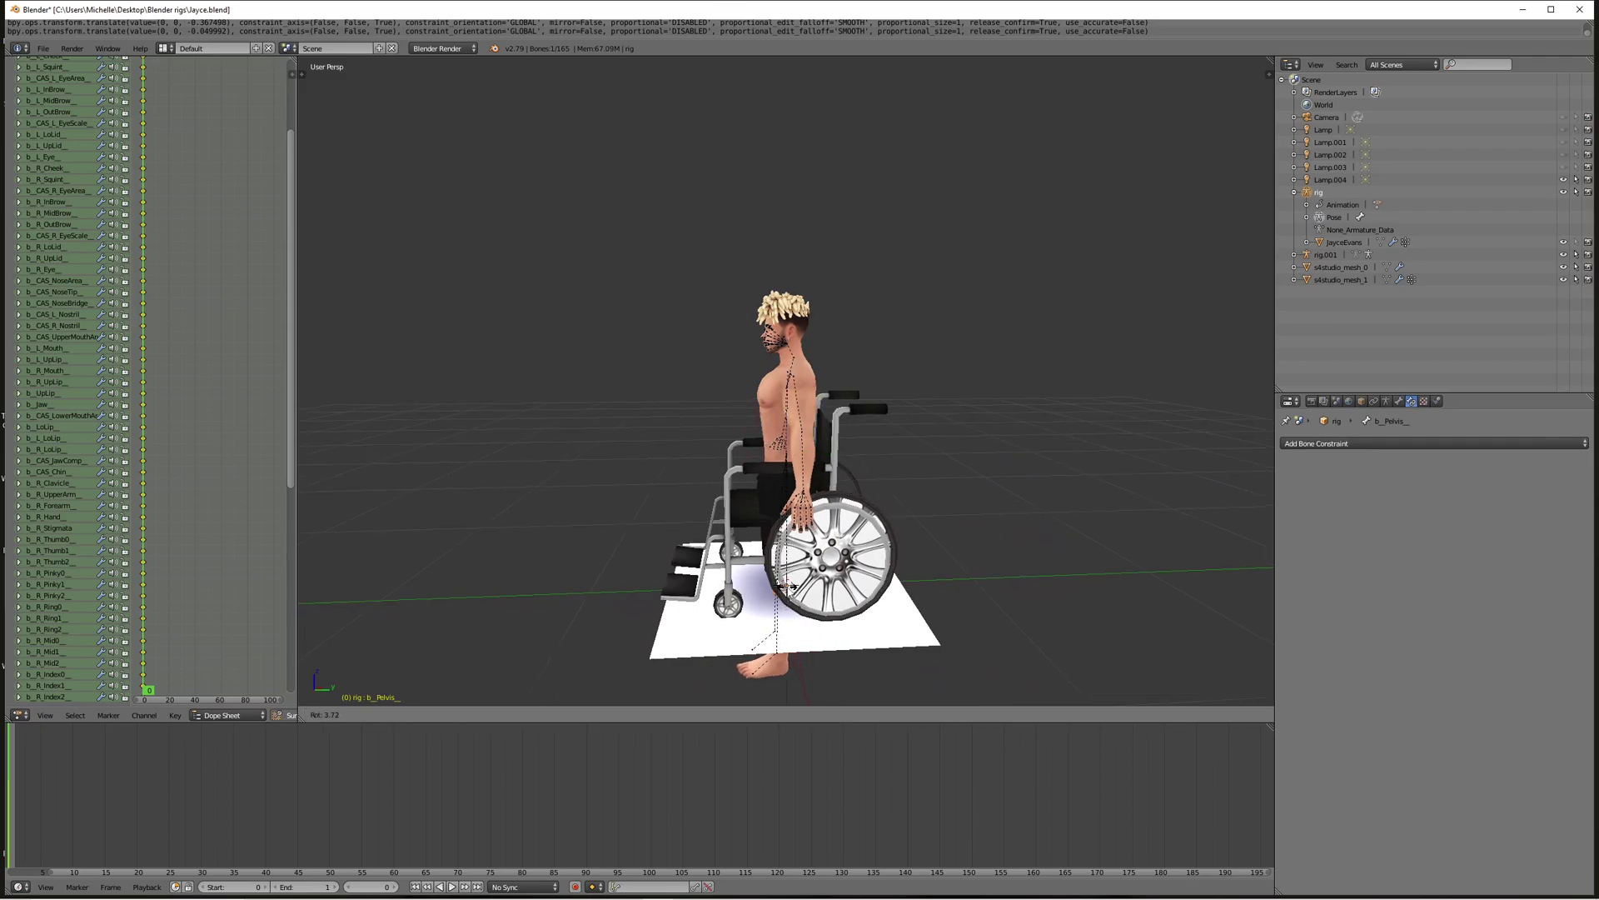
click(767, 591)
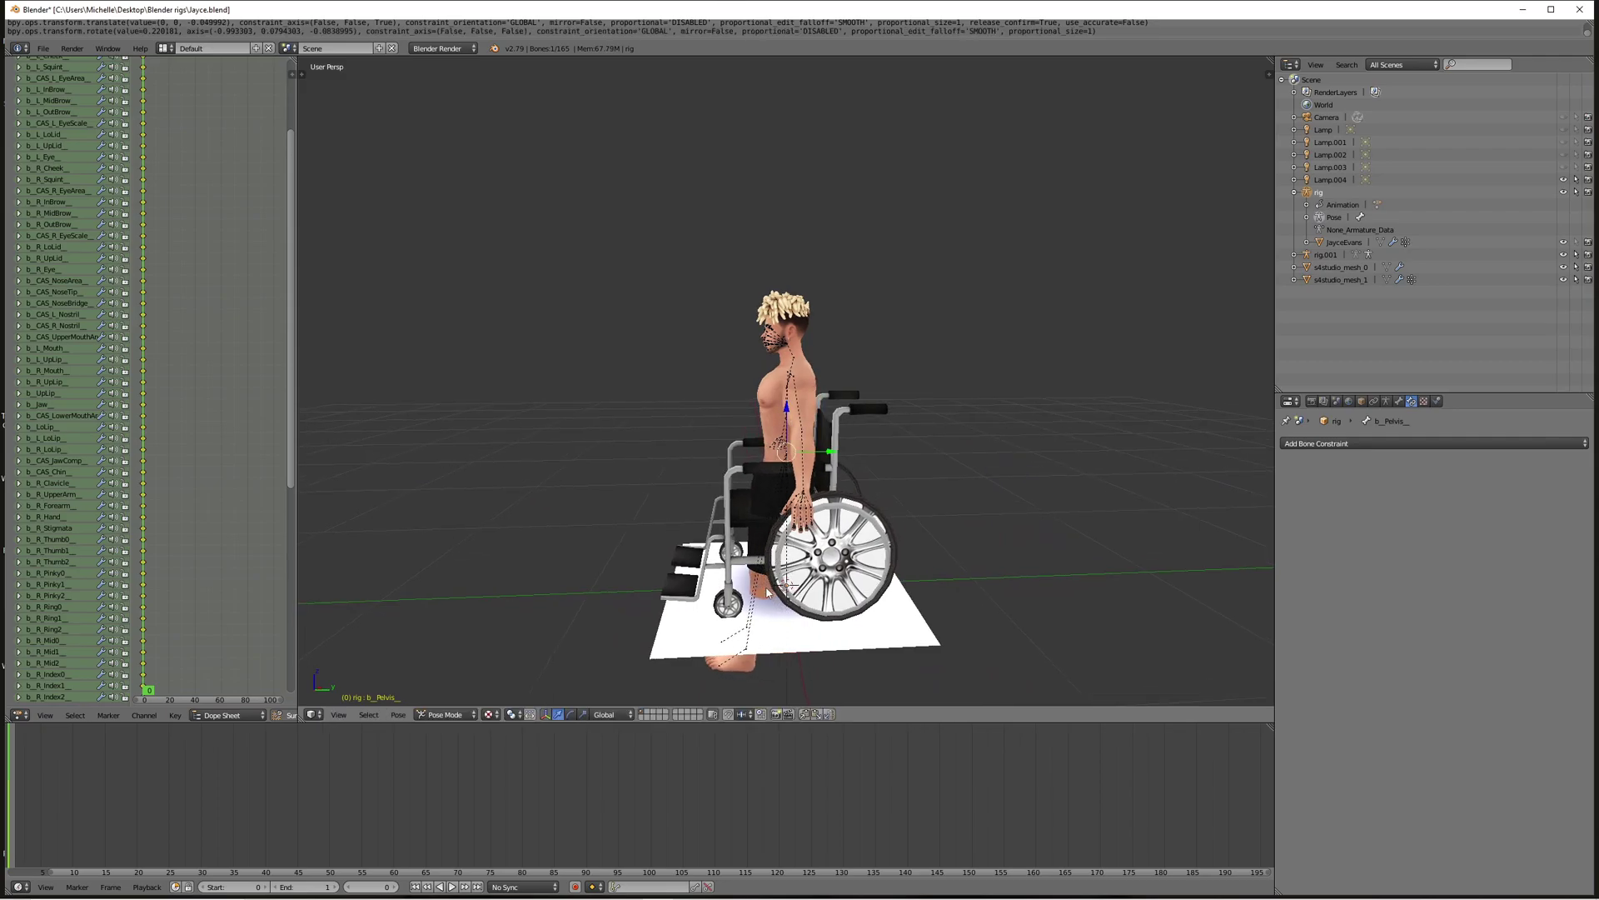
middle_drag(768, 592, 805, 569)
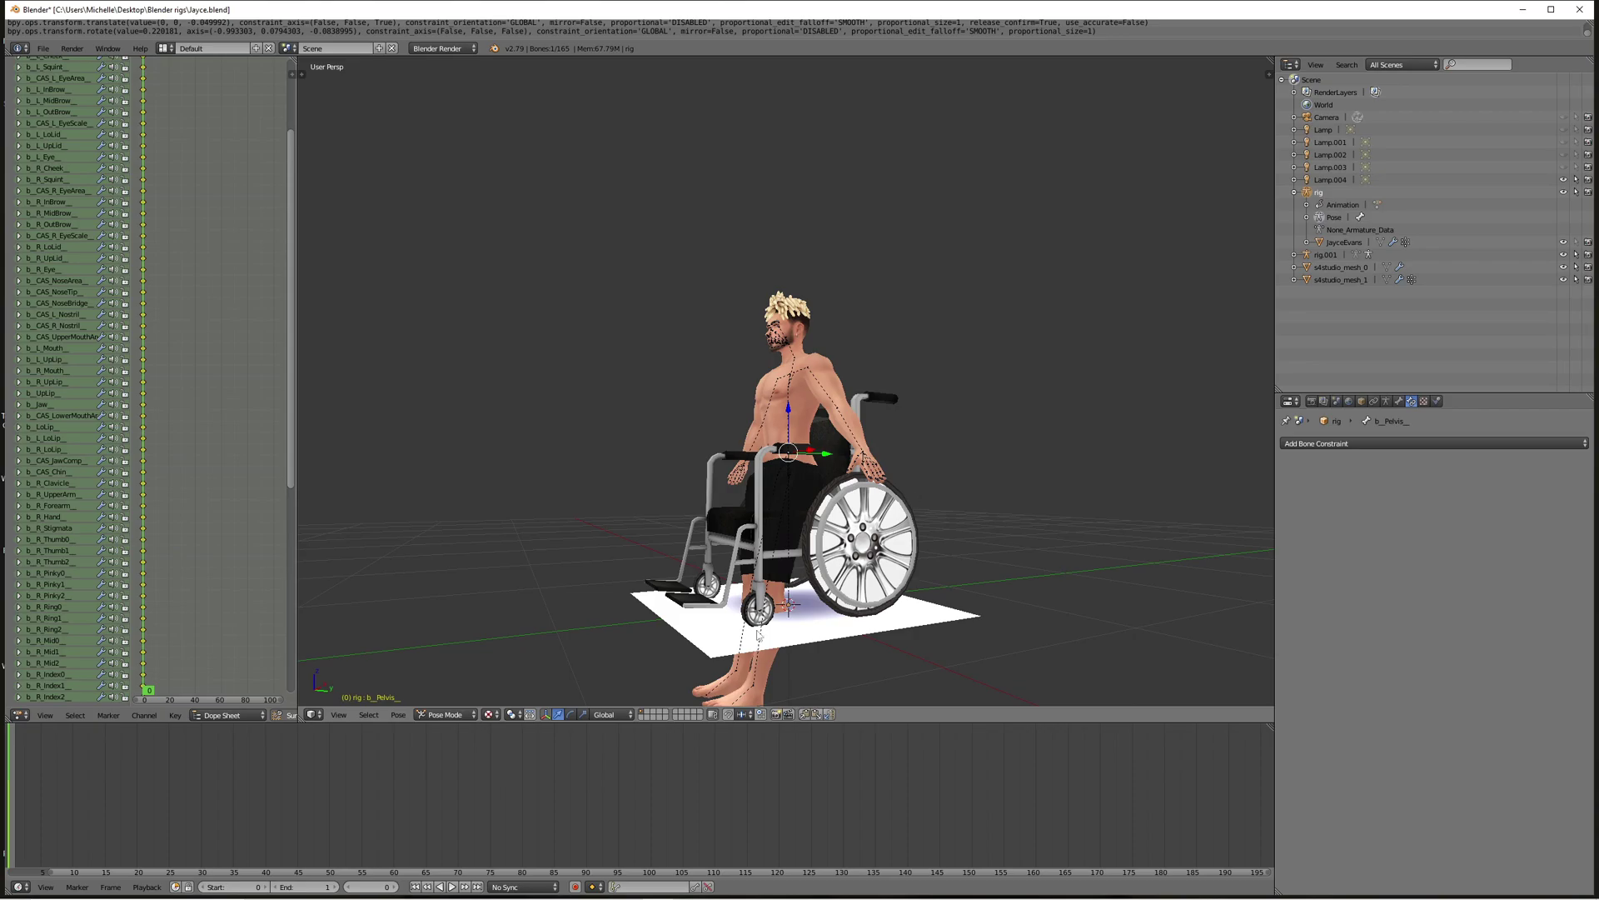
right_click(758, 686)
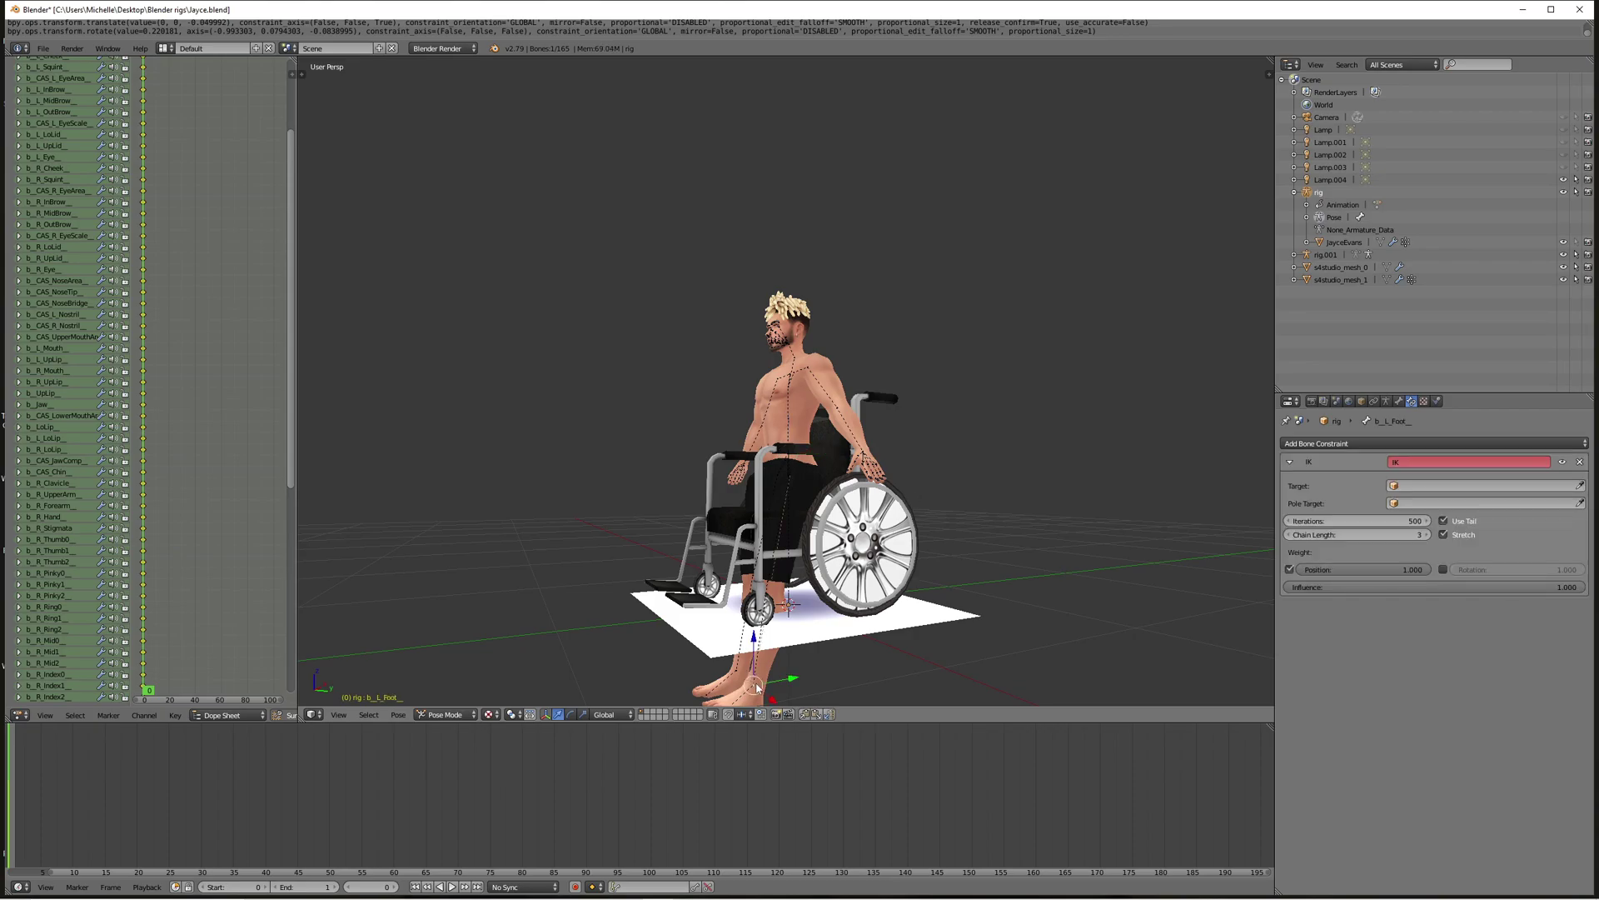
Move the left foot IK bone forward and up onto its footrest, bending the left knee.
middle_drag(758, 685, 857, 655)
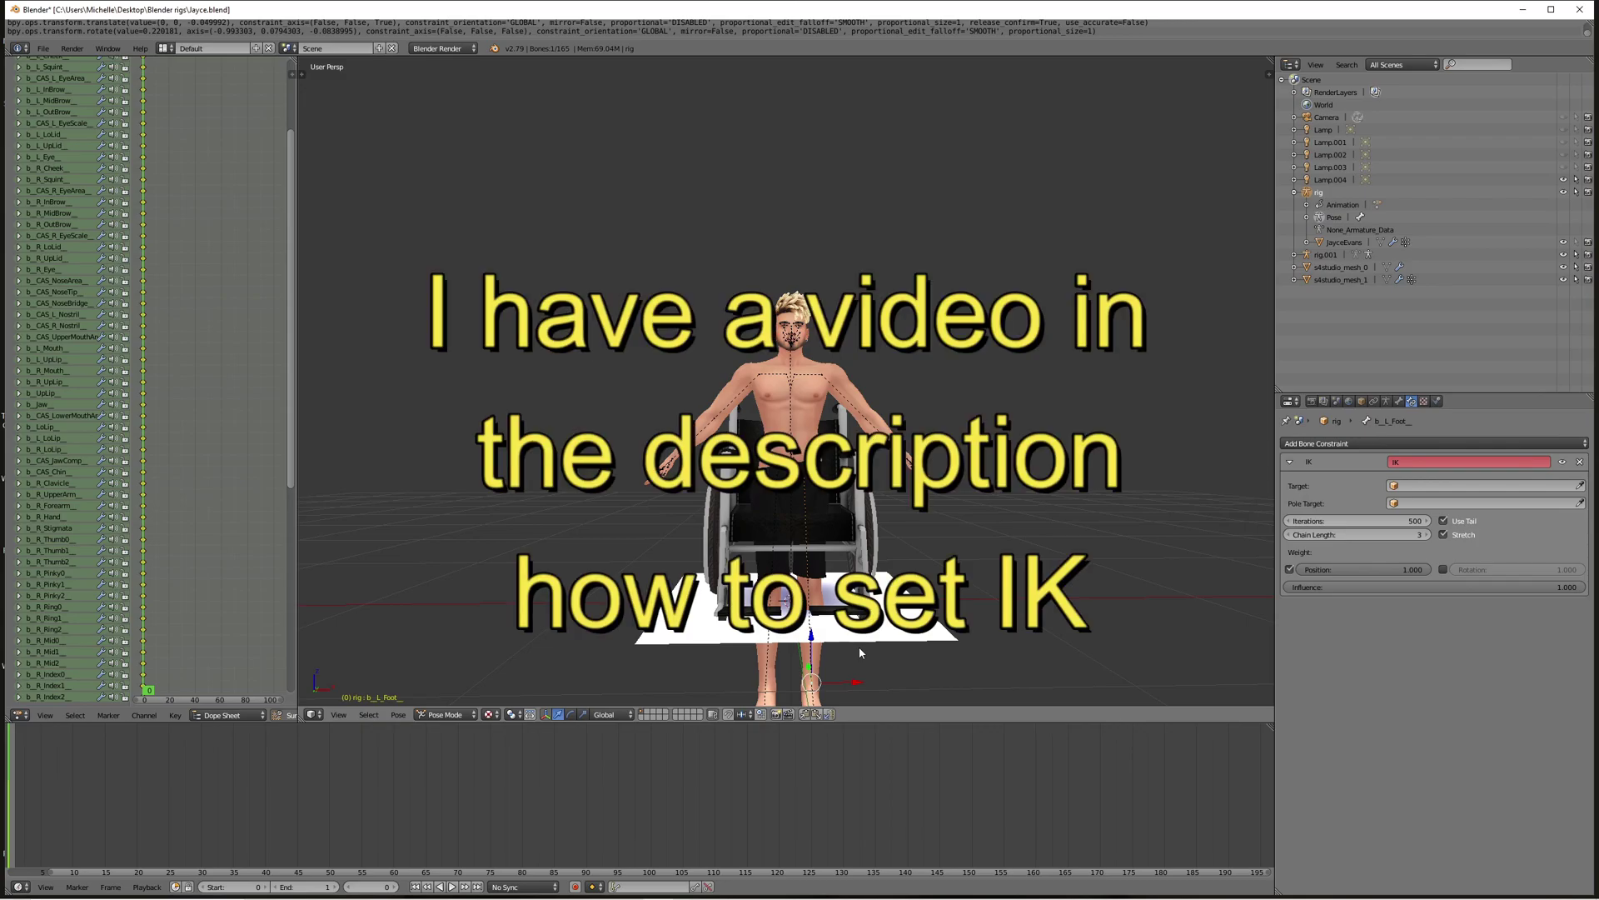
key(g)
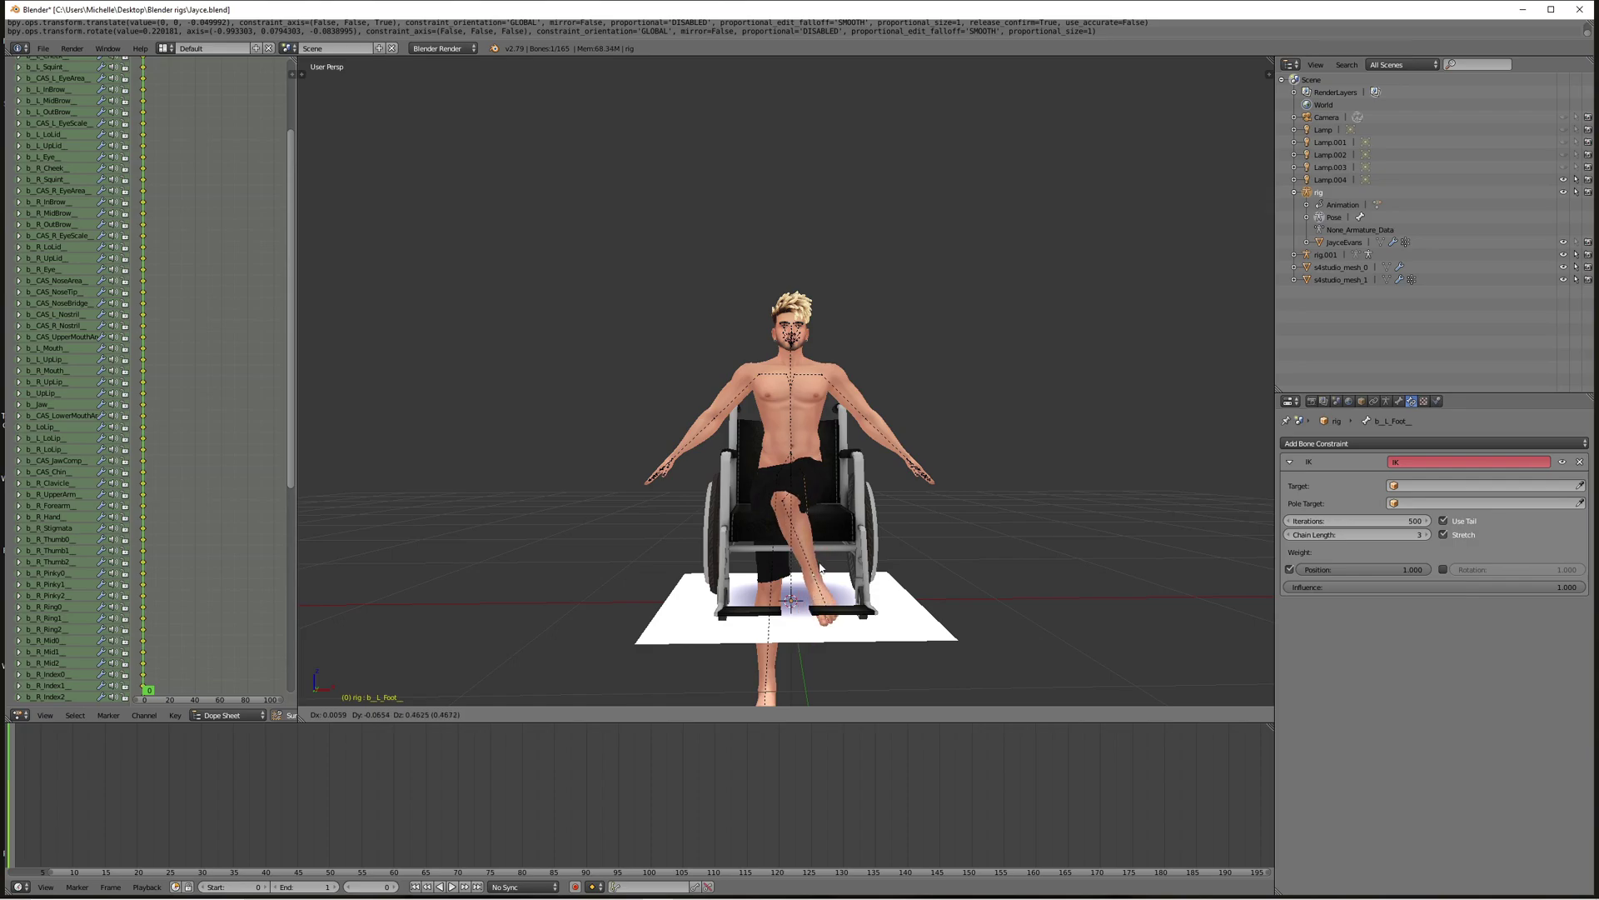
click(821, 565)
key(g)
click(820, 565)
middle_drag(820, 564, 912, 556)
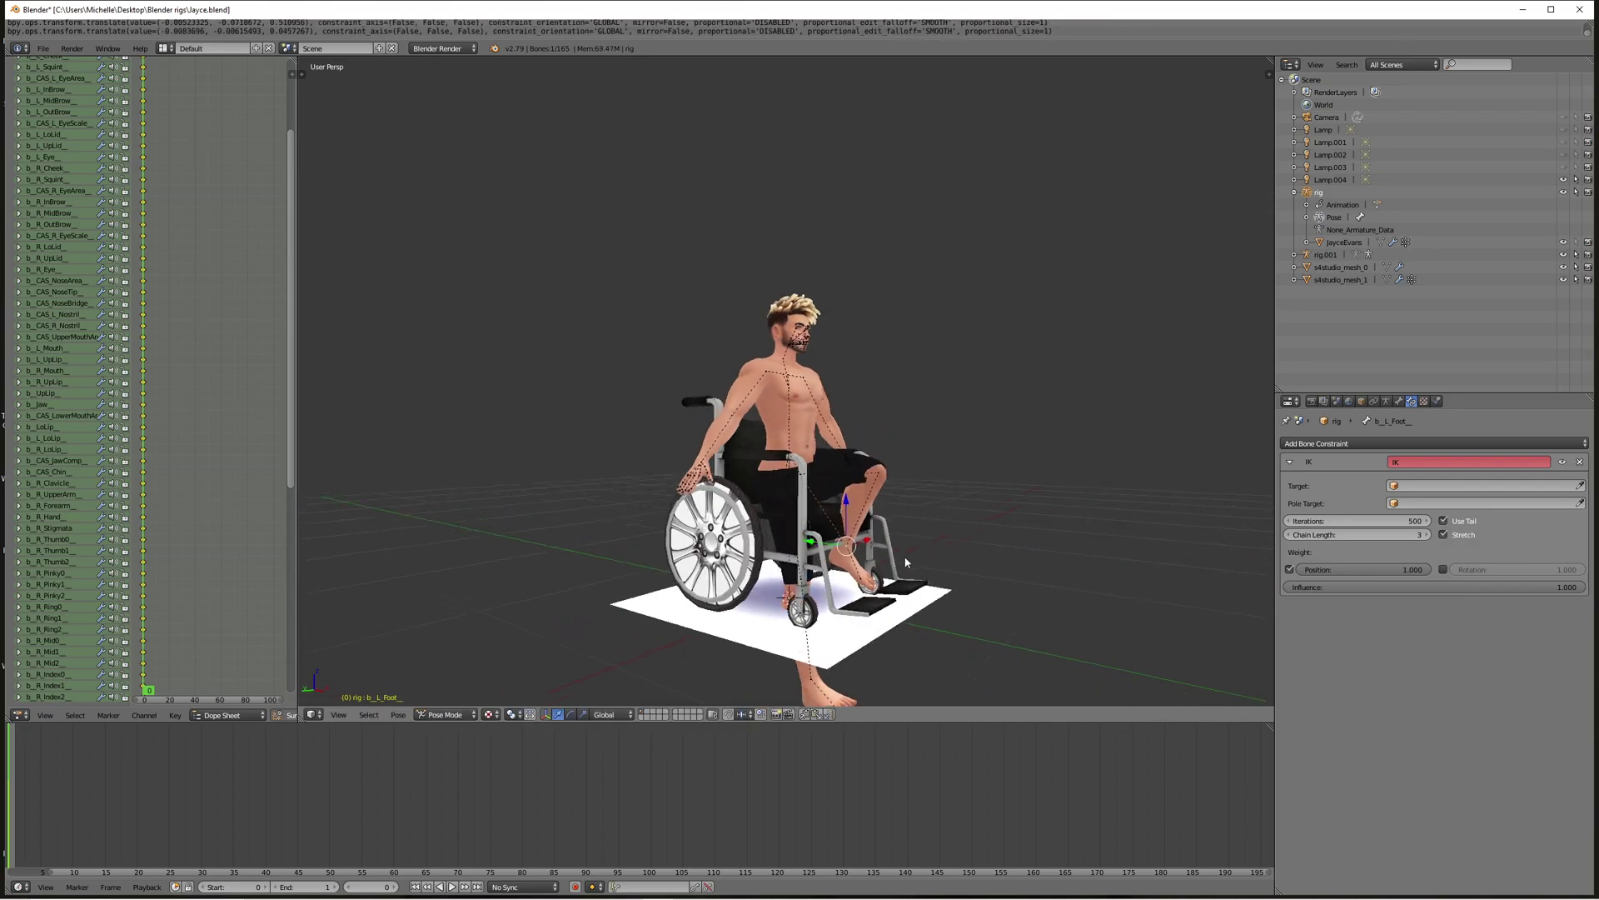
key(g)
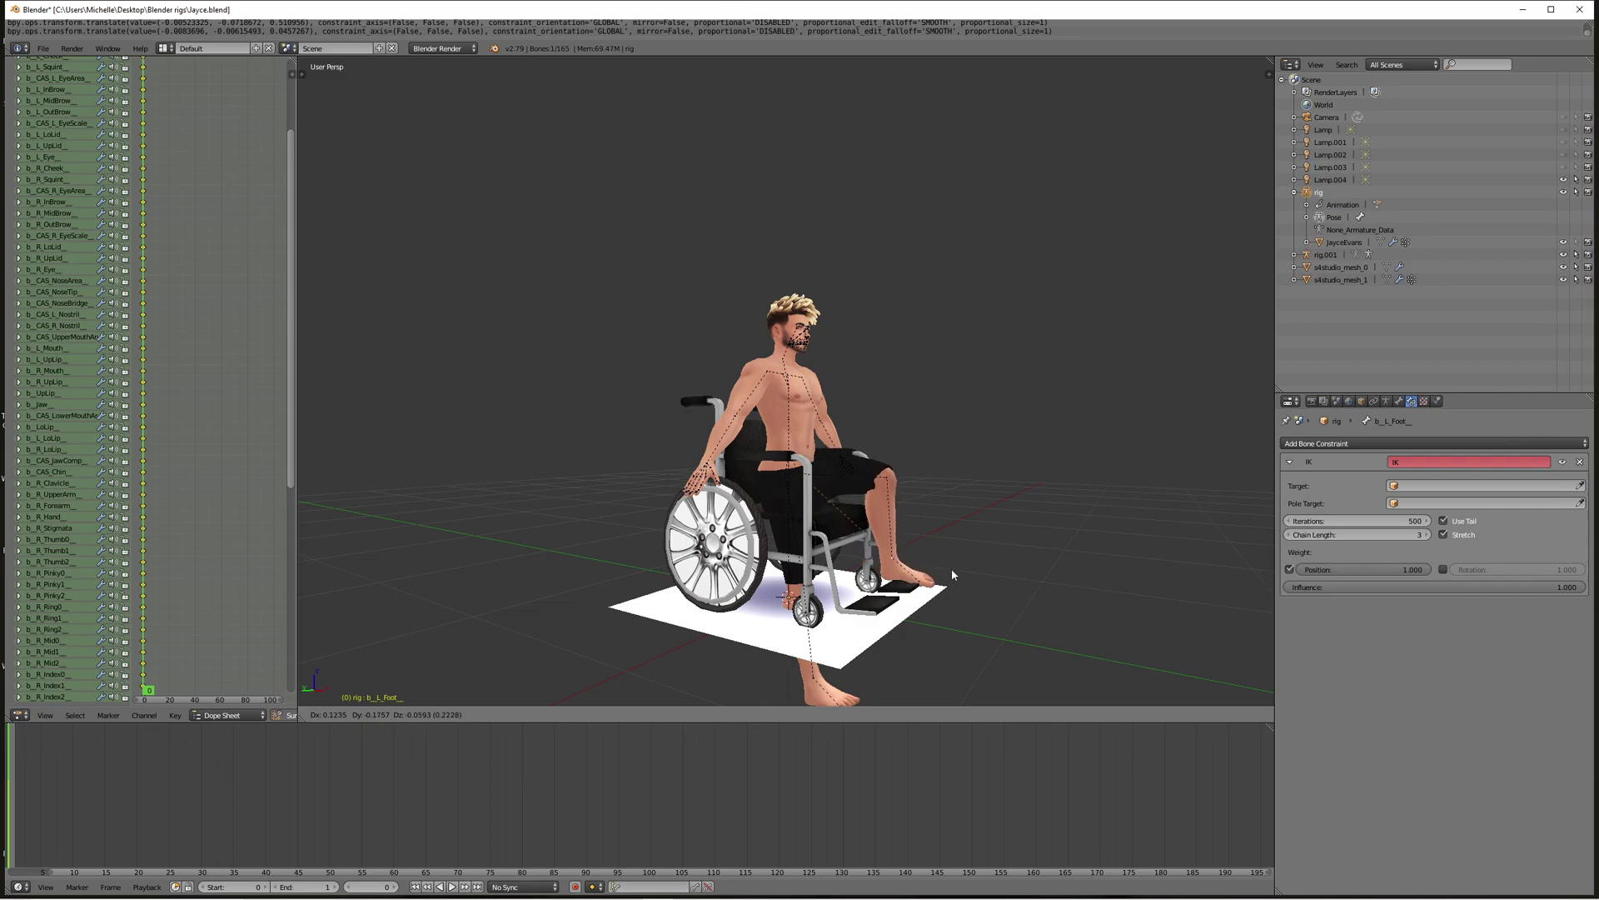
click(951, 568)
middle_drag(951, 568, 788, 653)
right_click(781, 685)
scroll(788, 653, up, 3)
scroll(790, 657, up, 2)
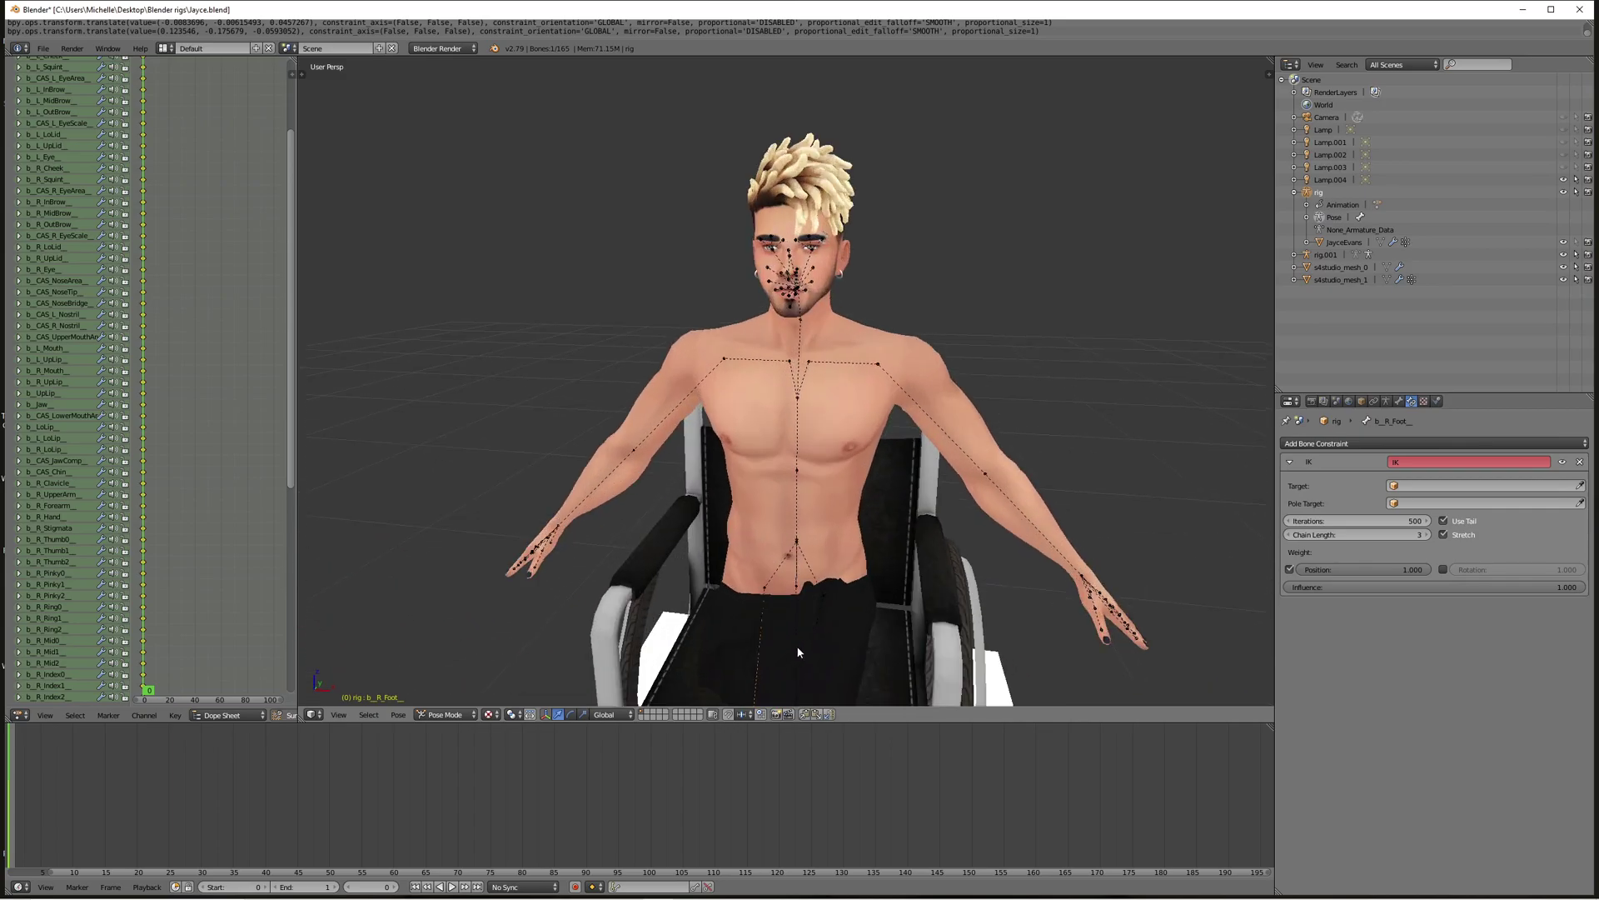
Rotate the left thigh inward, then trackball-rotate it outward to line the bent leg over its footrest.
right_click(827, 596)
scroll(827, 595, down, 2)
middle_drag(827, 594, 839, 564)
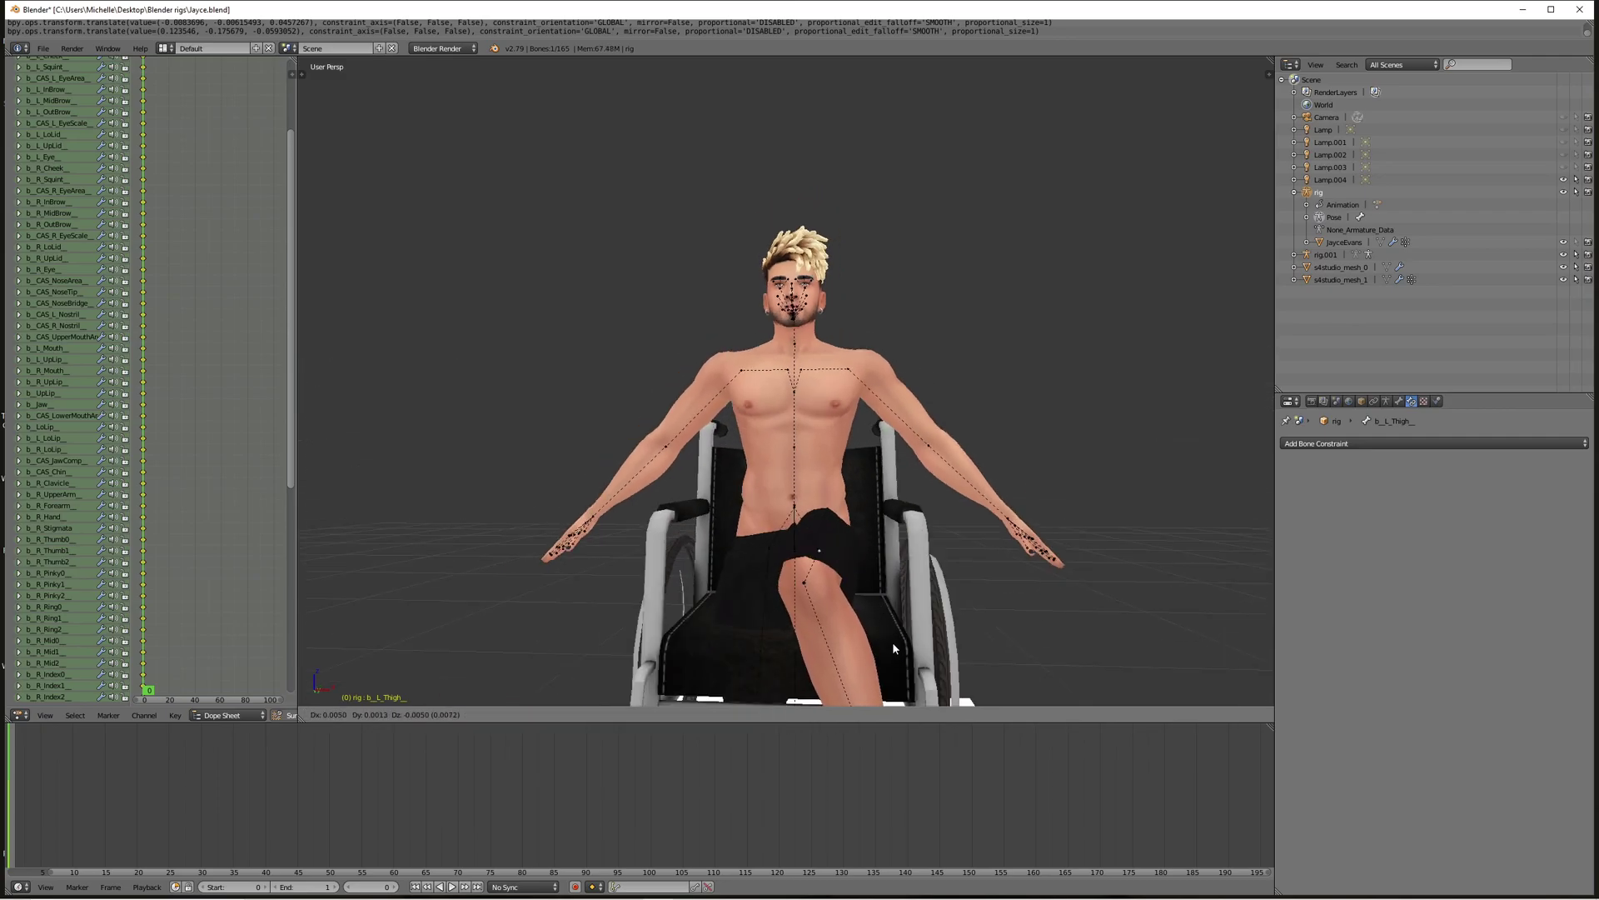
scroll(892, 642, down, 2)
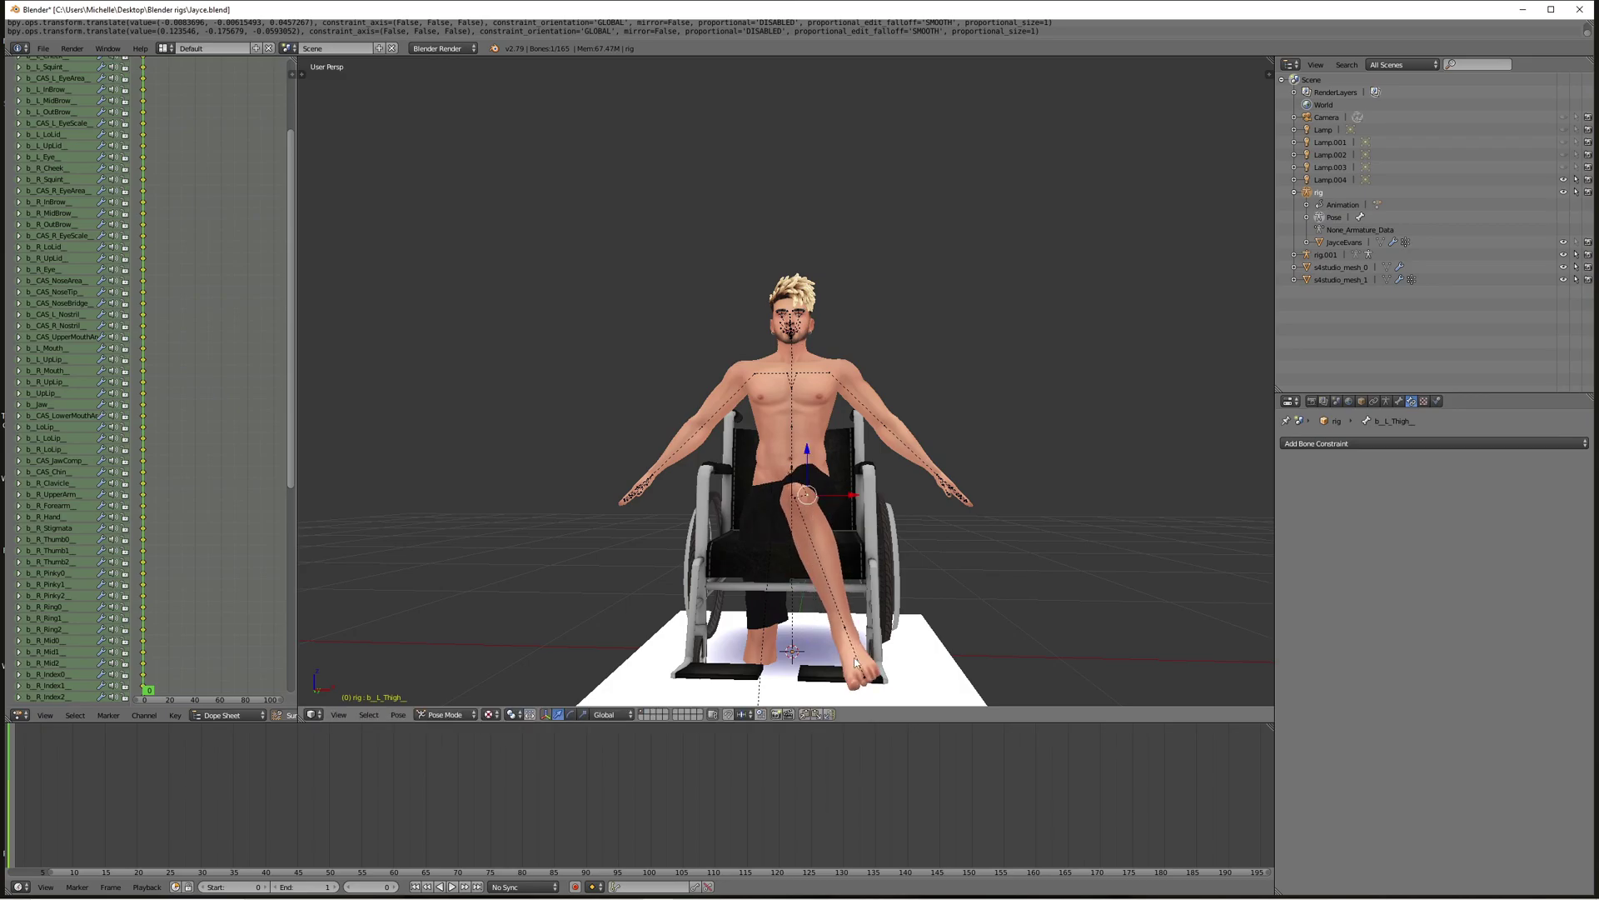
key(r)
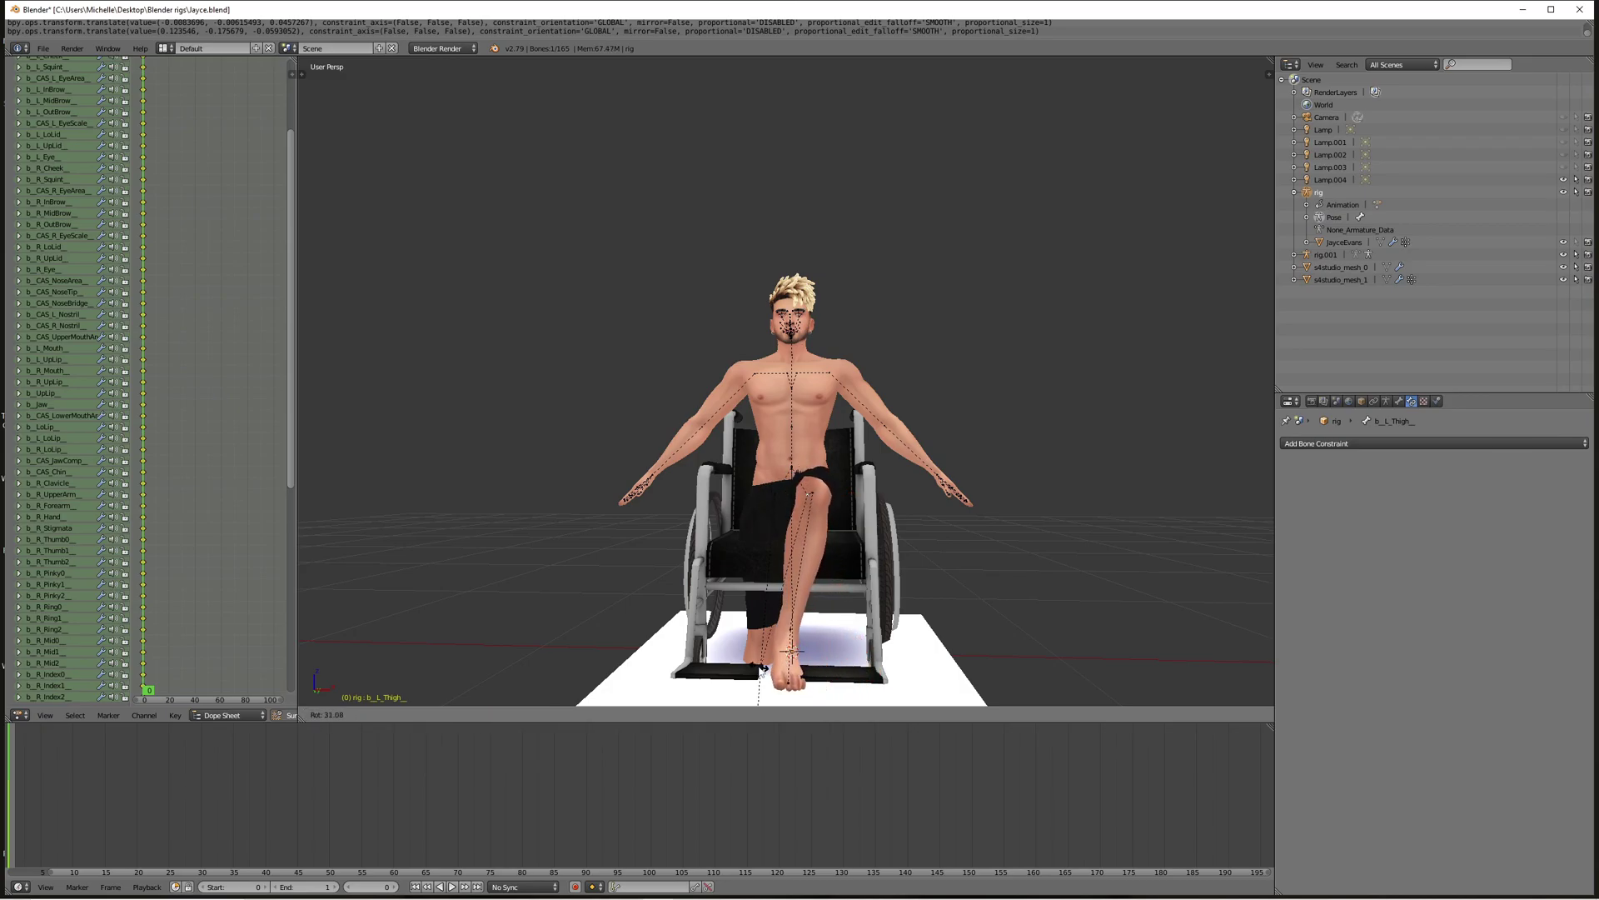
click(762, 668)
middle_drag(800, 541, 802, 556)
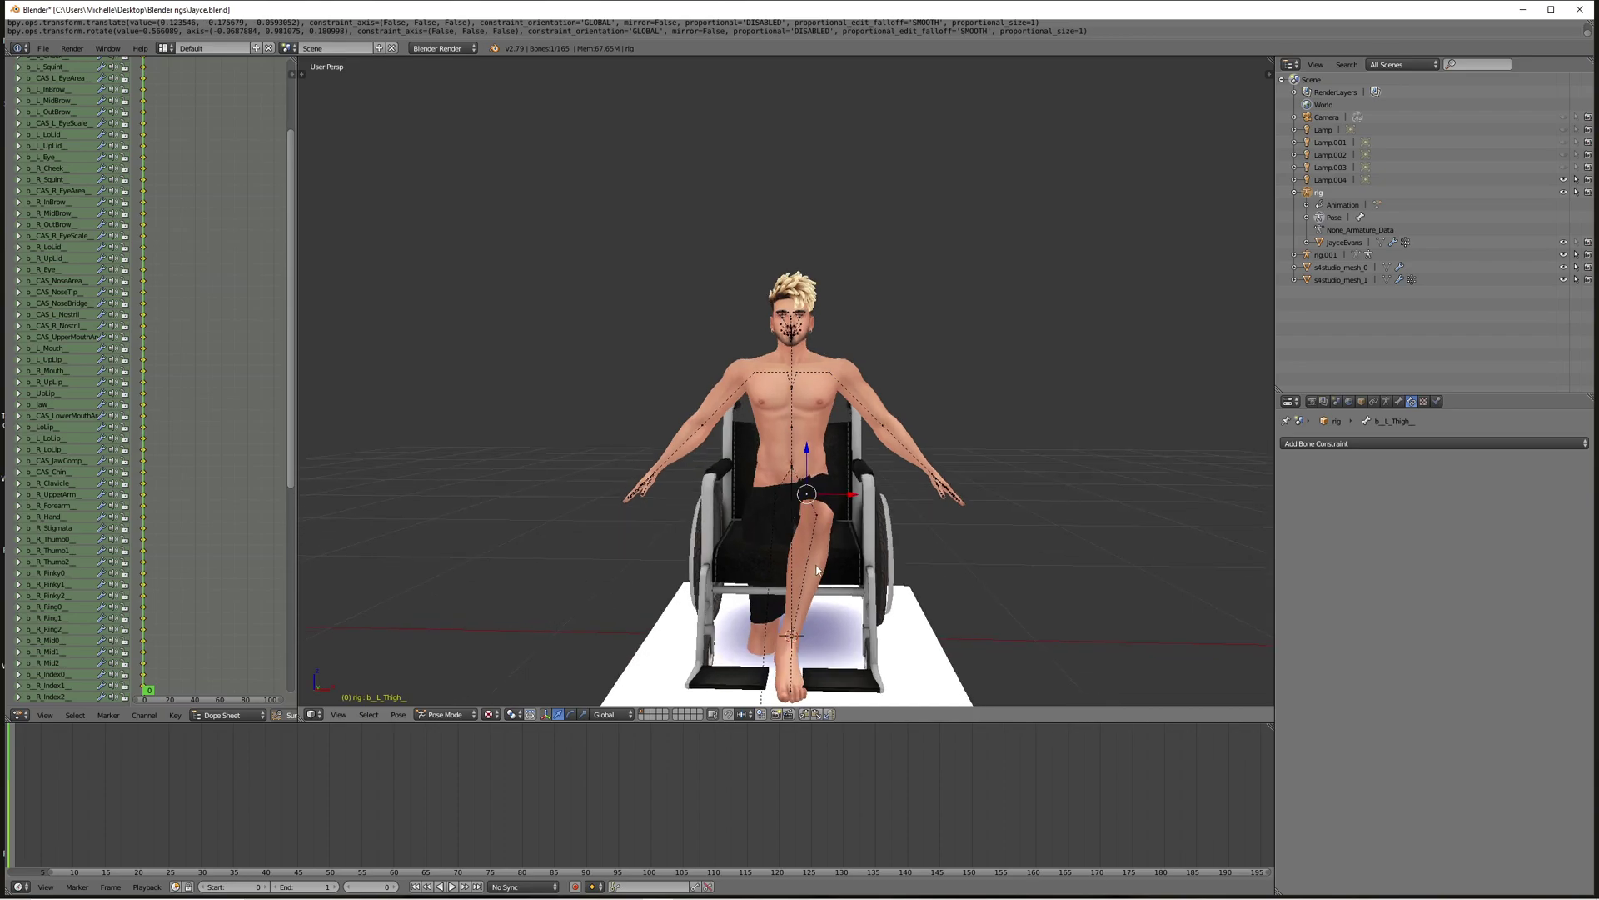
key(r)
key(r)
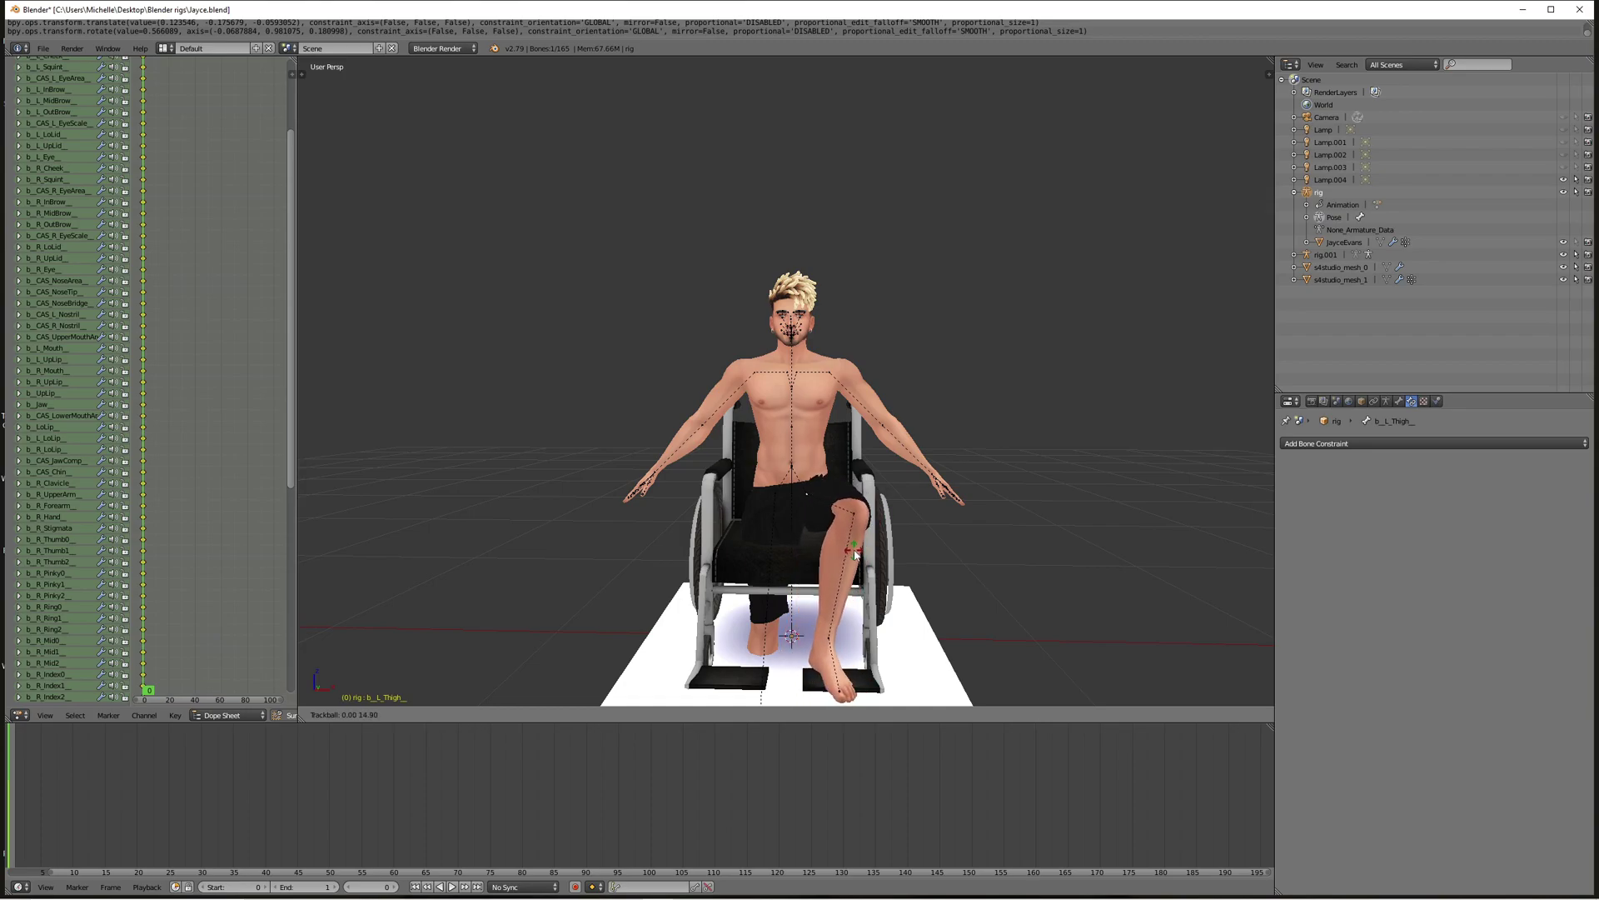
click(855, 554)
middle_drag(783, 641, 768, 606)
Move the right foot IK bone down onto its footrest, checking from both sides of the chair.
right_click(751, 689)
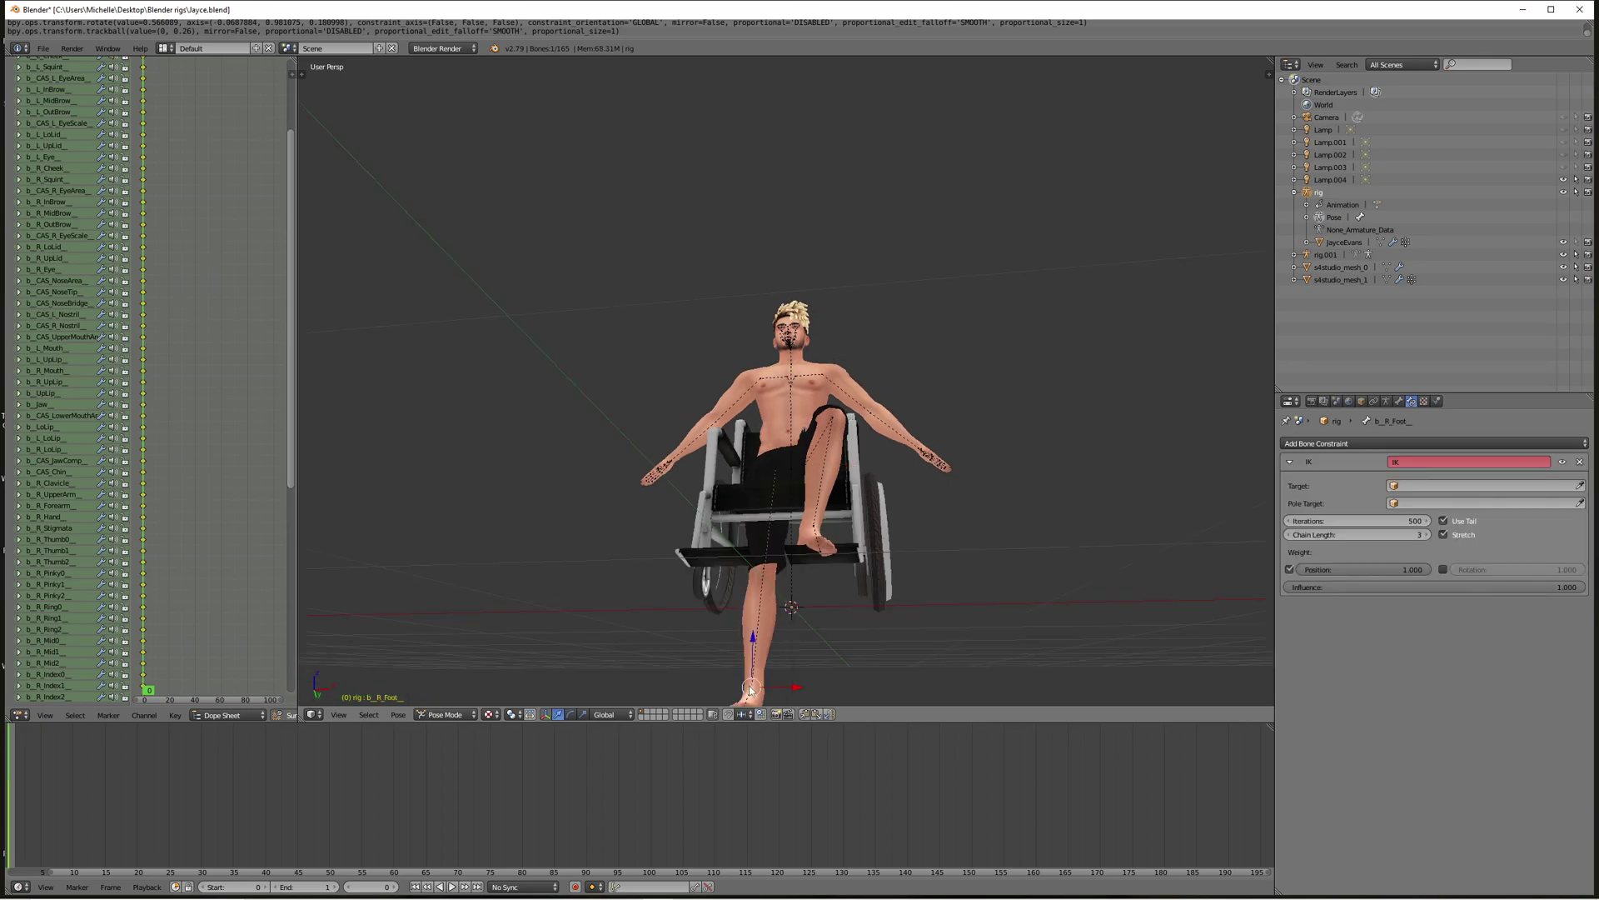
middle_drag(760, 642, 768, 671)
key(g)
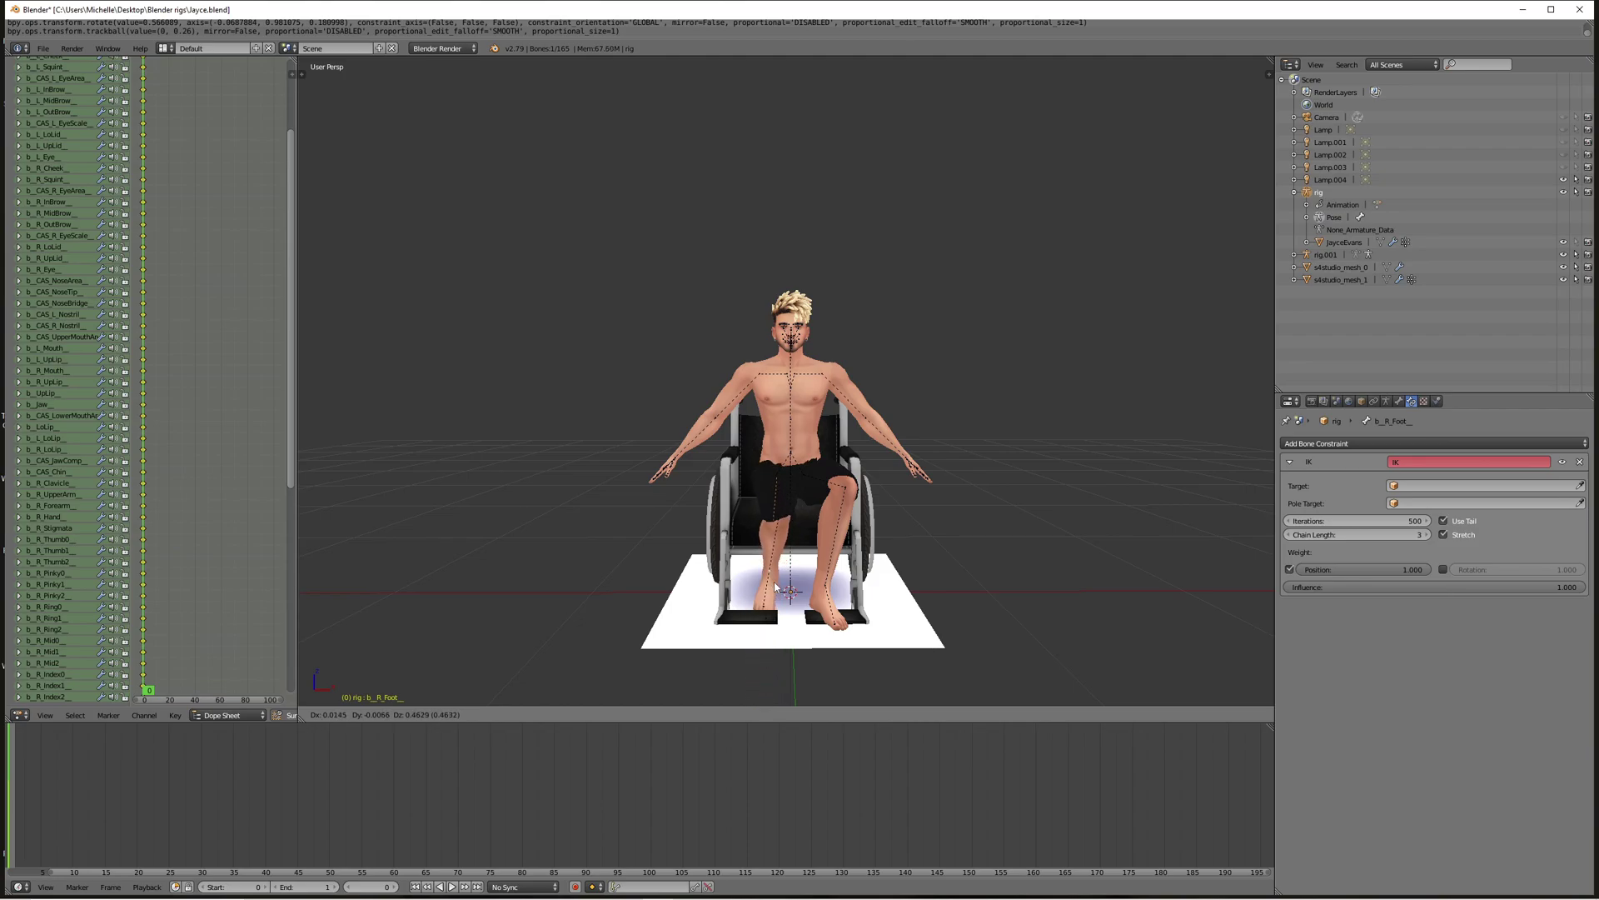
click(779, 593)
middle_drag(779, 593, 894, 594)
key(g)
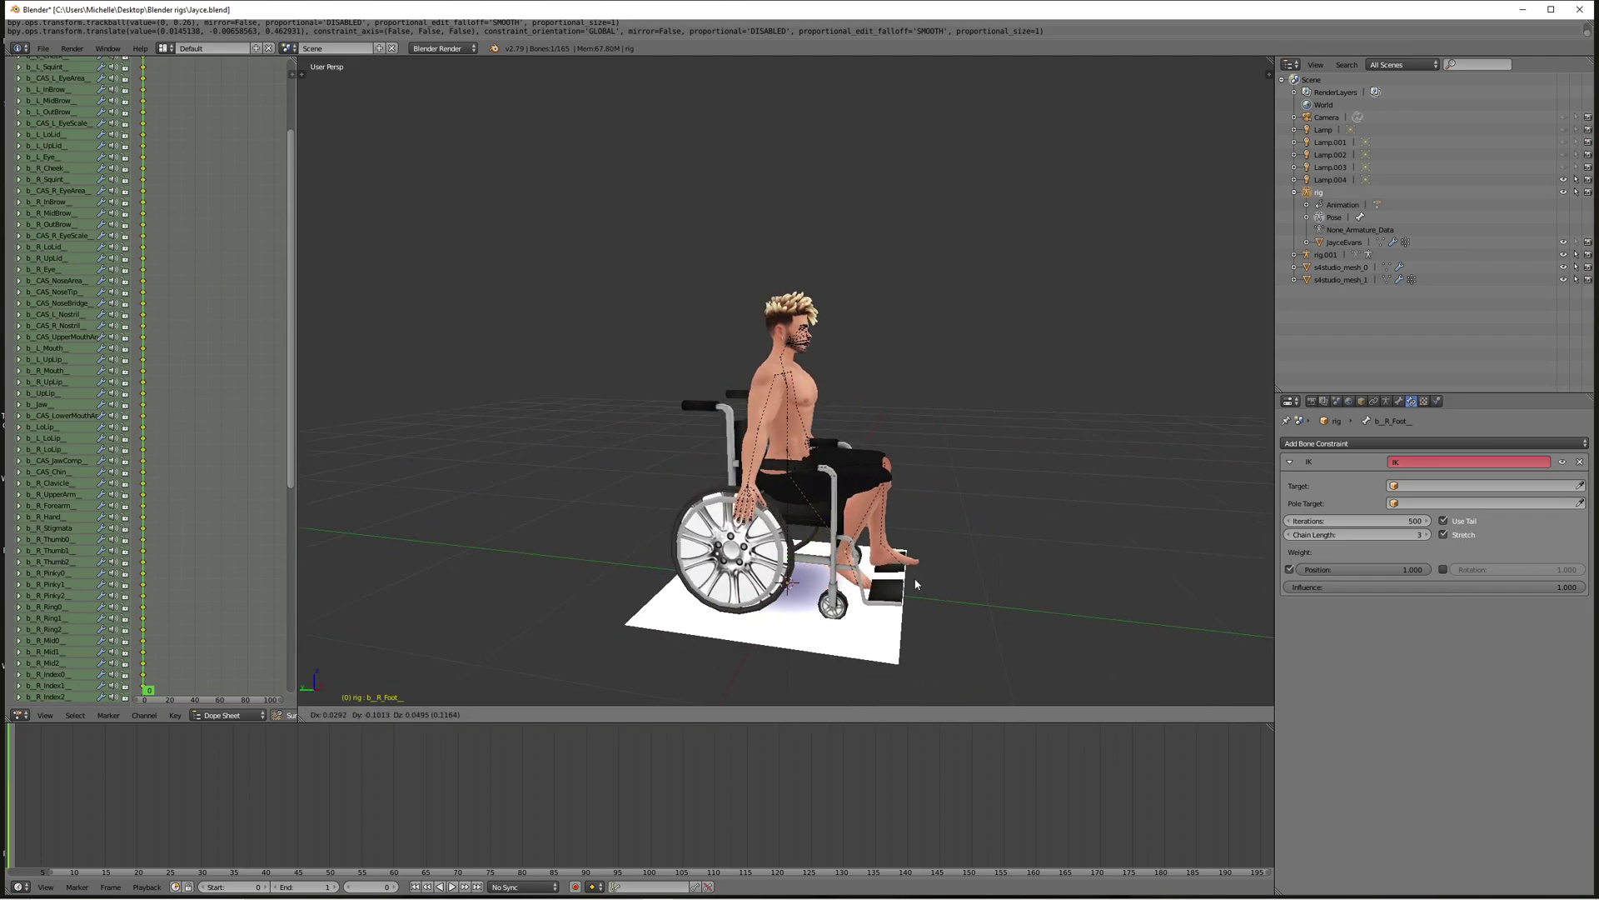
click(945, 589)
middle_drag(946, 587, 835, 579)
key(g)
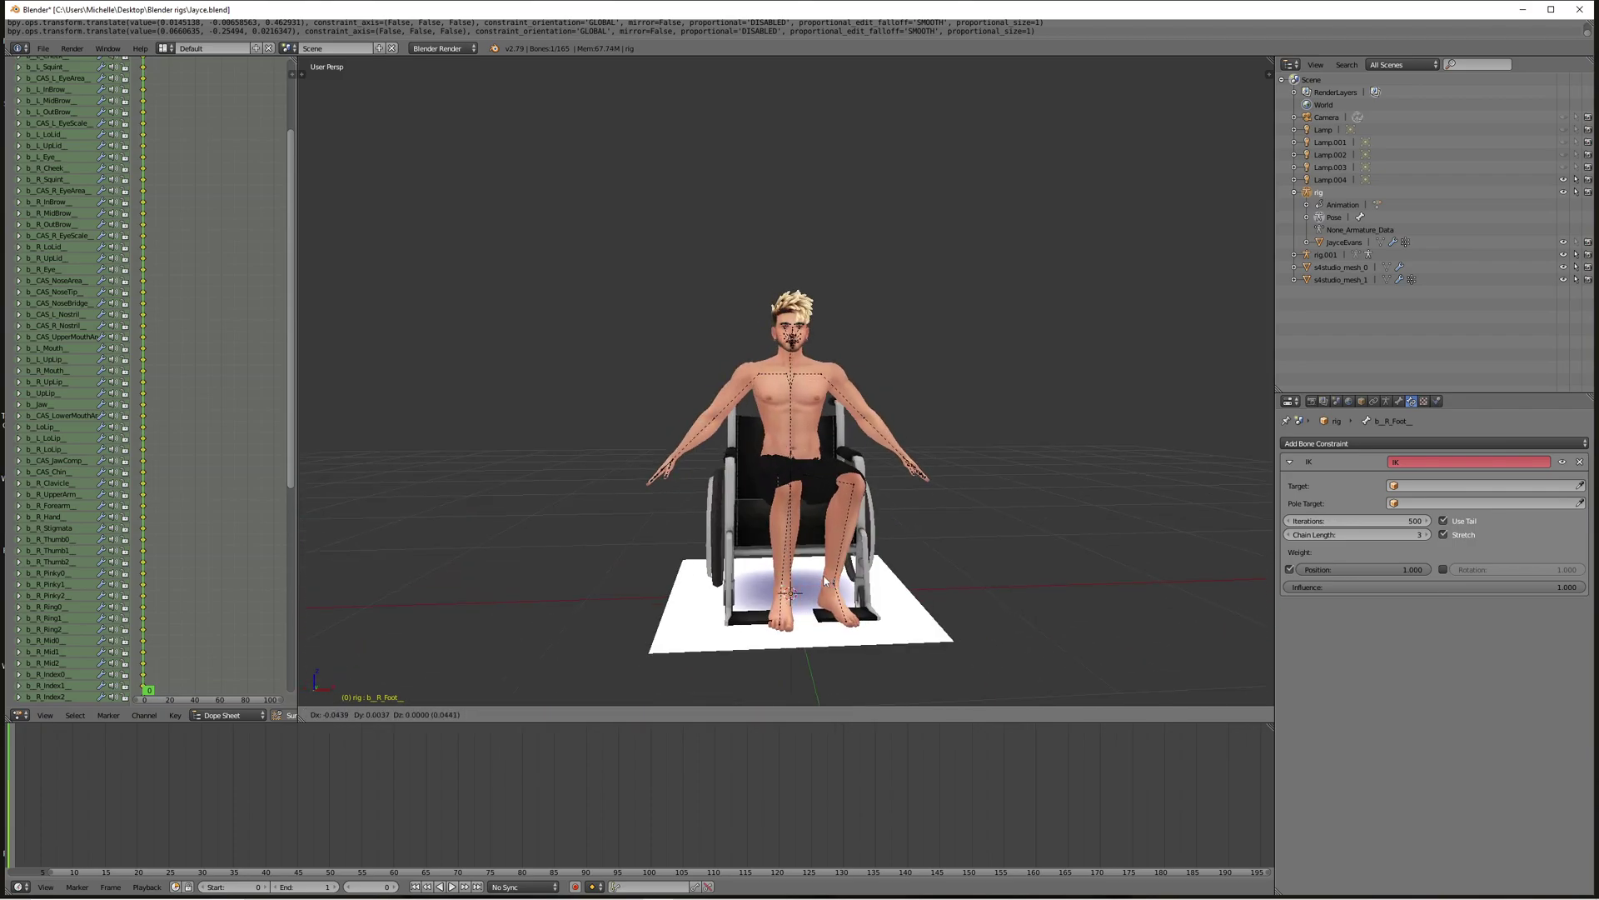
click(823, 581)
scroll(823, 581, up, 1)
Trackball-rotate the right thigh, then rotate it further to align the right leg.
scroll(823, 580, up, 5)
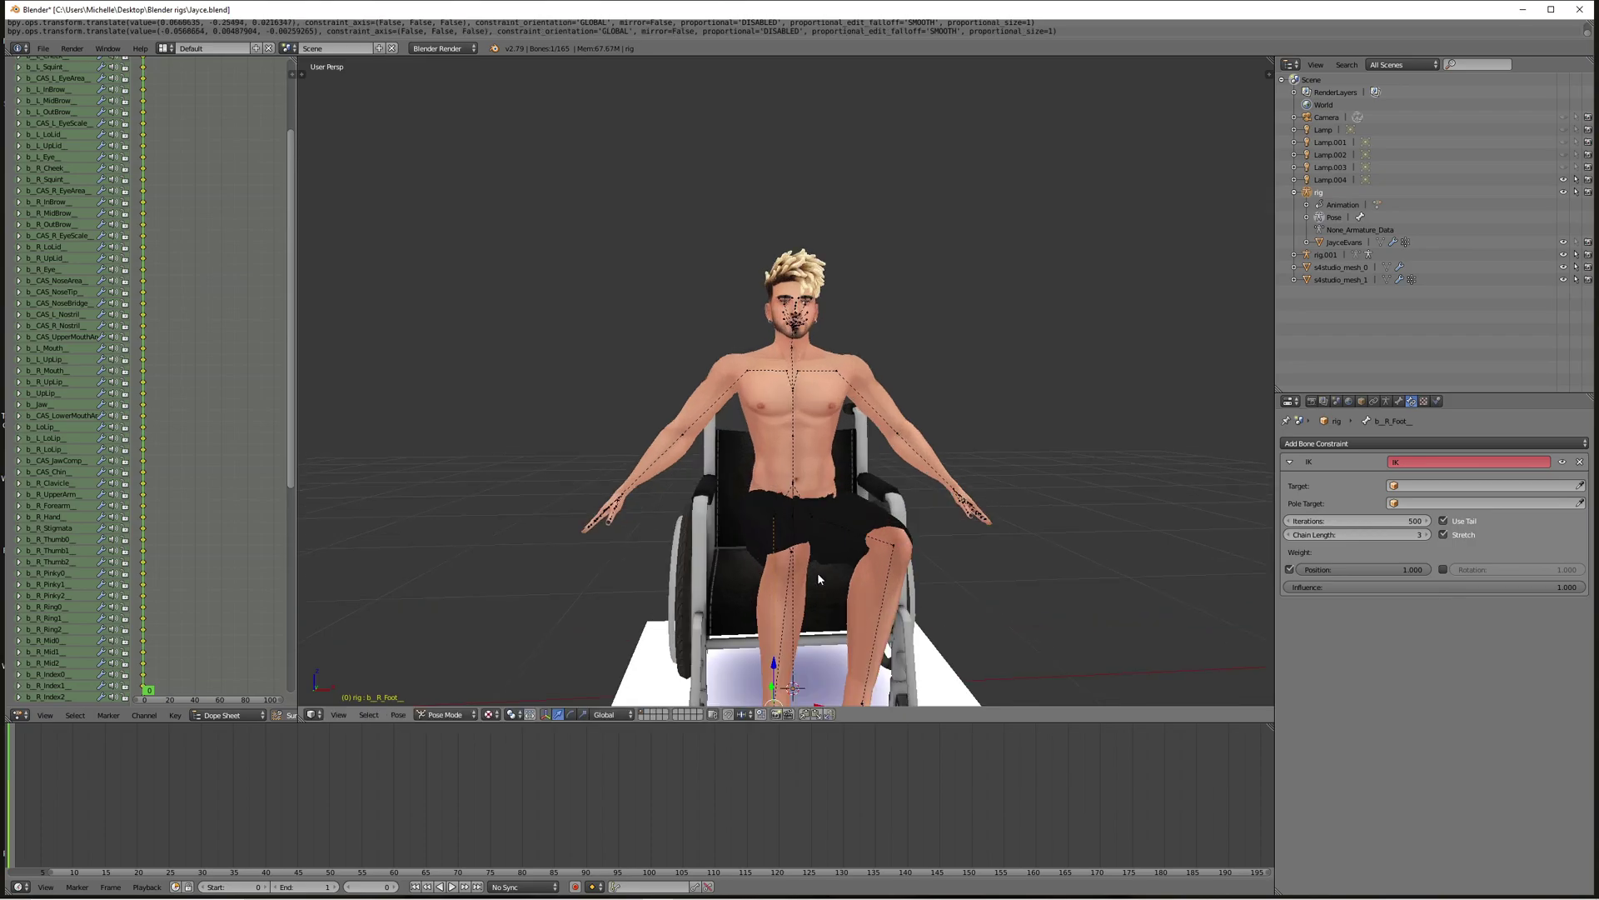
right_click(766, 593)
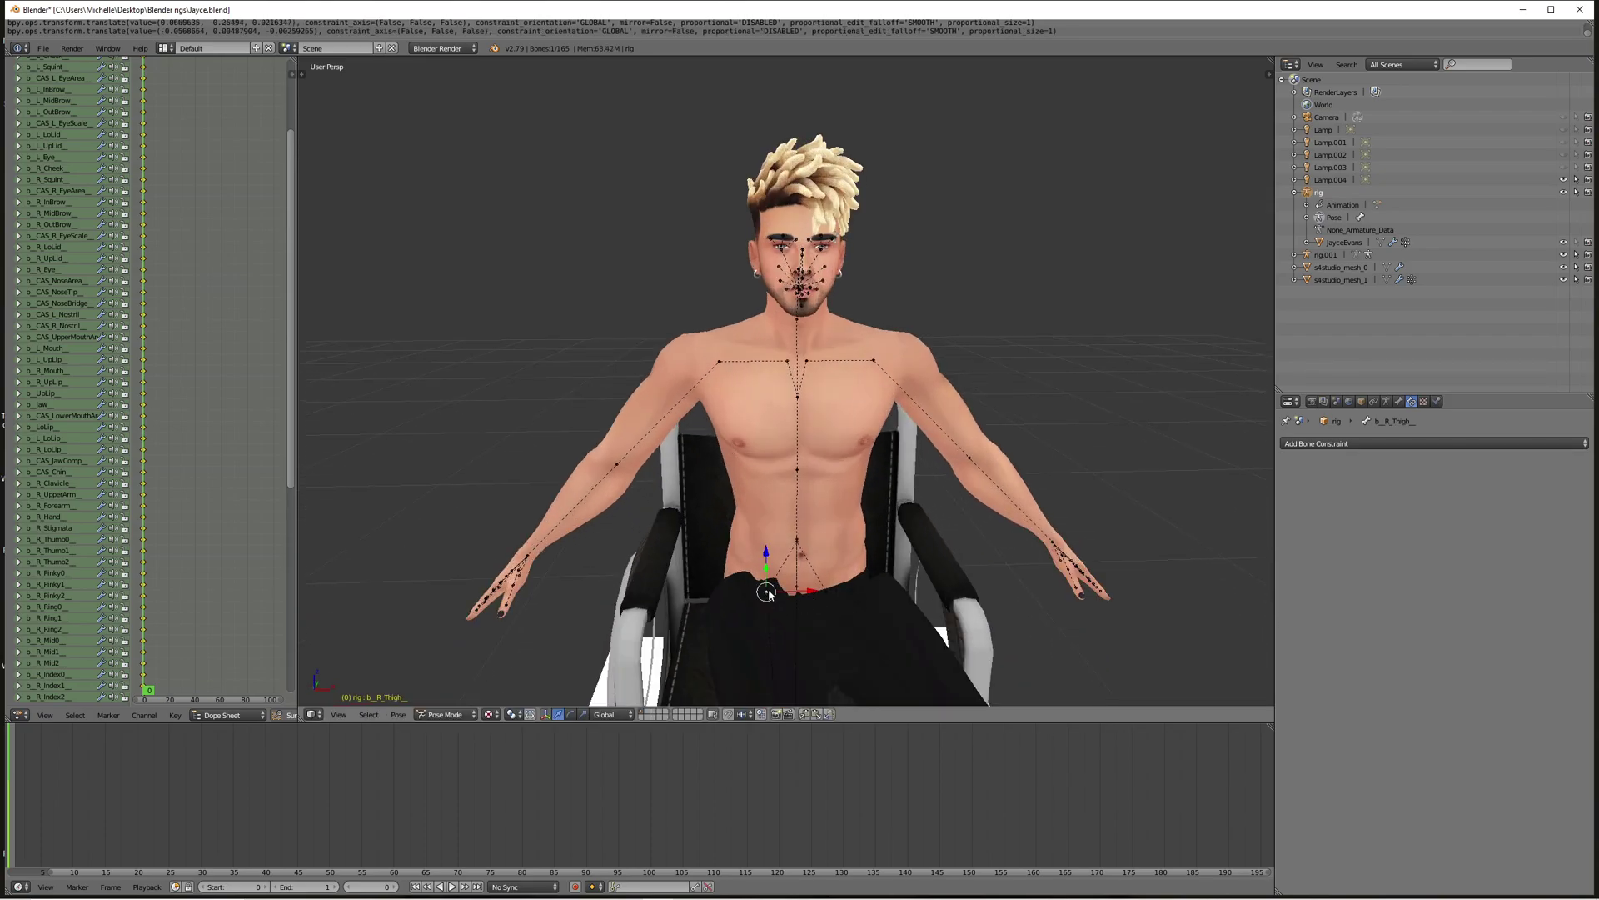
scroll(768, 590, down, 3)
scroll(768, 593, down, 2)
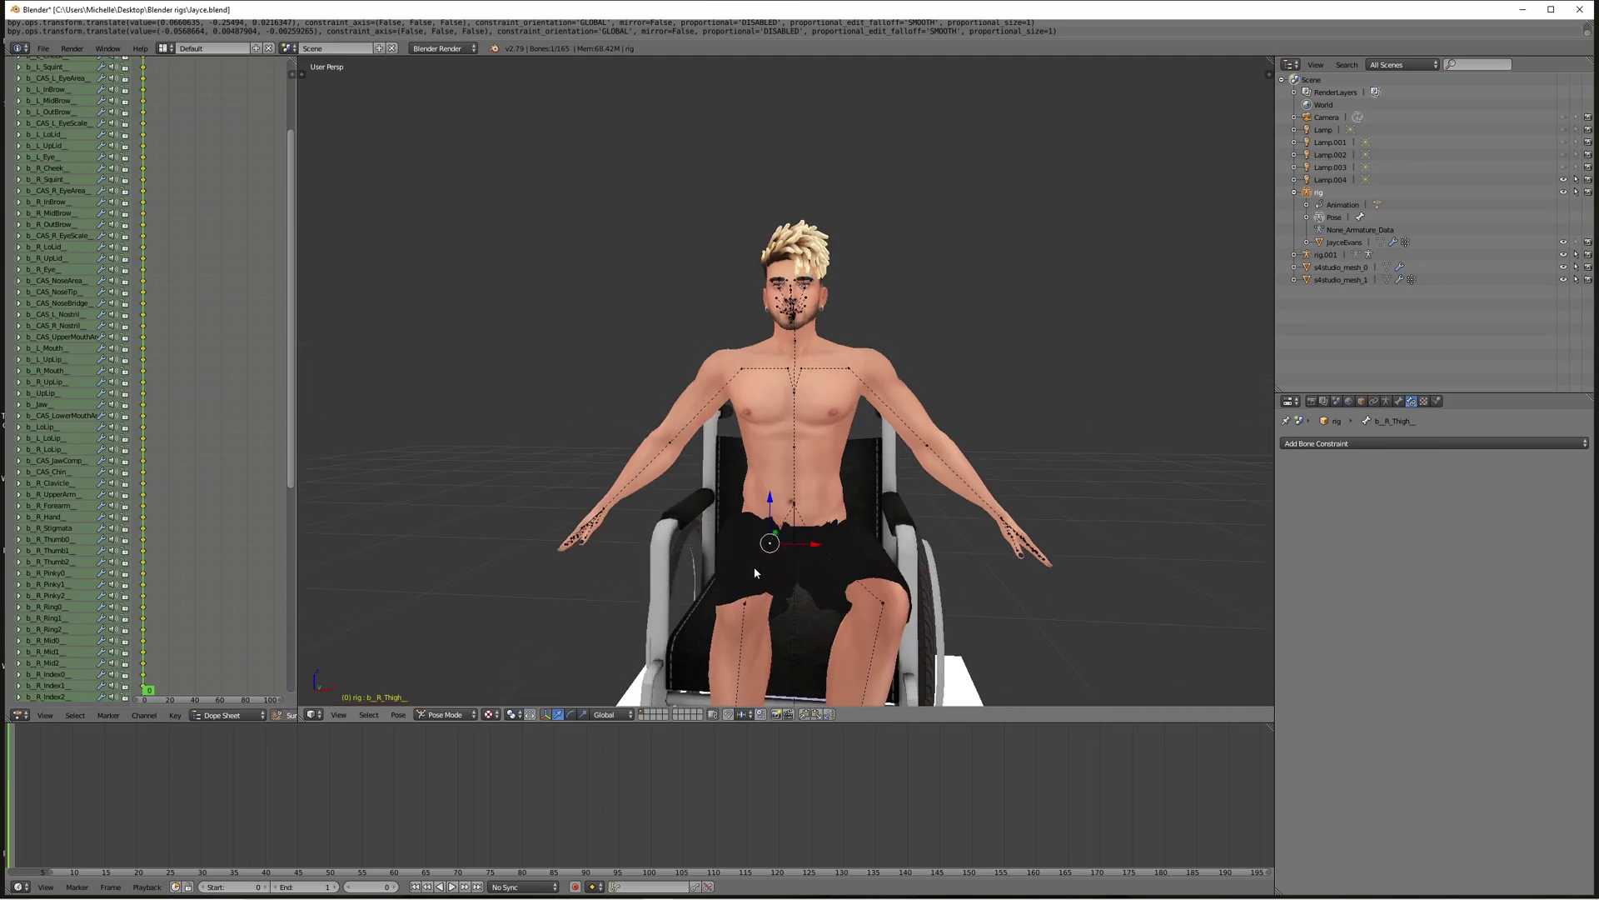
key(r)
key(r)
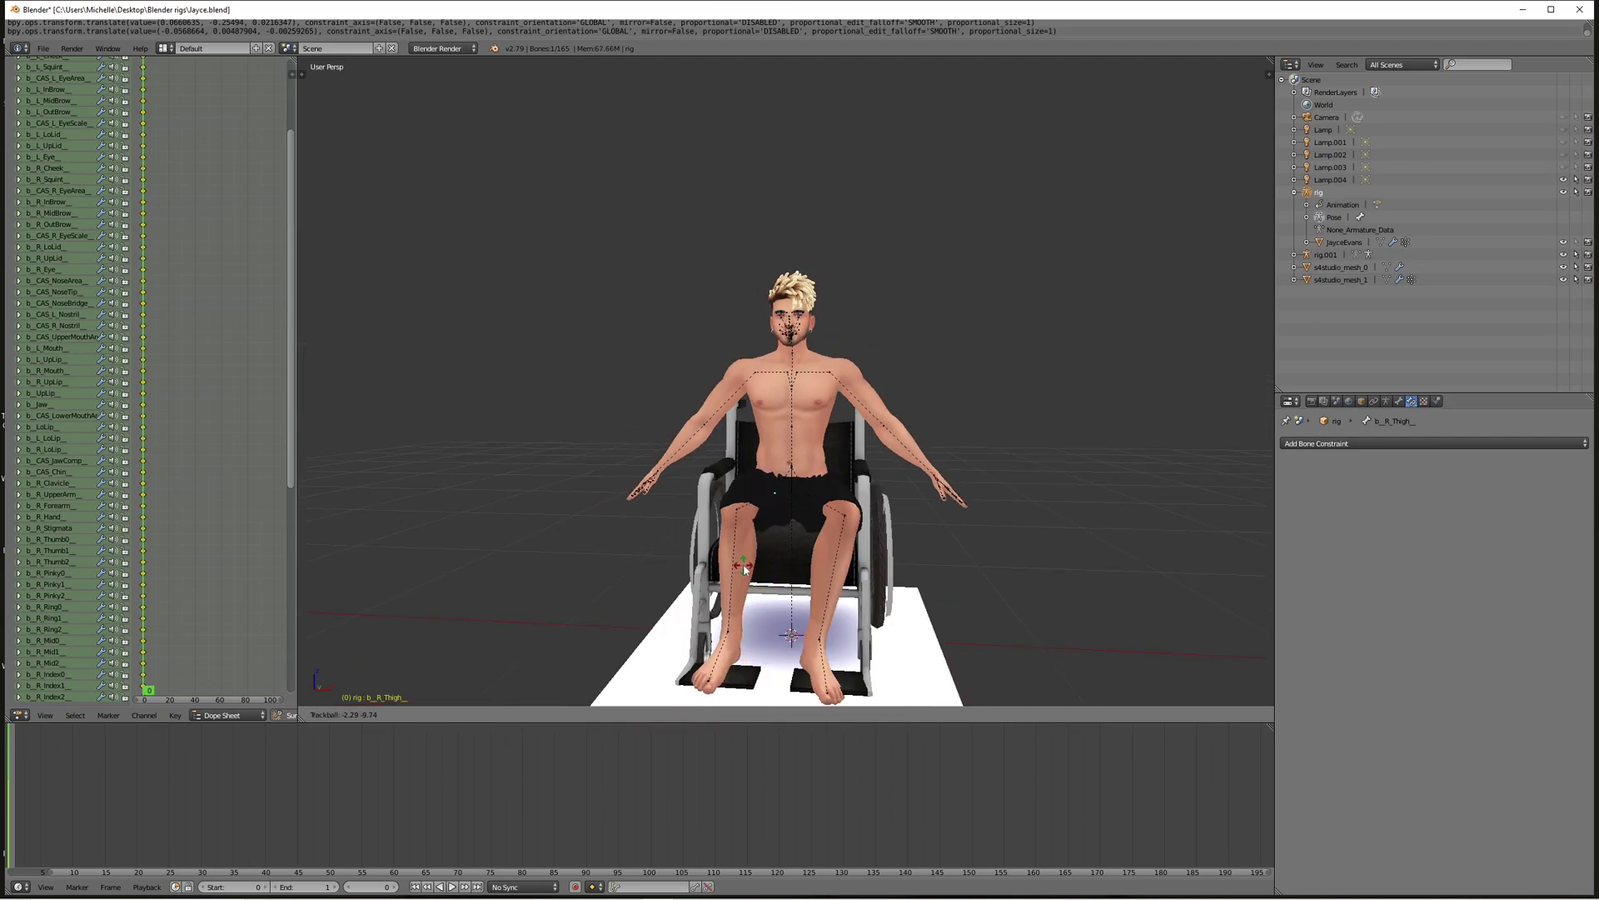
click(745, 570)
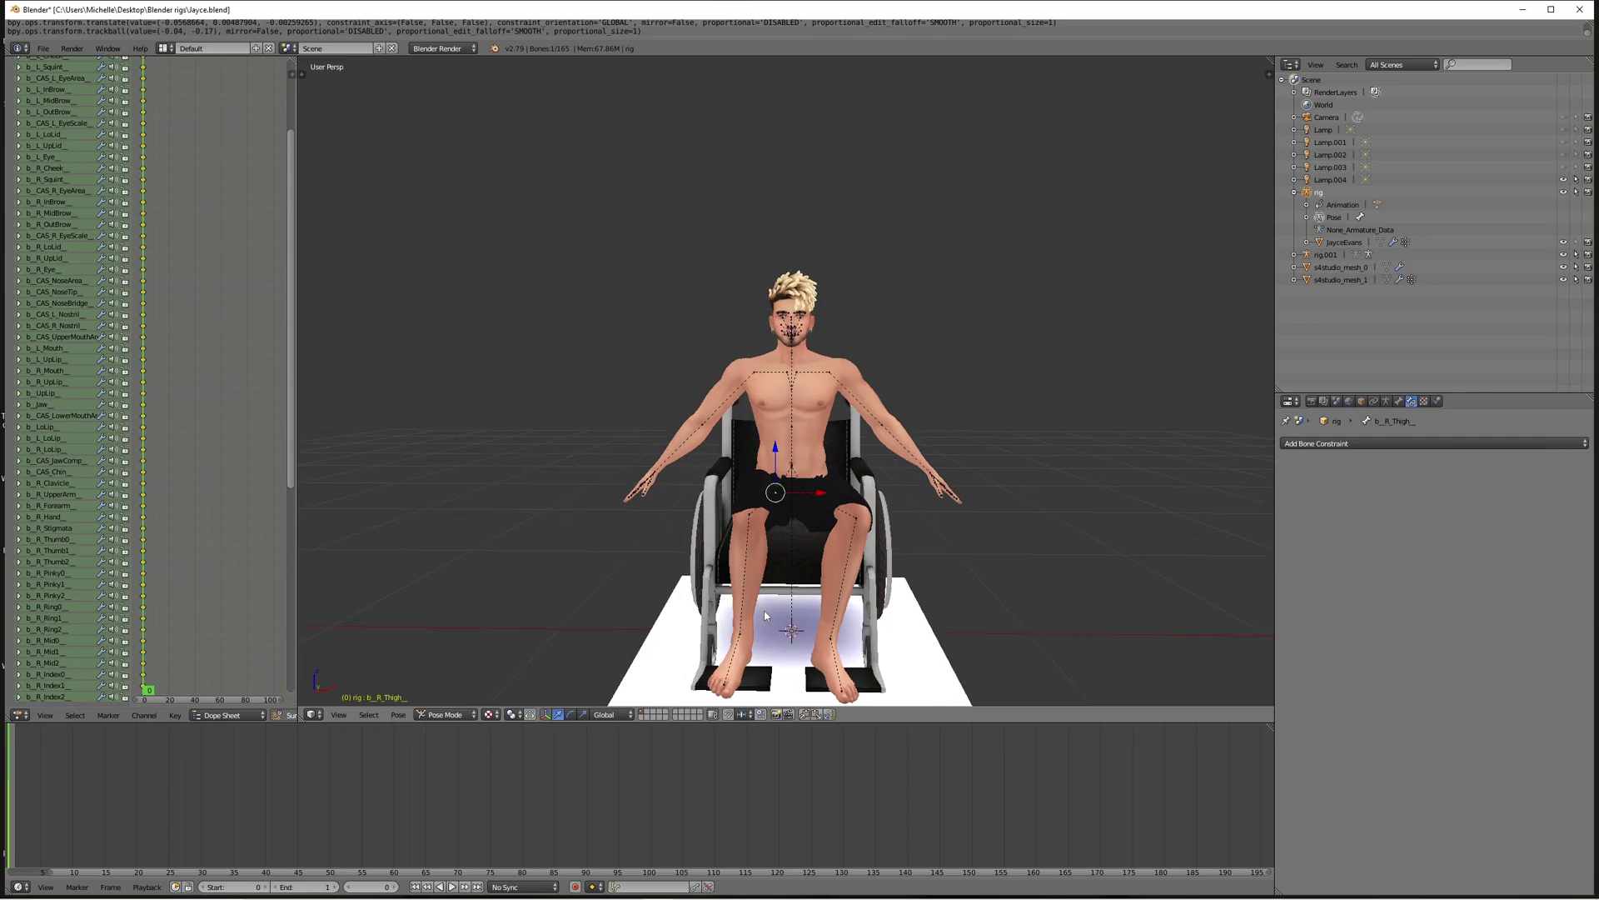
key(r)
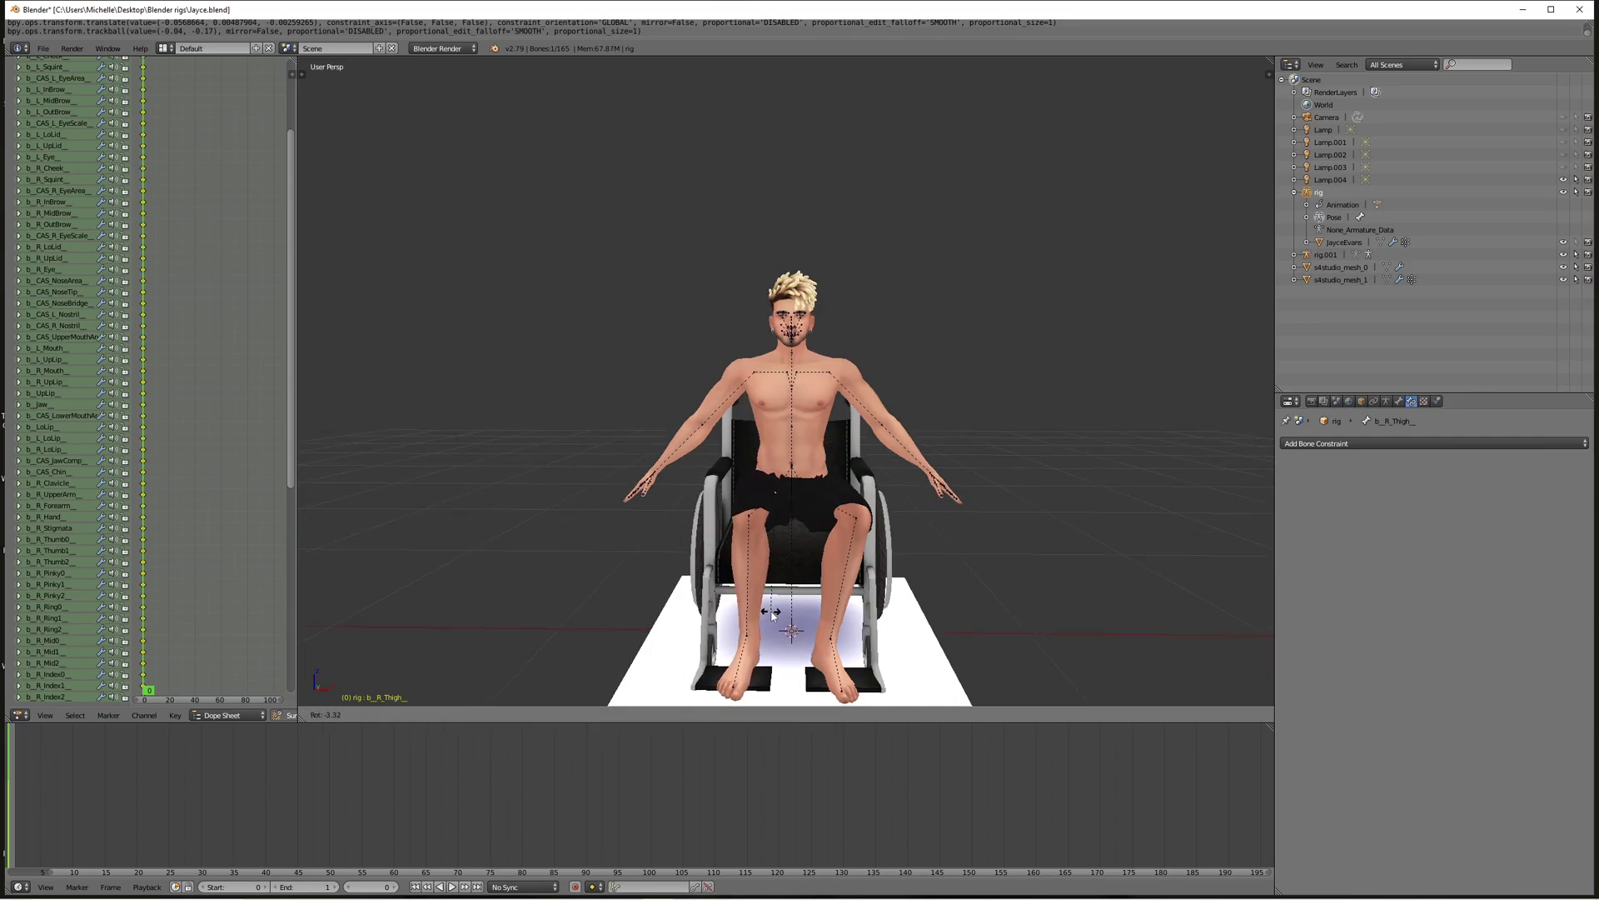
click(774, 617)
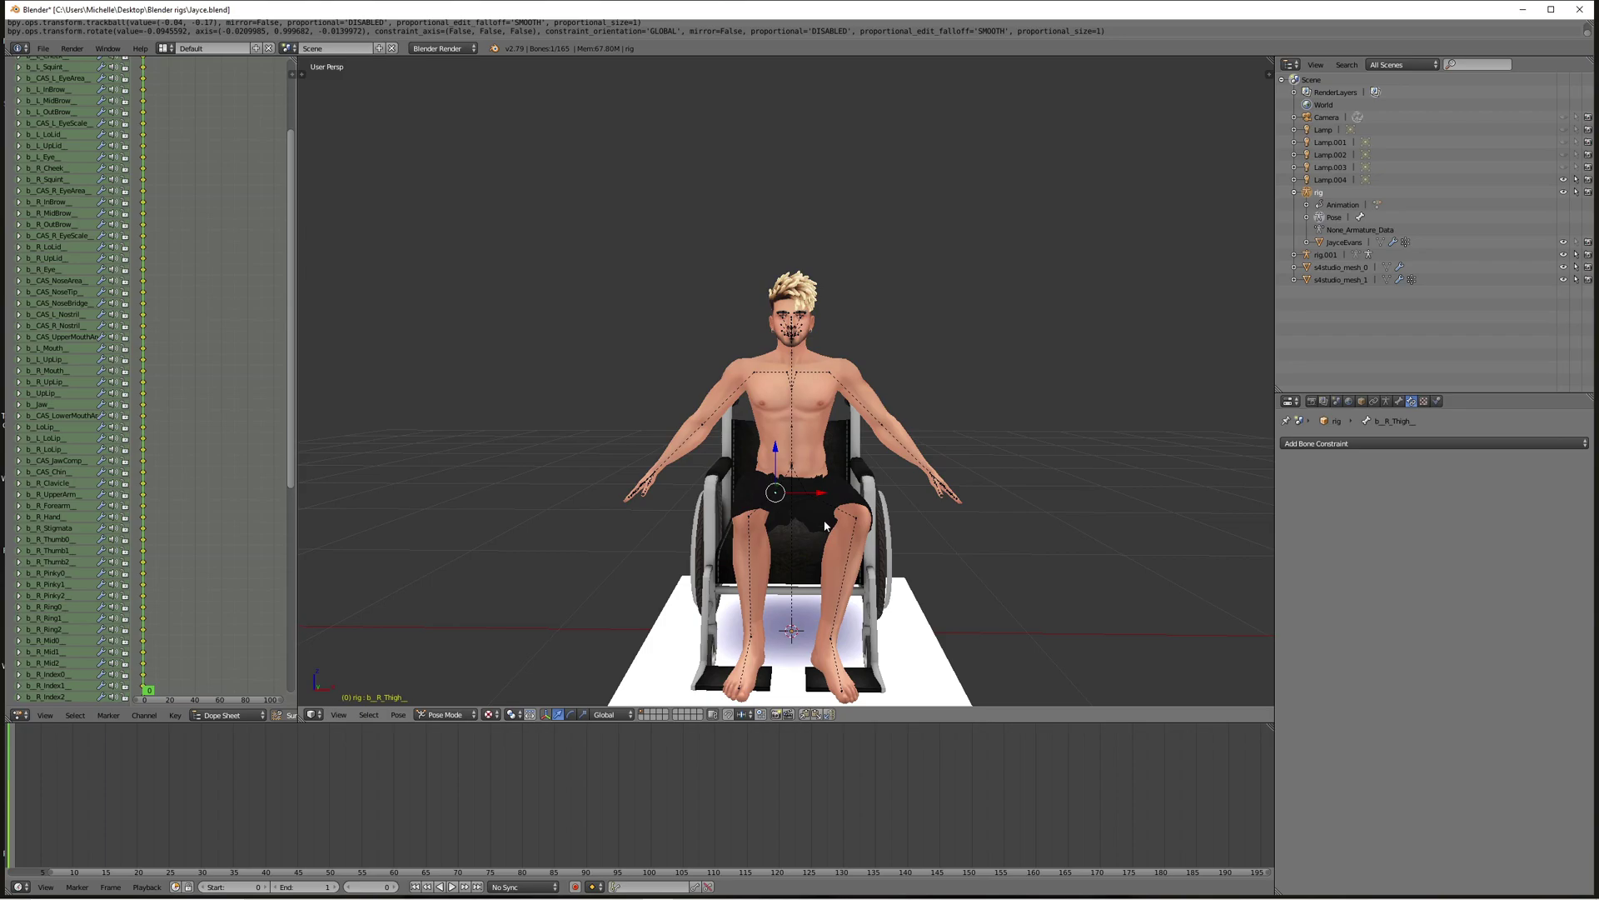
Give the right thigh a small extra rotation so it sits evenly beside the left.
scroll(824, 525, up, 2)
scroll(822, 582, down, 2)
key(r)
click(824, 583)
scroll(803, 487, up, 4)
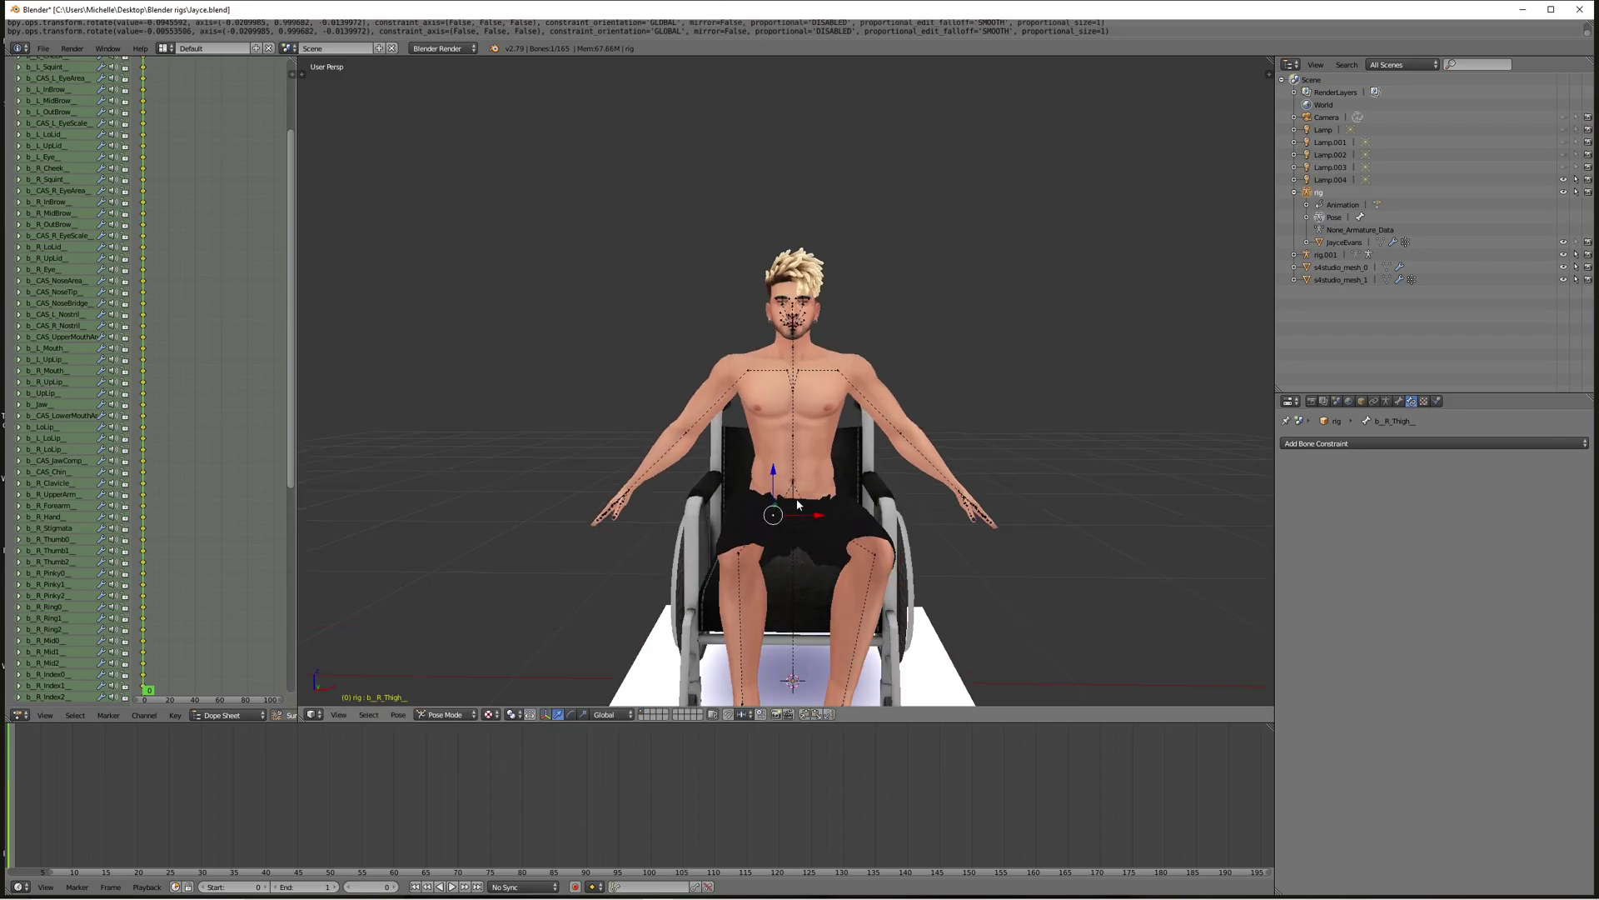
middle_drag(813, 600, 809, 587)
scroll(808, 587, down, 2)
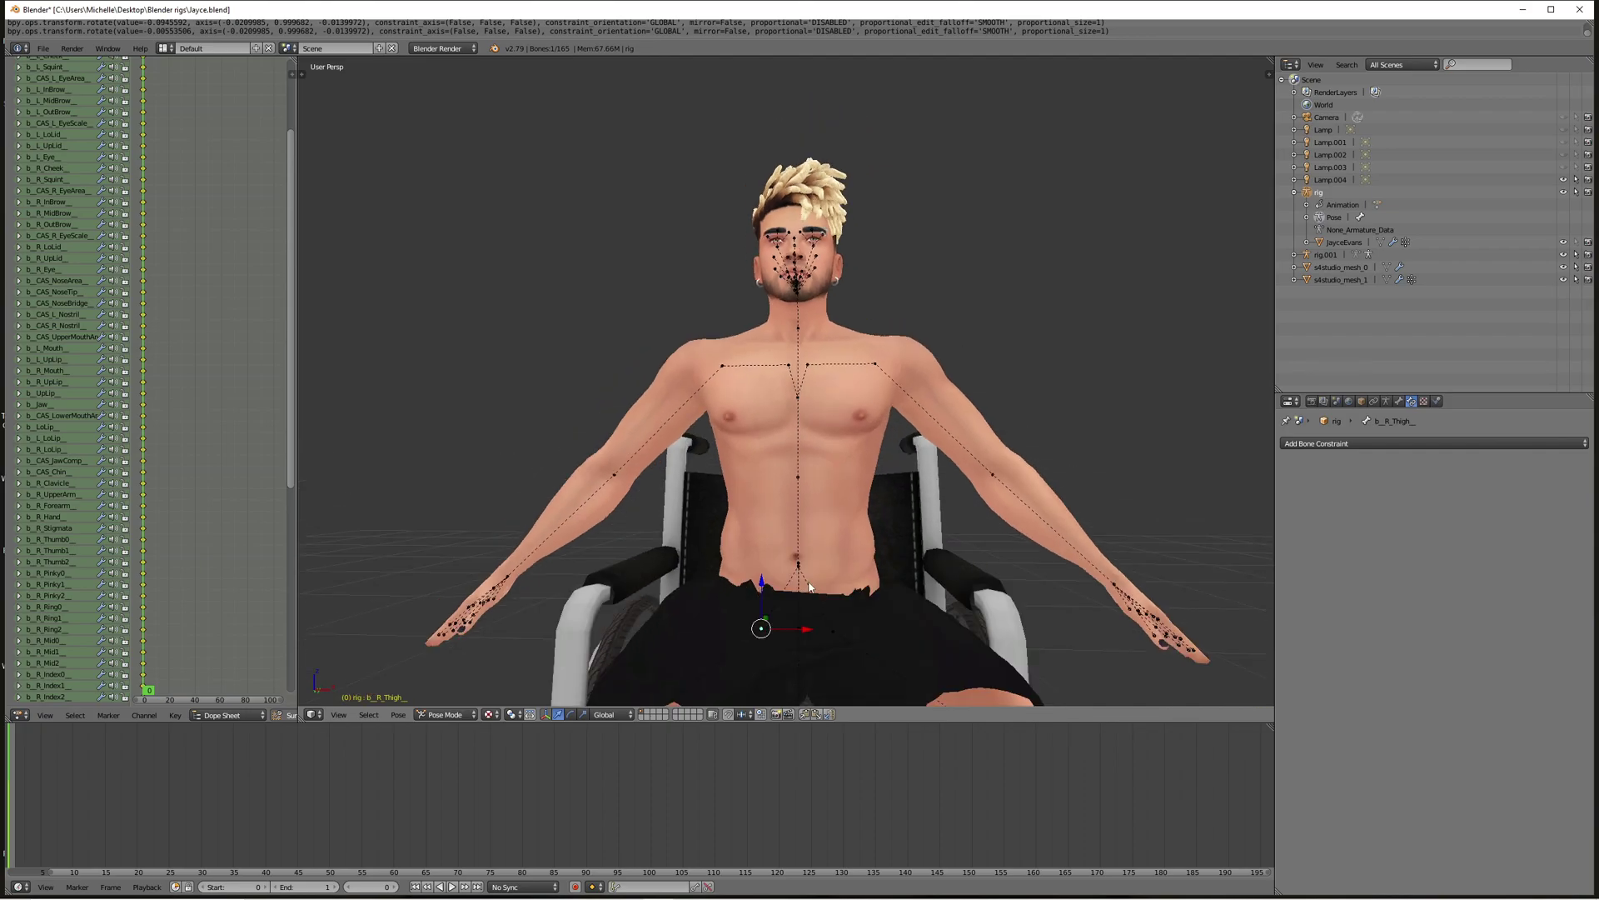
scroll(793, 503, up, 6)
right_click(780, 626)
scroll(790, 605, down, 3)
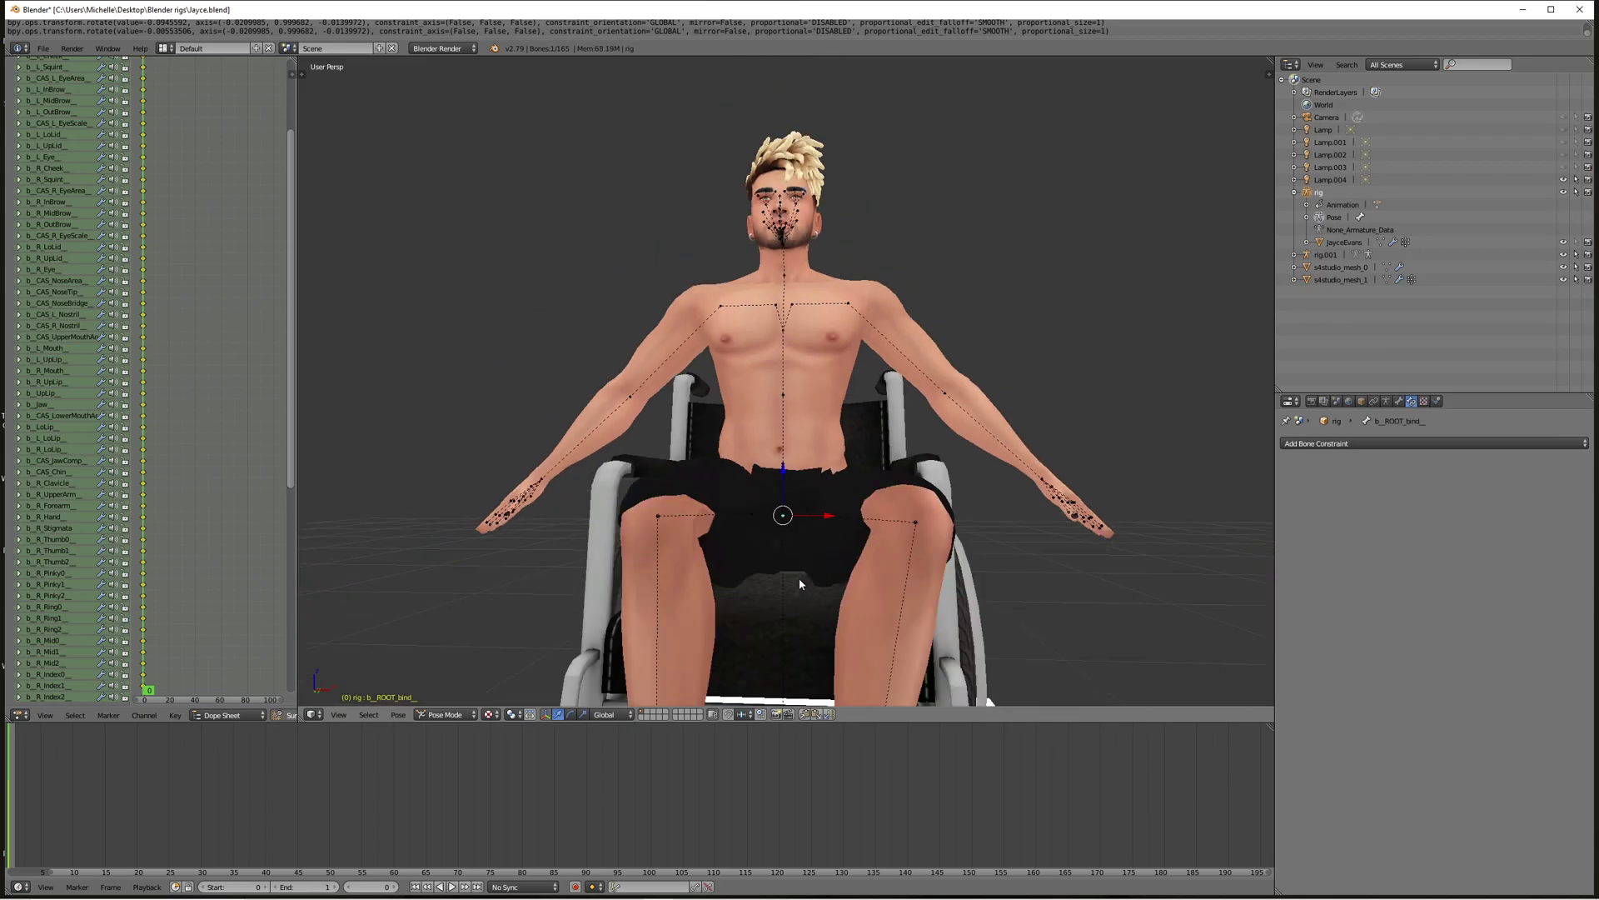
Lower the root bone about 0.05 along Z so the body sinks deeper into the seat.
scroll(798, 577, down, 1)
middle_drag(798, 575, 686, 583)
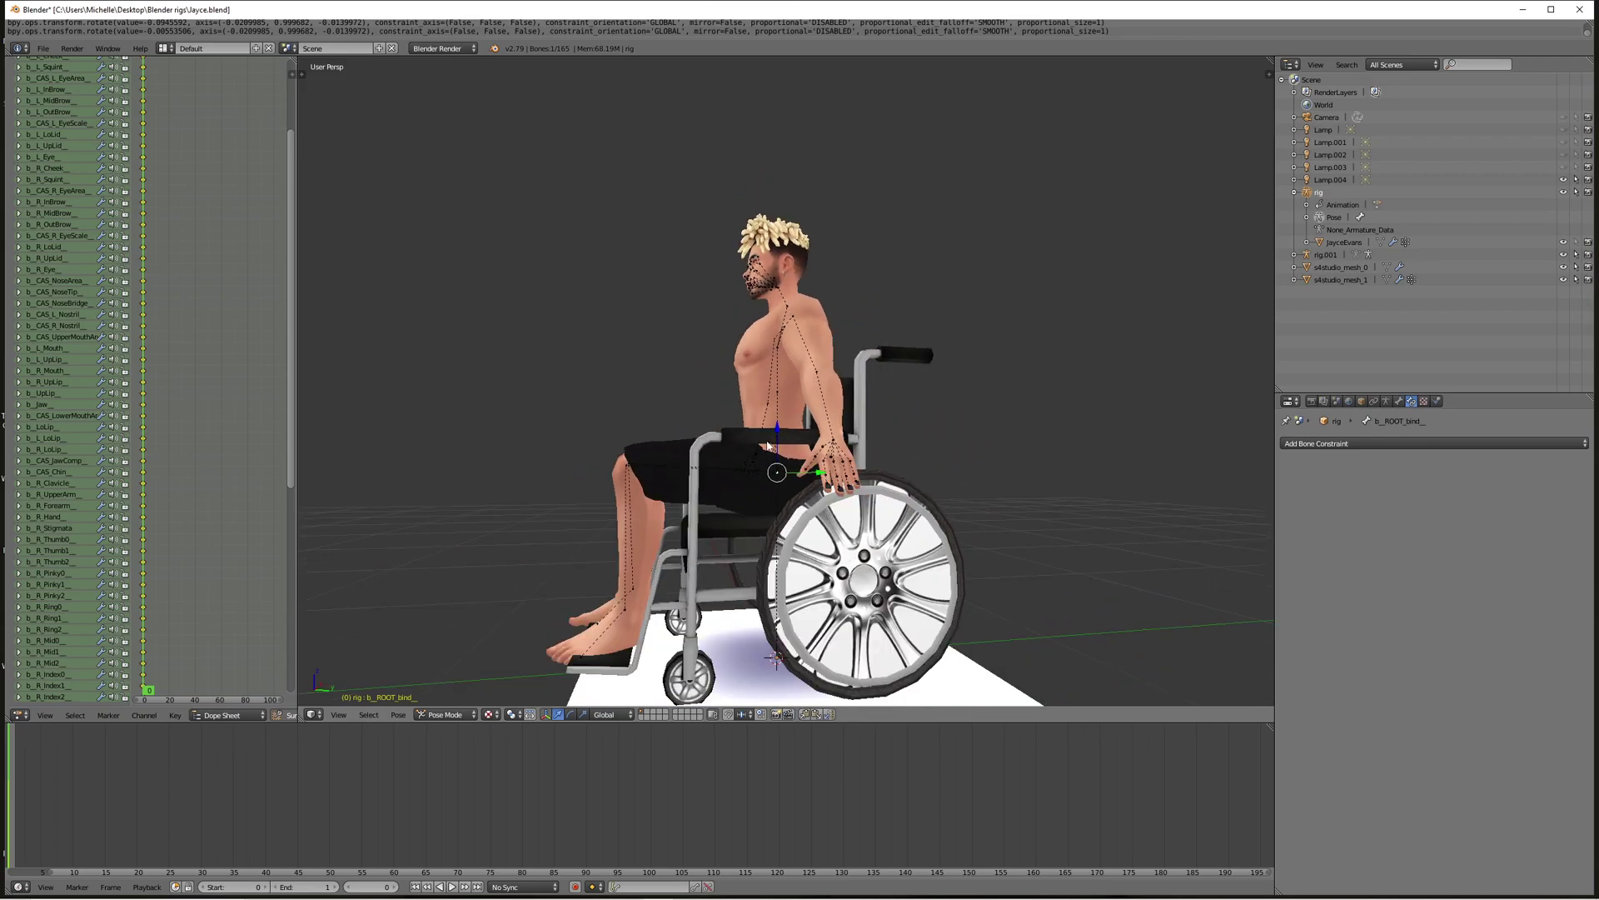
scroll(779, 434, down, 1)
middle_drag(779, 434, 787, 454)
scroll(787, 454, up, 1)
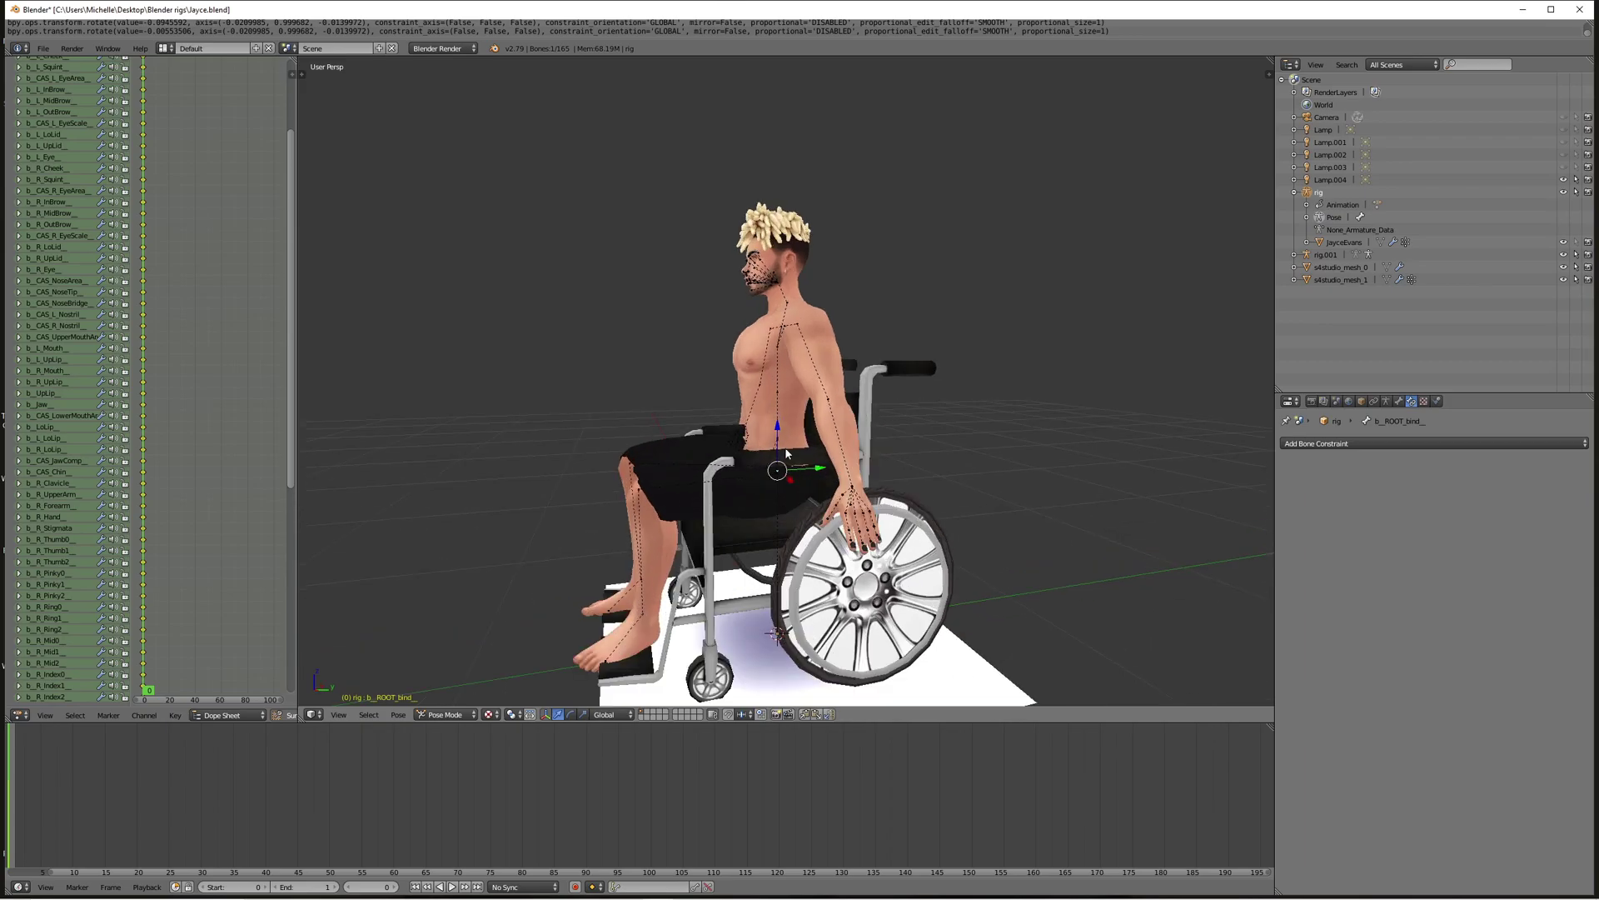
drag(779, 426, 783, 443)
middle_drag(783, 443, 880, 426)
Lift the left and right foot bones back onto their footrests, raising the right about 0.06.
right_click(801, 619)
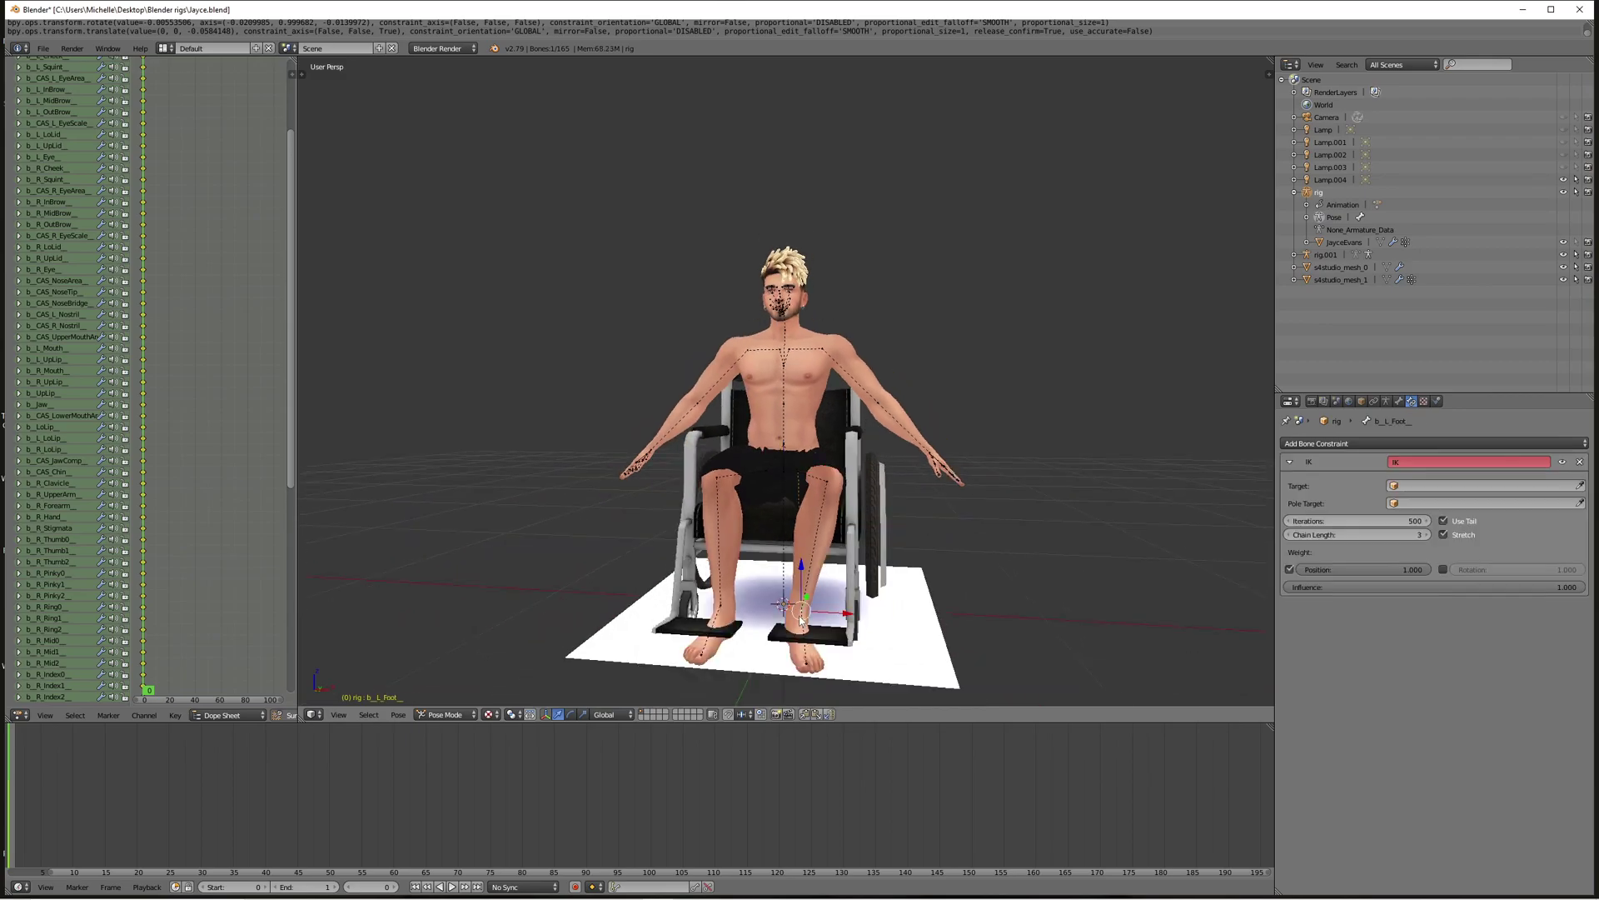
key(g)
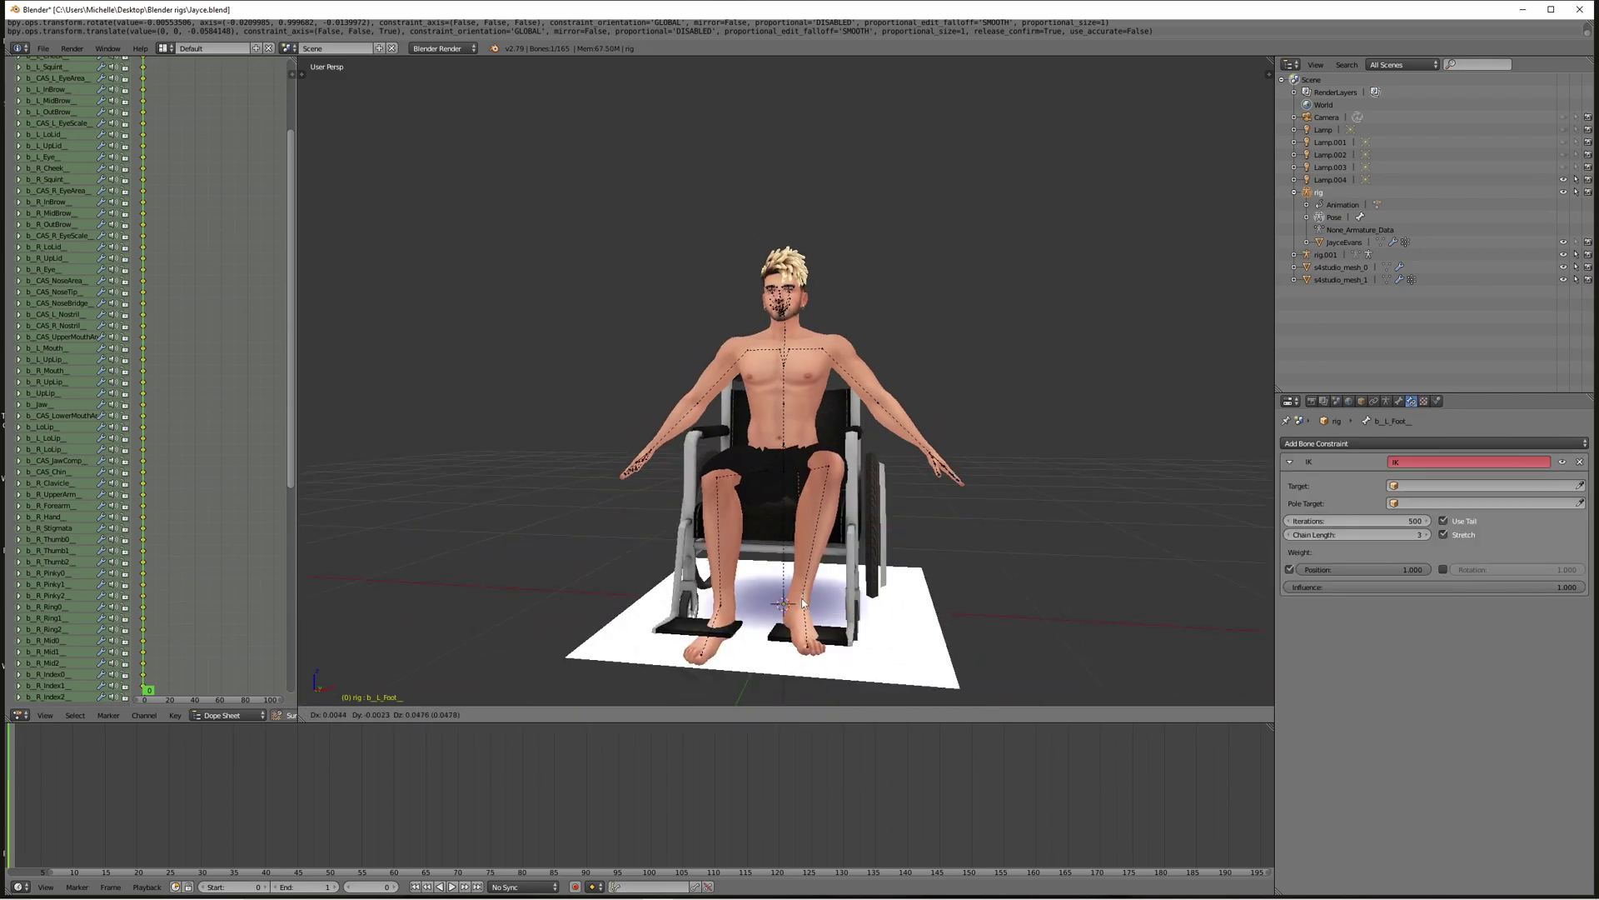
click(802, 601)
right_click(723, 611)
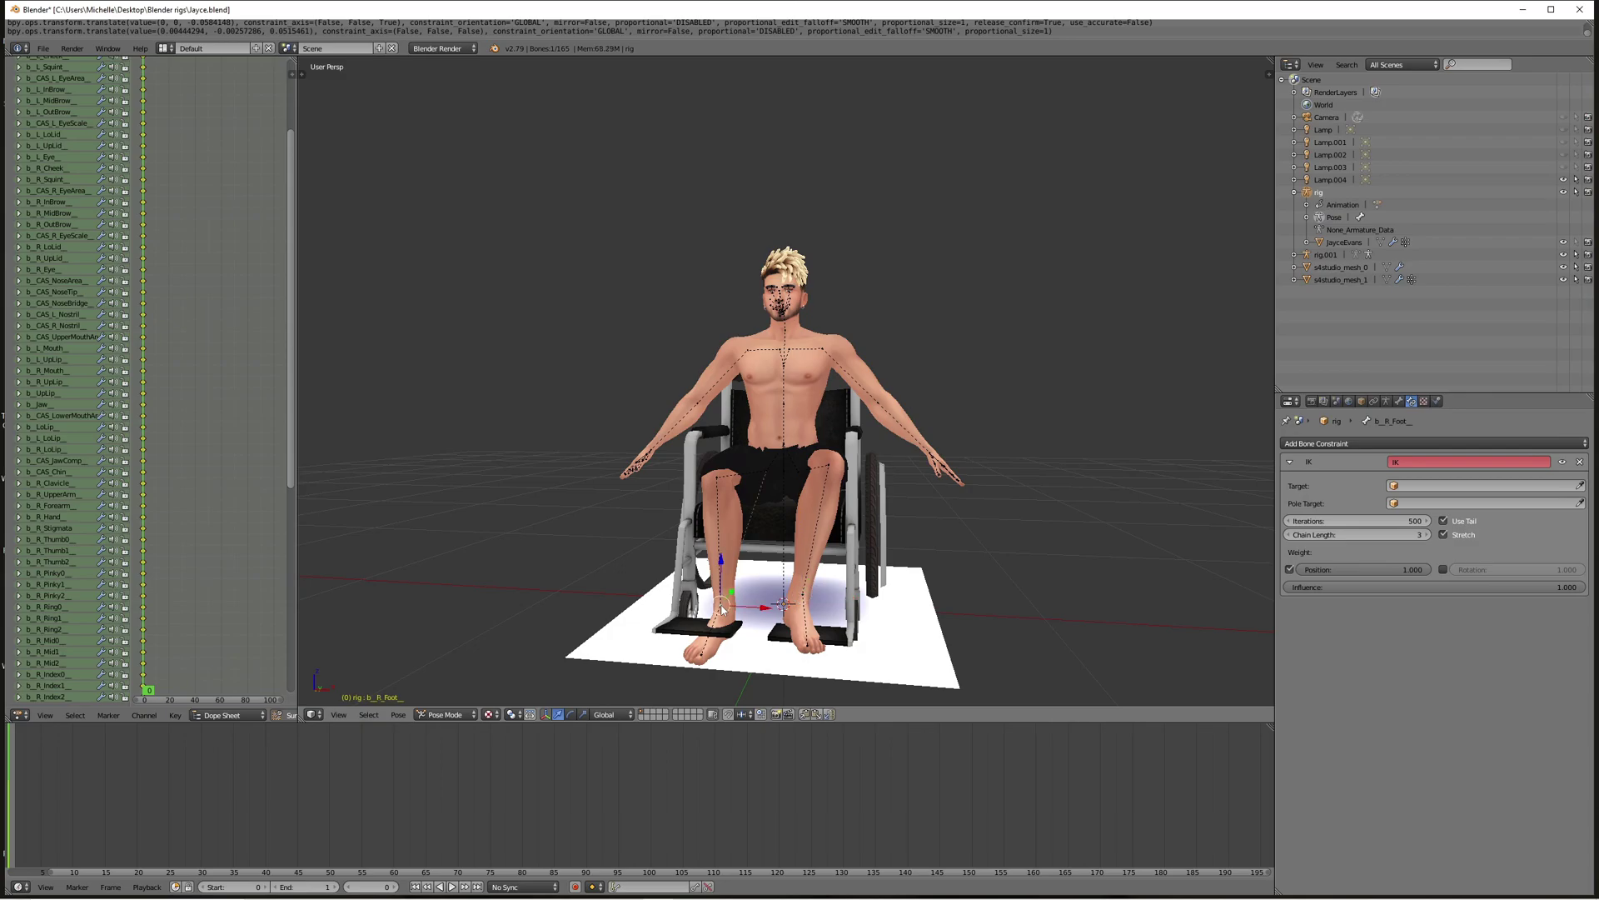
key(g)
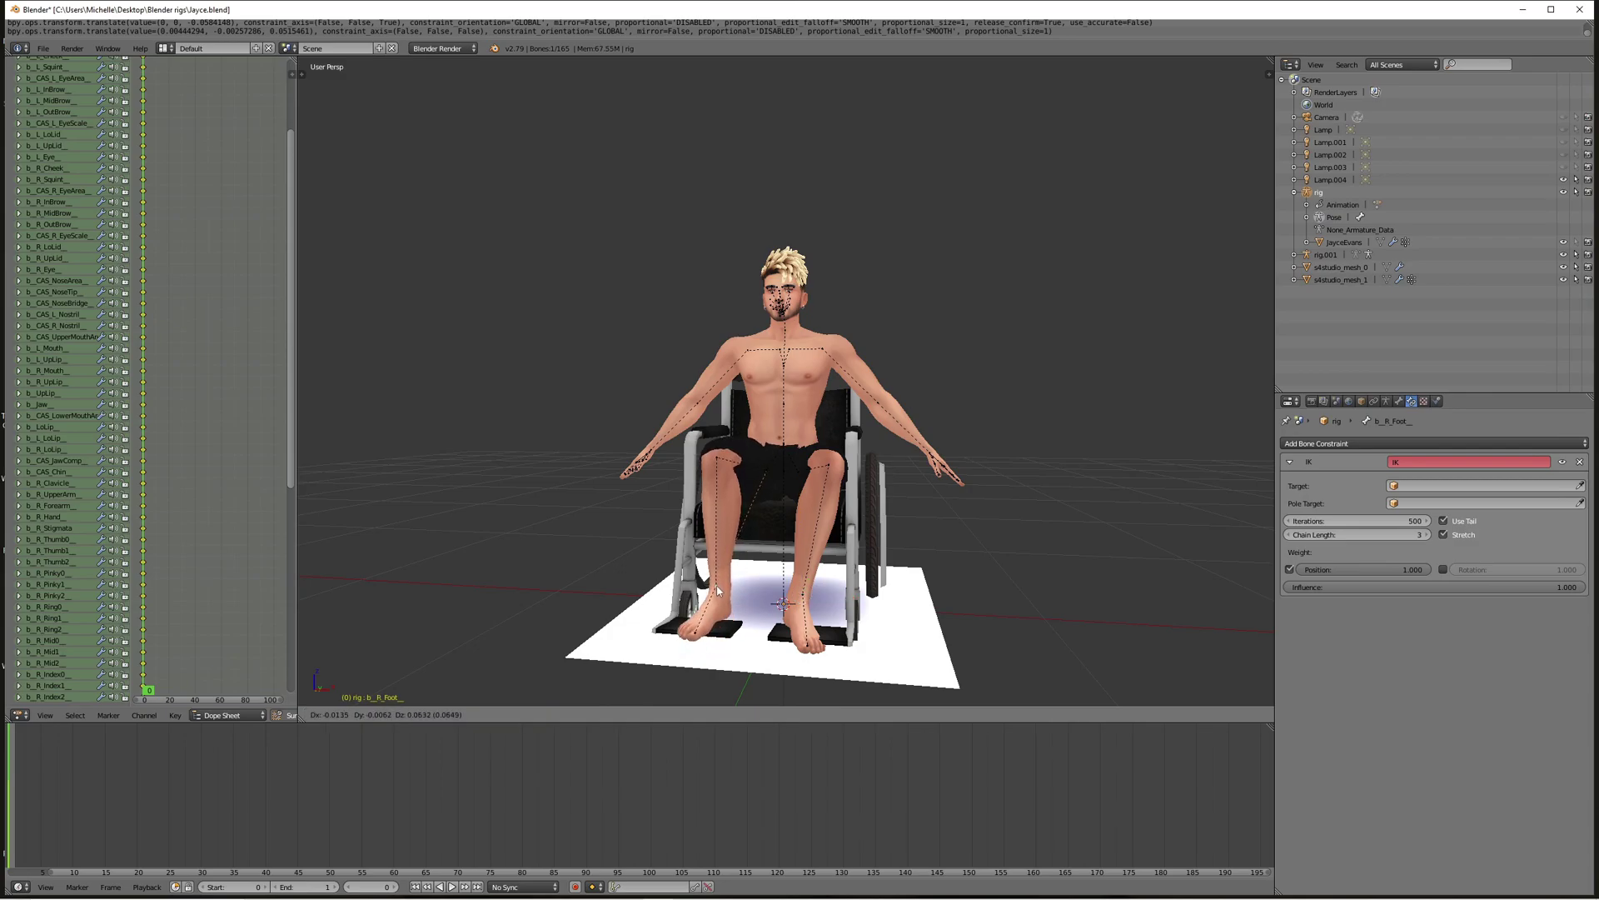
click(716, 587)
middle_drag(717, 587, 766, 614)
scroll(766, 614, up, 2)
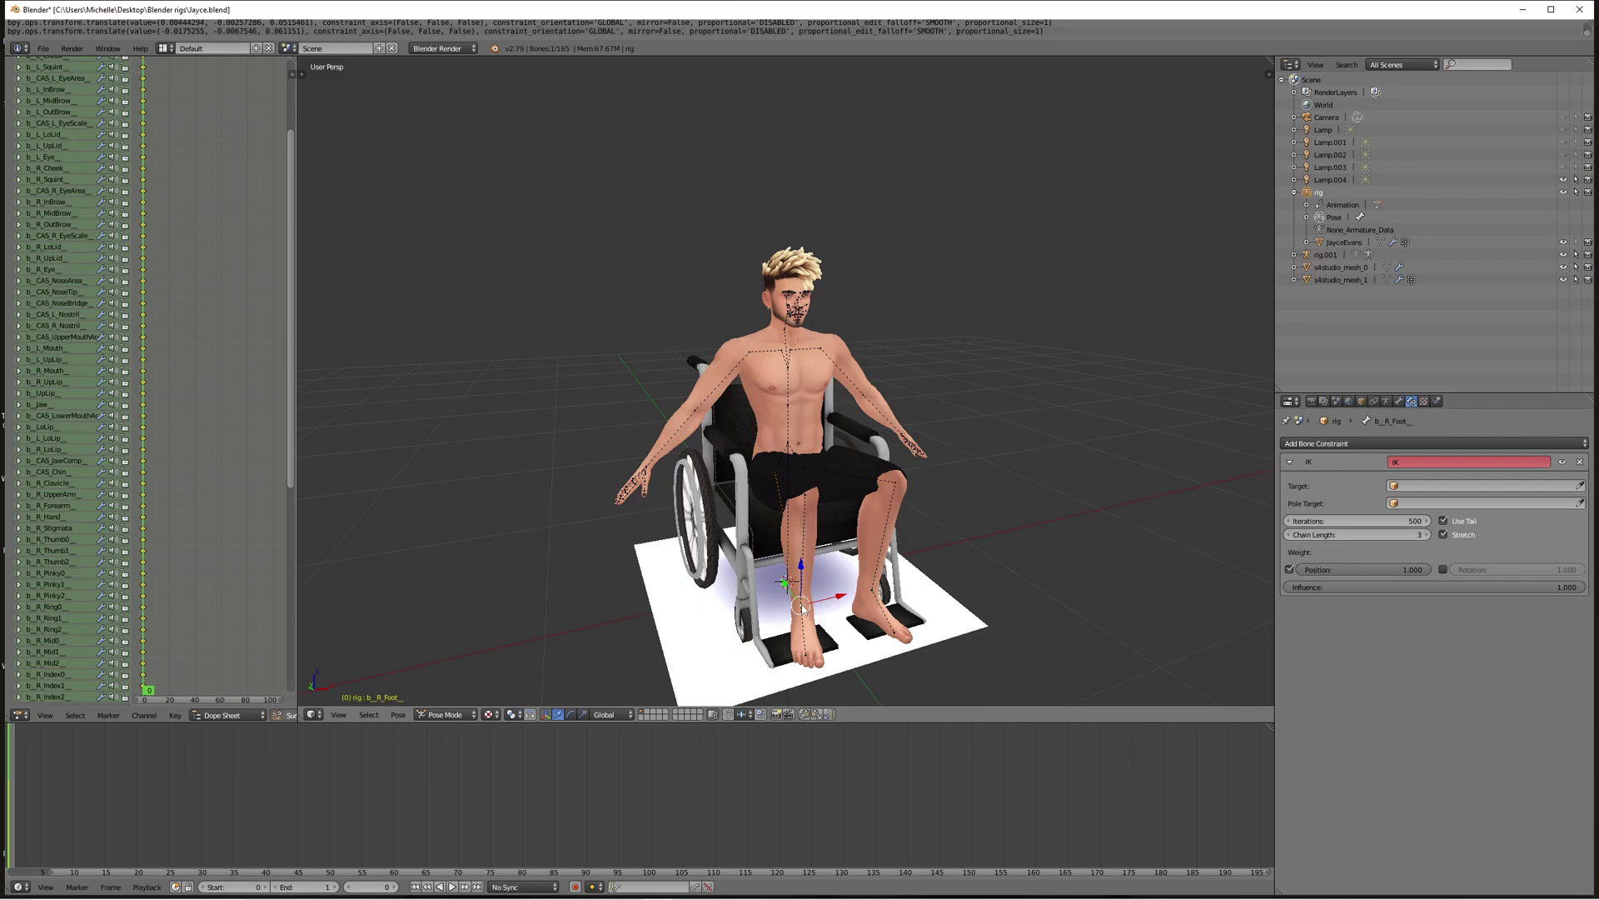
middle_drag(825, 565, 793, 547)
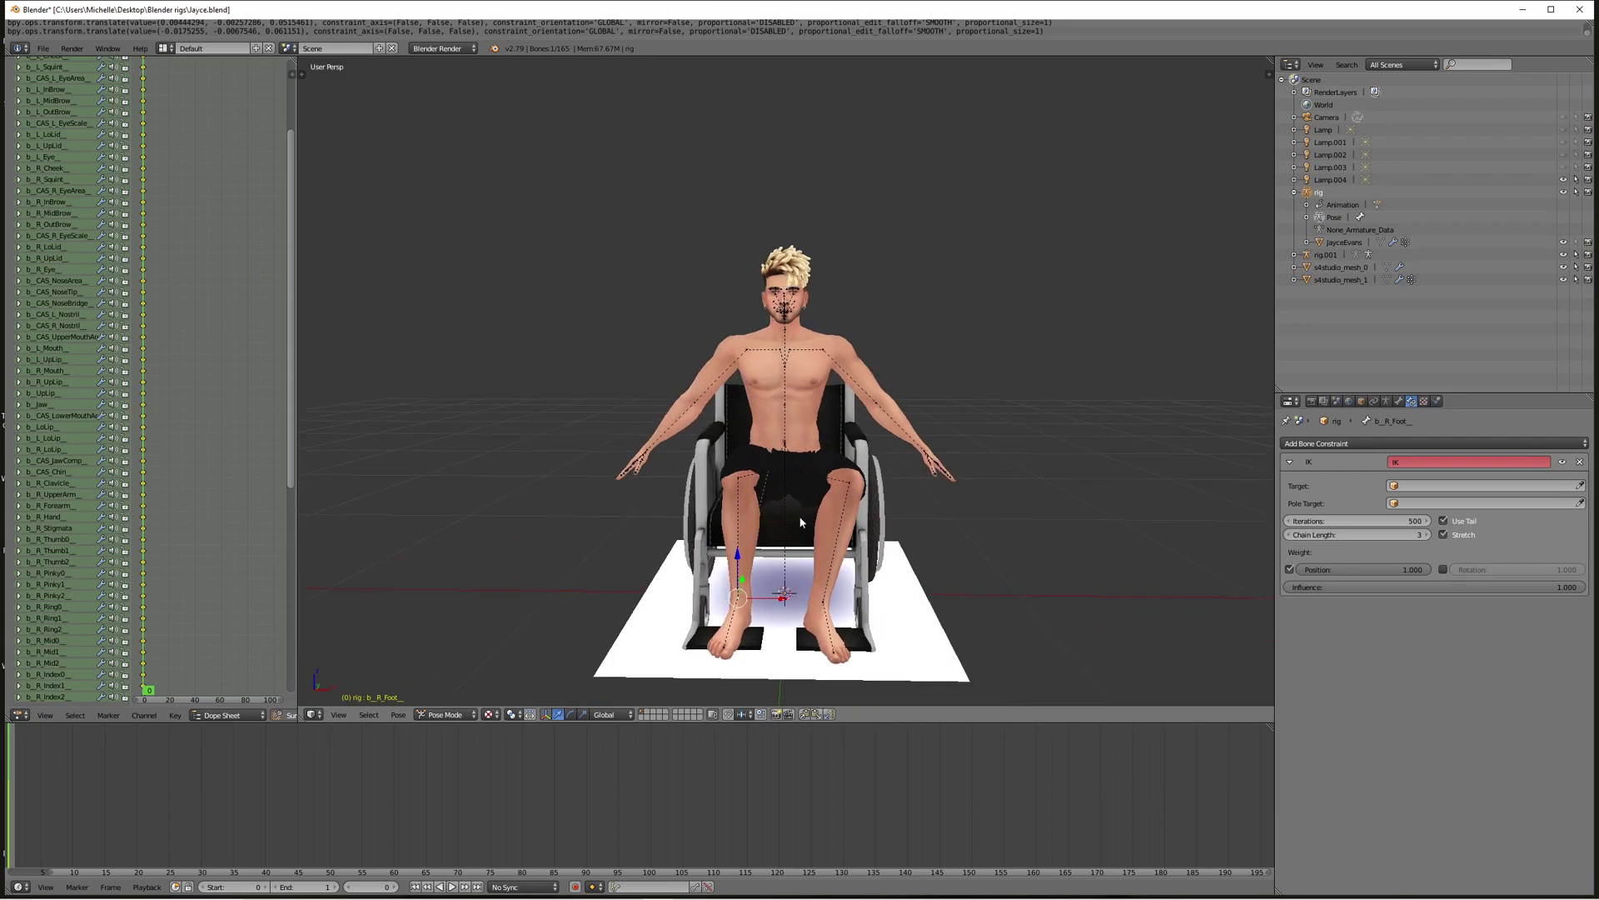
scroll(802, 520, up, 3)
Rotate the left upper arm down to the character's side.
right_click(842, 335)
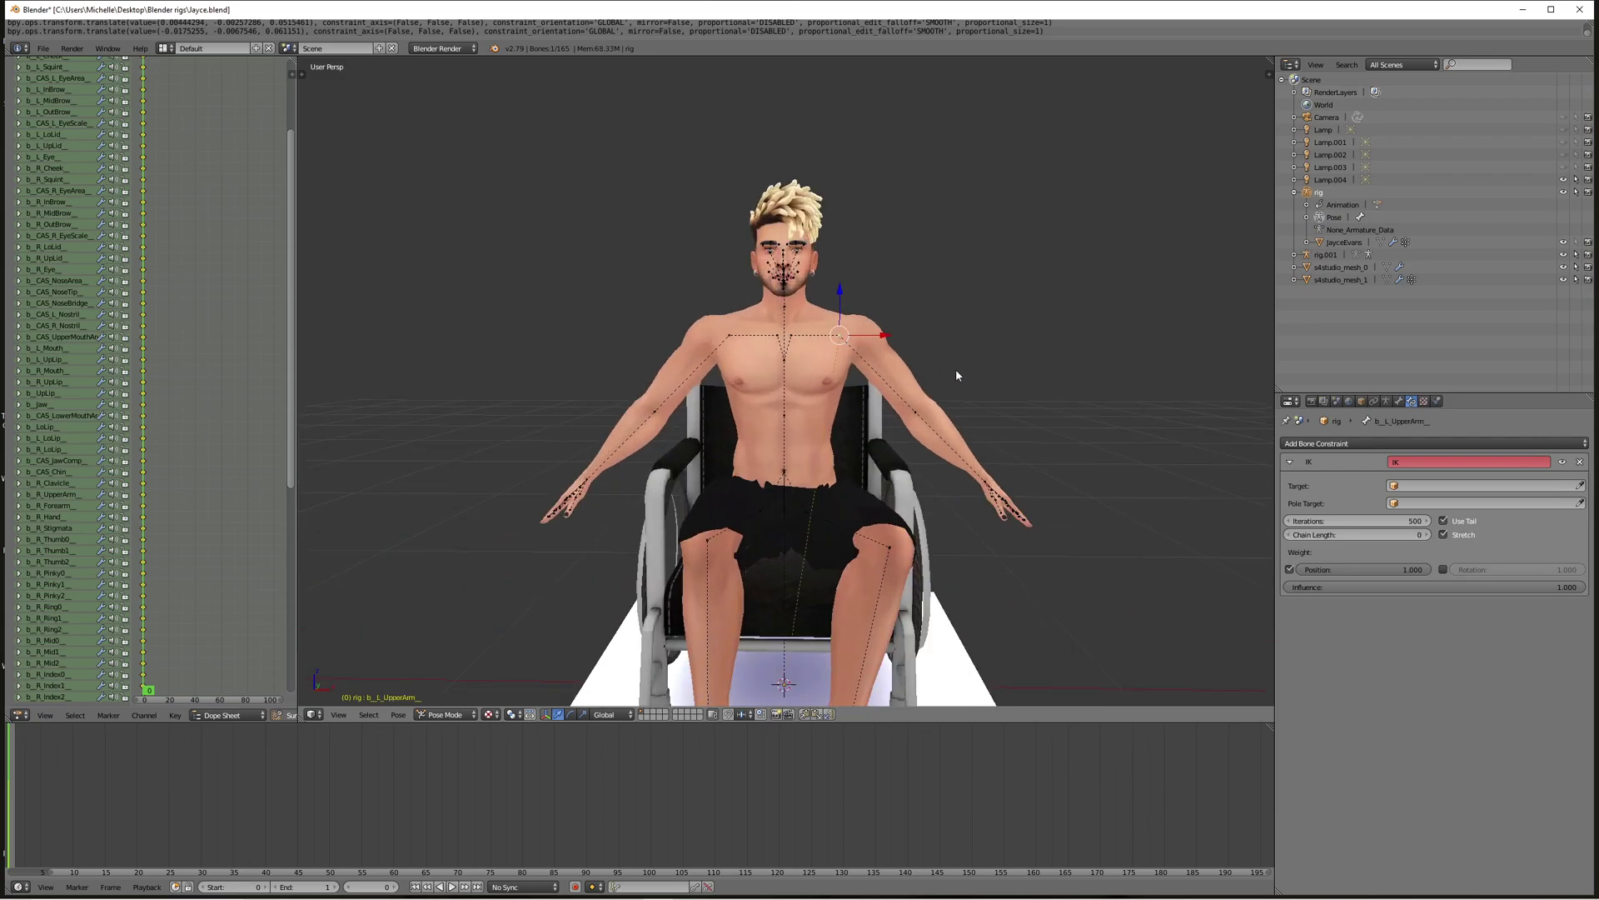
key(r)
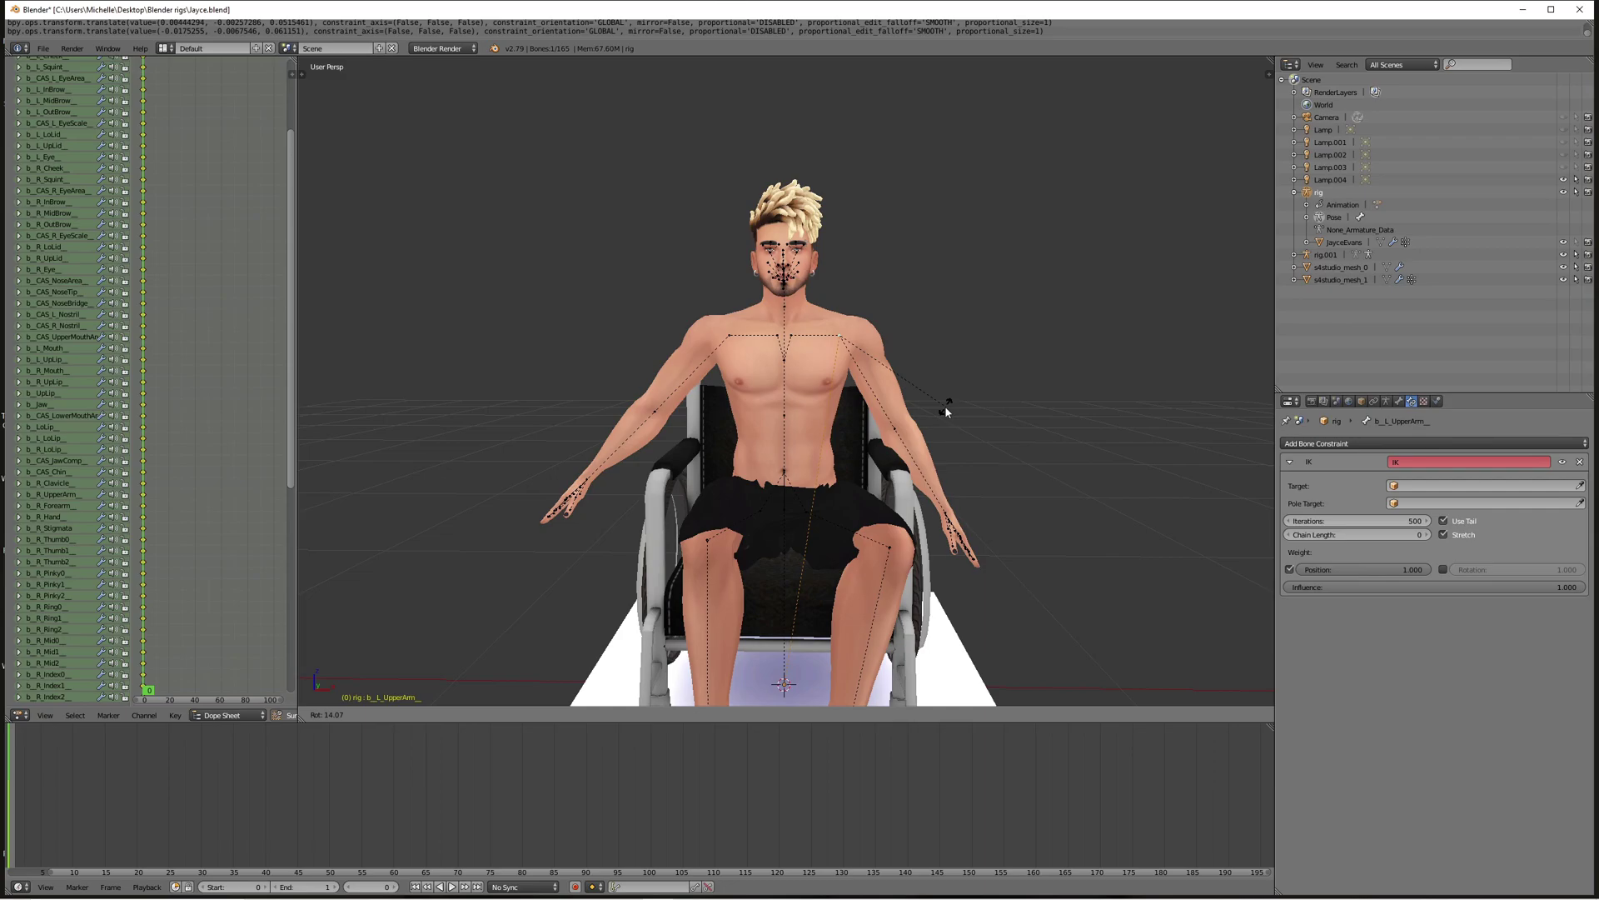
click(933, 418)
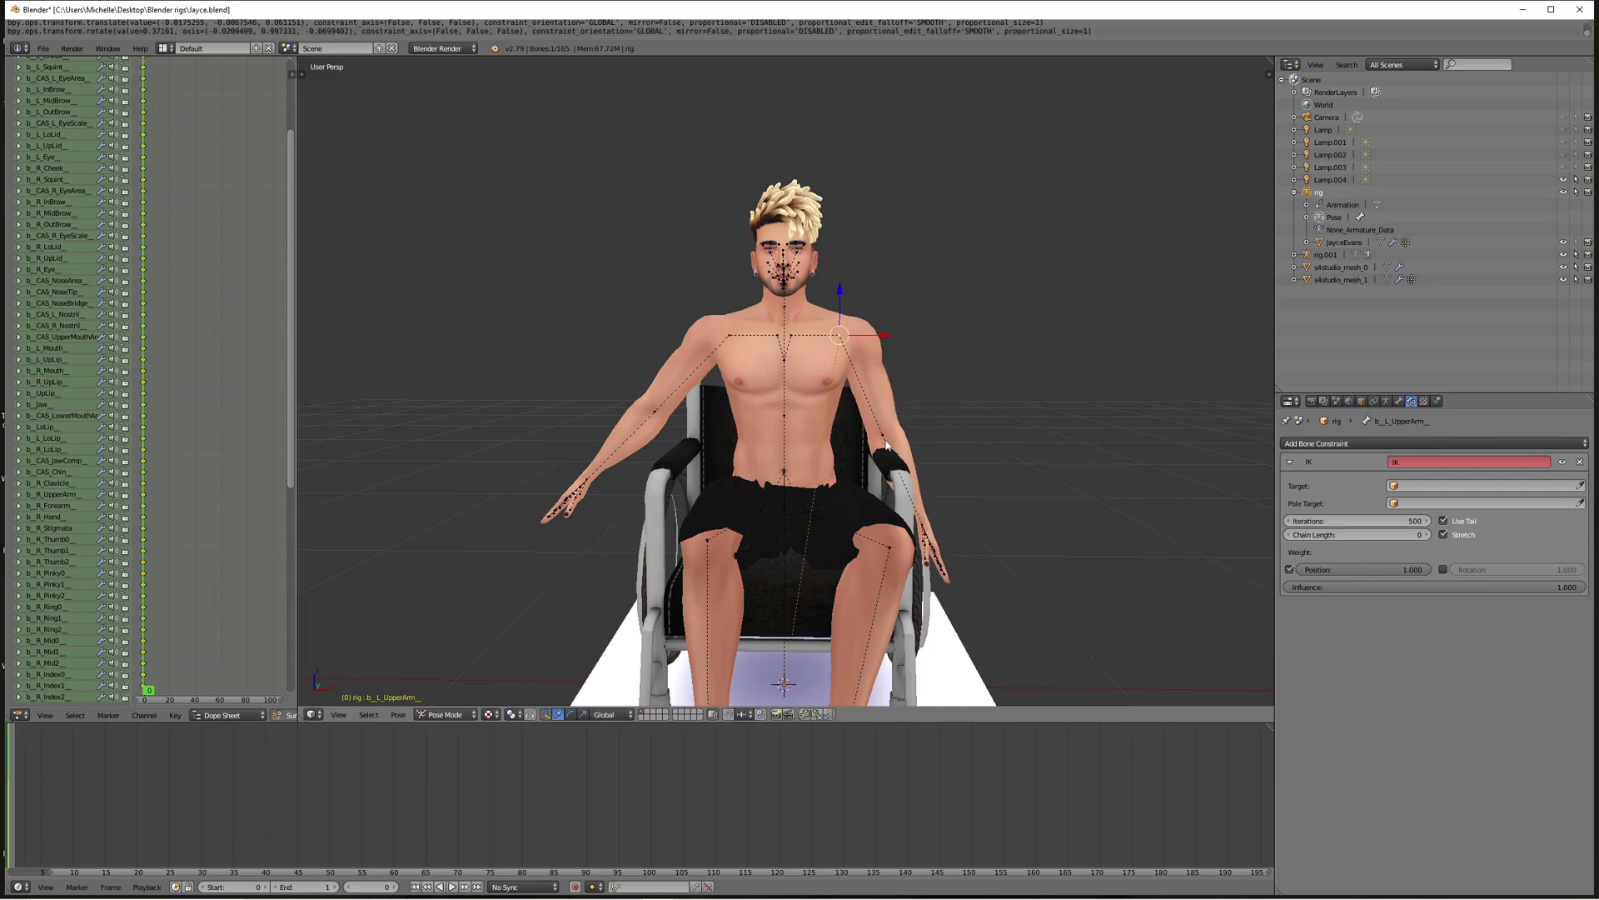
Bend the left forearm forward so the hand rests toward the thigh.
right_click(879, 446)
right_click(885, 442)
middle_drag(916, 439, 790, 512)
key(r)
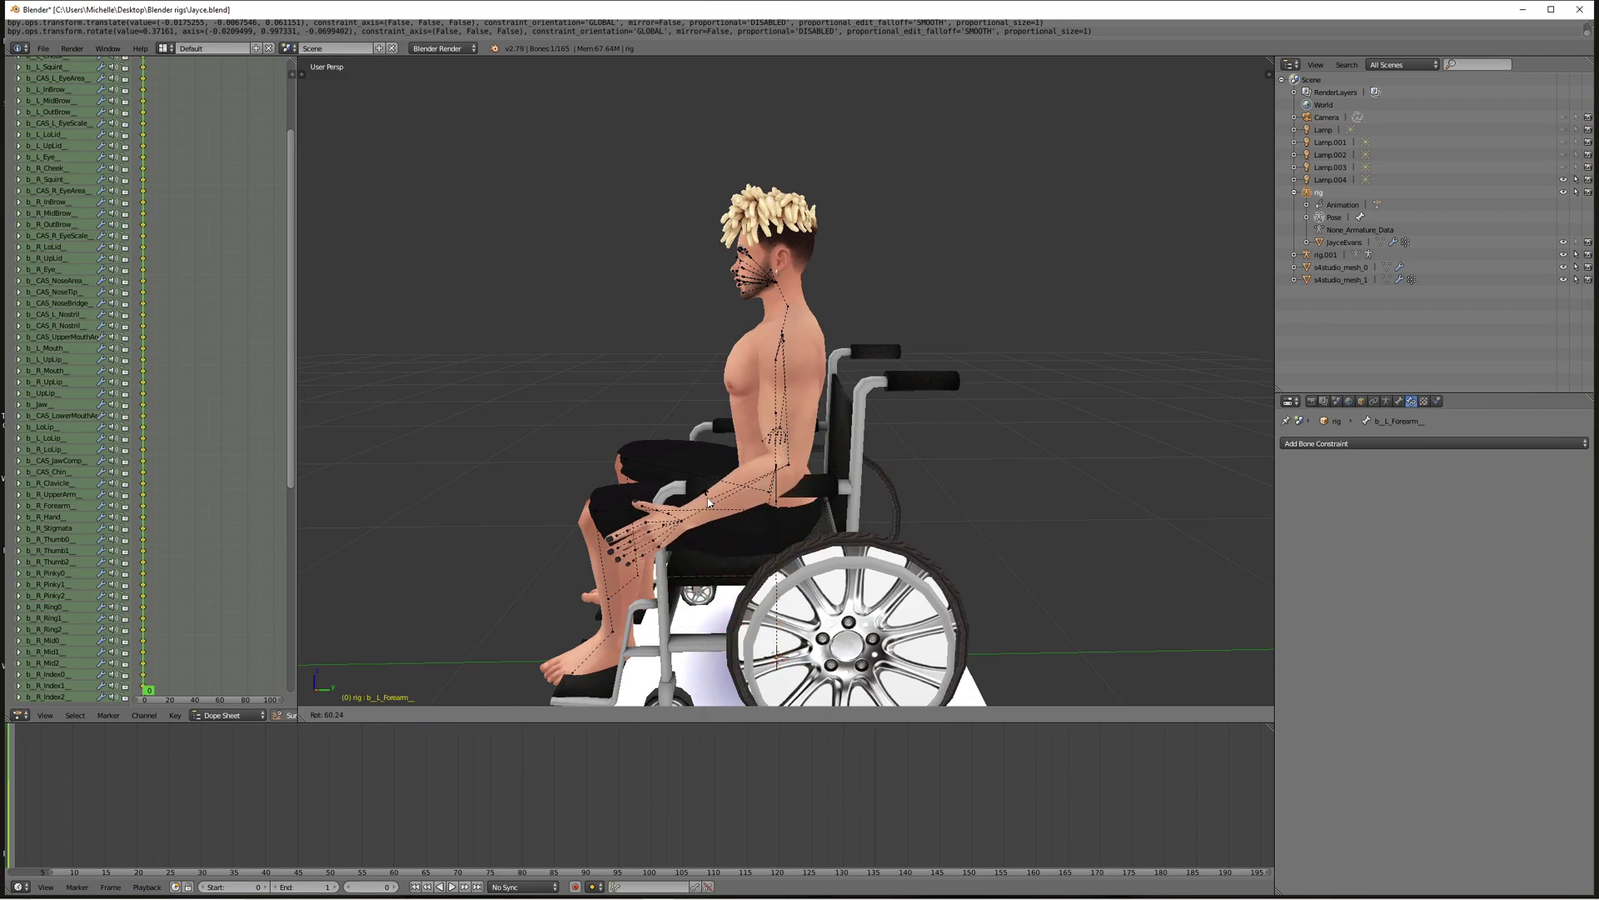
click(696, 475)
middle_drag(697, 475, 865, 485)
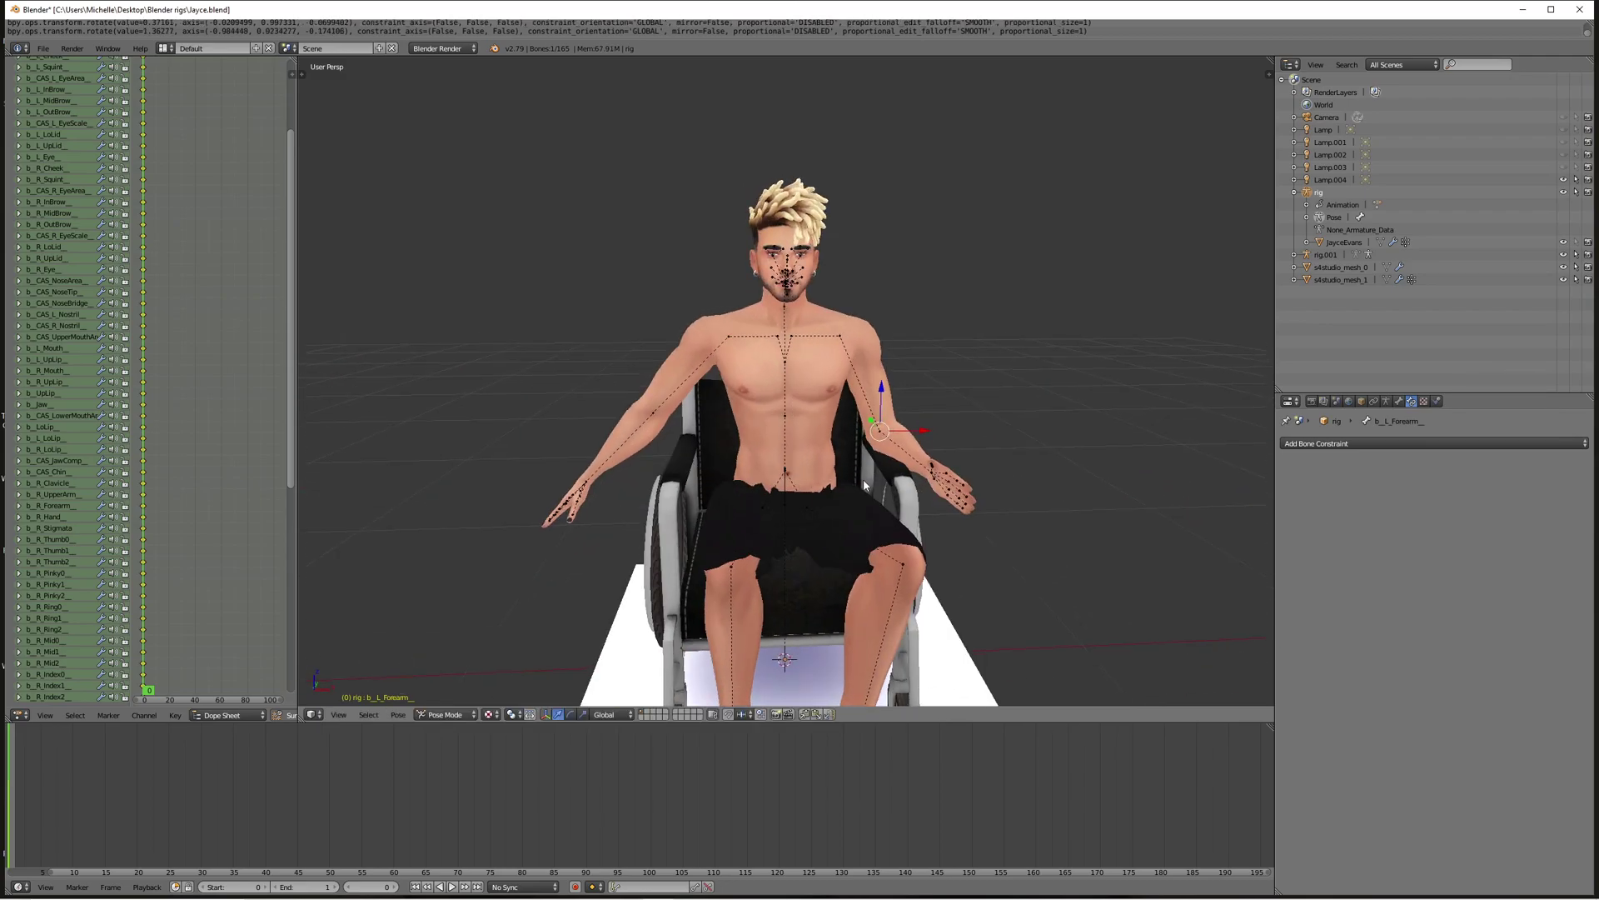
key(r)
key(r)
click(850, 482)
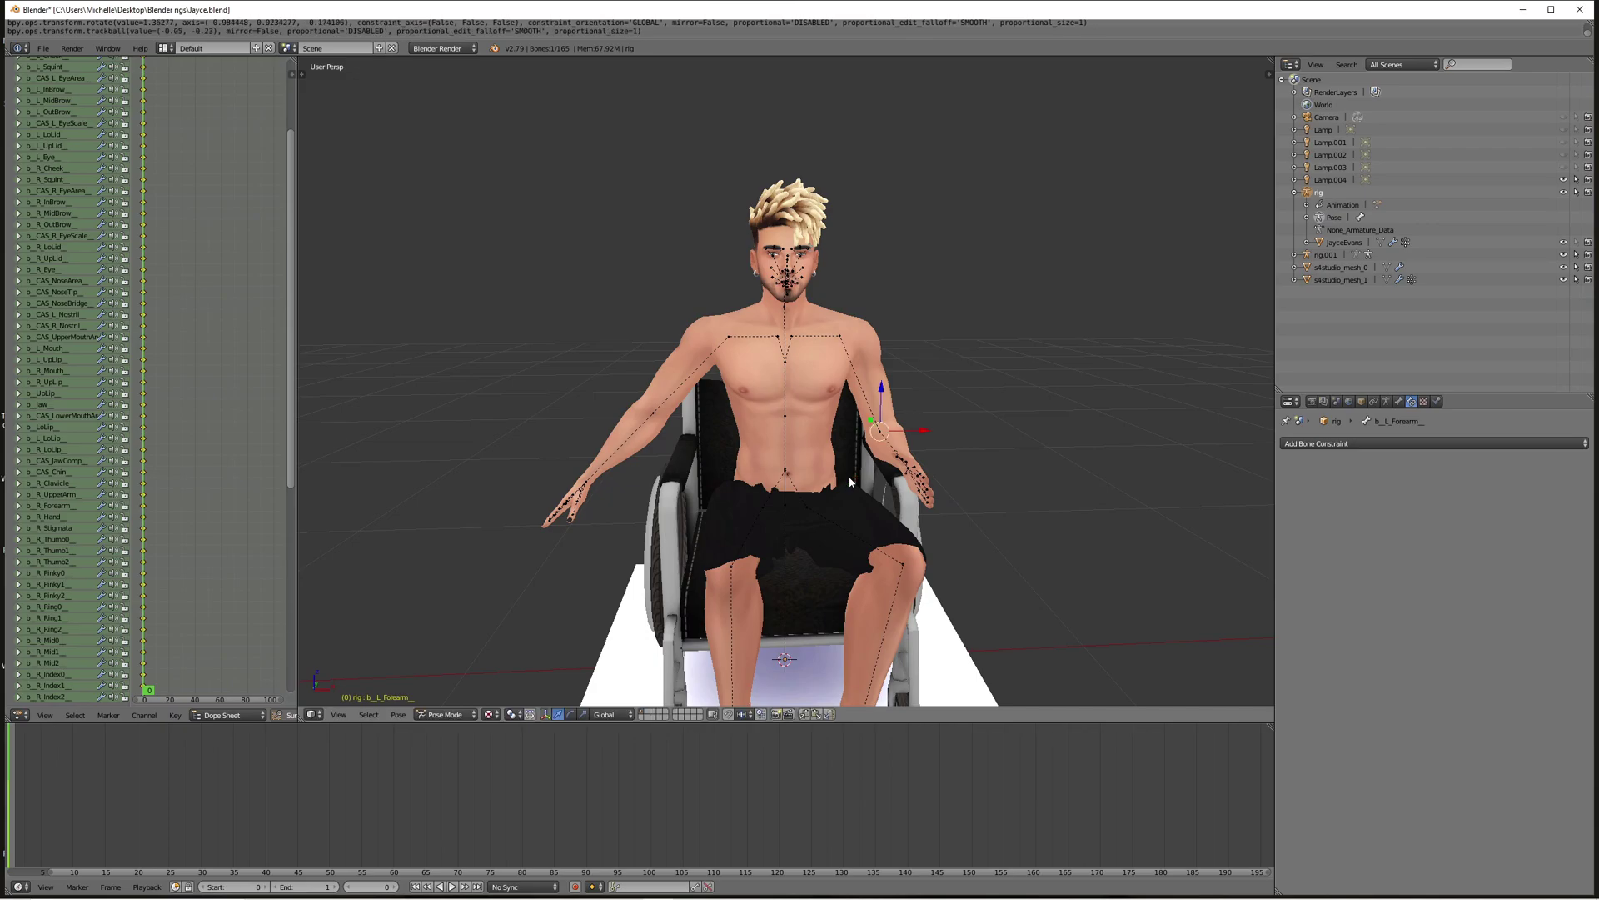
right_click(728, 343)
key(r)
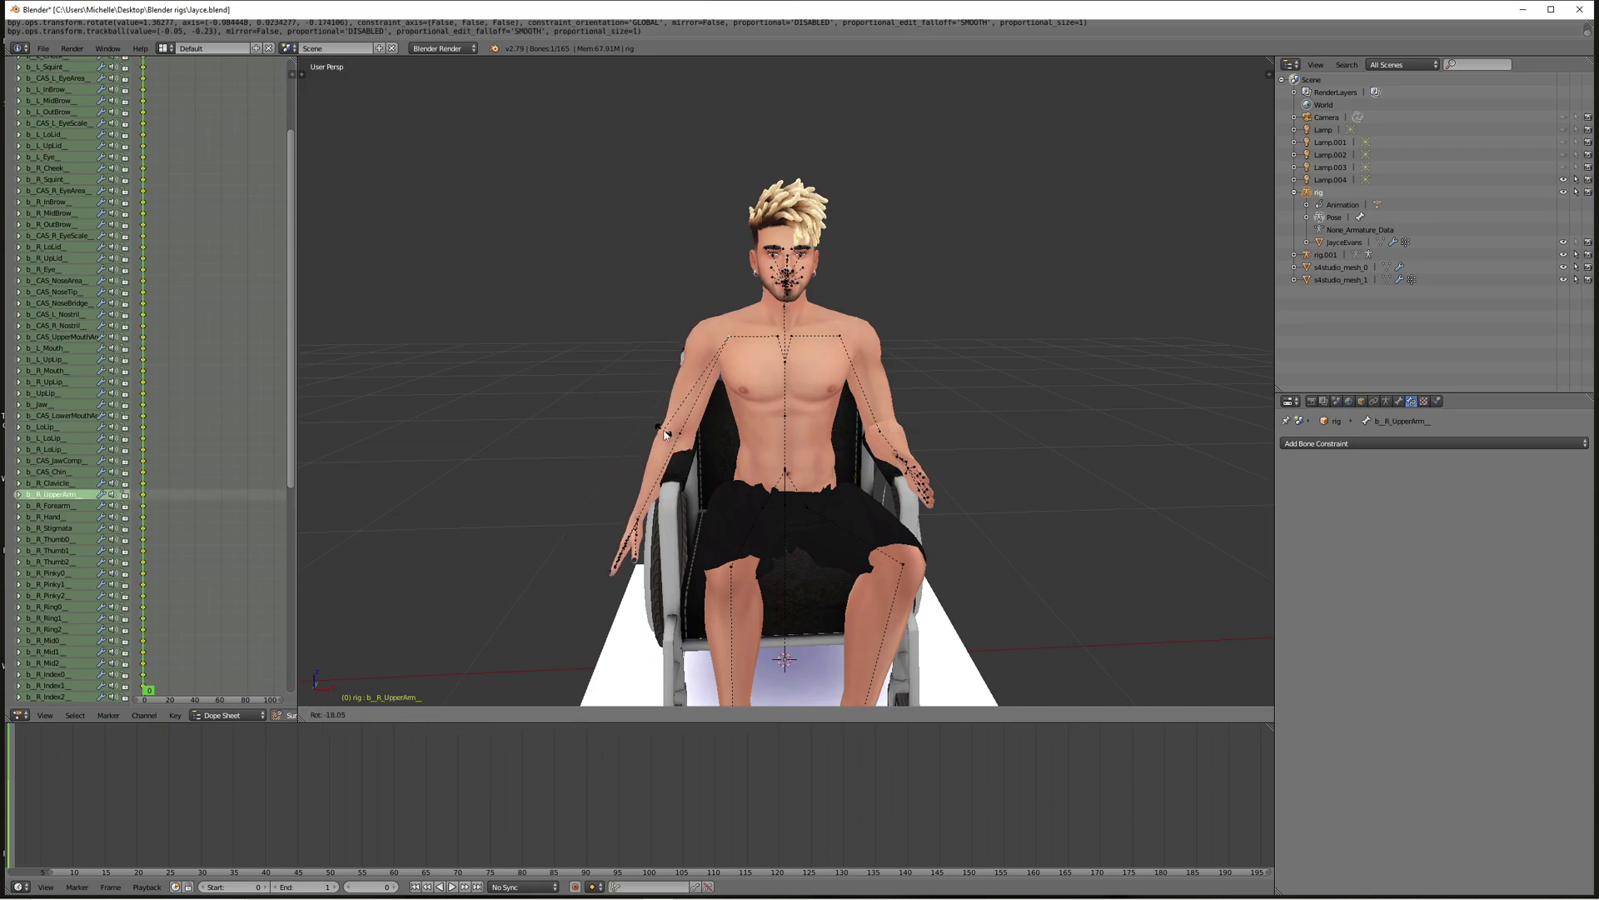
Lower the right upper arm and swing the right forearm up to rest on the lap.
click(665, 434)
middle_drag(667, 434, 769, 470)
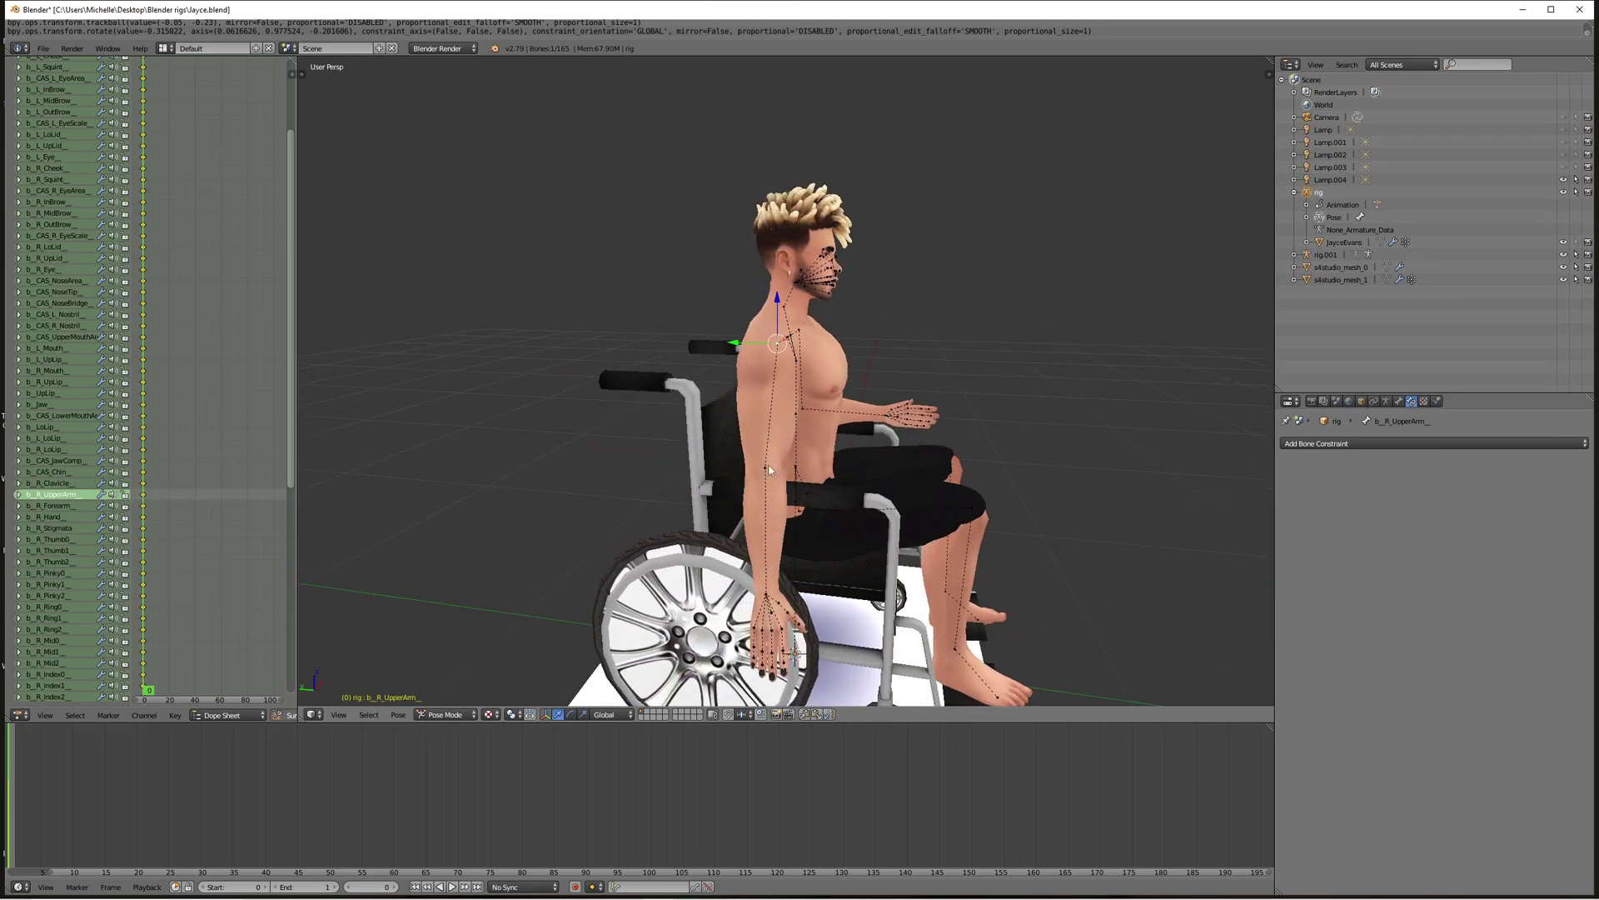
right_click(769, 470)
key(r)
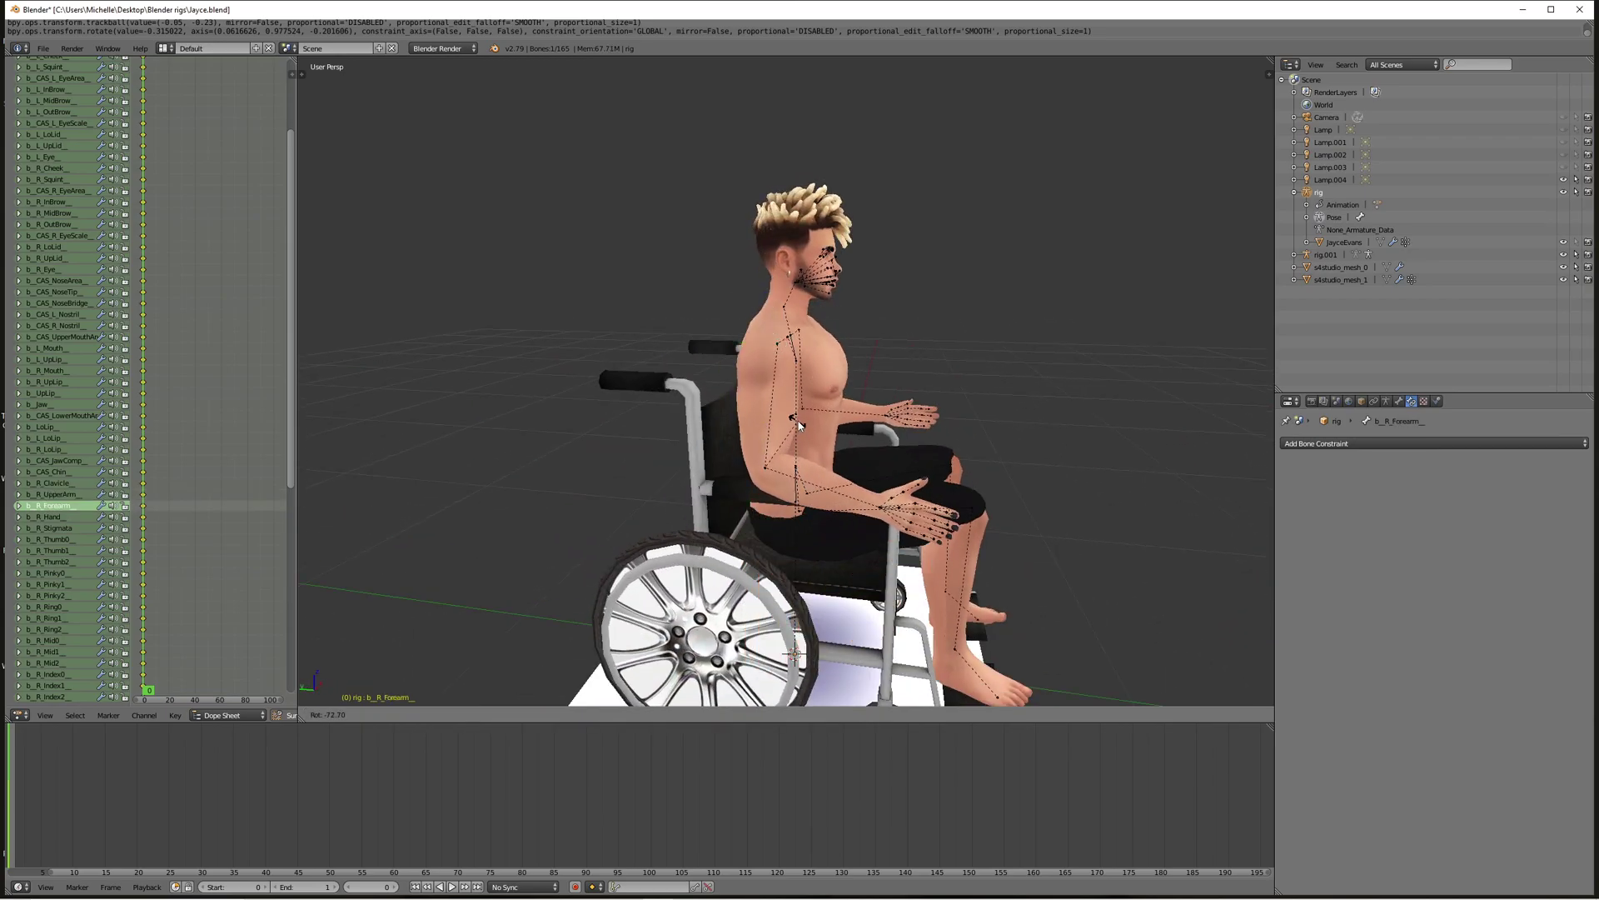
click(796, 418)
middle_drag(808, 427, 700, 422)
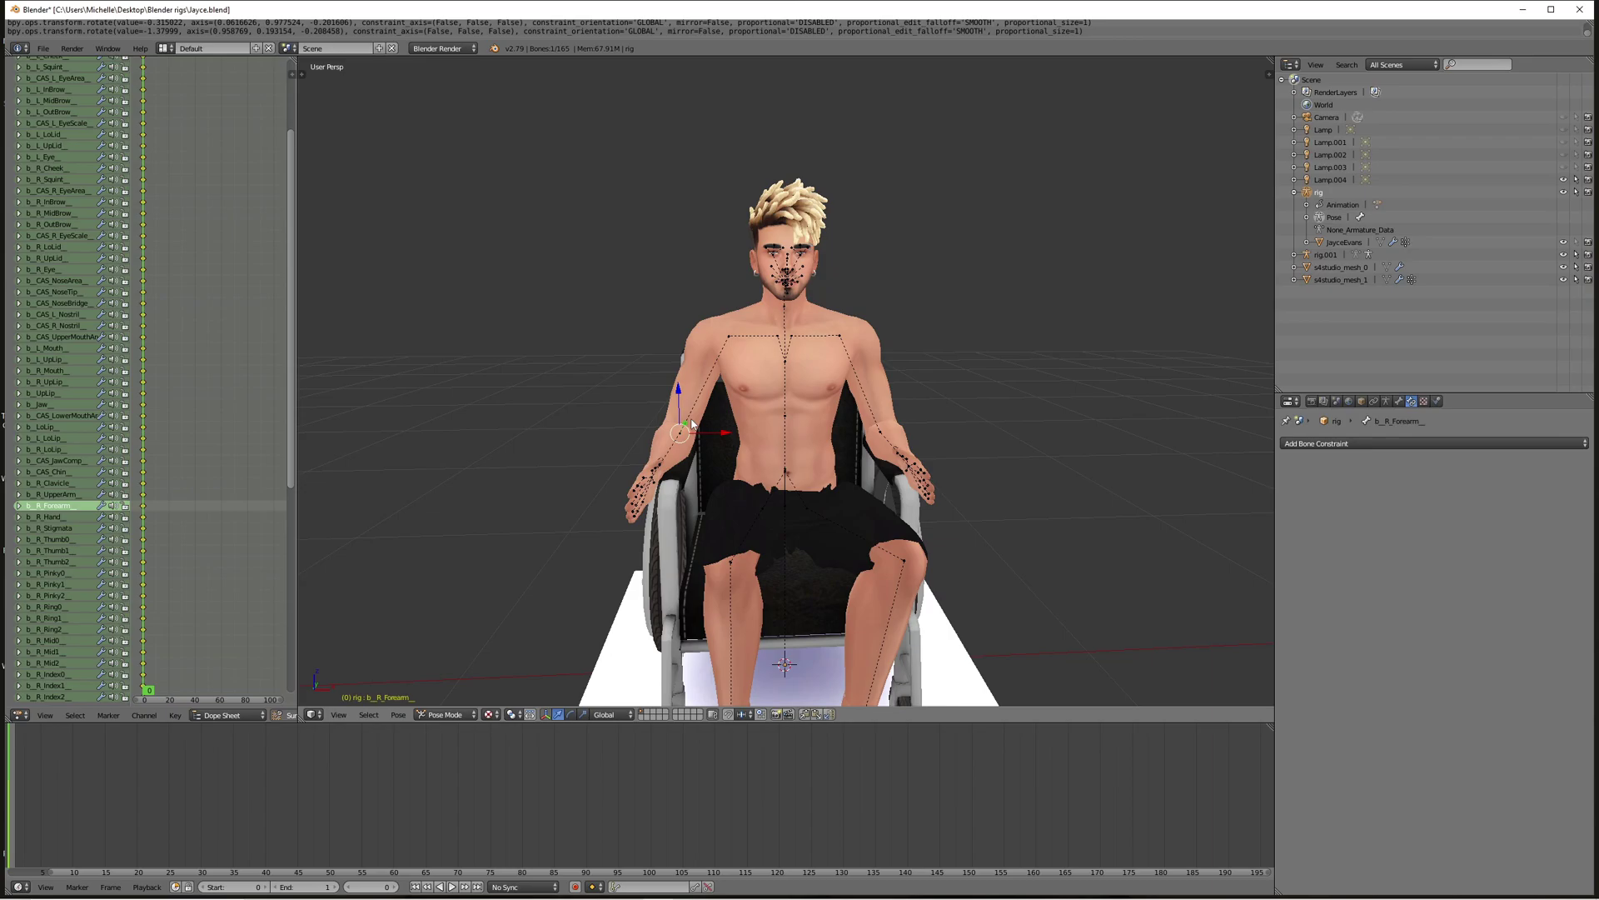
key(r)
key(r)
click(707, 412)
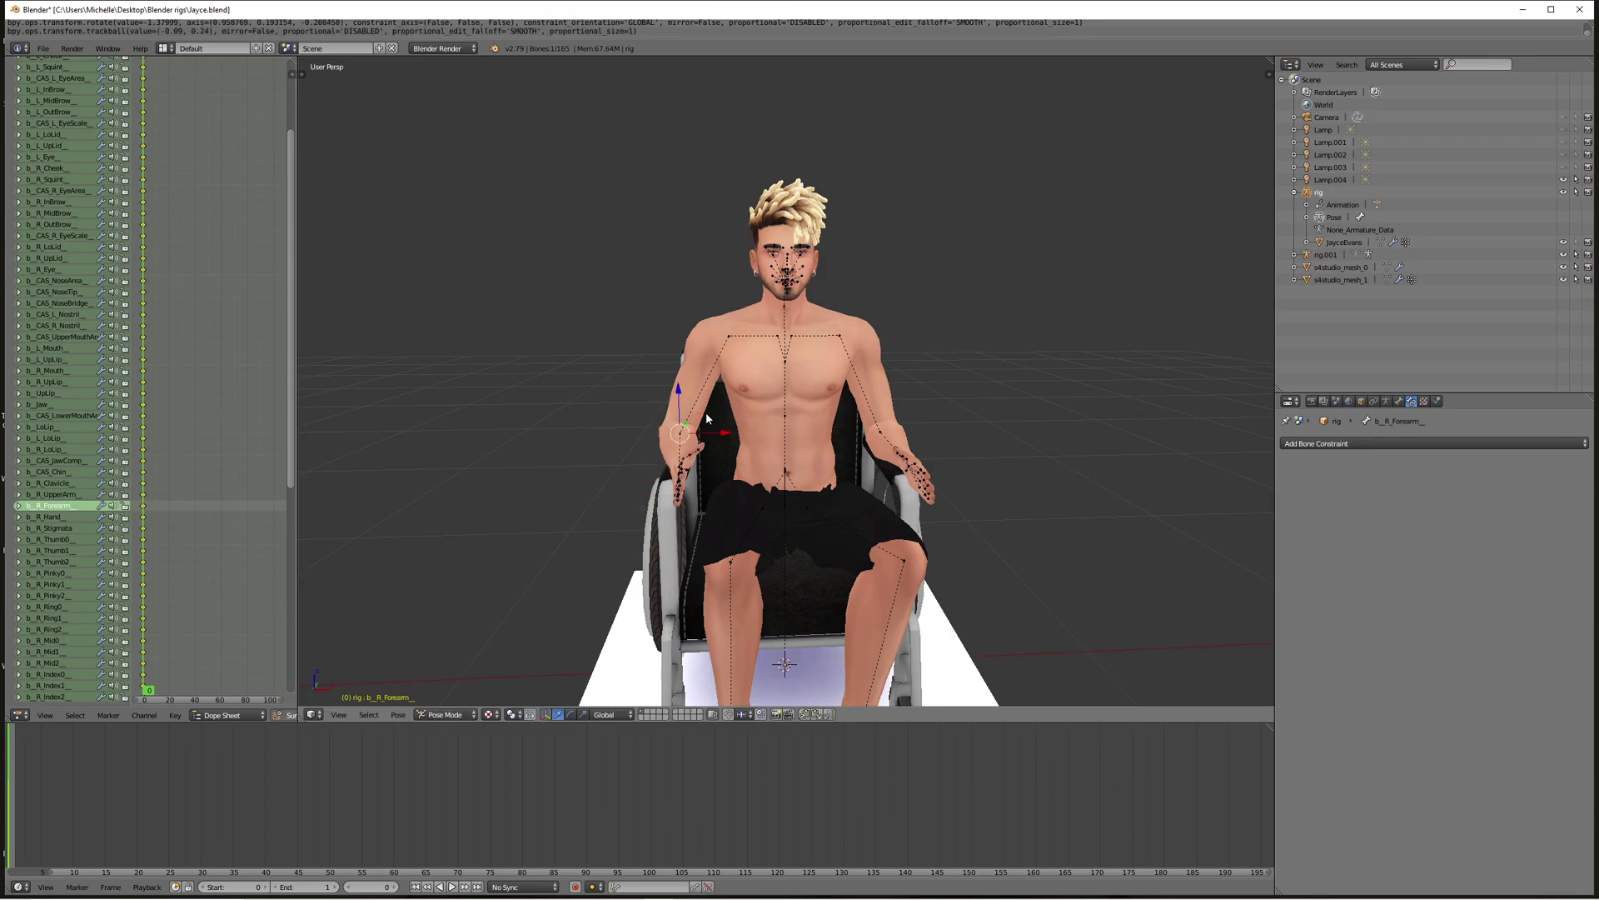
Rotate the left forearm slightly down toward the chair.
right_click(881, 434)
key(r)
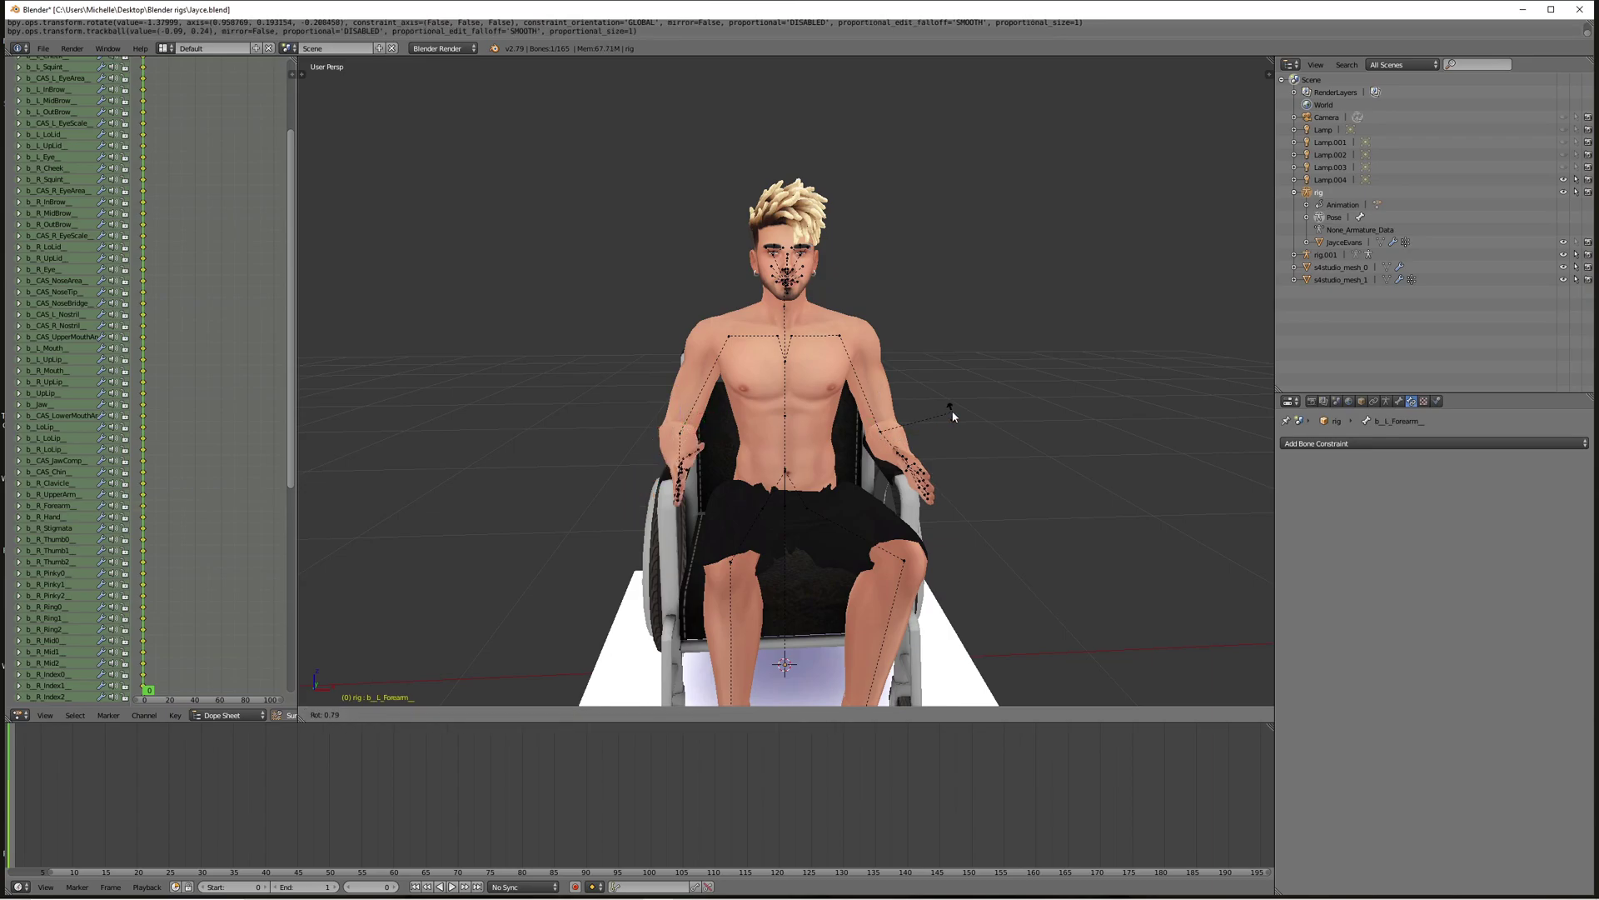
click(938, 410)
scroll(938, 409, up, 2)
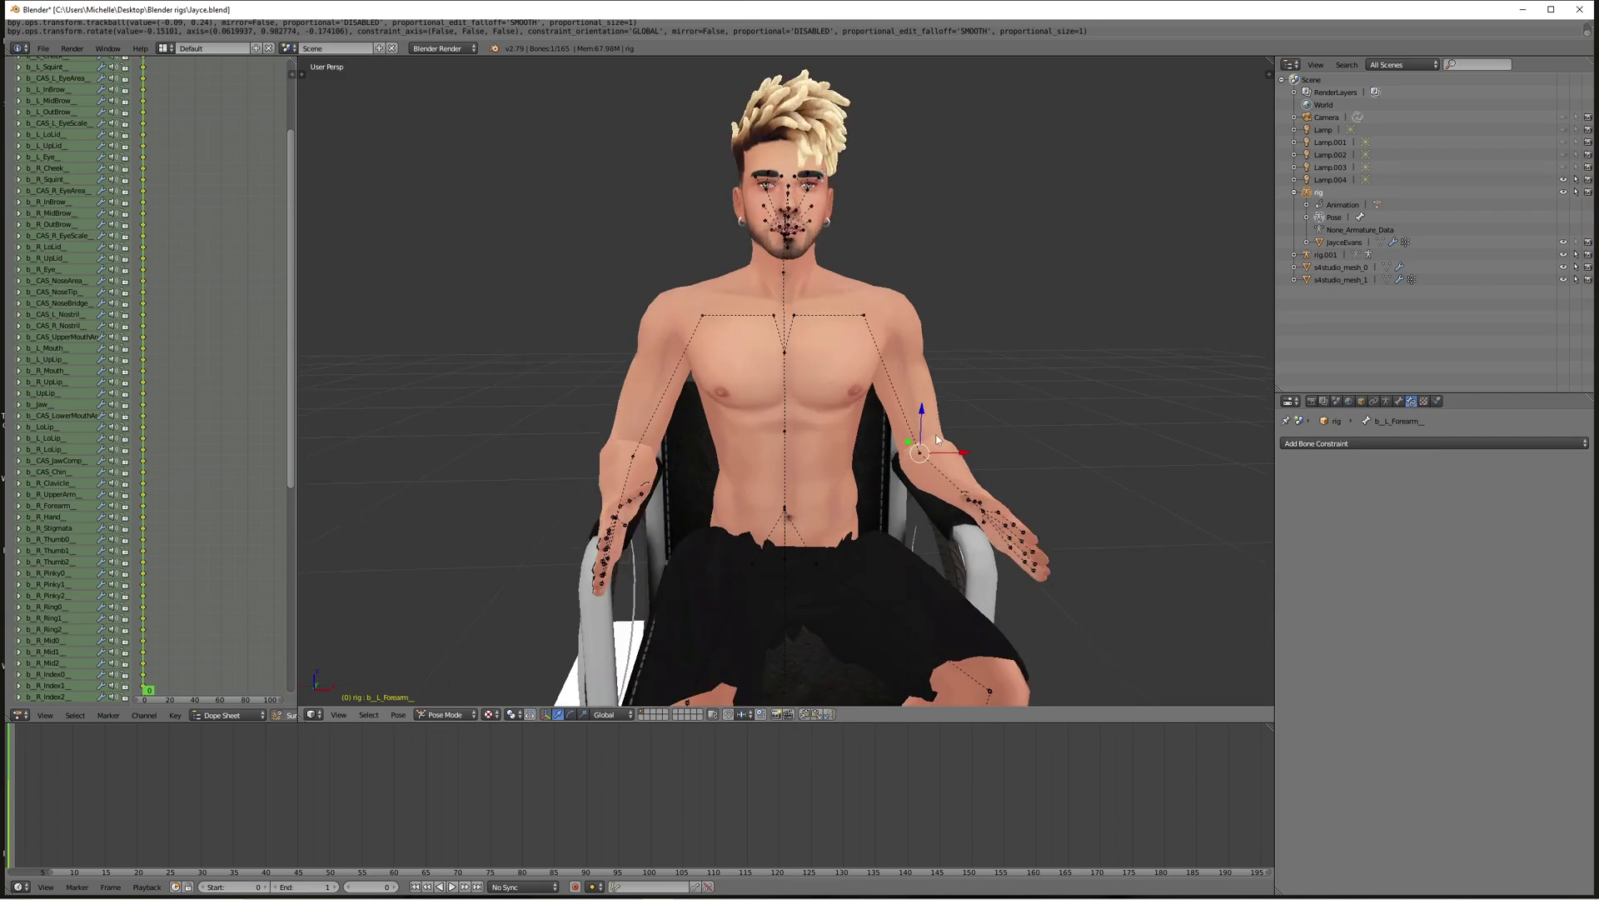
key(r)
key(r)
click(922, 485)
middle_drag(921, 484, 783, 546)
Add an IK constraint to the left hand and turn it down over the thigh.
right_click(773, 551)
key(shift+i)
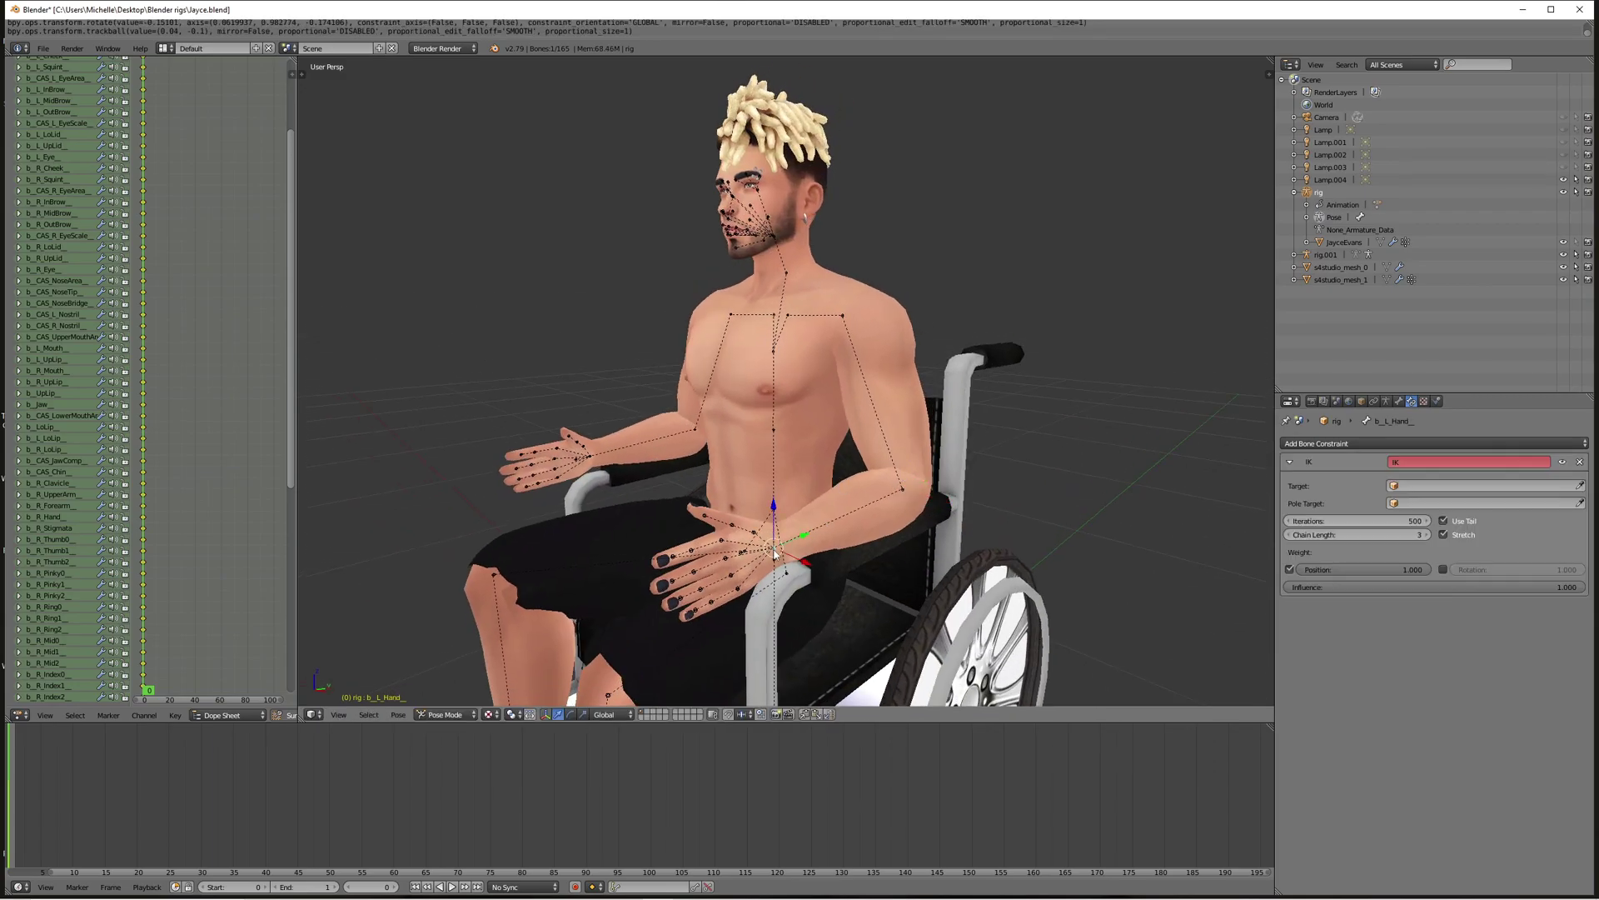
key(r)
click(793, 522)
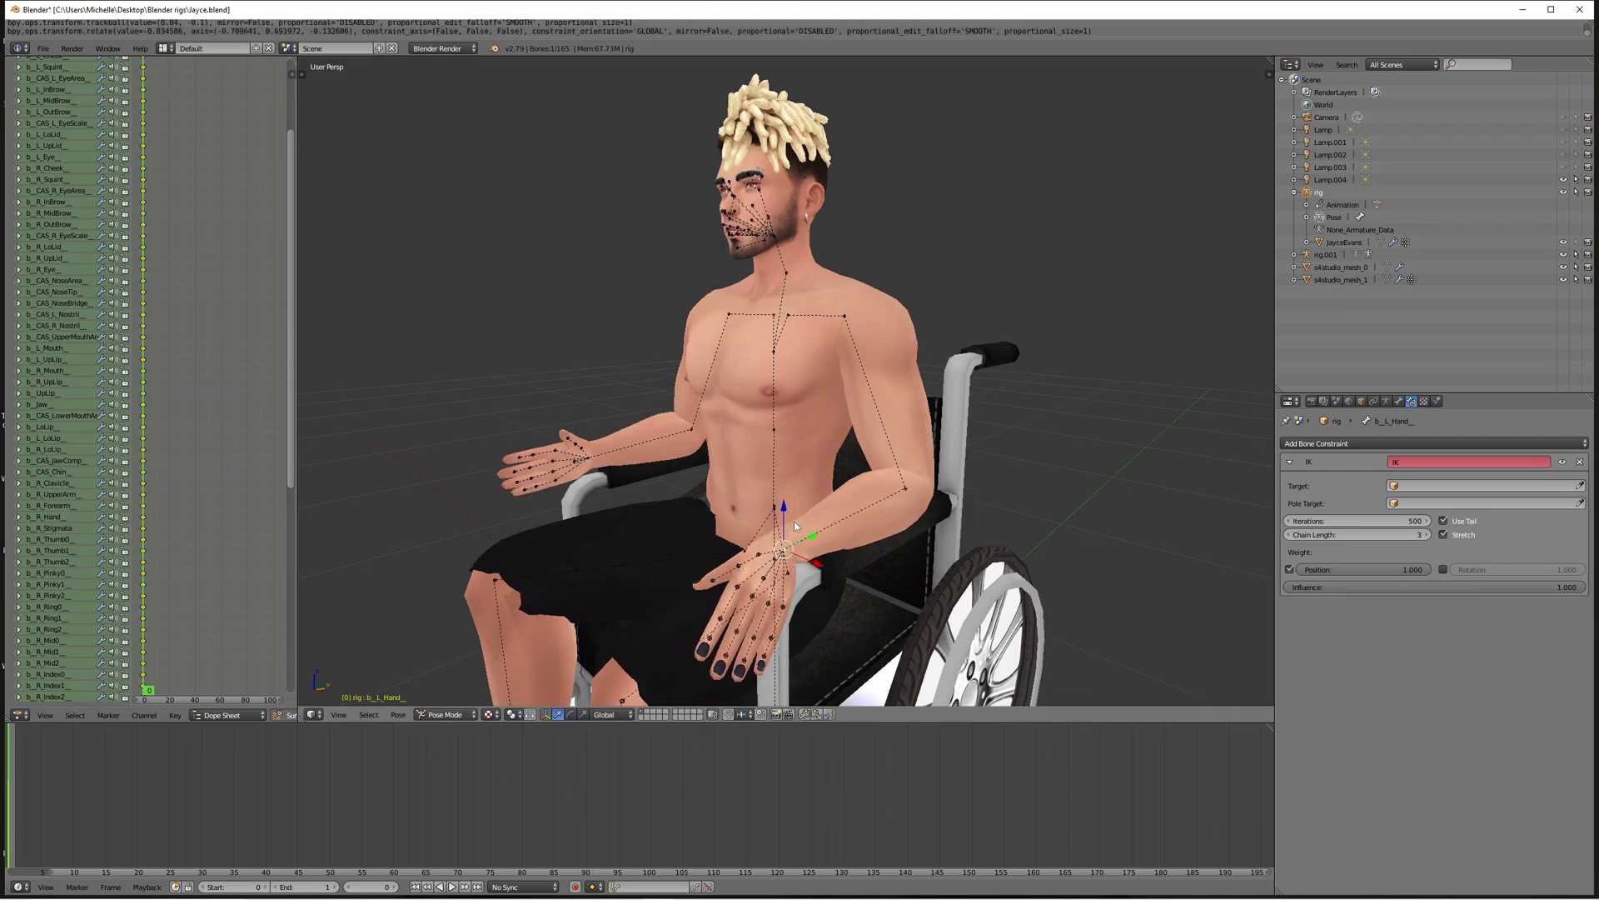
middle_drag(793, 521, 886, 526)
Tilt the left hand so it rests forward on the thigh near the knee.
key(r)
key(r)
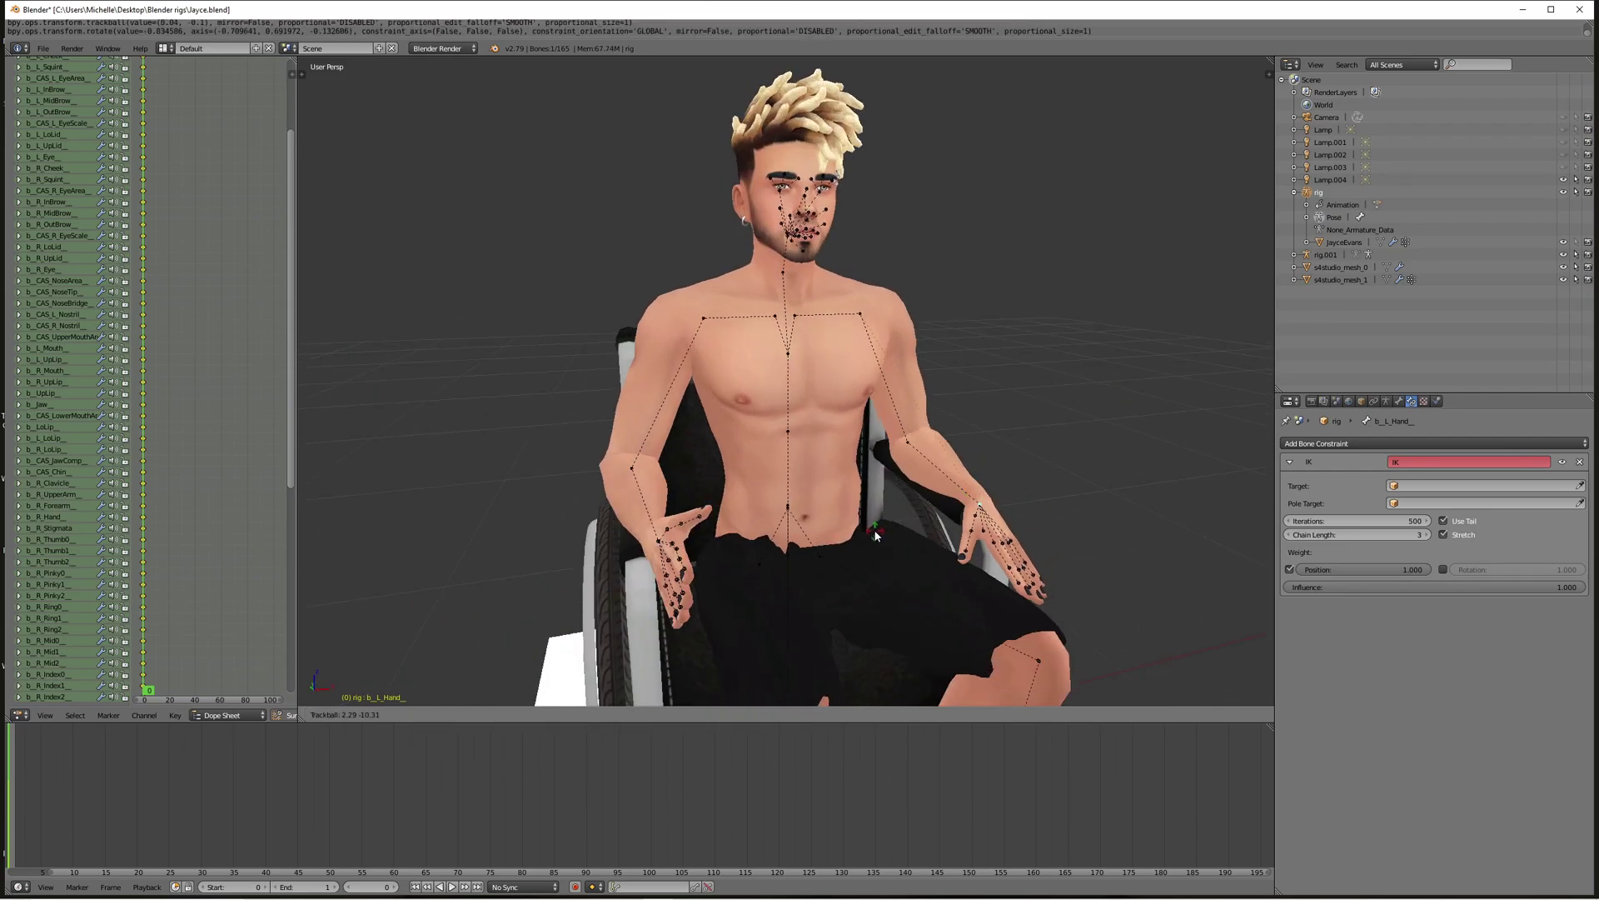
click(876, 536)
right_click(791, 549)
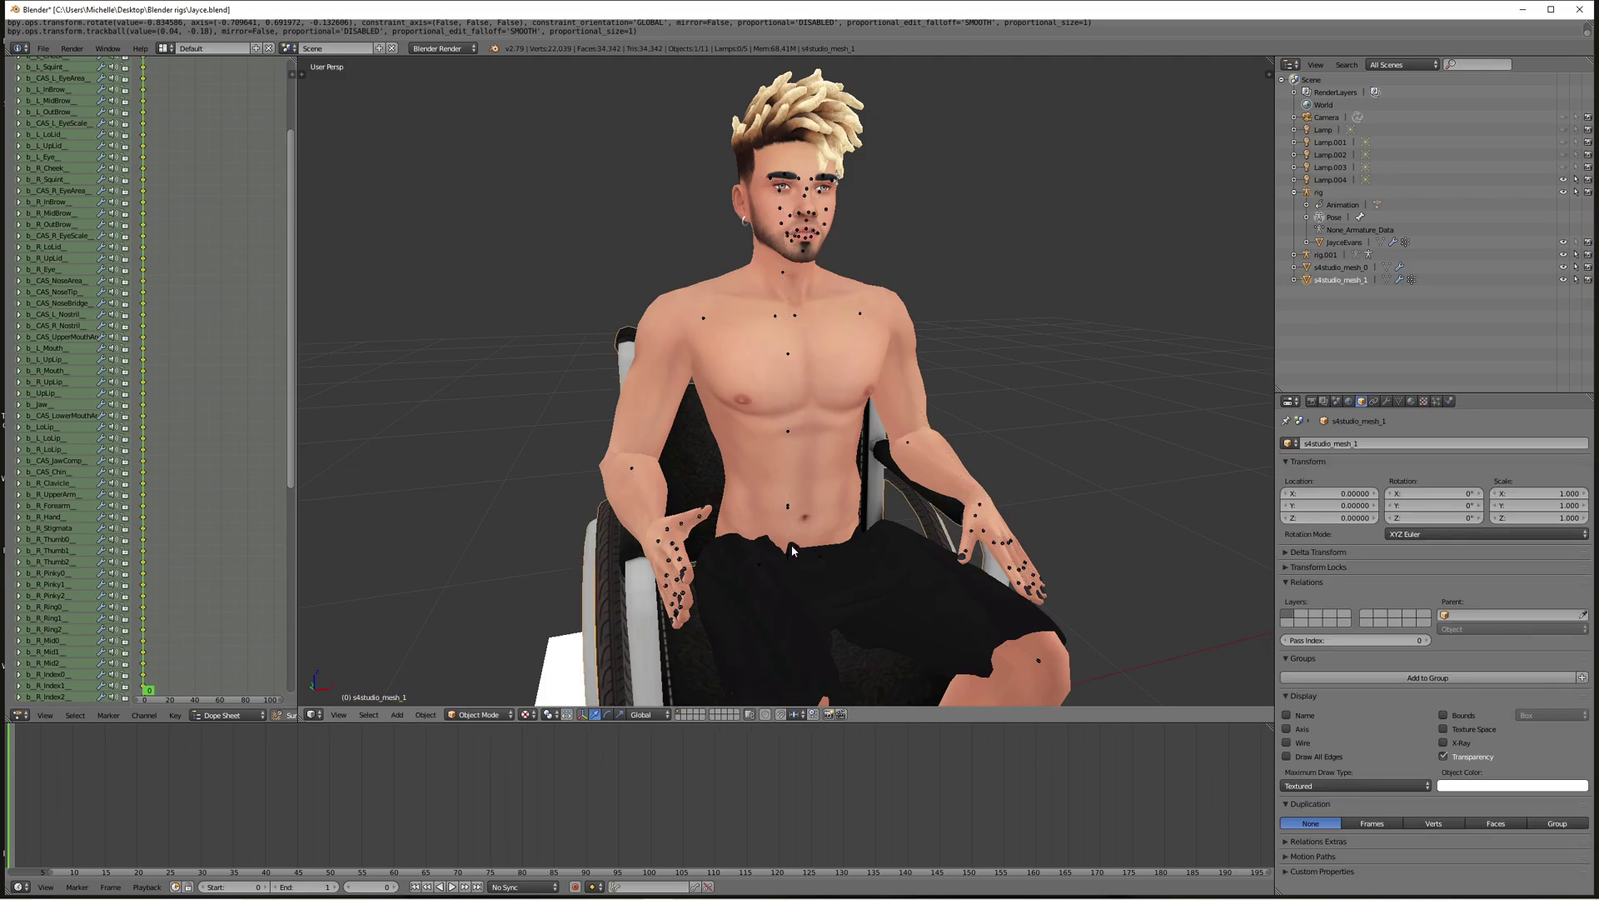
right_click(792, 550)
middle_drag(792, 549, 910, 540)
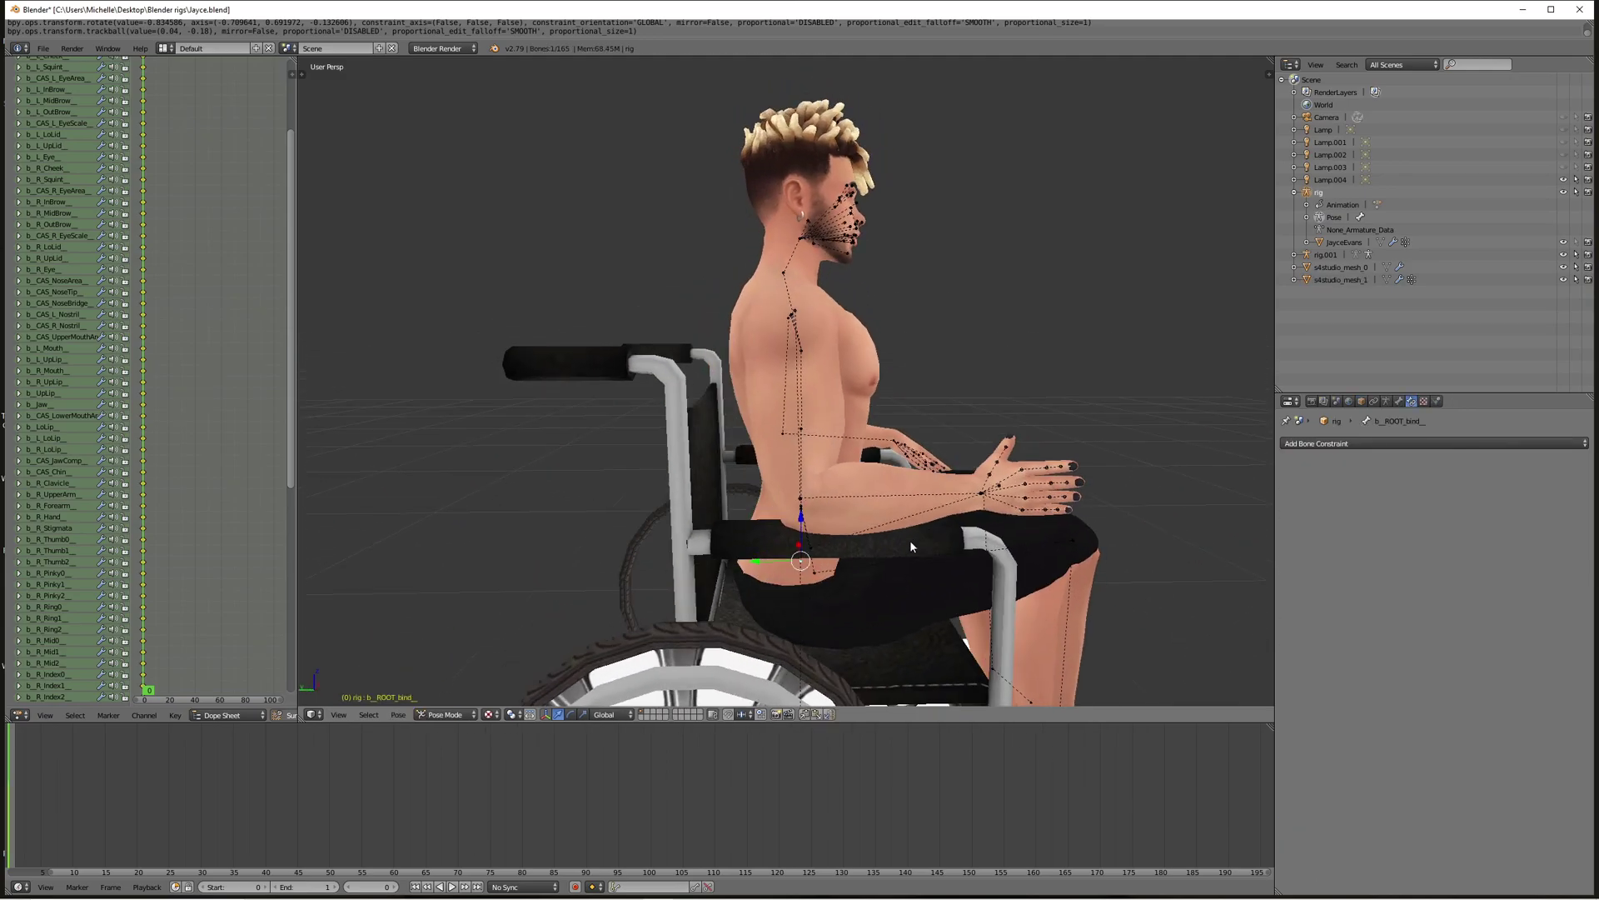
Slide the root bone along Y to reposition the body front-to-back in the seat.
key(g)
key(y)
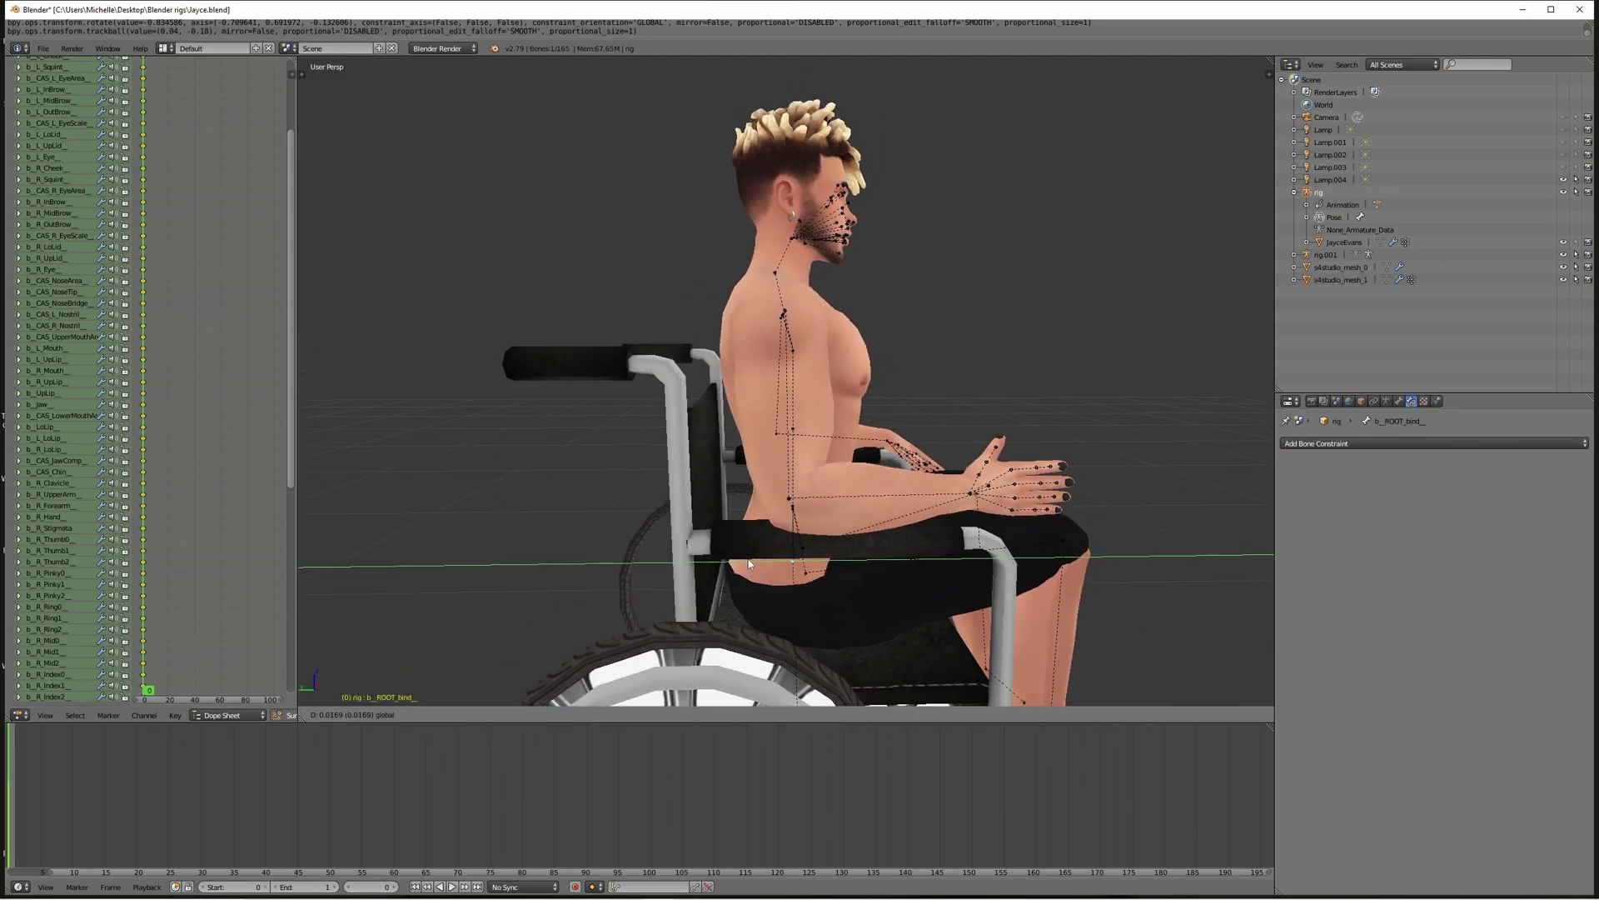
click(746, 563)
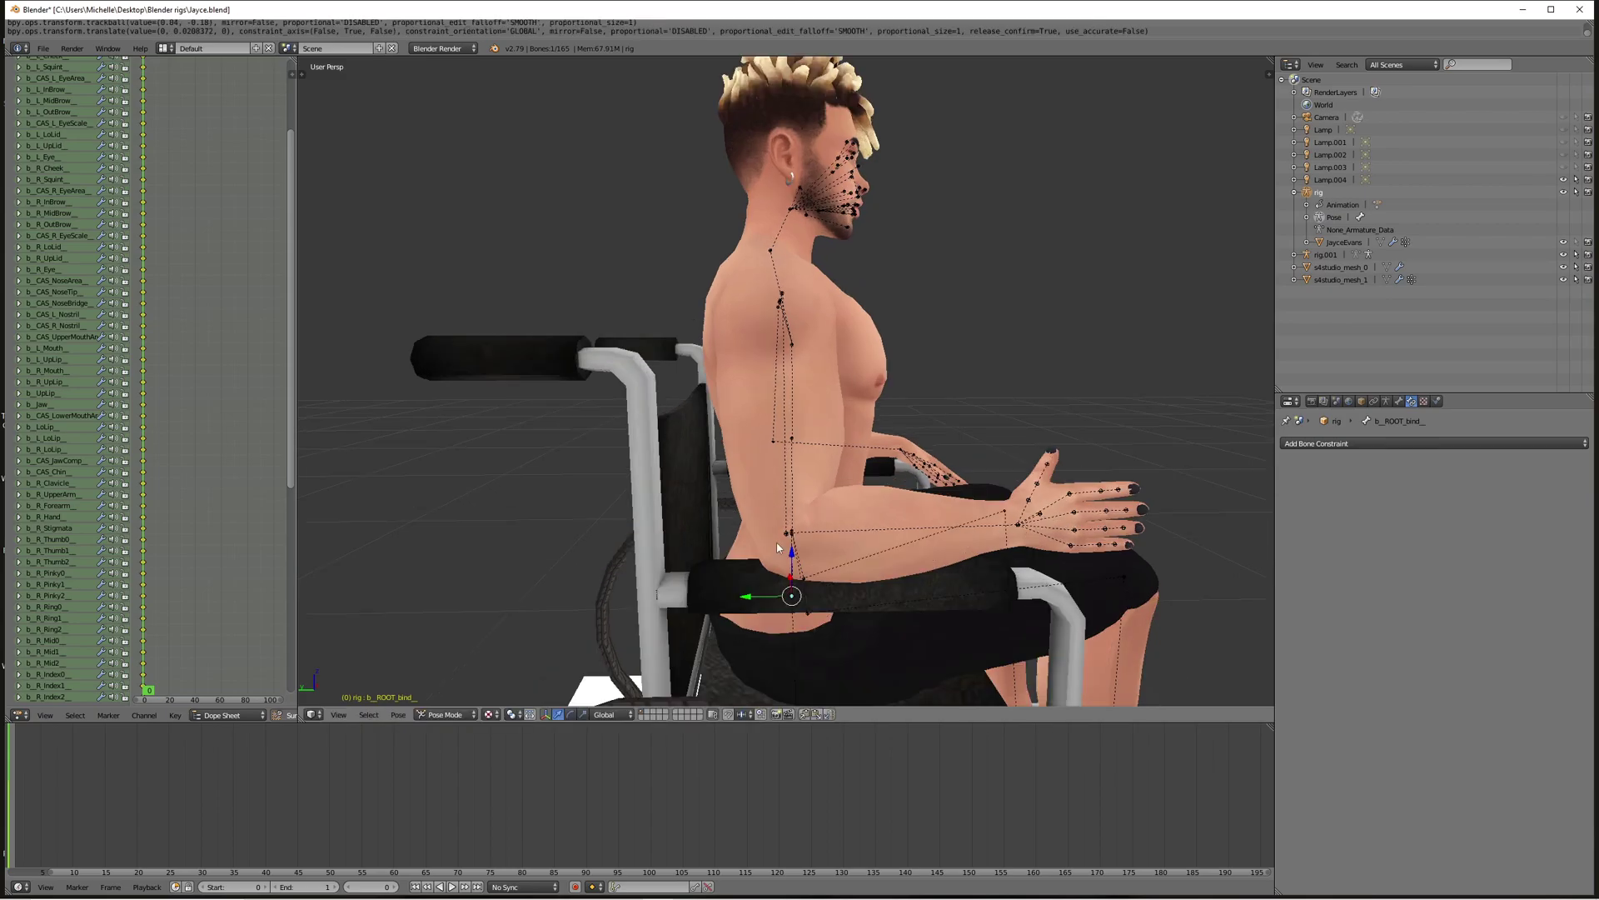
middle_drag(777, 548, 968, 475)
scroll(633, 546, down, 2)
scroll(786, 530, up, 4)
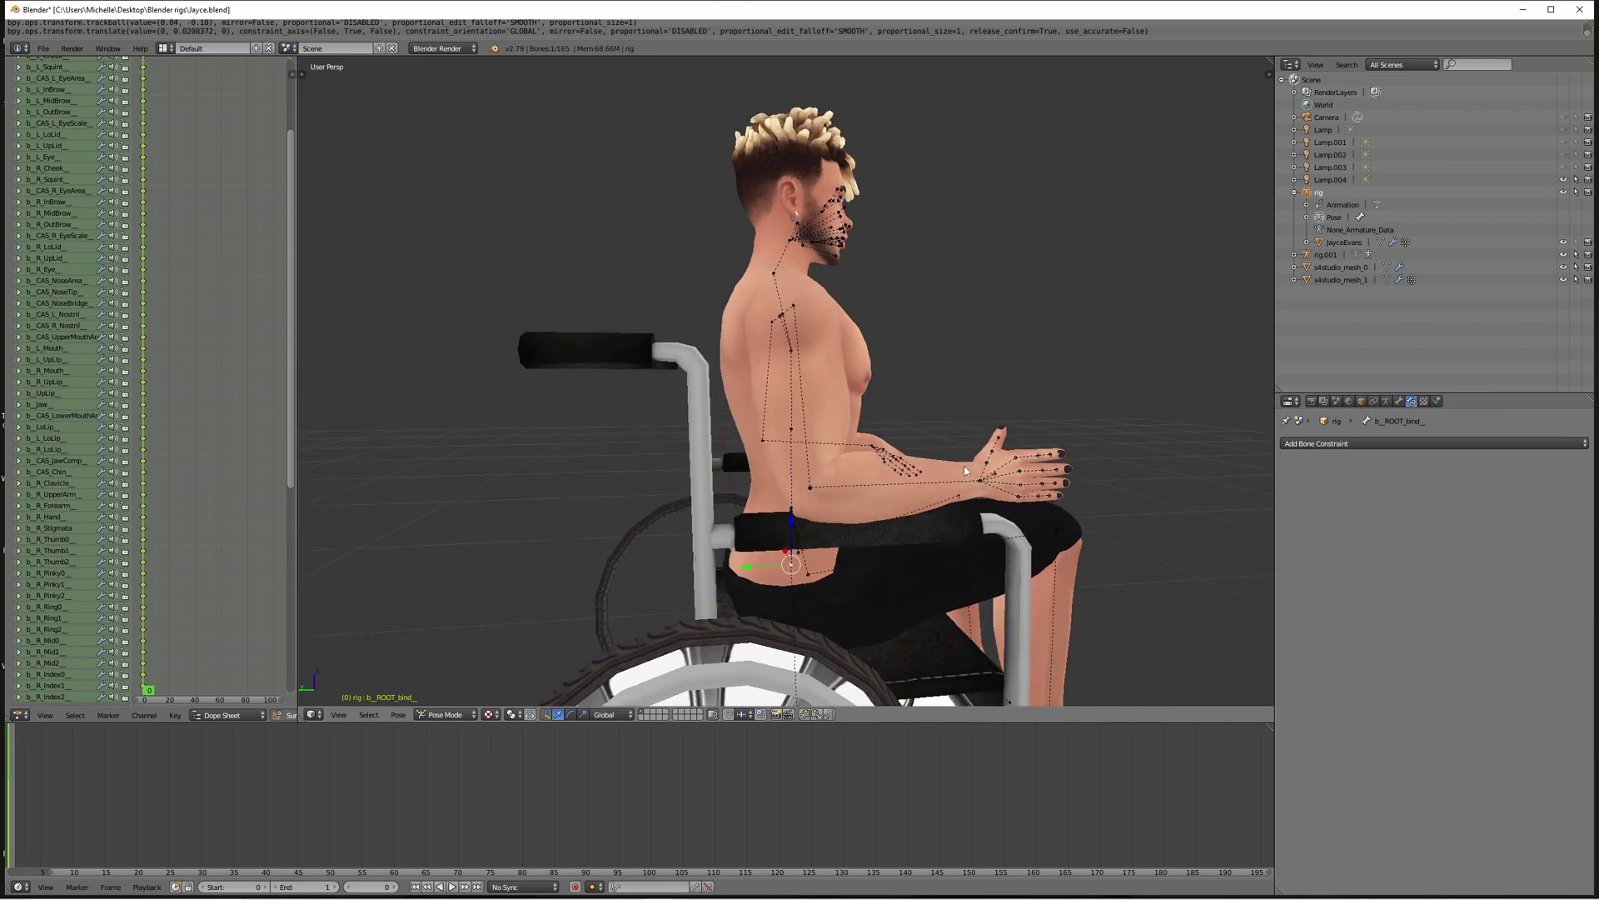
Tilt the root bone slightly so the whole body settles back into the seat.
key(r)
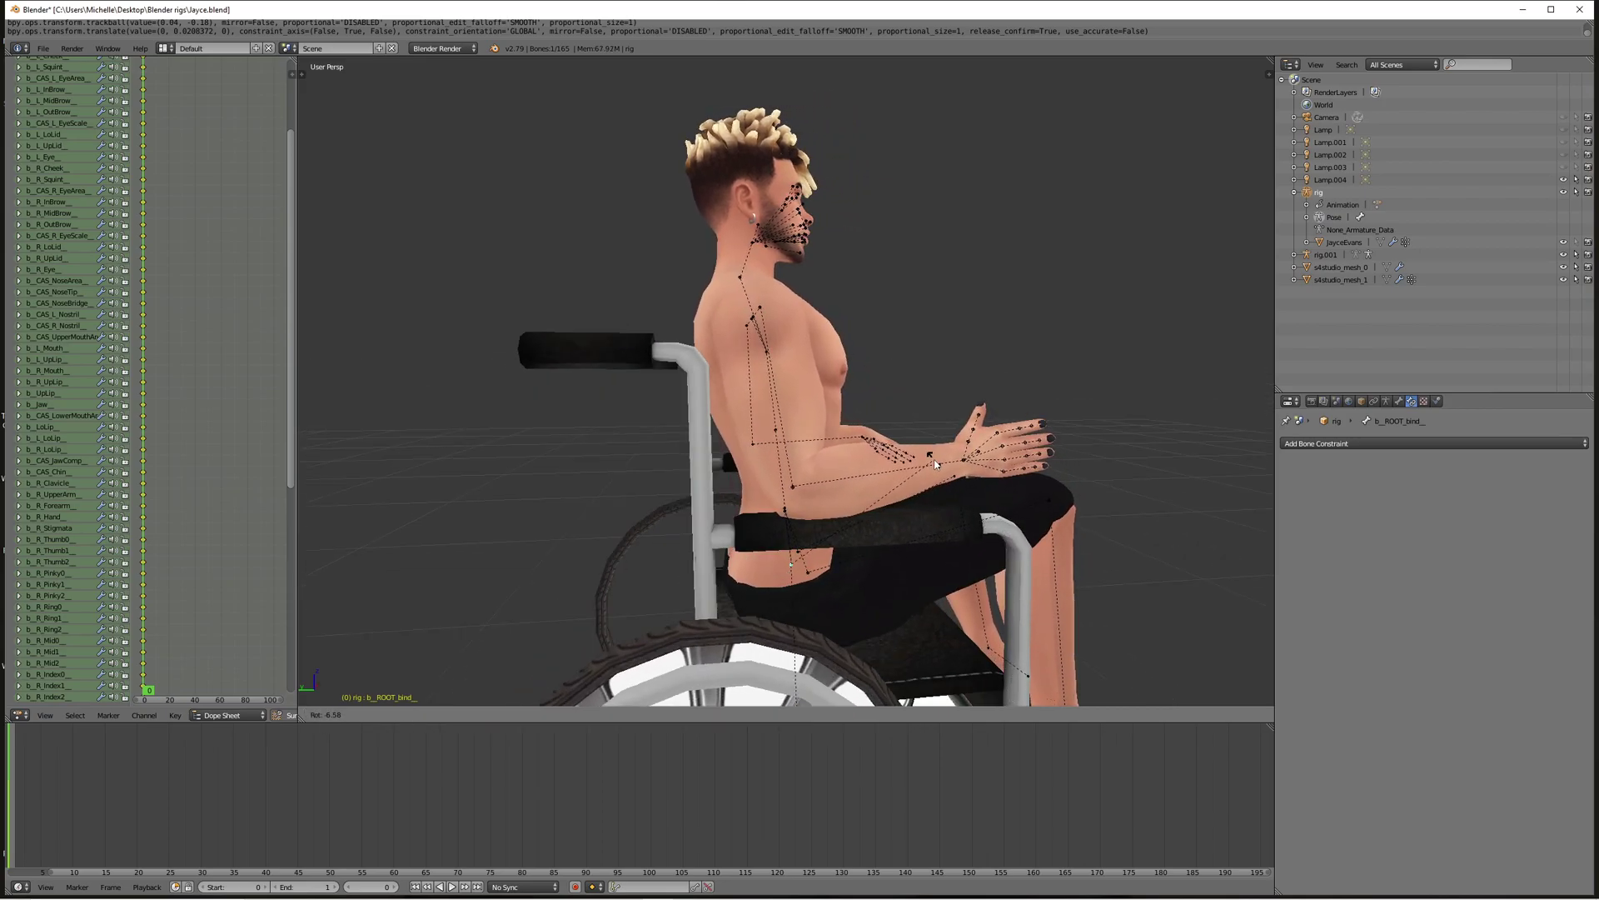
click(936, 464)
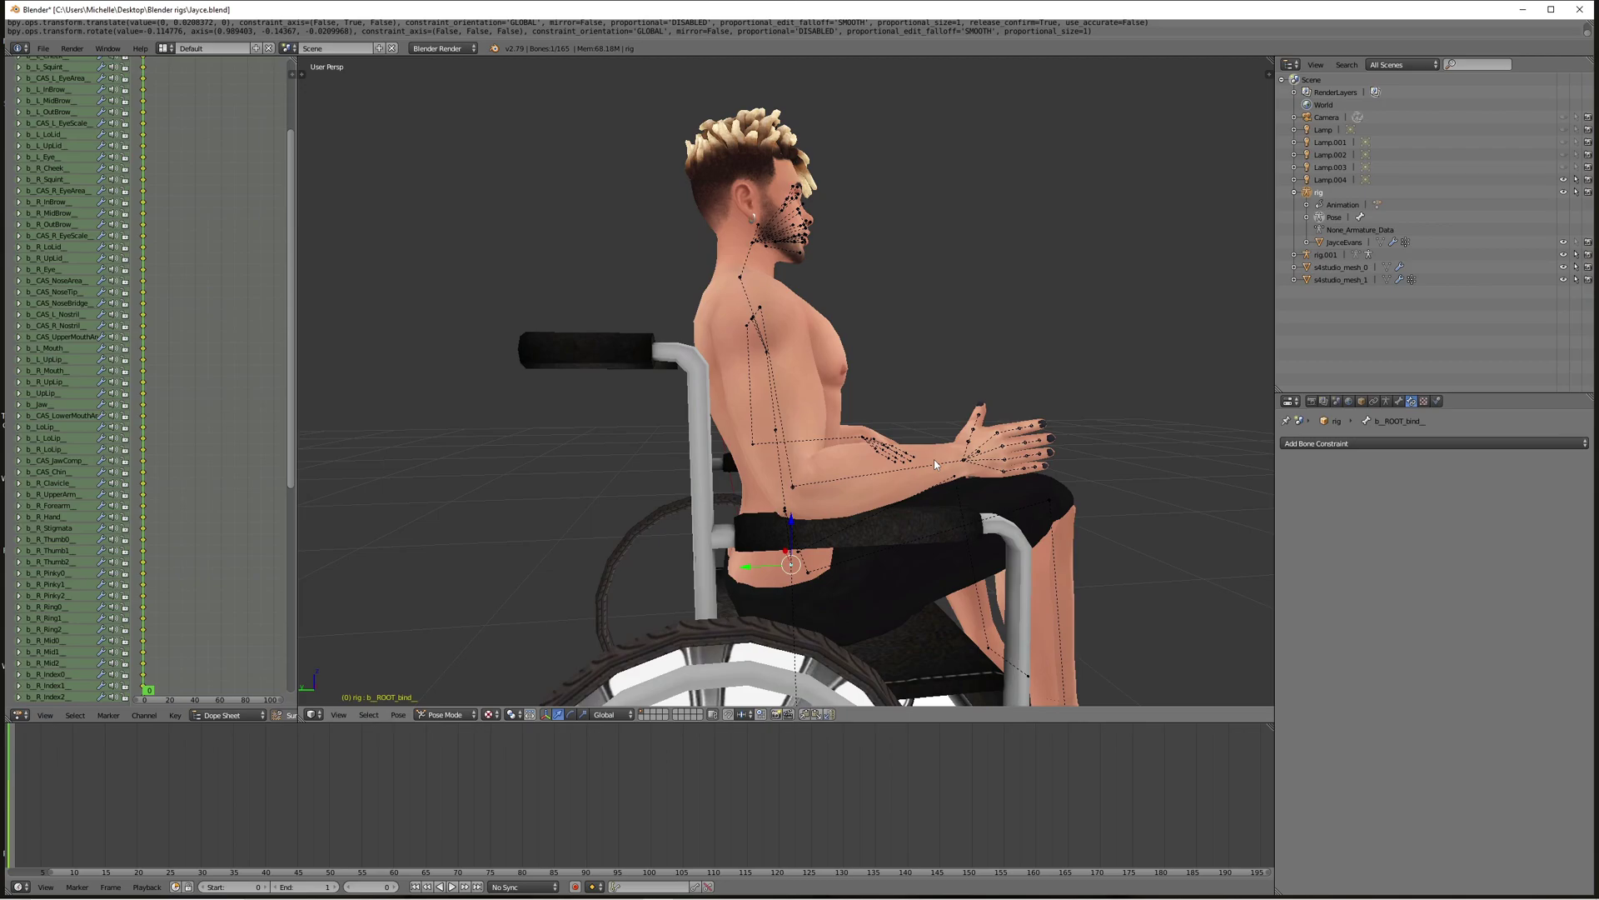
middle_drag(933, 458, 749, 461)
key(r)
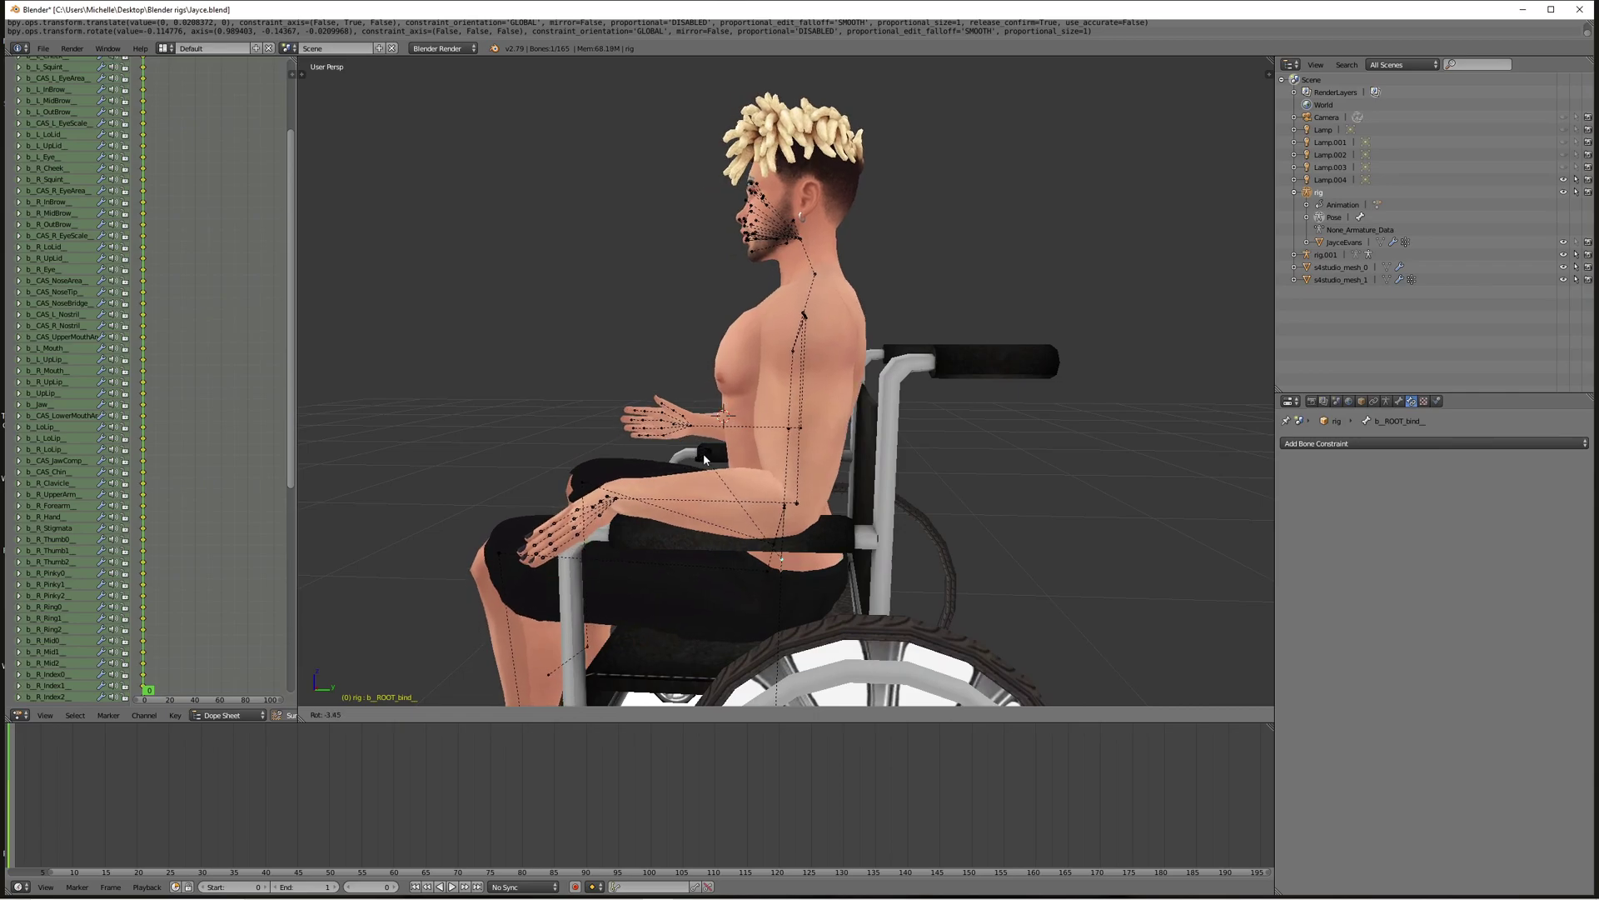
Confirm the root bone rotation and lower the left foot bone onto its footrest.
click(706, 458)
middle_drag(705, 458, 883, 458)
scroll(923, 460, down, 3)
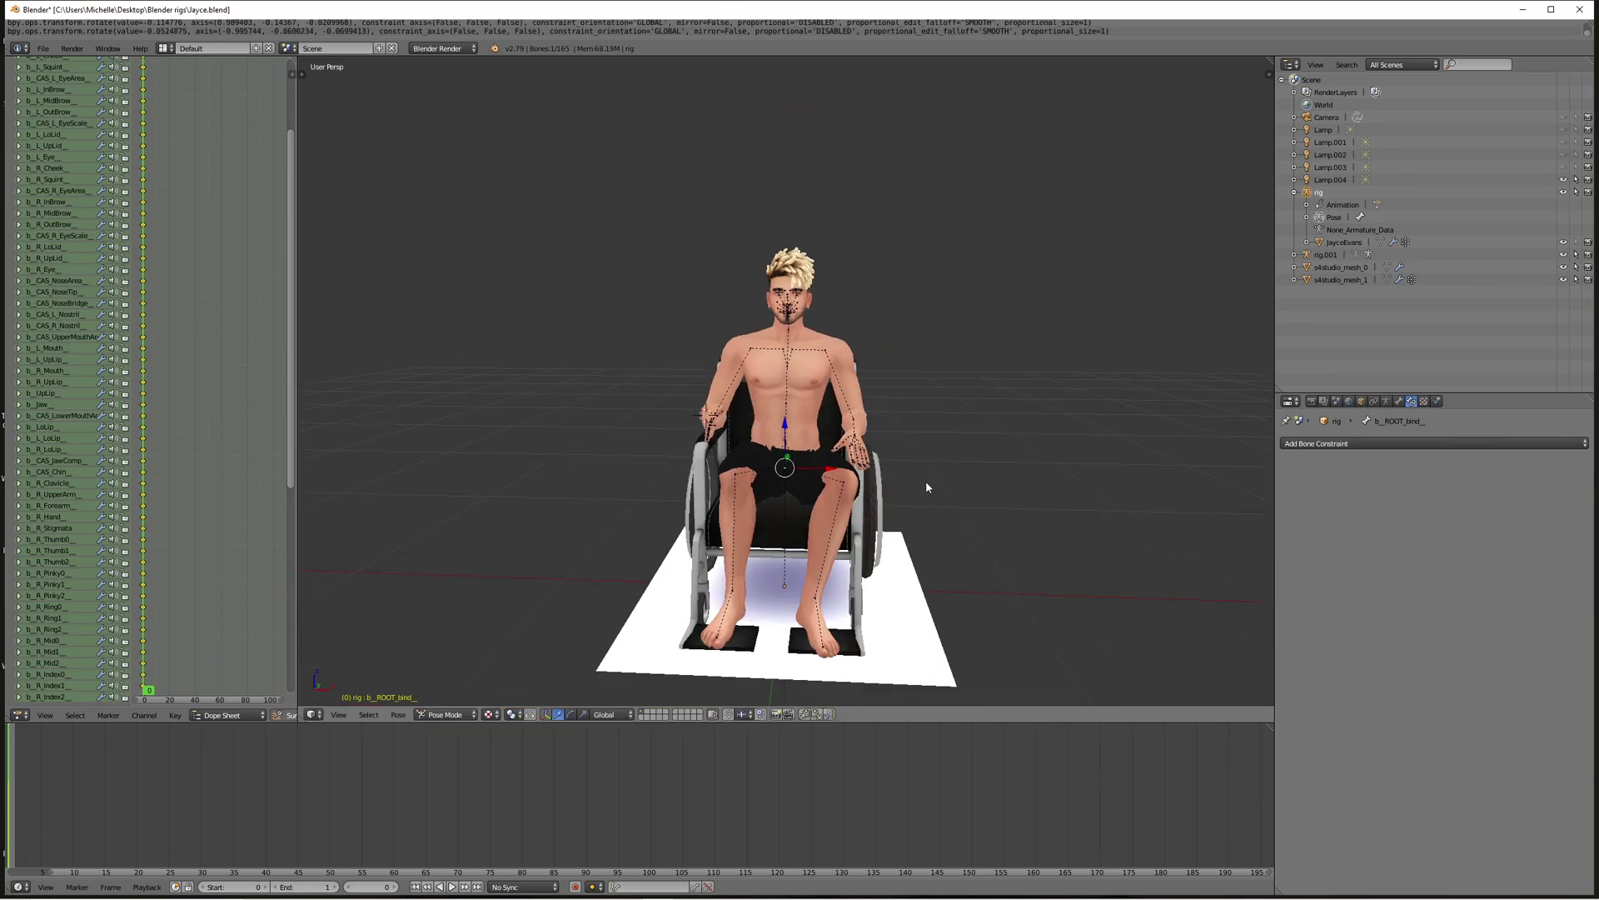
right_click(814, 602)
key(shift+i)
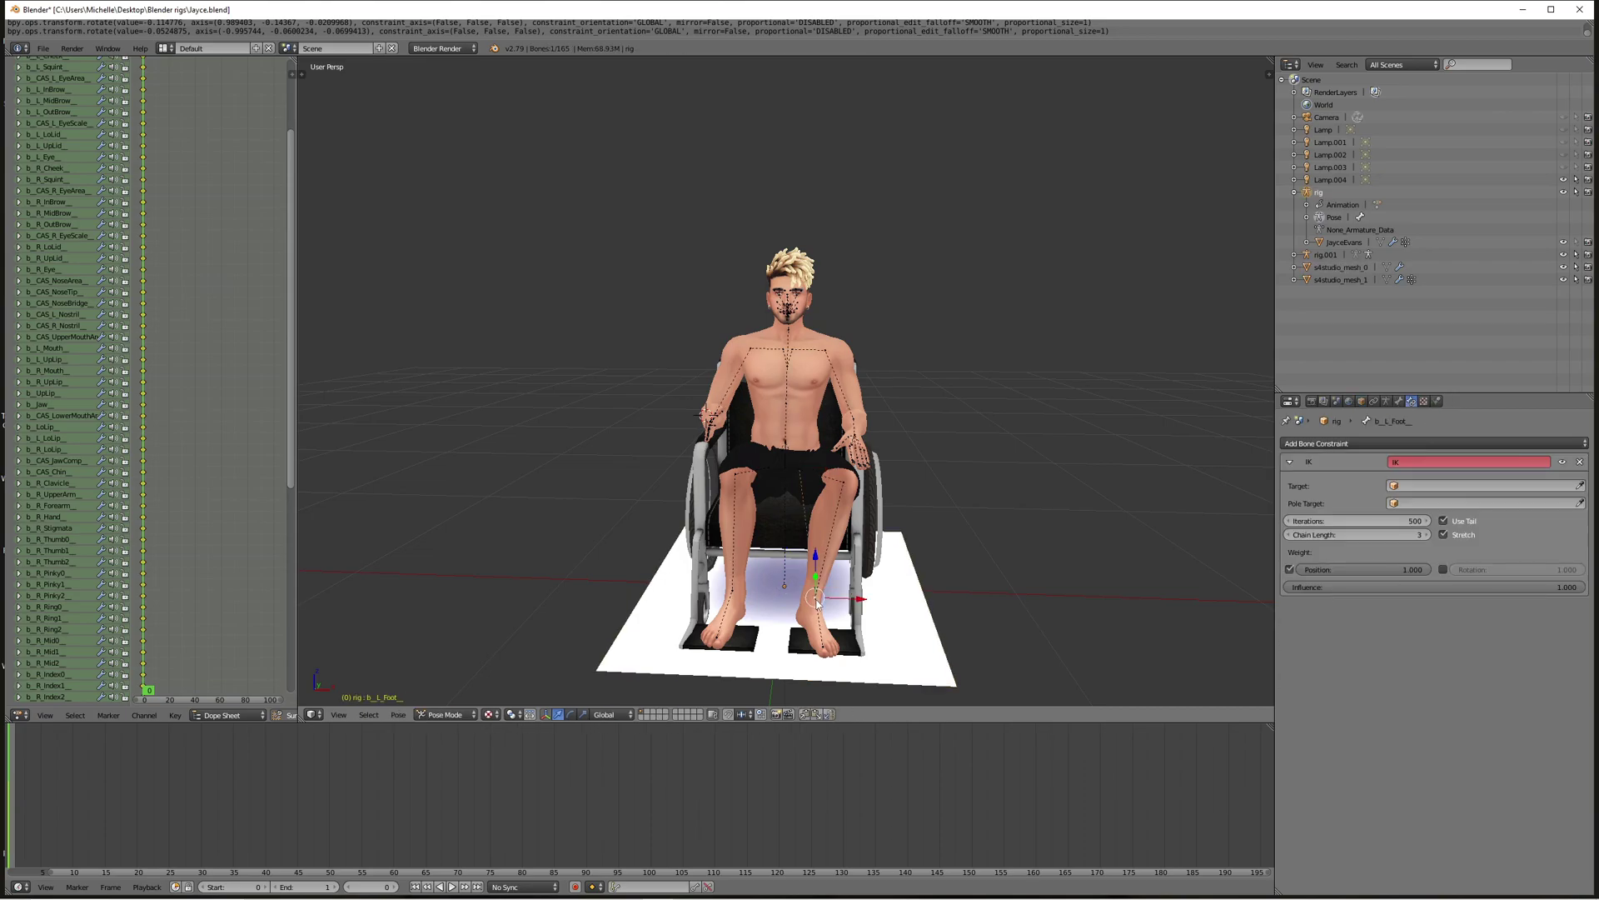
key(g)
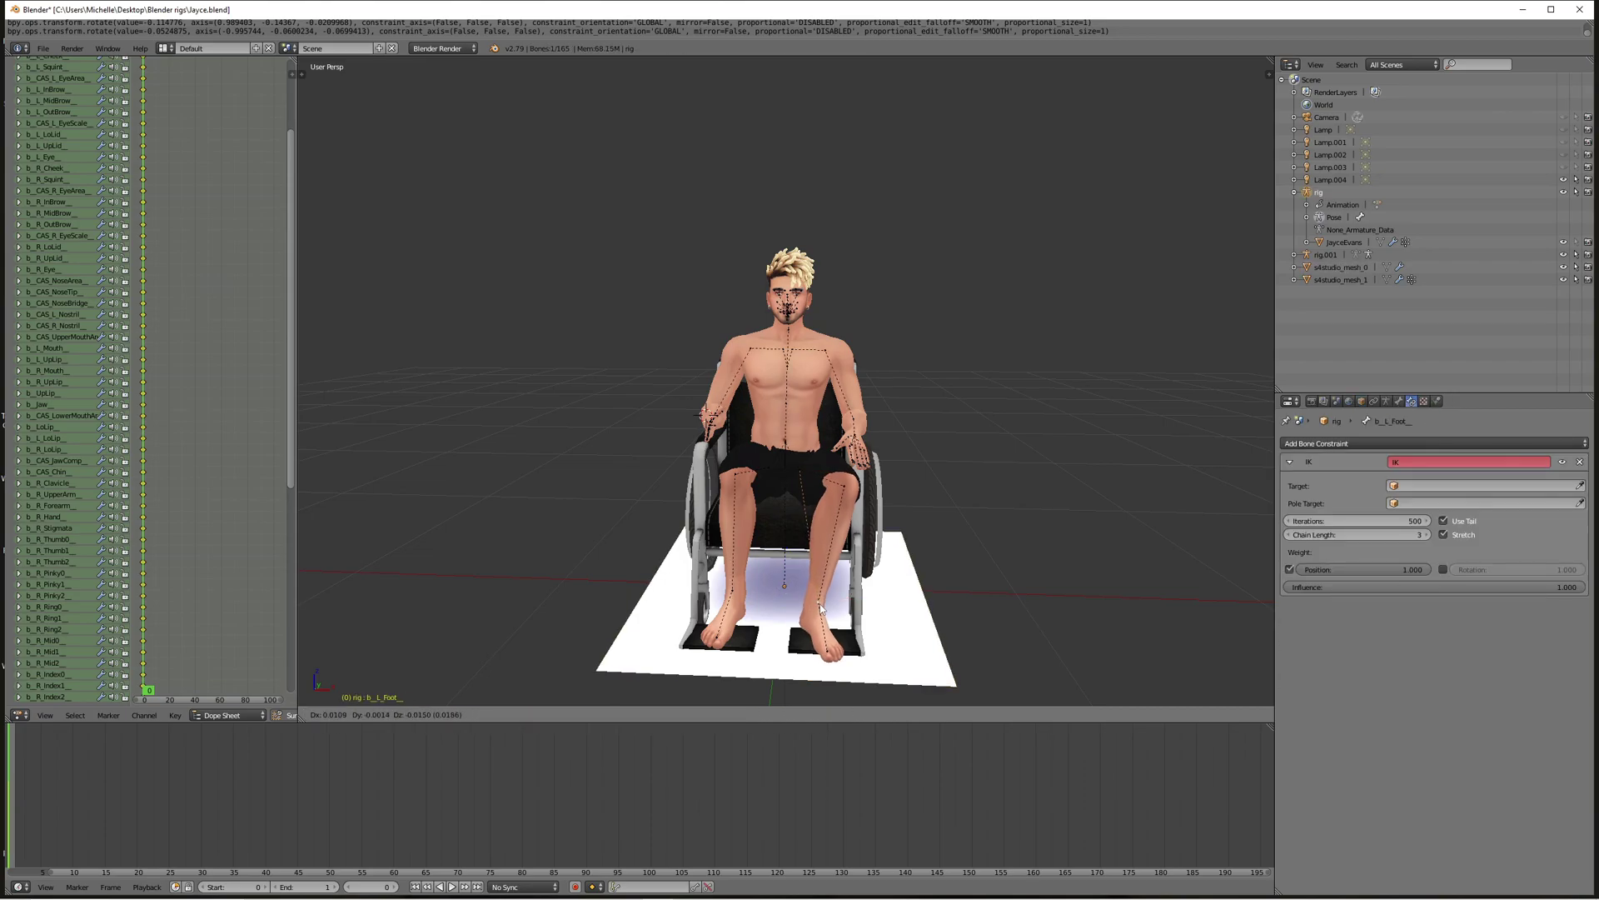
click(828, 614)
Lower the right foot bone onto its footrest, then check the pose from side and front.
right_click(738, 594)
key(shift+i)
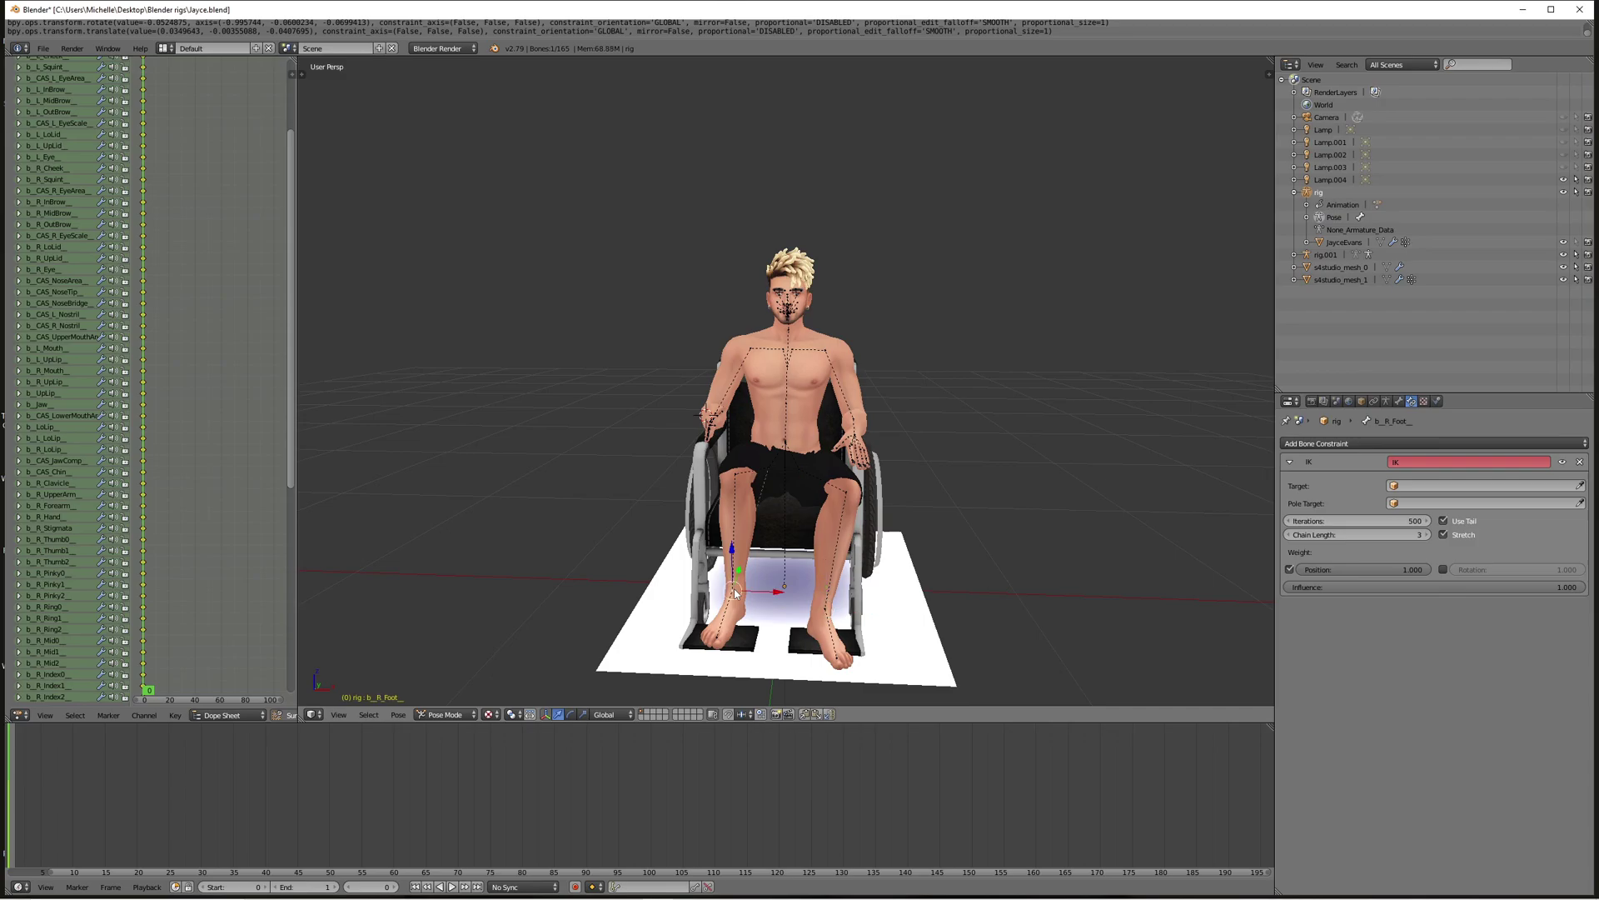
key(g)
click(771, 597)
middle_drag(770, 597, 634, 568)
scroll(635, 568, up, 1)
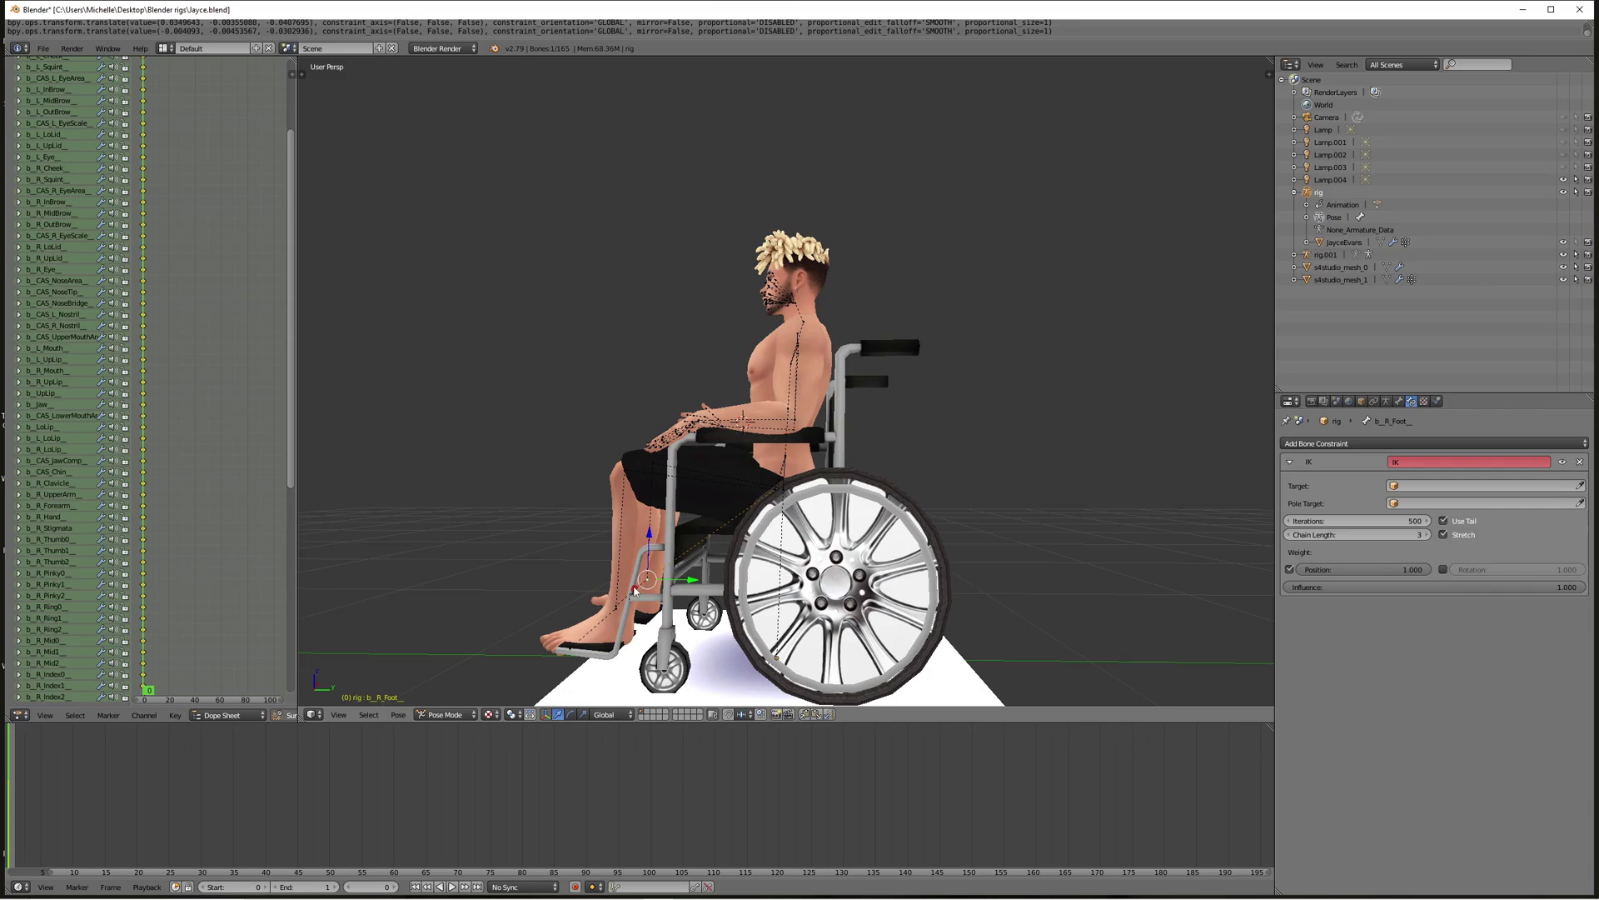
middle_drag(637, 588, 781, 390)
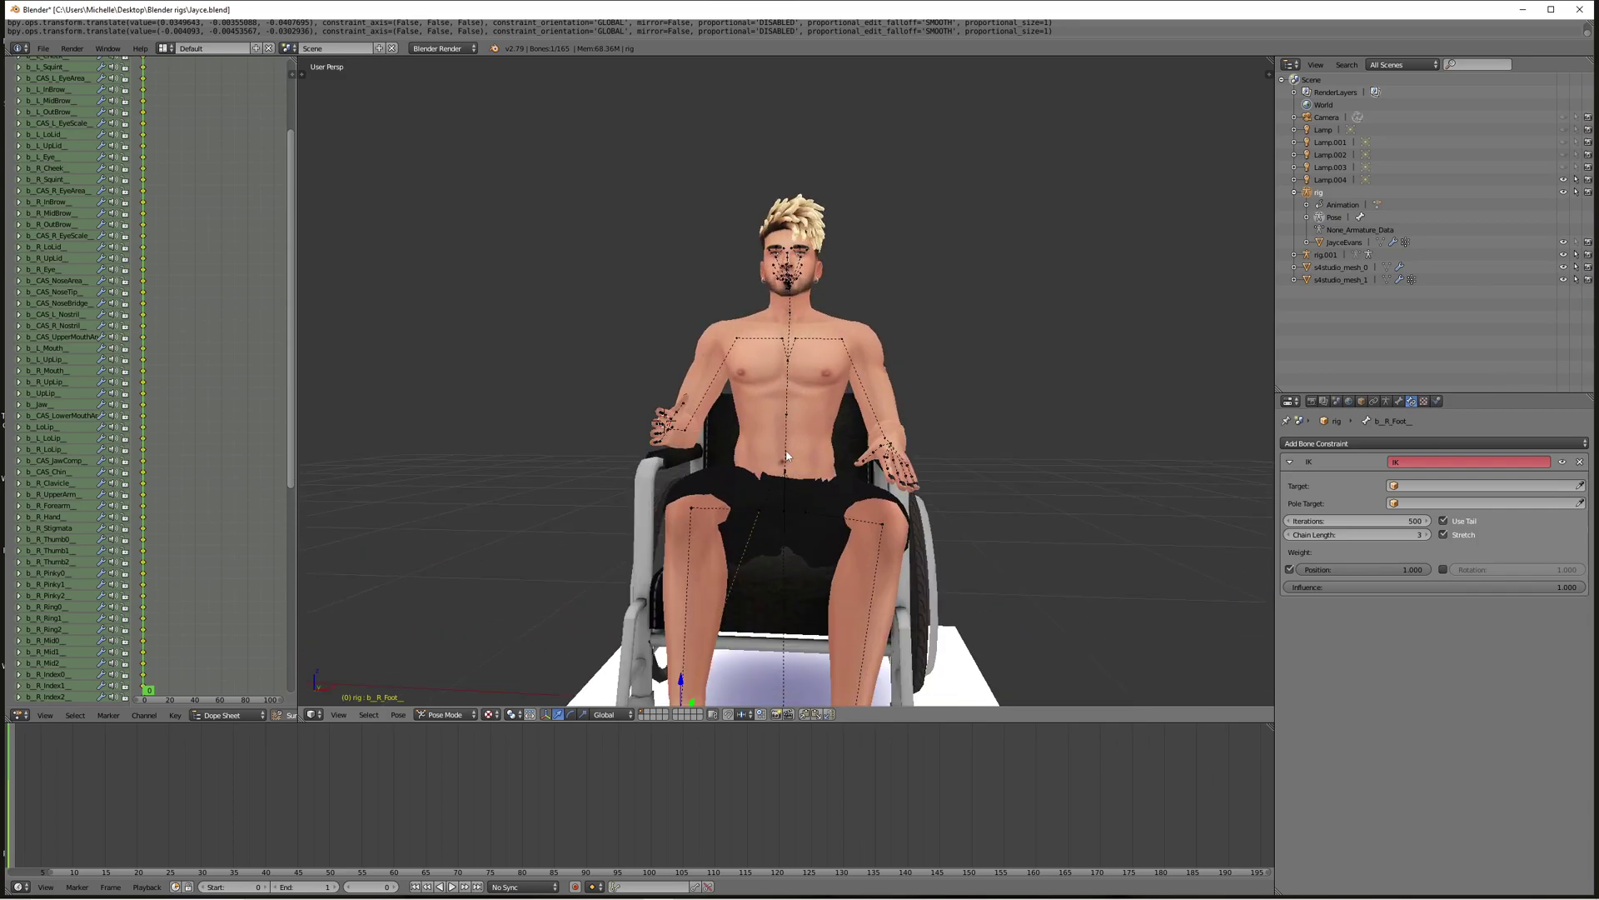
Try bending the upper spine bone twice, cancelling both rotations.
right_click(787, 368)
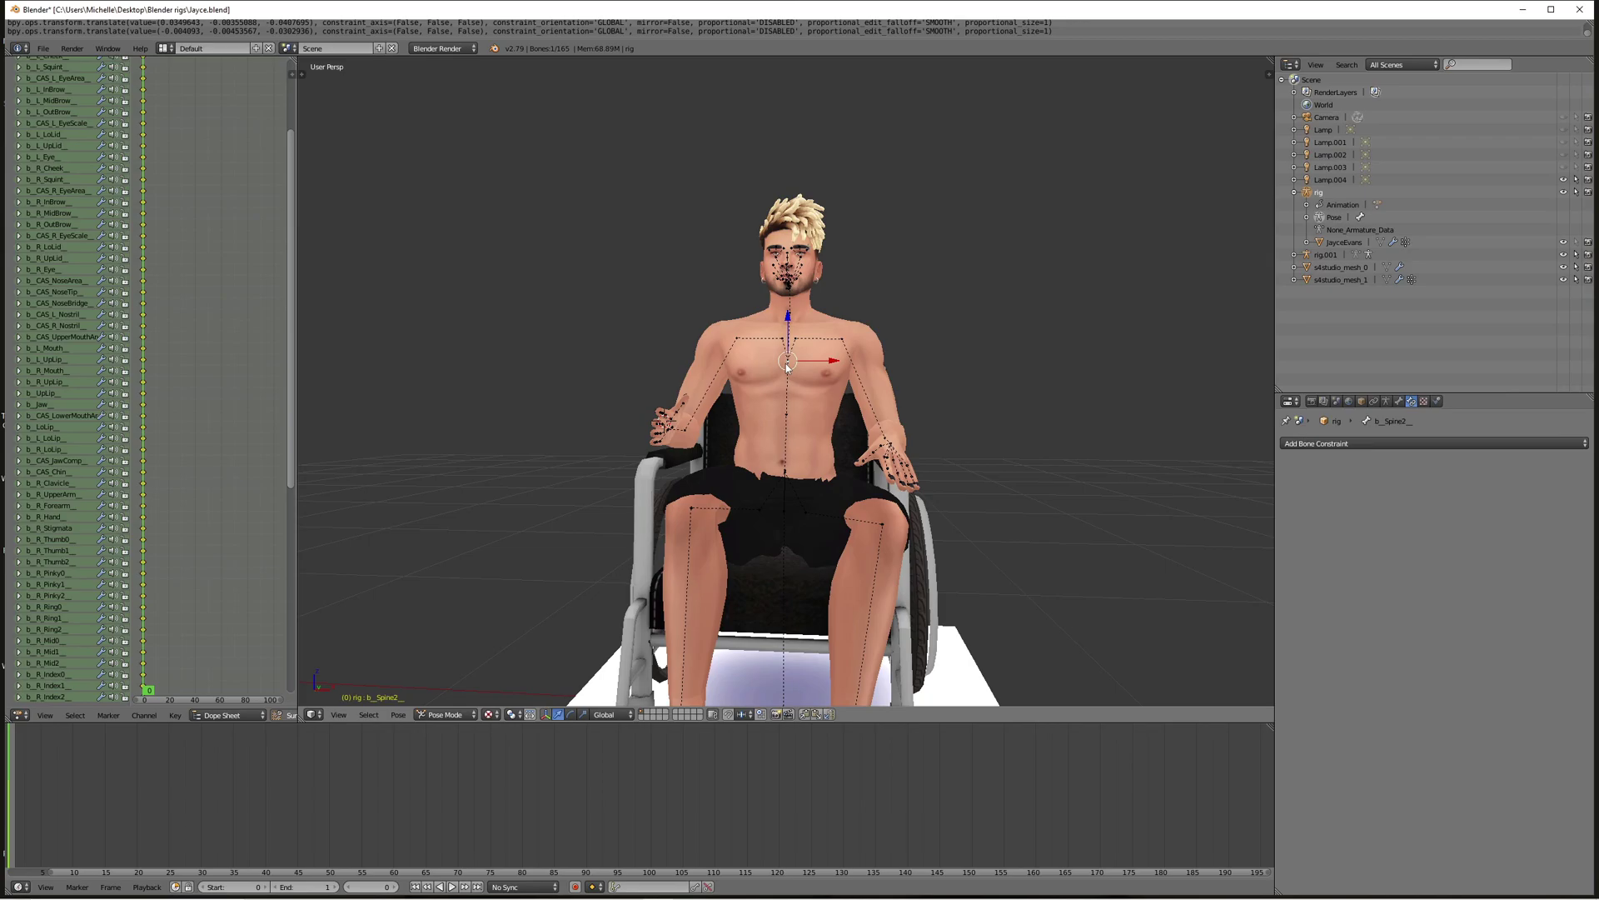
scroll(787, 367, up, 2)
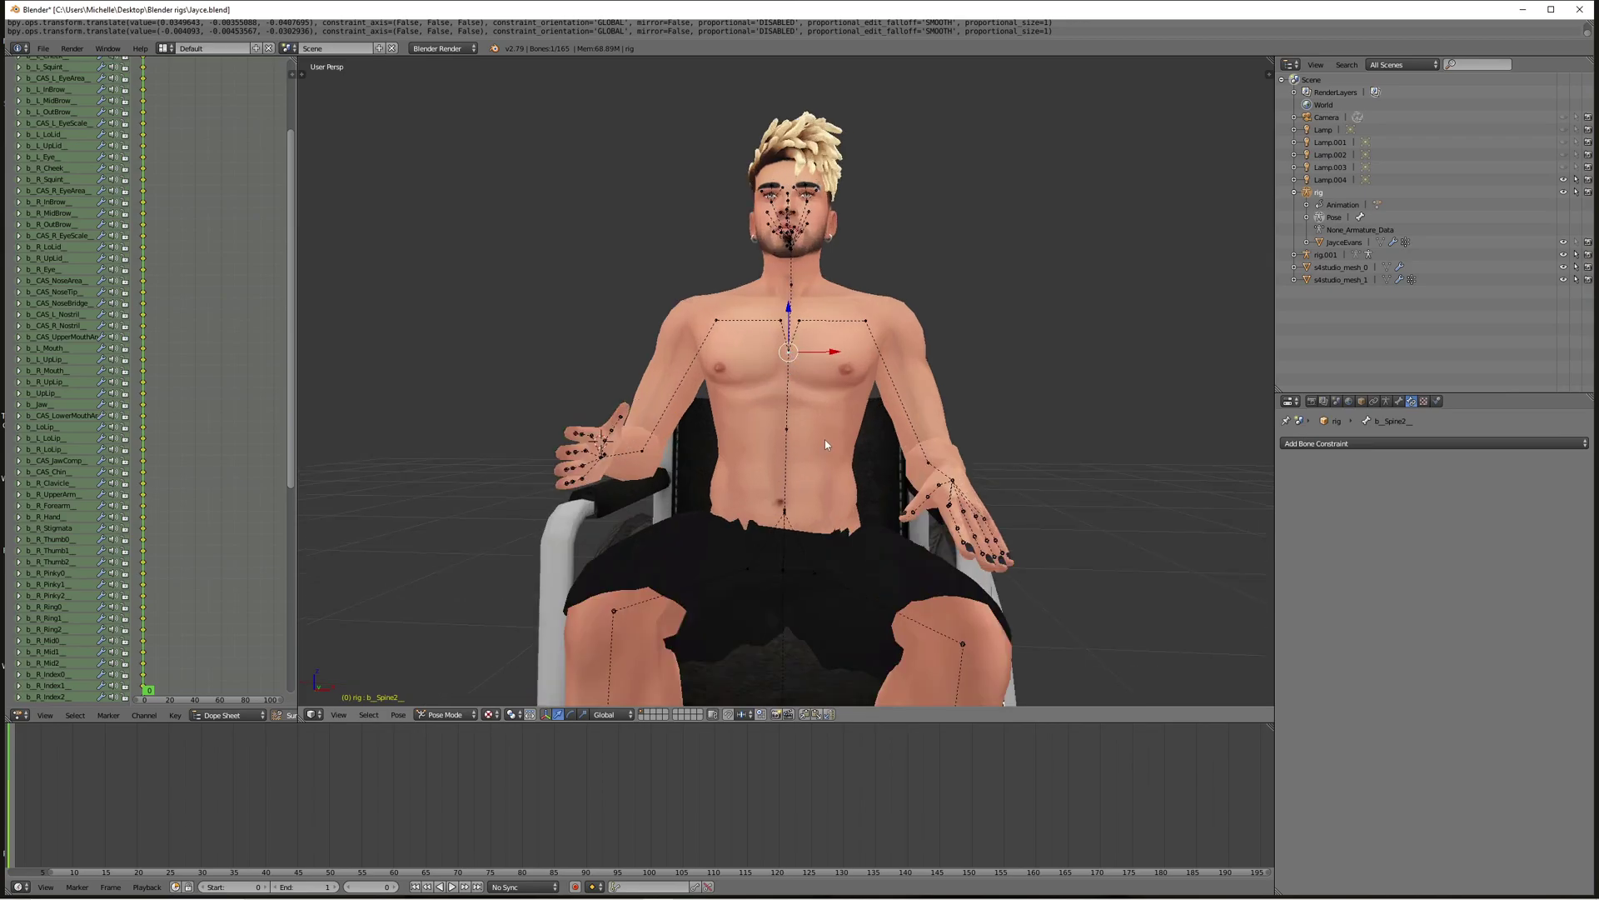
middle_drag(823, 441, 771, 432)
key(r)
key(Escape)
key(r)
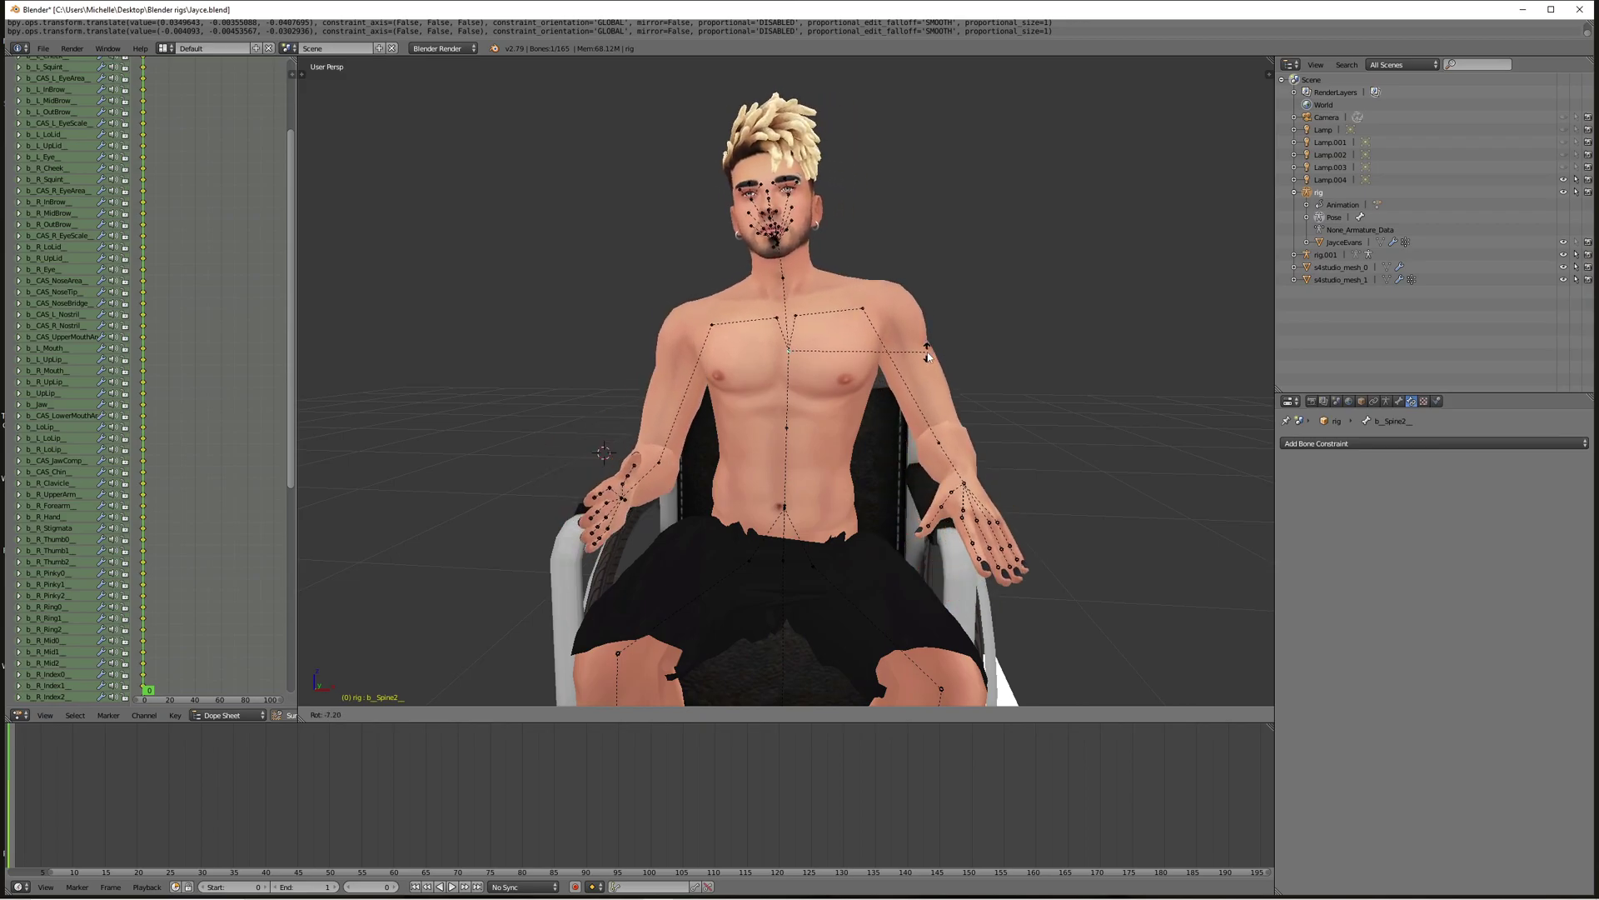
key(Escape)
Rotate the middle spine bone slightly to relax the seated torso.
right_click(792, 431)
middle_drag(901, 398, 795, 397)
key(r)
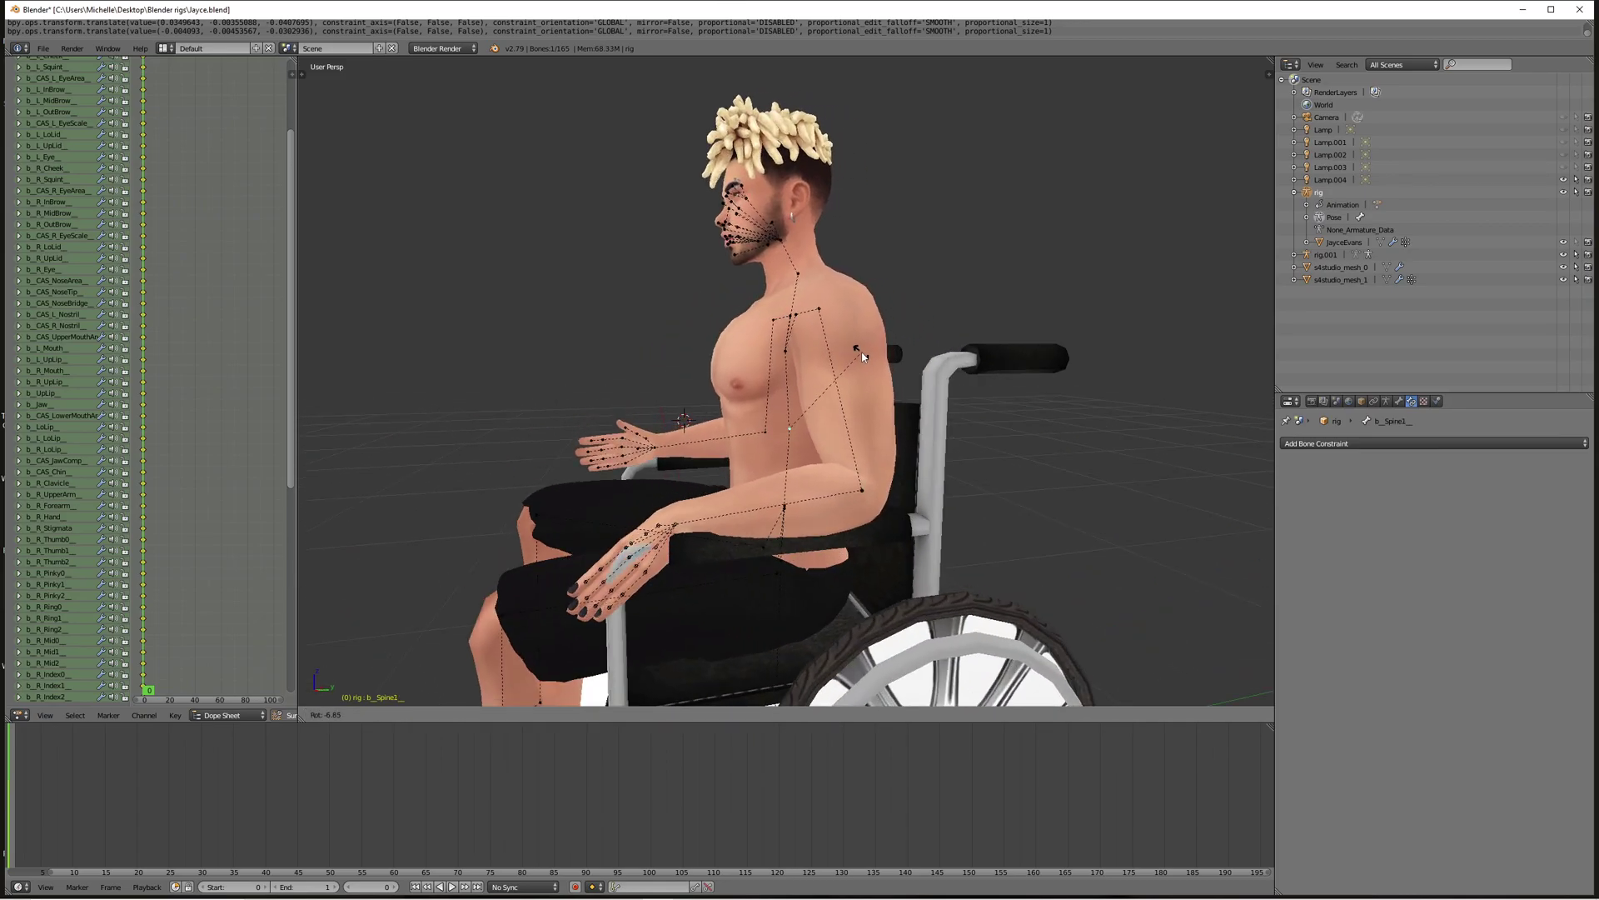
click(862, 356)
middle_drag(862, 357, 958, 354)
Try rotating the lower spine bone, then cancel it.
right_click(787, 509)
middle_drag(787, 509, 797, 428)
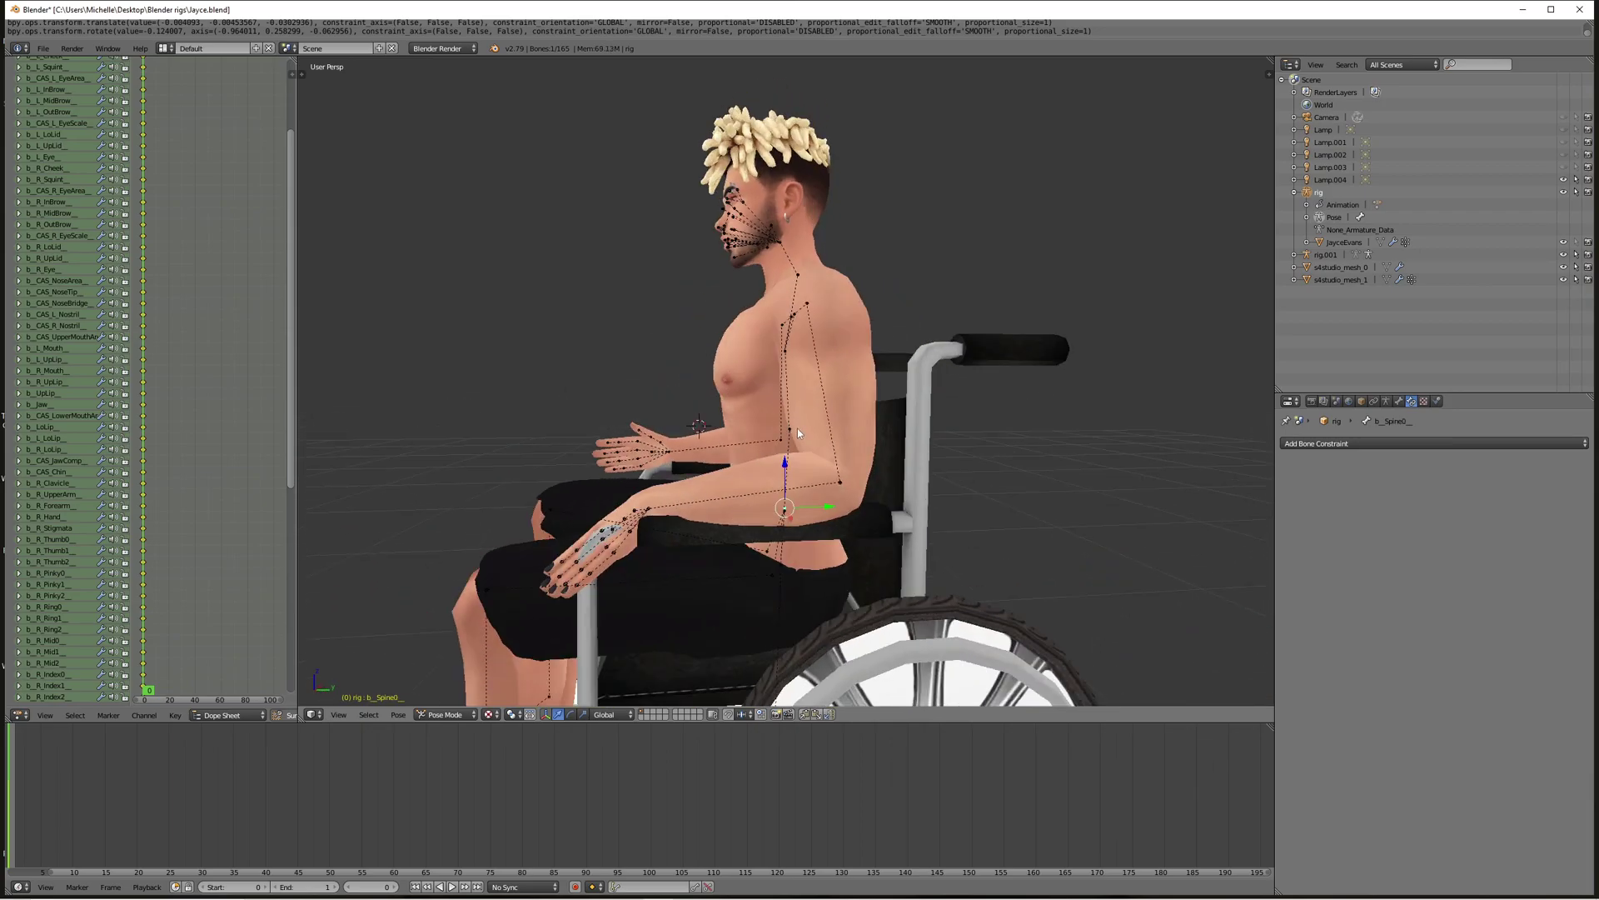
key(r)
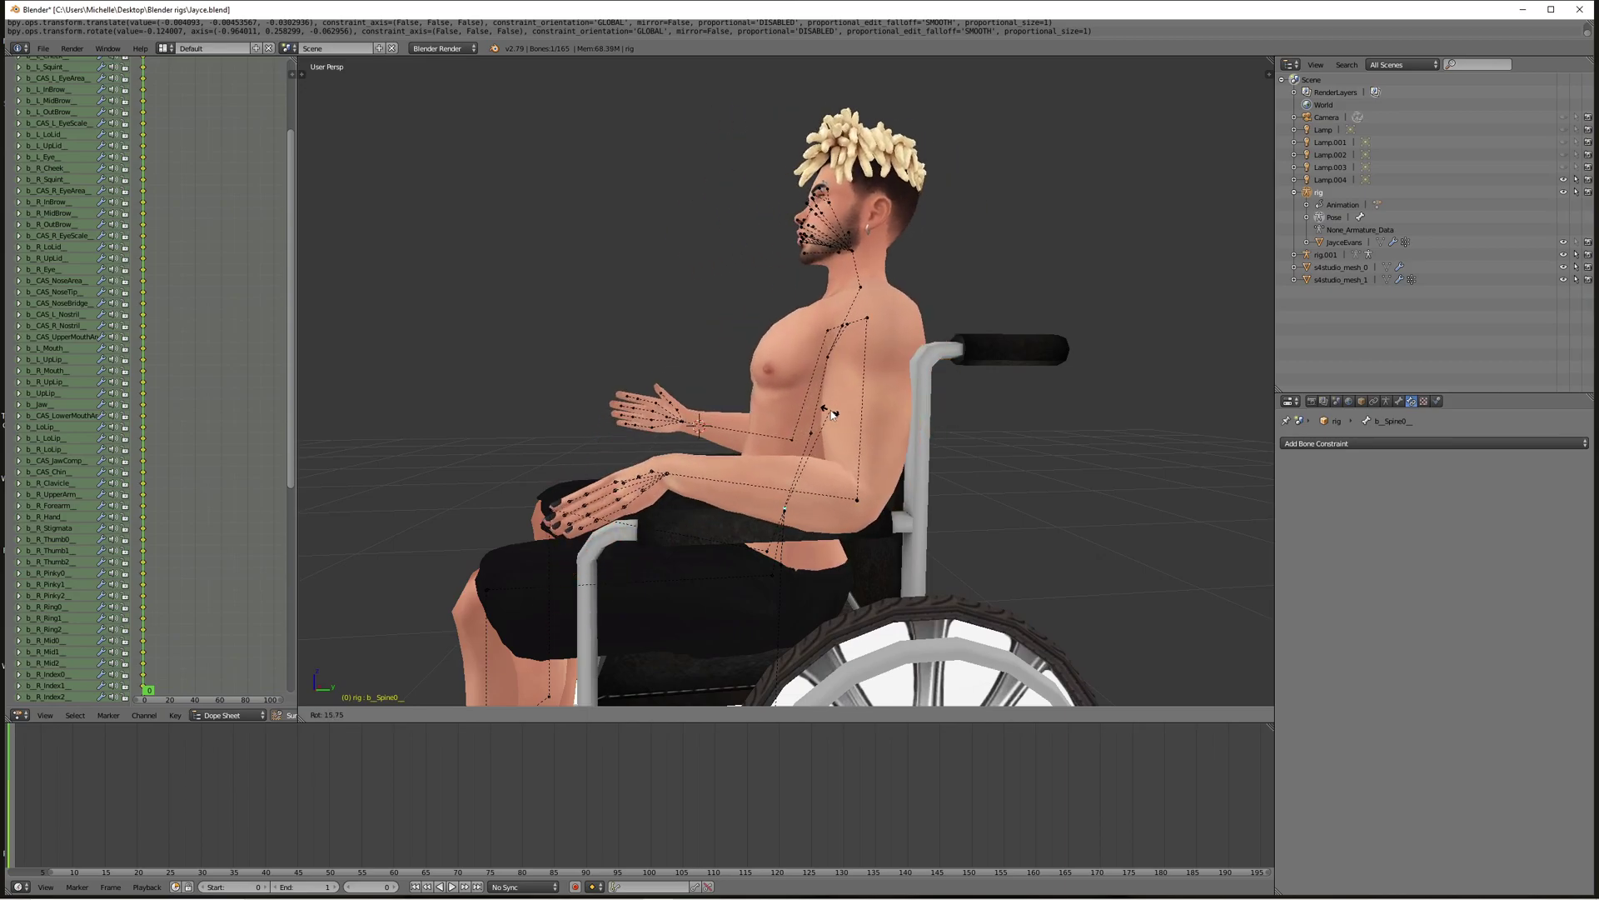
right_click(791, 421)
right_click(782, 444)
middle_drag(783, 445, 912, 403)
Reselect the middle spine bone and start a free trackball rotation of it.
right_click(779, 374)
key(r)
right_click(786, 384)
key(r)
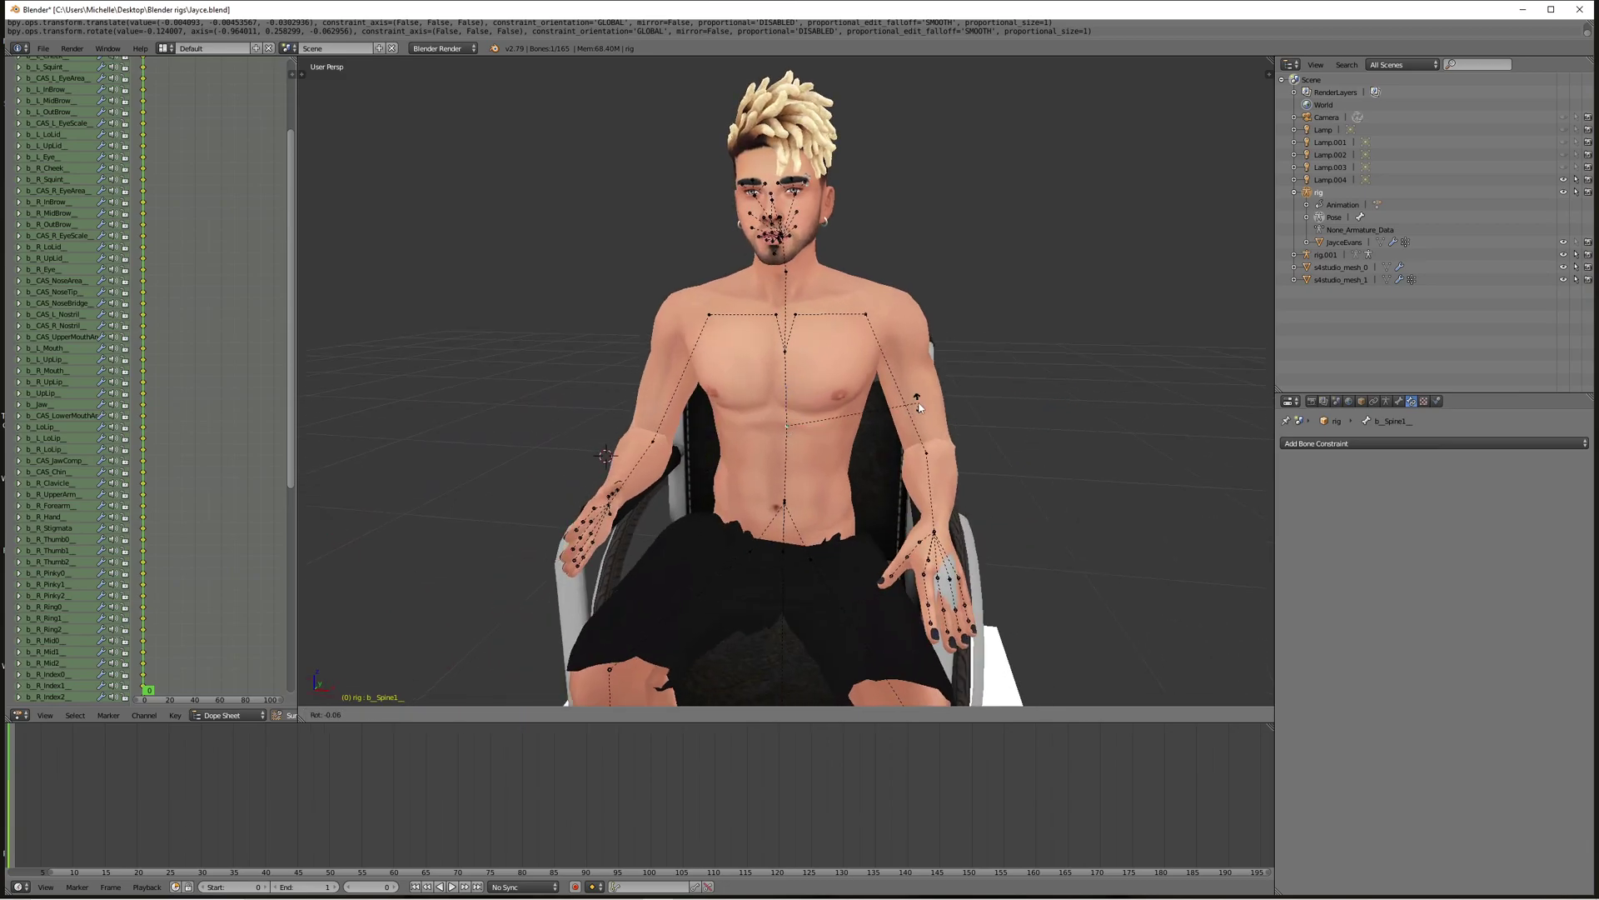
key(r)
key(r)
key(r)
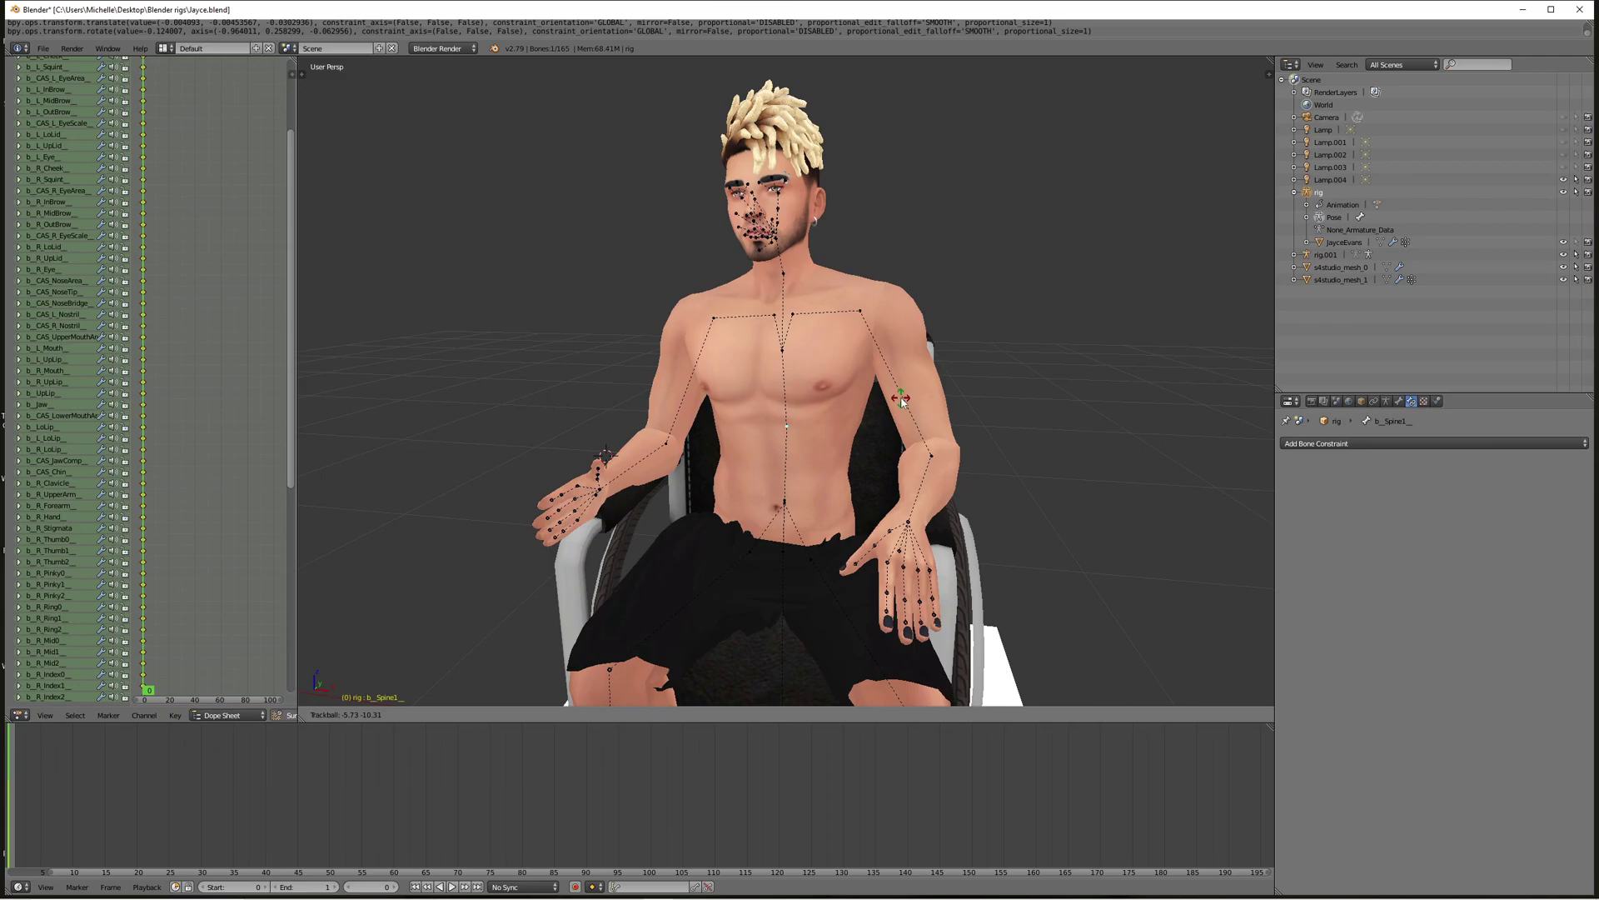
Cancel the spine trackball rotation and abandon a trial rotation of the upper spine.
right_click(902, 402)
right_click(785, 352)
key(r)
key(r)
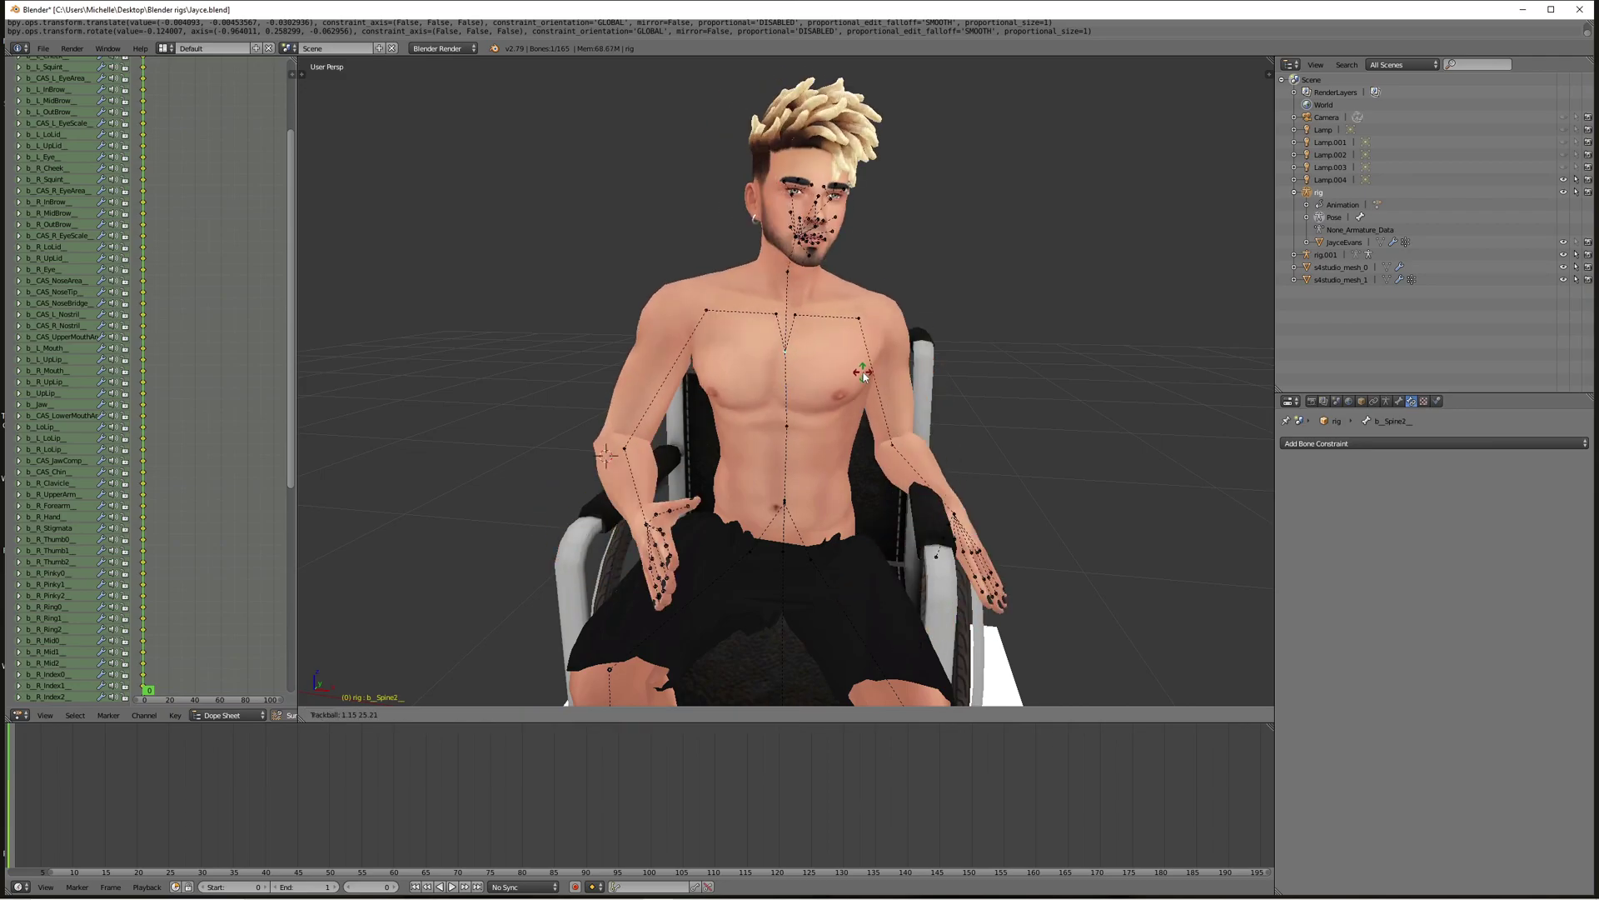
right_click(843, 376)
middle_drag(848, 379, 921, 421)
Rotate the left clavicle to drop the left shoulder and arm into a relaxed position.
right_click(795, 321)
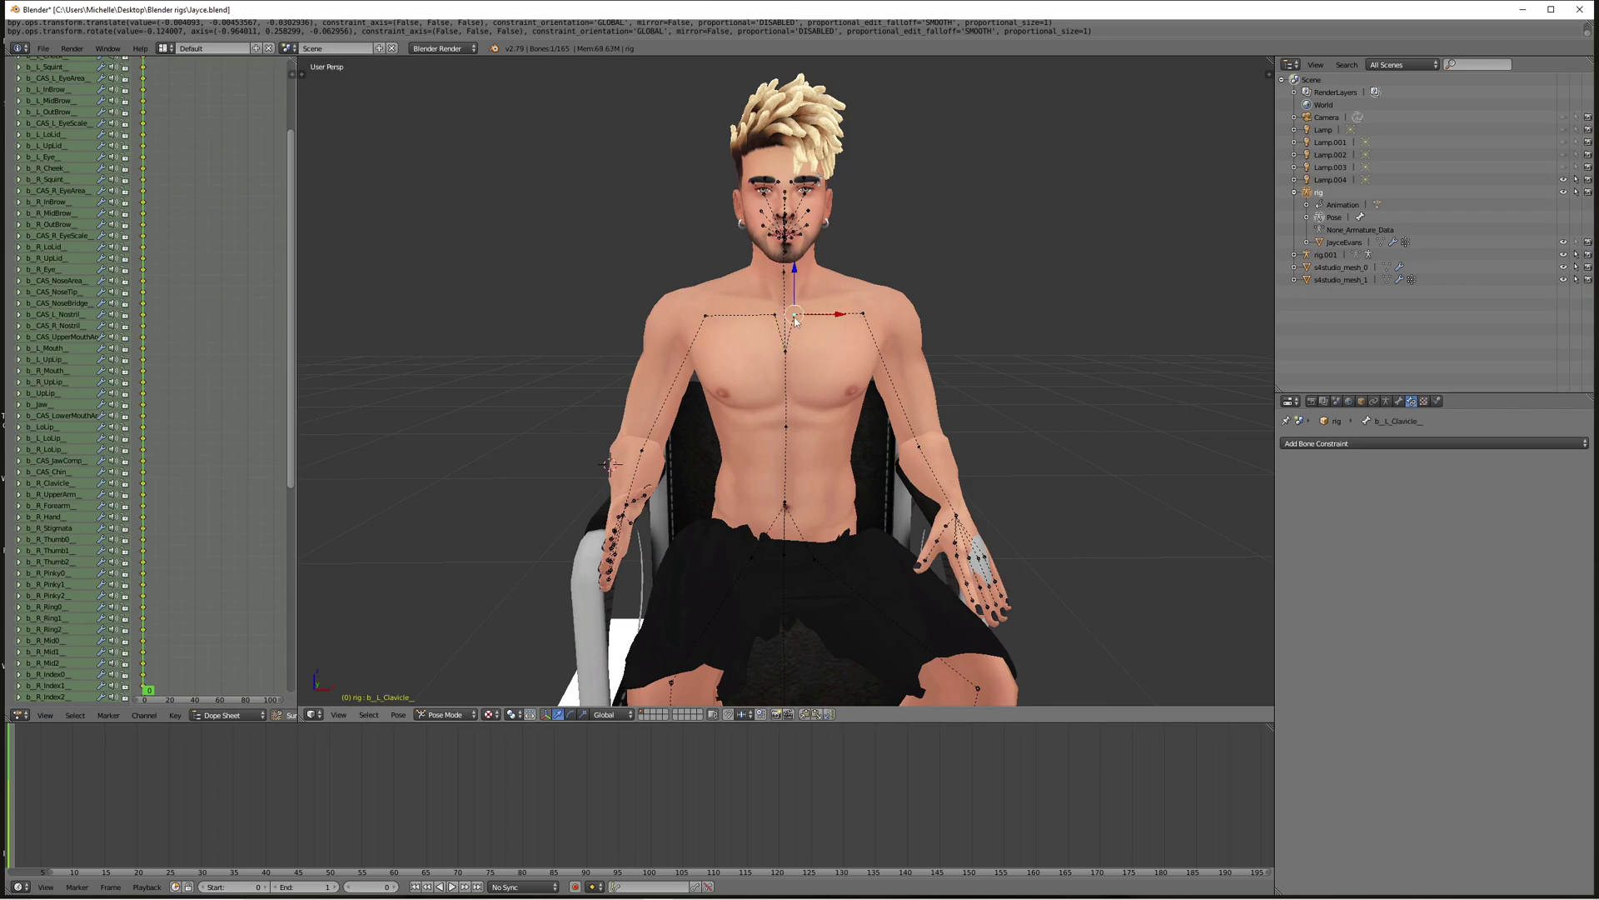
key(r)
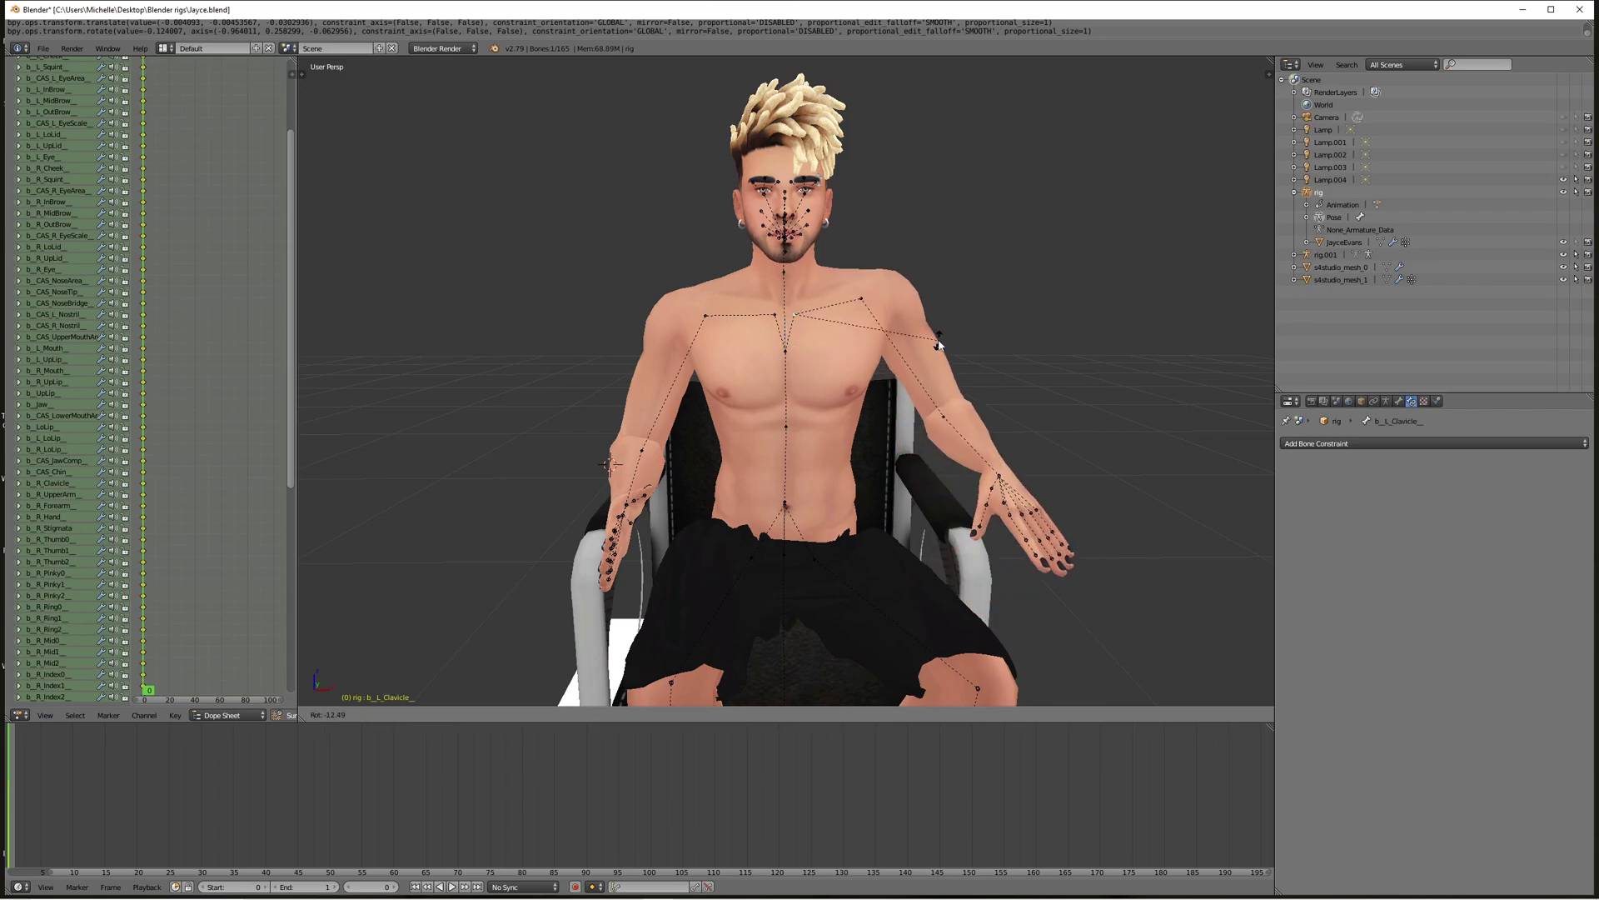
click(954, 372)
middle_drag(954, 373, 912, 371)
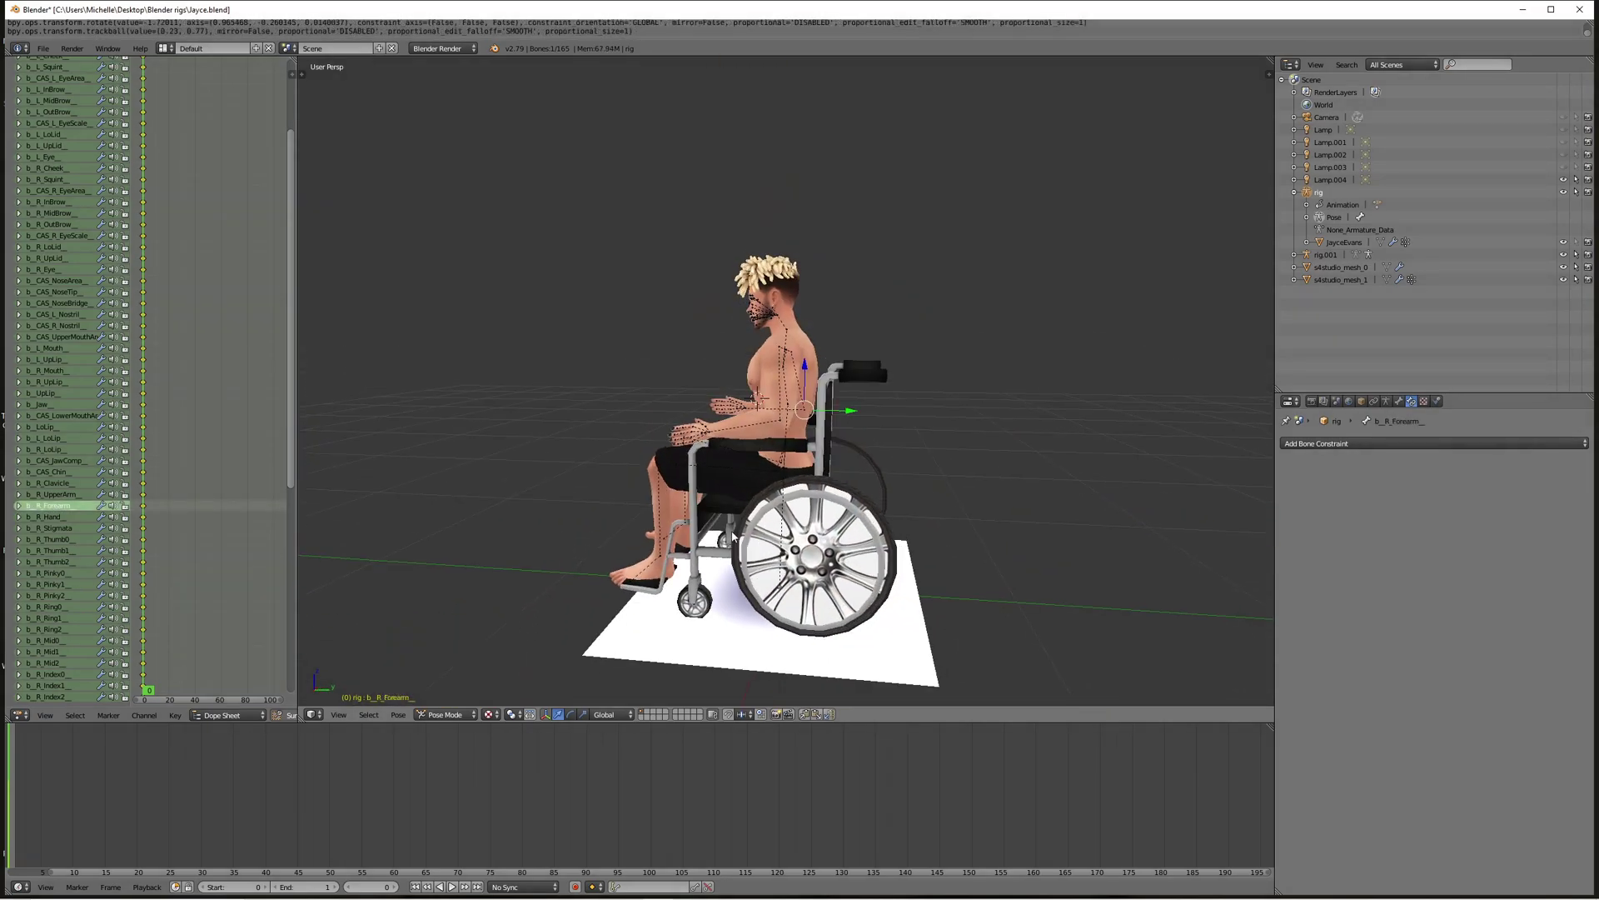
middle_drag(733, 538, 749, 531)
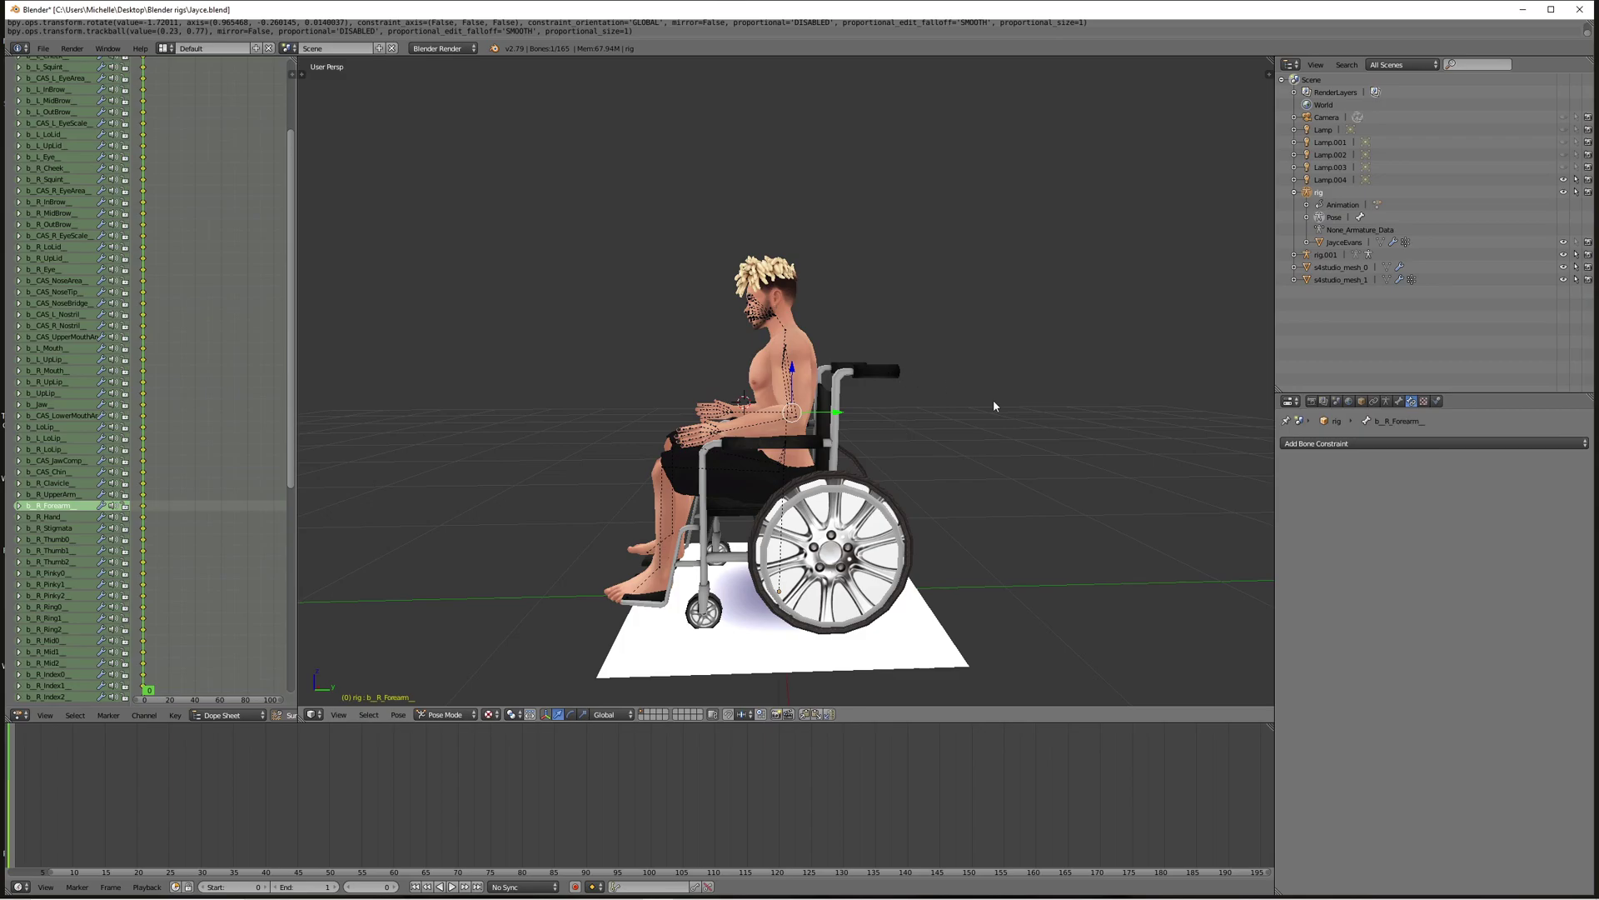
middle_drag(941, 437, 849, 397)
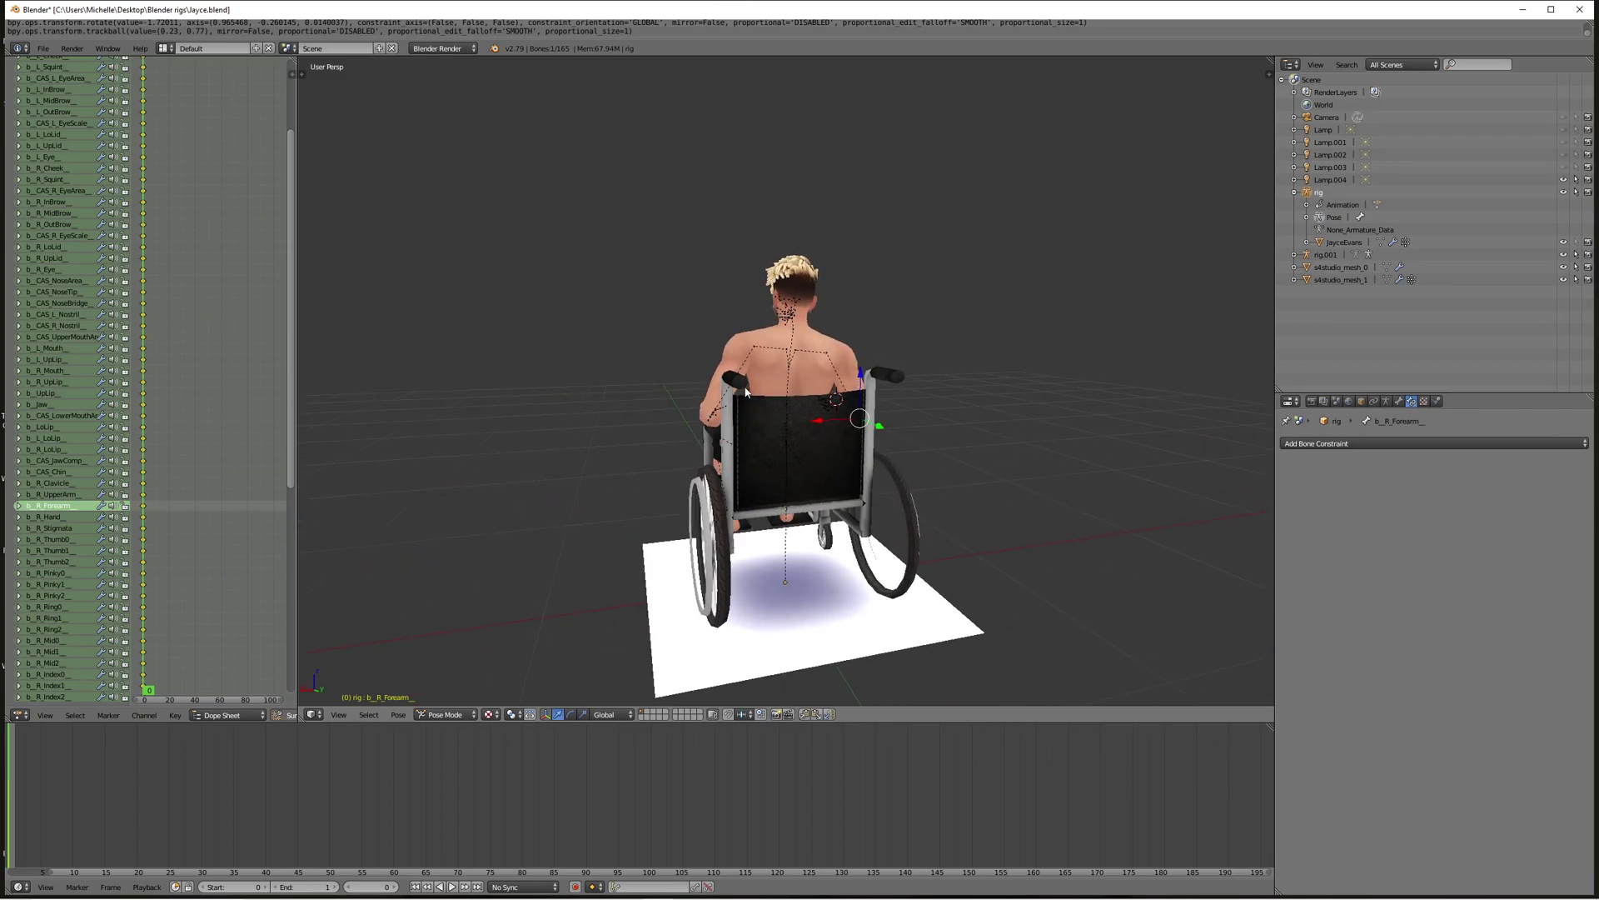
middle_drag(770, 429, 976, 442)
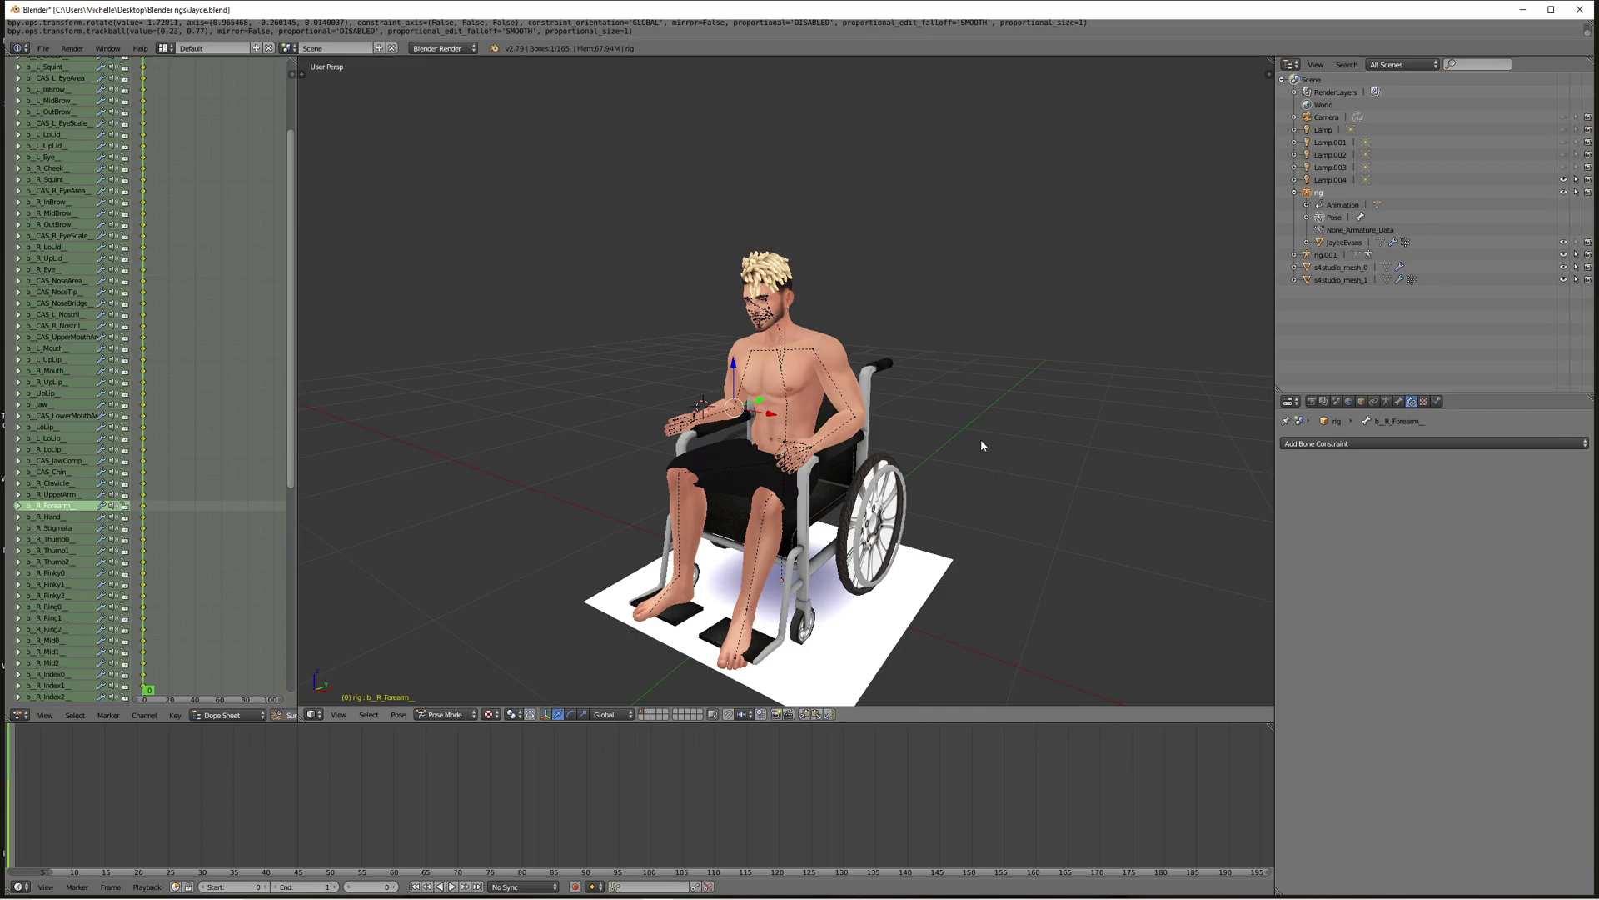
scroll(981, 441, up, 2)
scroll(981, 442, down, 2)
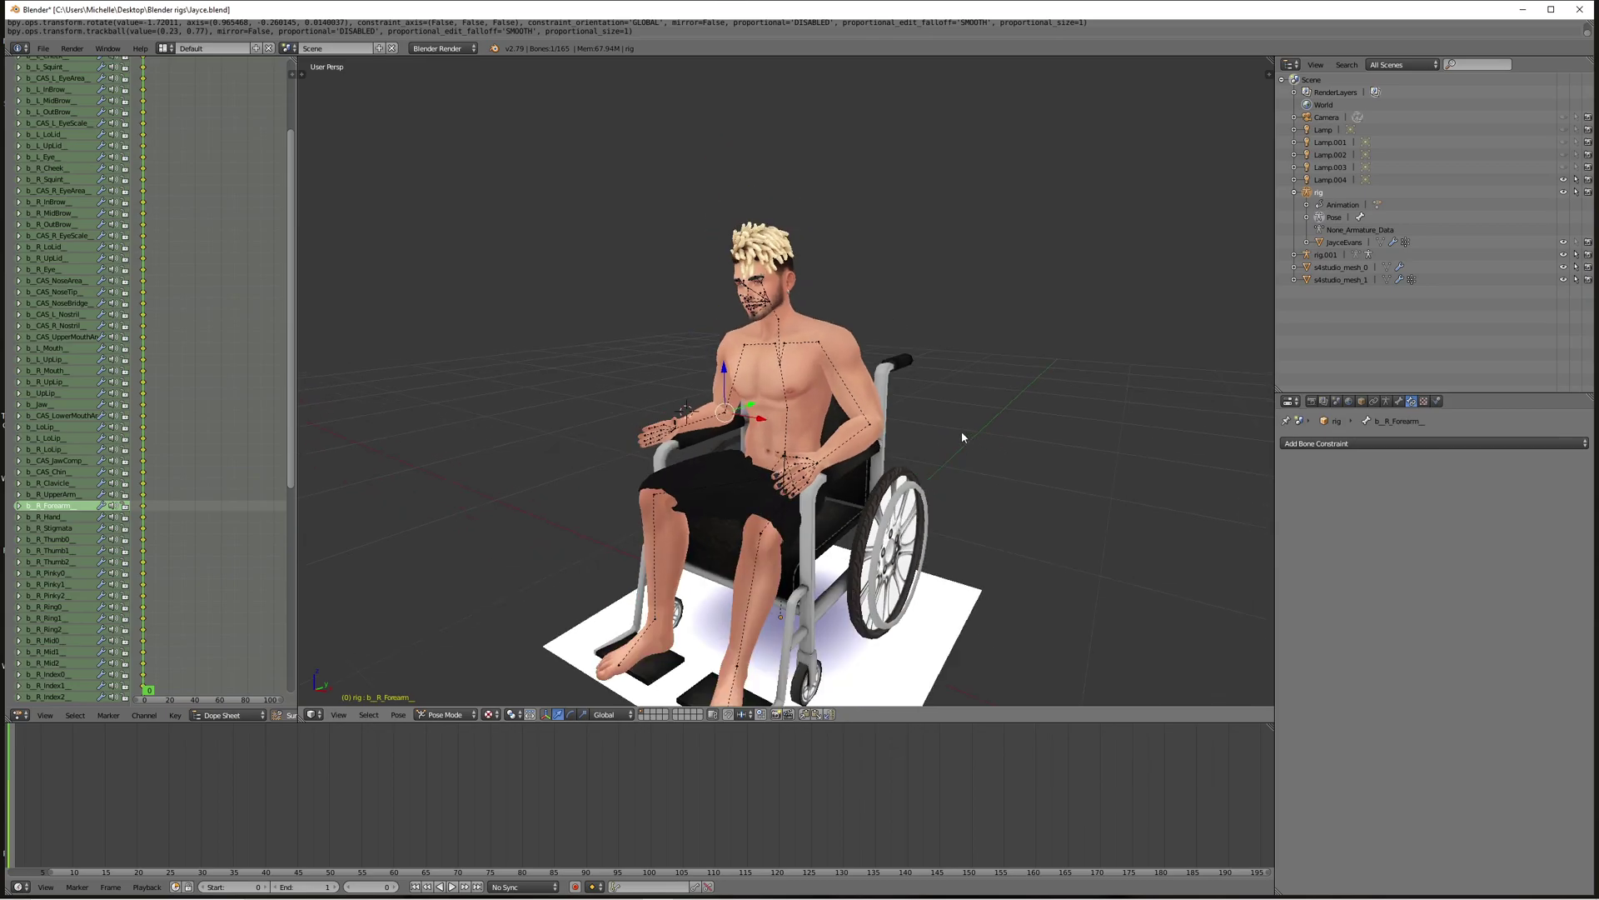
middle_drag(960, 436, 952, 430)
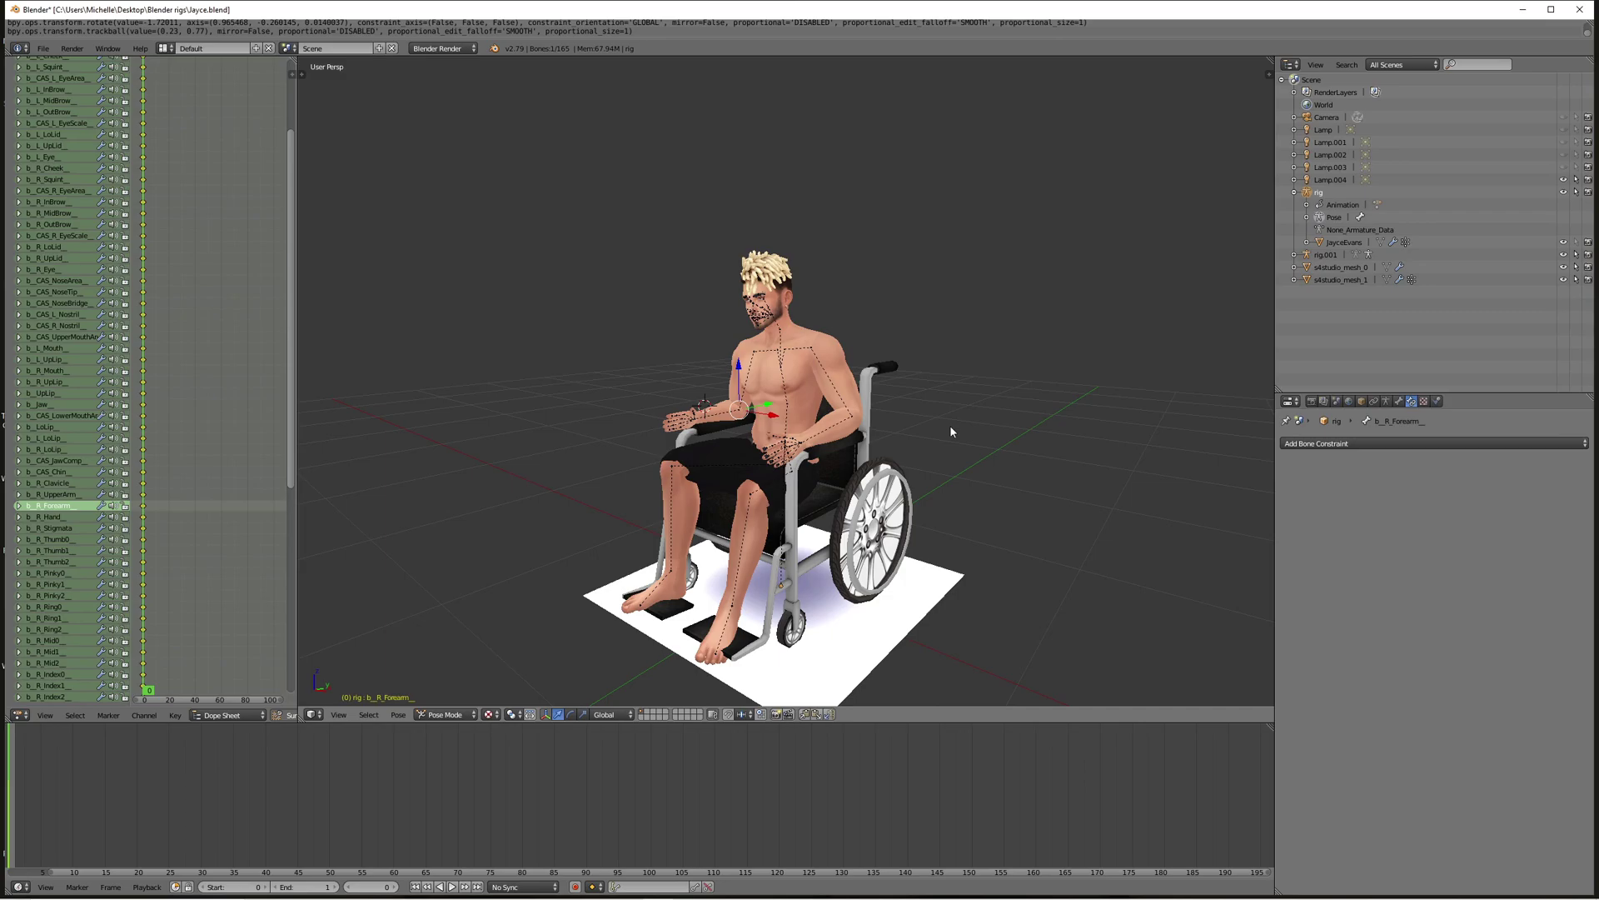
scroll(934, 424, up, 2)
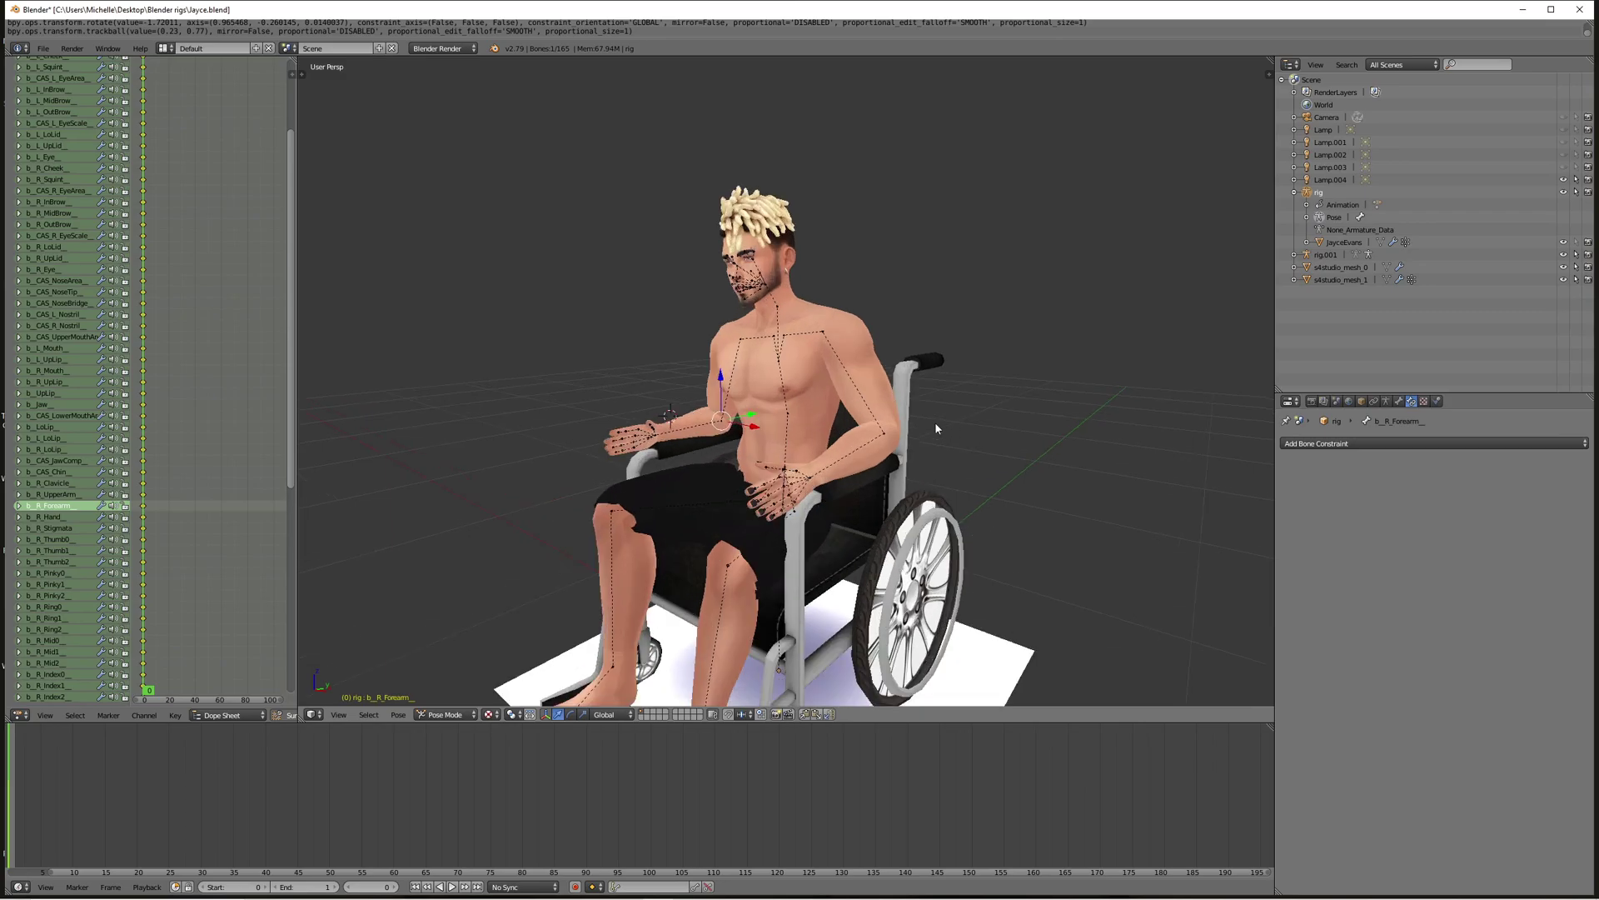
middle_drag(931, 418, 986, 424)
scroll(986, 425, down, 2)
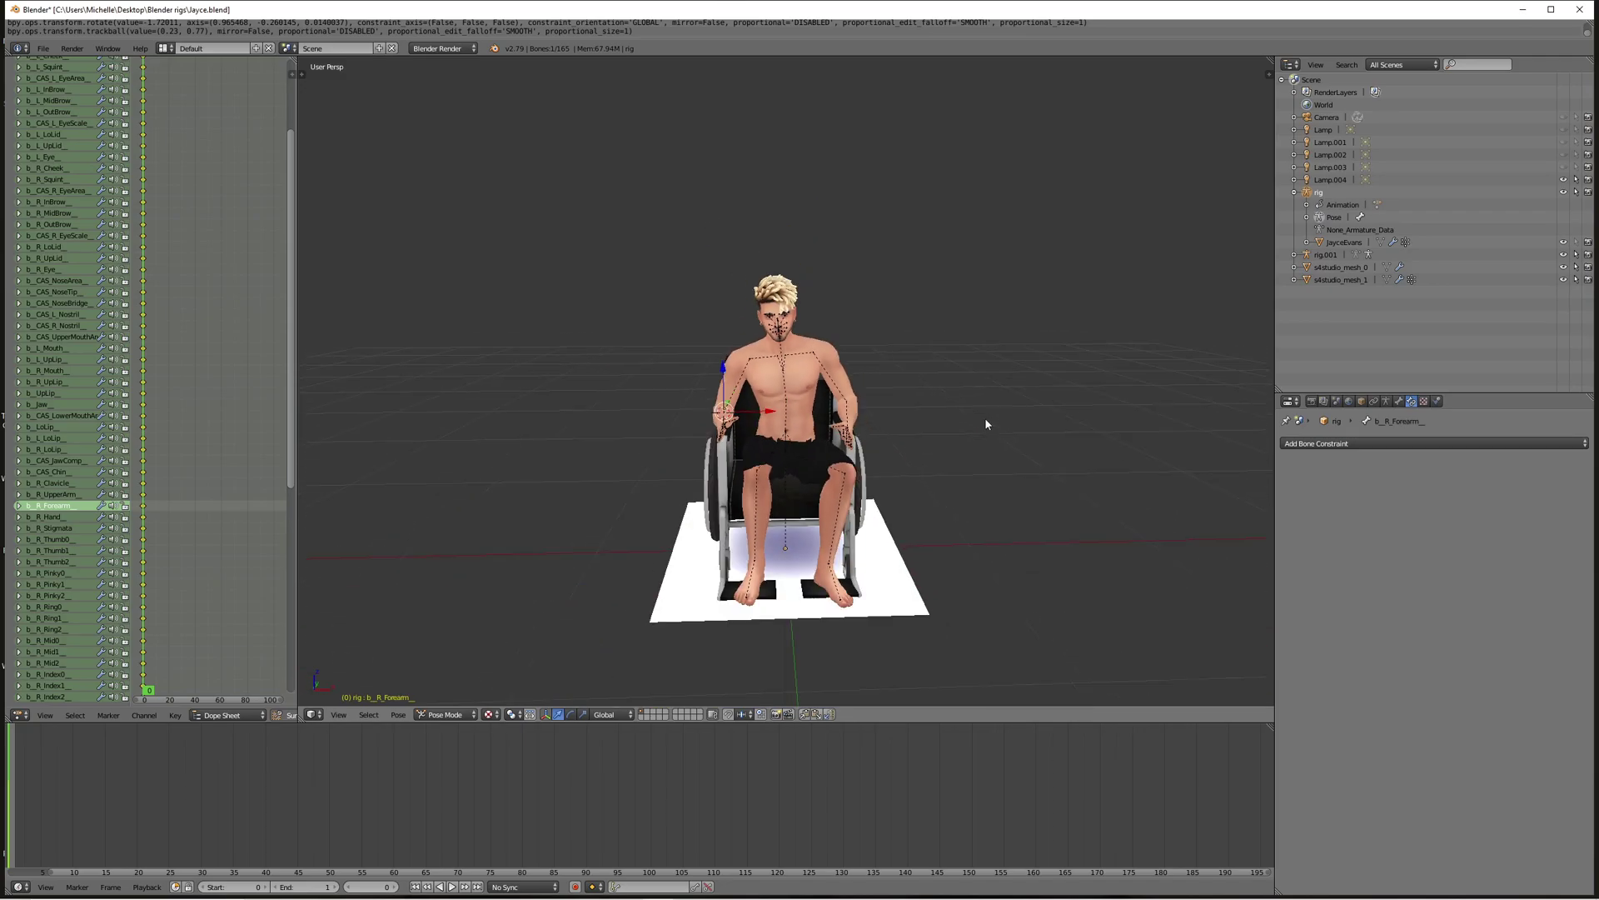